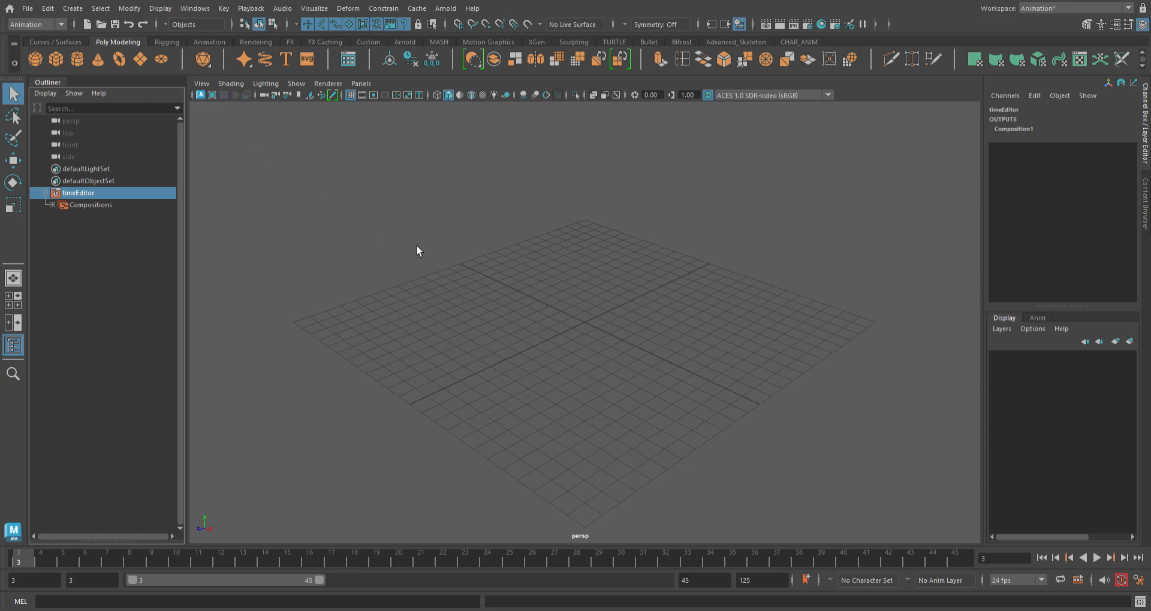
pyautogui.click(74, 45)
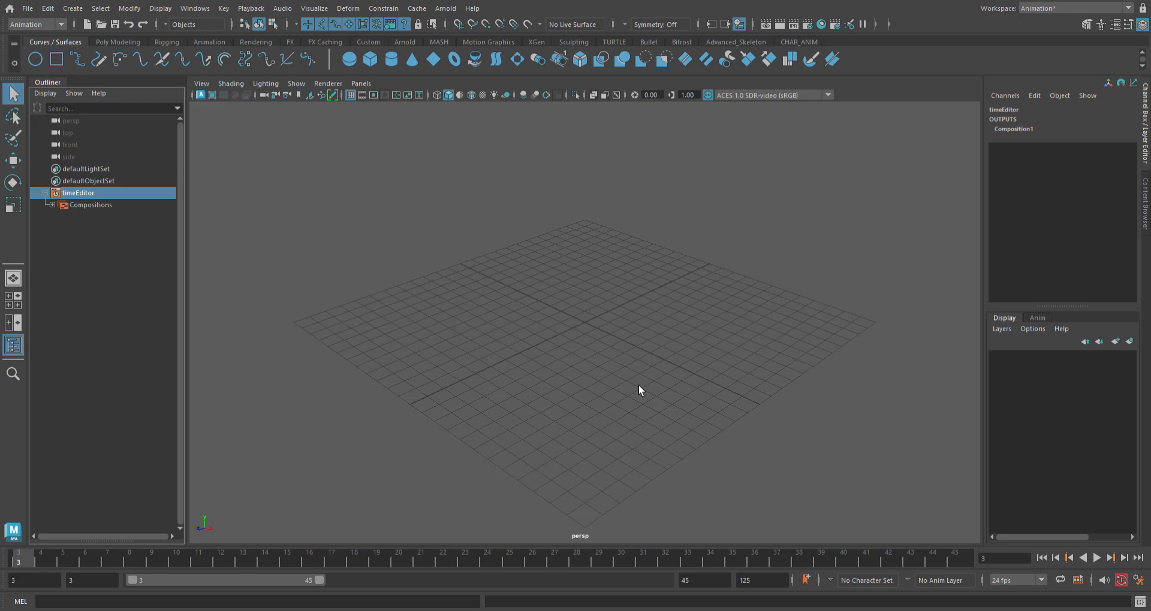
pyautogui.keyDown('alt'); pyautogui.moveTo(655, 366); pyautogui.dragTo(559, 312); pyautogui.keyUp('alt')
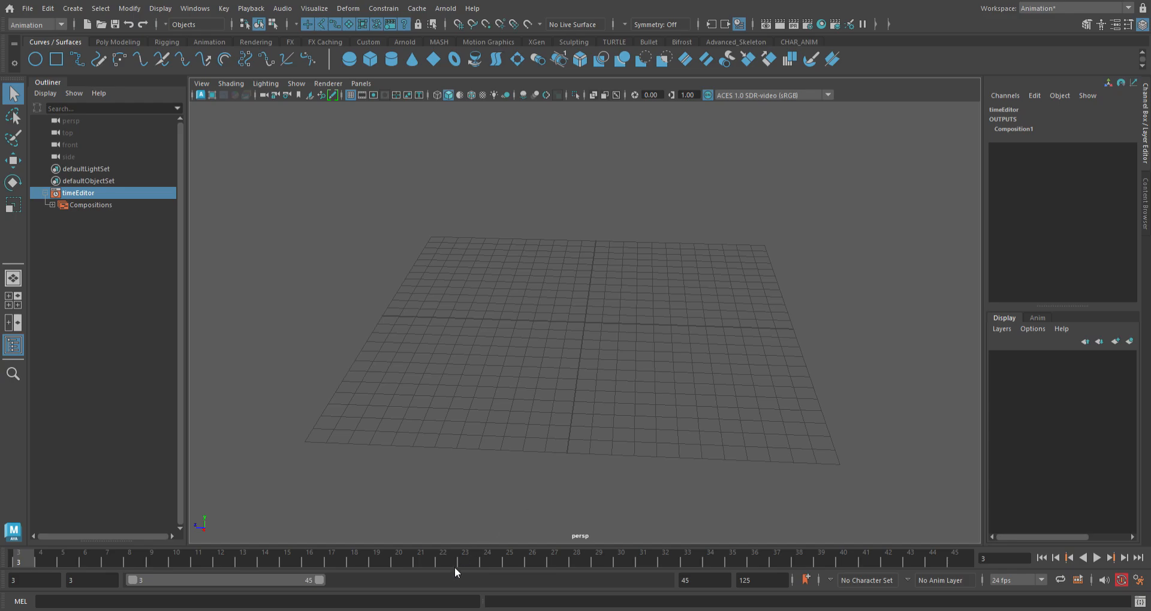
pyautogui.click(653, 385)
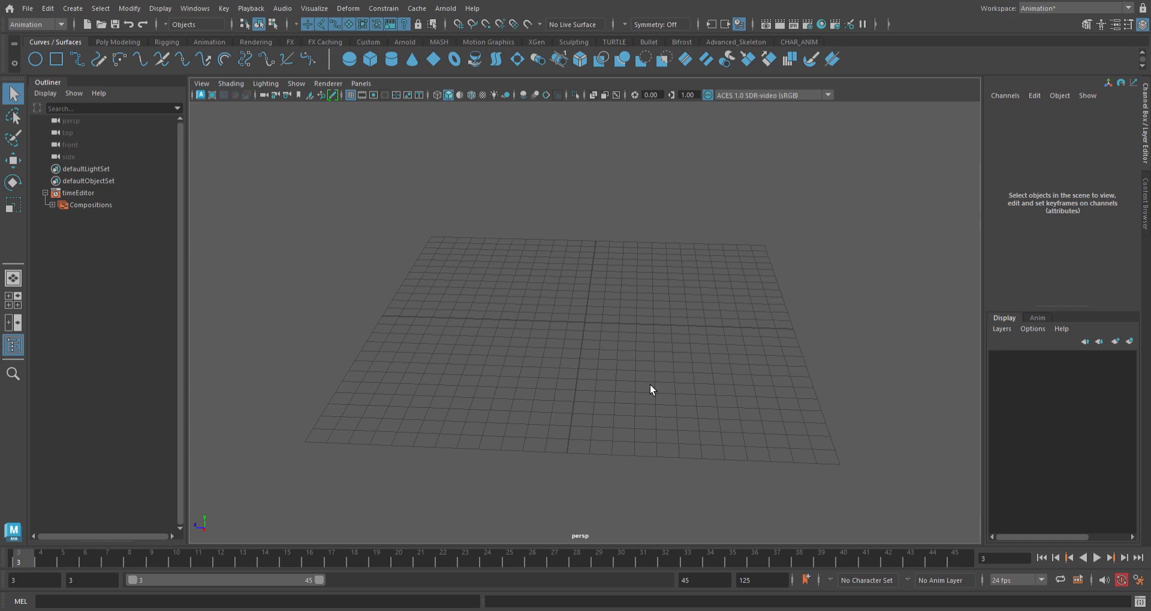
pyautogui.scroll(2, 640, 387)
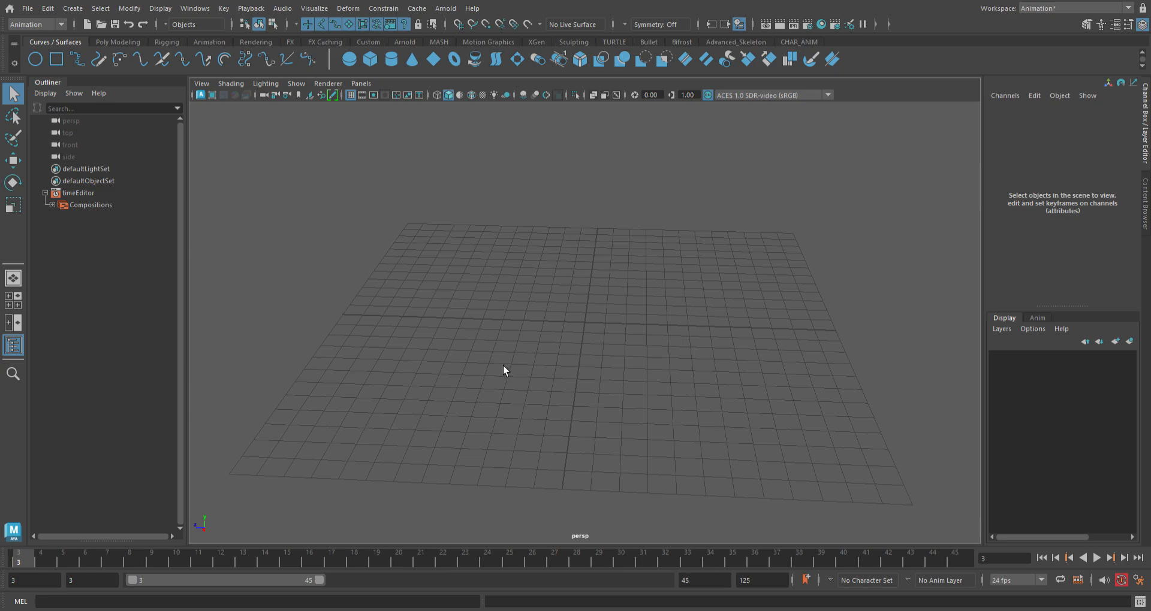
pyautogui.keyDown('alt'); pyautogui.moveTo(620, 448); pyautogui.dragTo(569, 351); pyautogui.keyUp('alt')
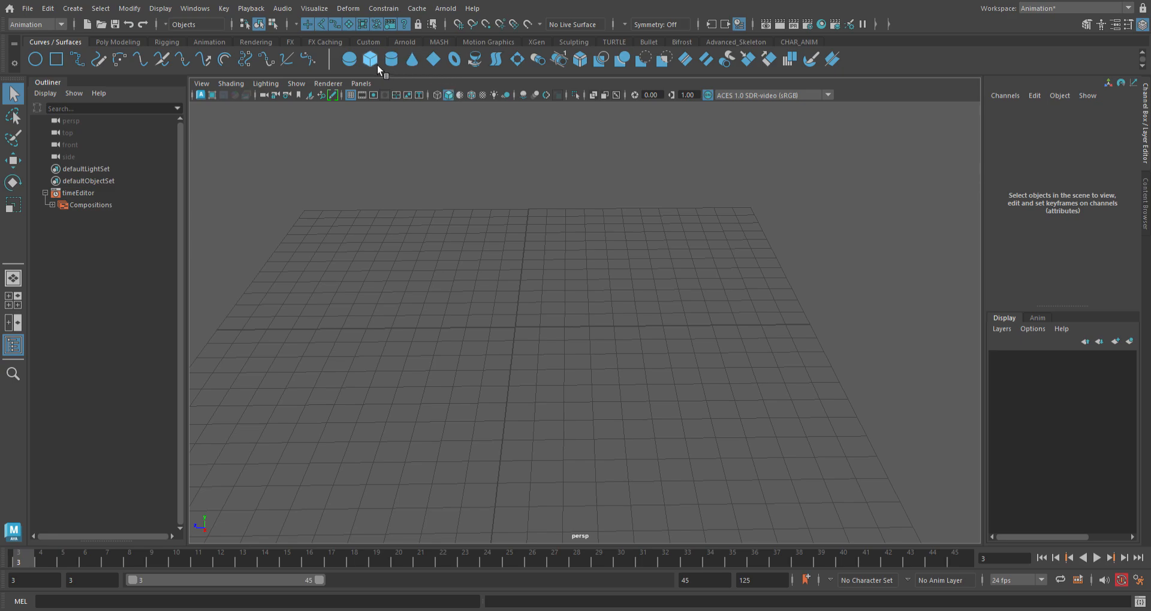
pyautogui.click(120, 41)
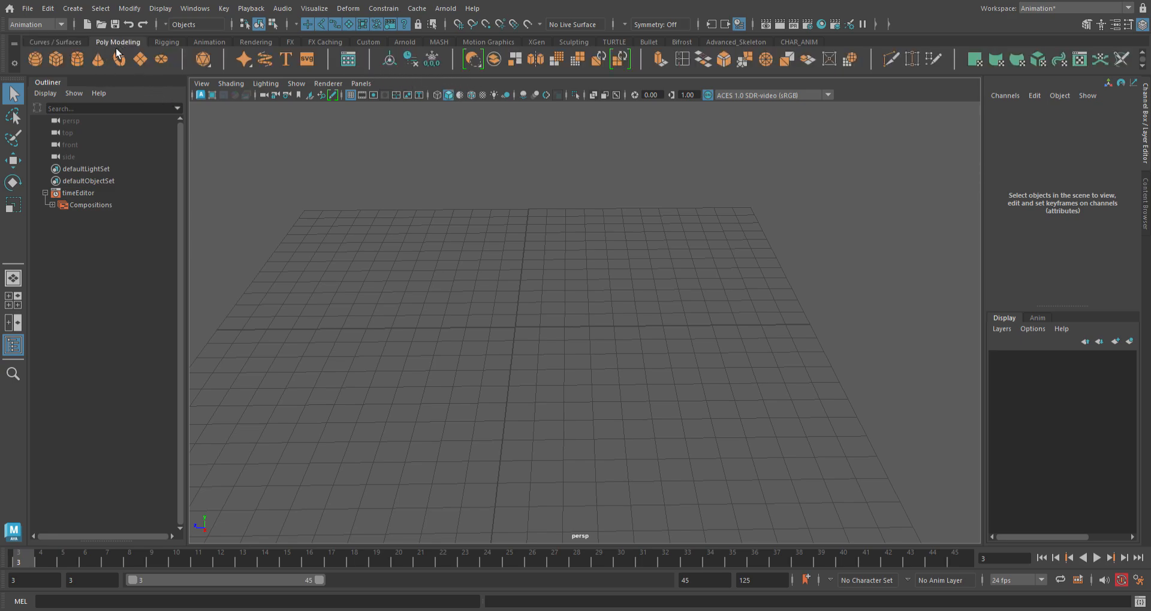
# Draw a NURBS circle beyond the grid's edge, centred at about X -1.8, Z 12.3.
pyautogui.click(77, 43)
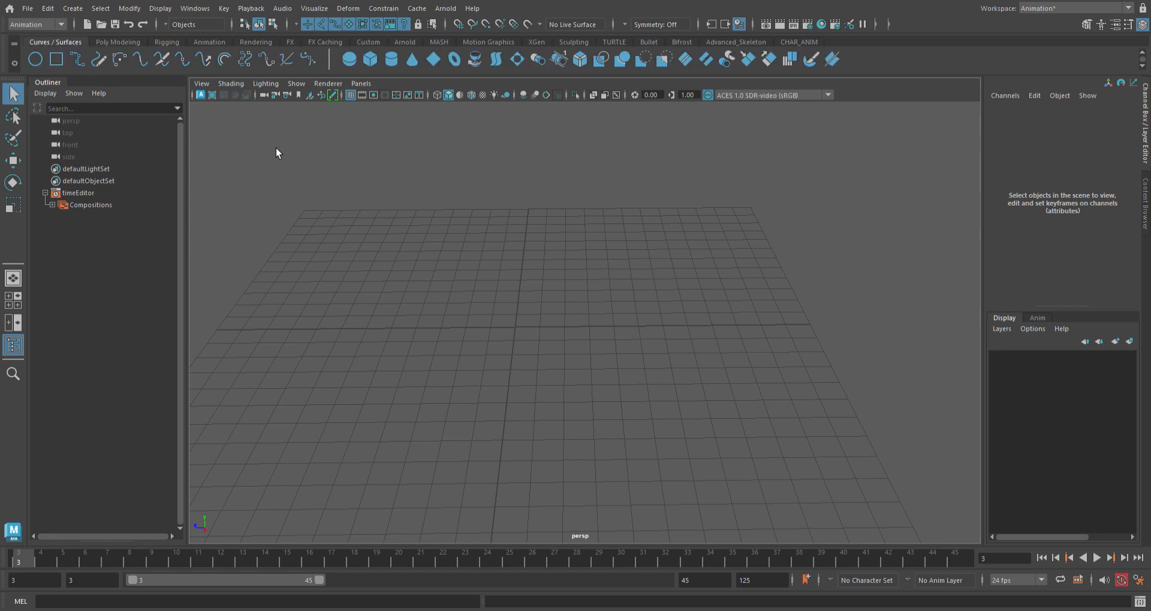
pyautogui.click(36, 59)
pyautogui.click(225, 307)
pyautogui.moveTo(243, 337); pyautogui.dragTo(282, 338)
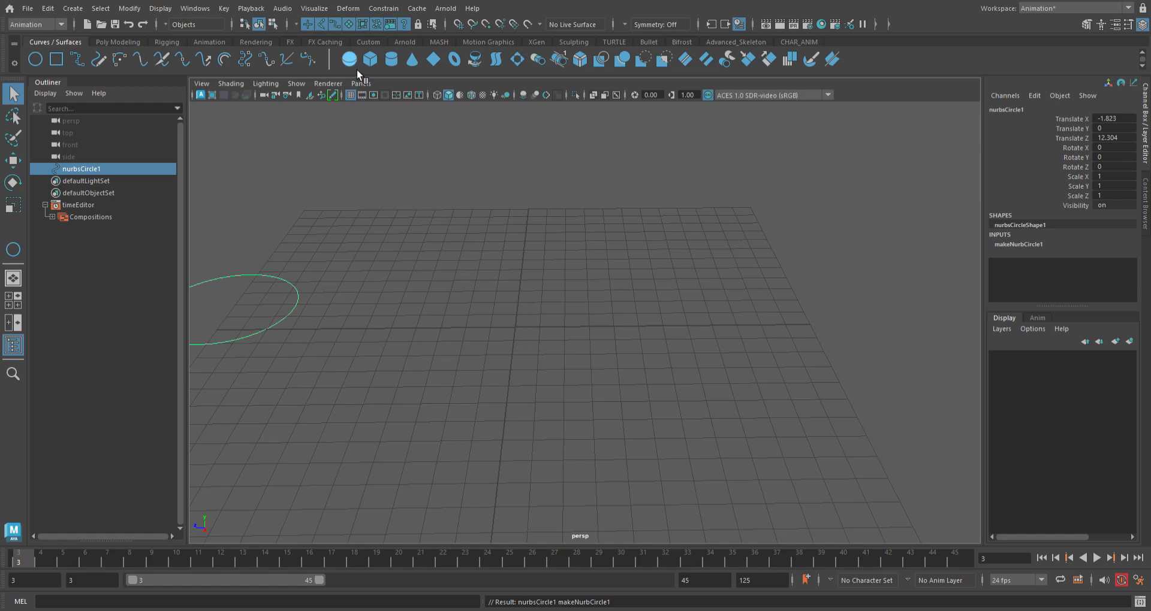
# Draw a NURBS sphere at the centre of the grid, at about X 0.1, Z 0.
pyautogui.press('y')
pyautogui.moveTo(516, 329); pyautogui.dragTo(591, 334)
pyautogui.click(663, 304)
# Draw a polygon sphere with a radius of about 3.57 at about X -0.1, Z -12, and clear the selection.
pyautogui.click(126, 43)
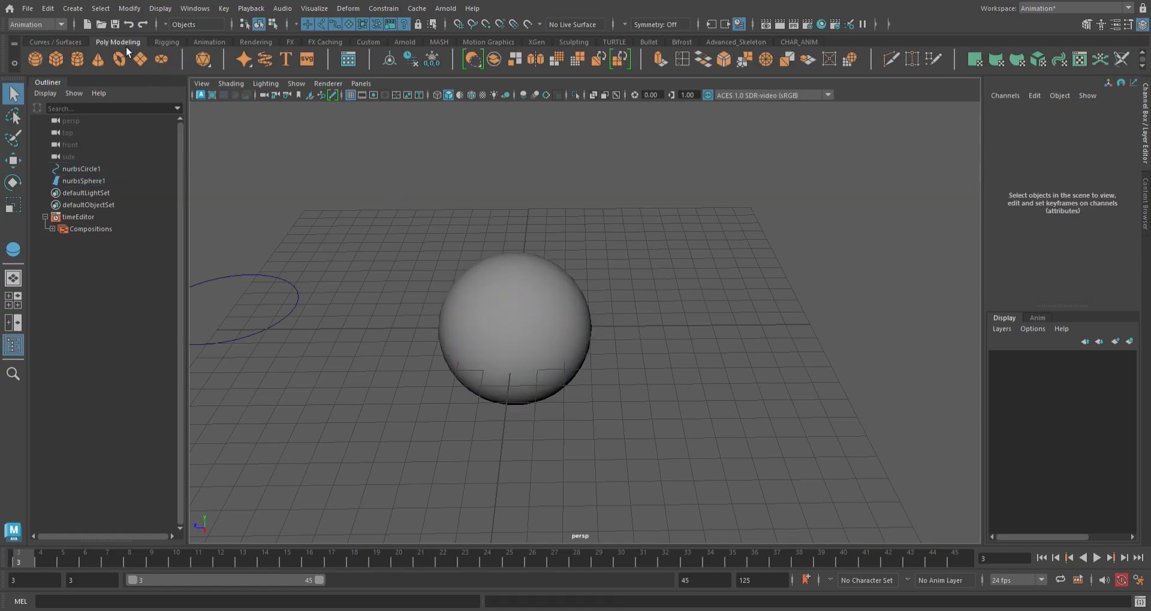
pyautogui.click(39, 62)
pyautogui.moveTo(813, 324); pyautogui.dragTo(894, 318)
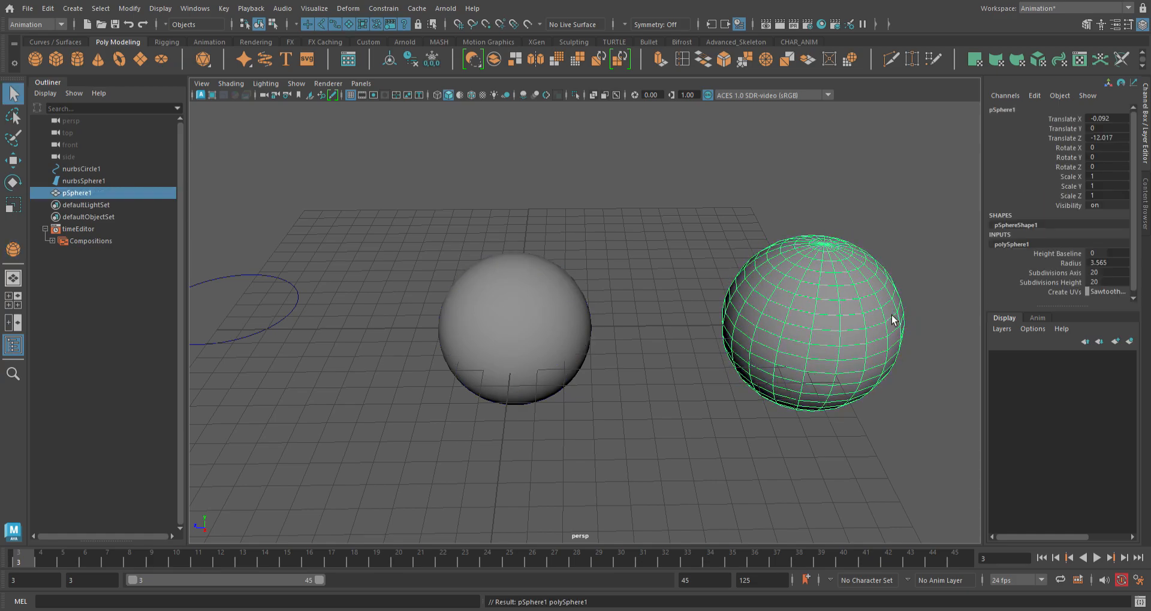
pyautogui.click(419, 433)
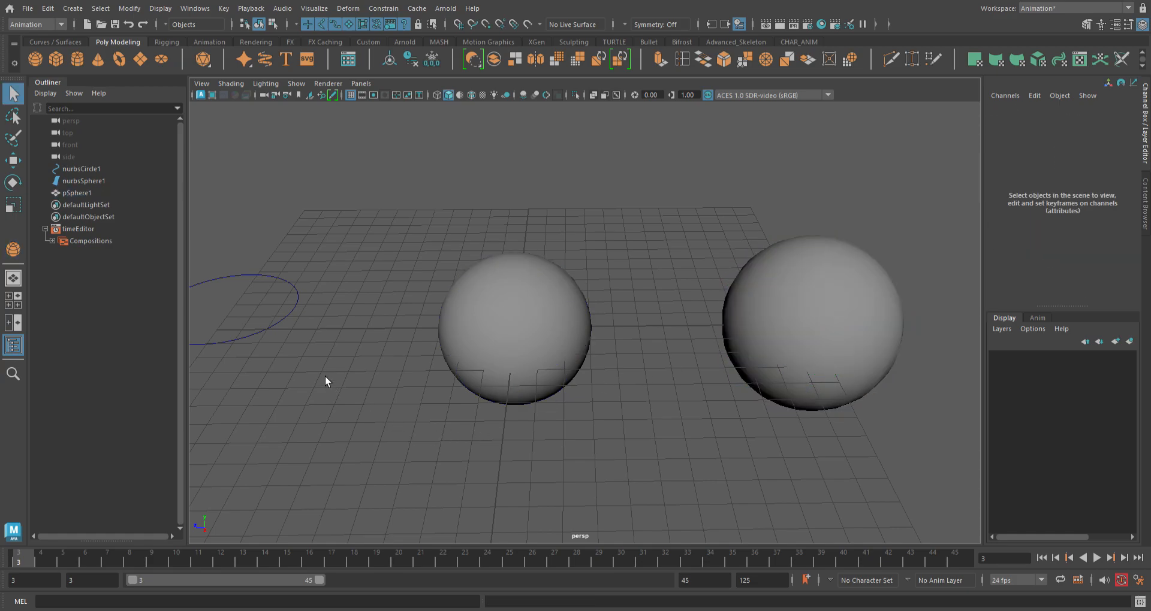
# Move the NURBS circle along X to about -0.46.
pyautogui.keyDown('alt'); pyautogui.moveTo(317, 366); pyautogui.dragTo(326, 398); pyautogui.keyUp('alt')
pyautogui.click(382, 373)
pyautogui.press('w')
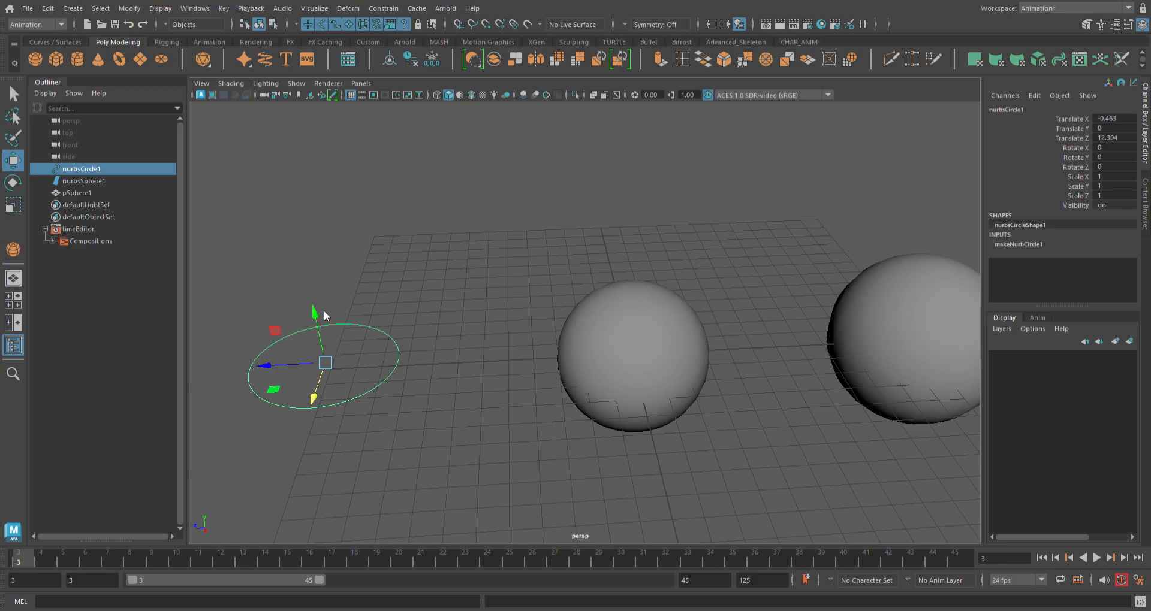
# Display the NURBS circle's control vertices and try moving one on its far edge, undoing the move.
pyautogui.press('F8')
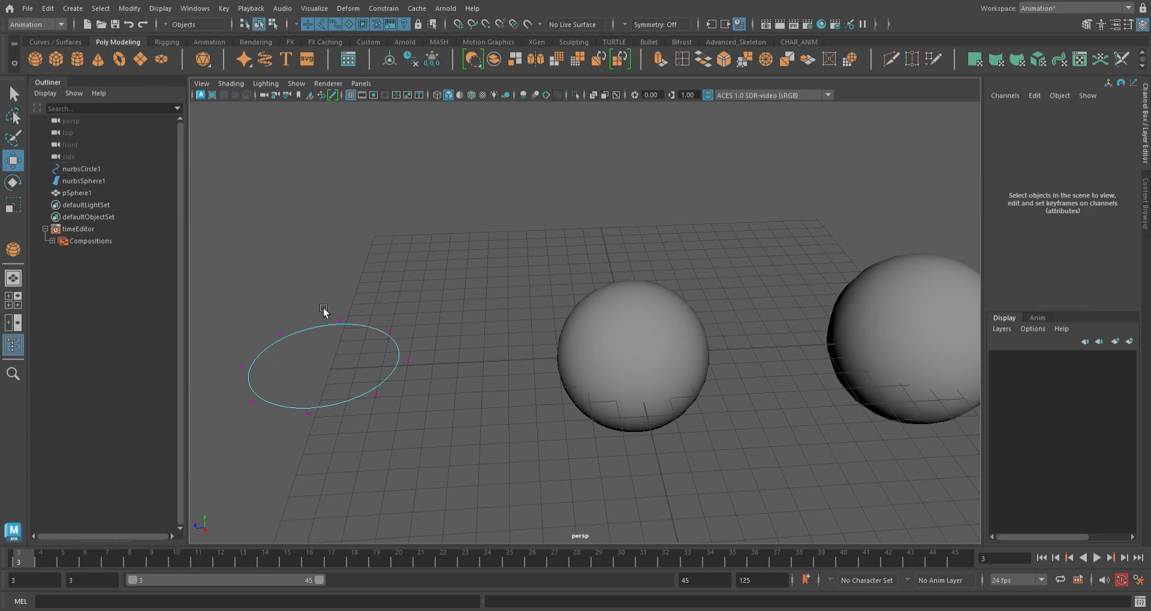
pyautogui.moveTo(278, 317); pyautogui.dragTo(338, 367)
pyautogui.click(357, 315)
pyautogui.moveTo(364, 326); pyautogui.dragTo(357, 369)
pyautogui.hotkey('ctrl', 'z')
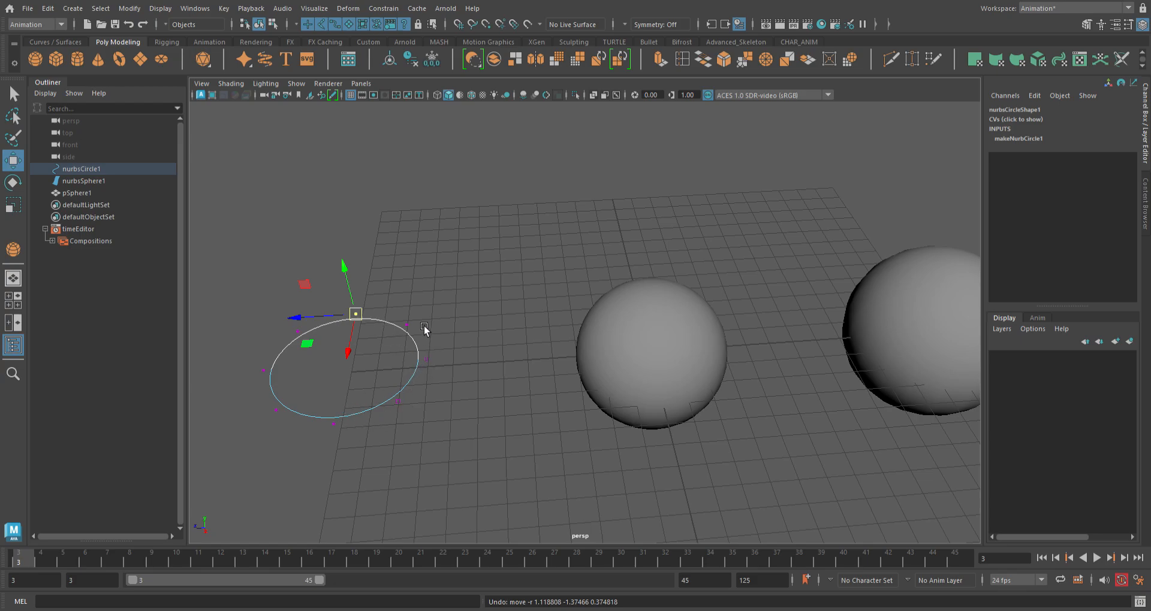
# Try moving two neighbouring control vertices on the far edge of the NURBS circle, undoing each move.
pyautogui.click(376, 333)
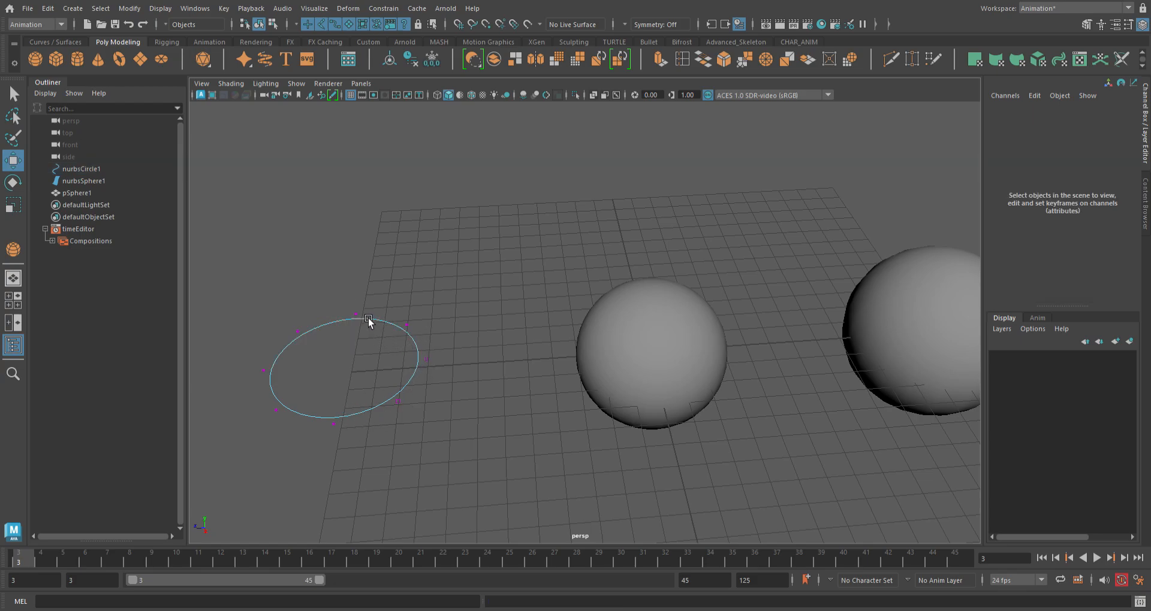
pyautogui.click(358, 319)
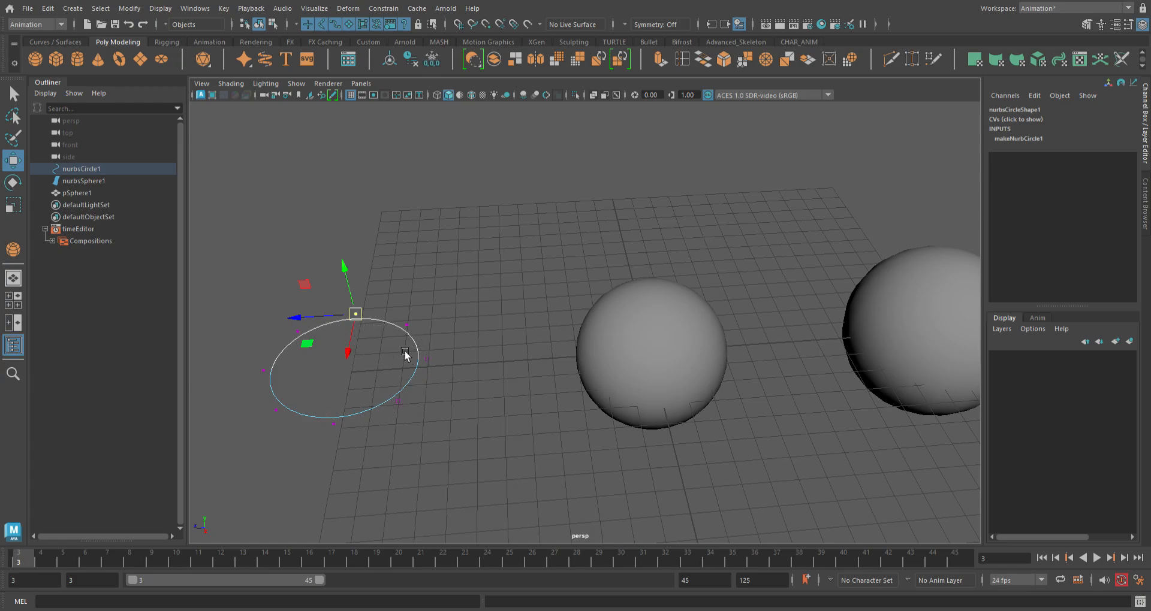
pyautogui.click(408, 300)
pyautogui.scroll(3, 369, 333)
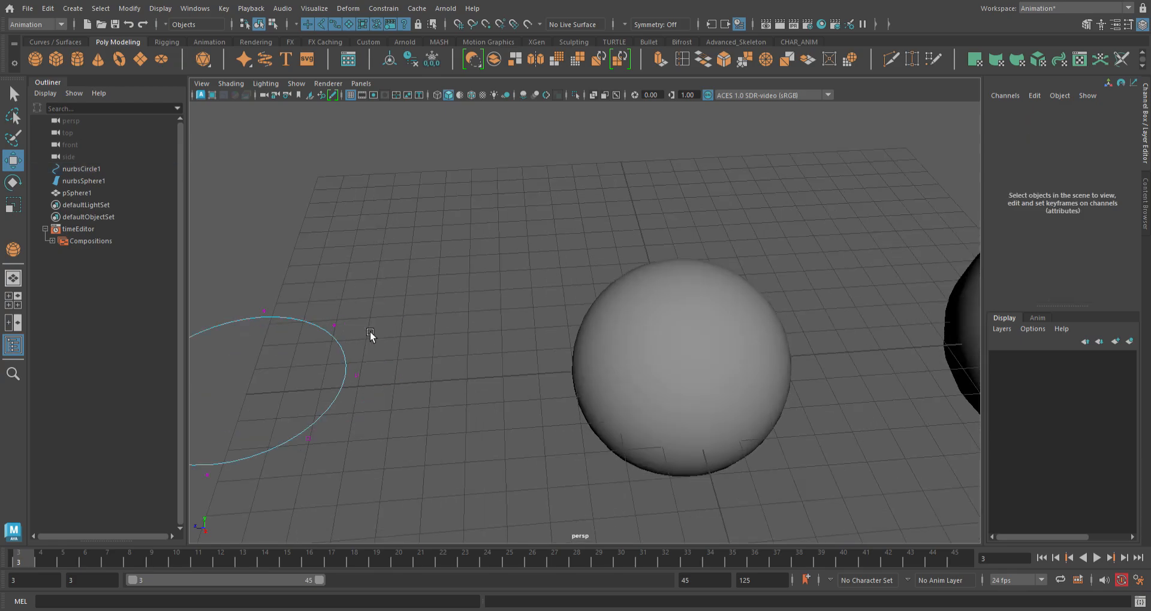
pyautogui.keyDown('alt'); pyautogui.moveTo(332, 340); pyautogui.dragTo(546, 380, button='middle'); pyautogui.keyUp('alt')
pyautogui.moveTo(380, 316); pyautogui.dragTo(412, 353)
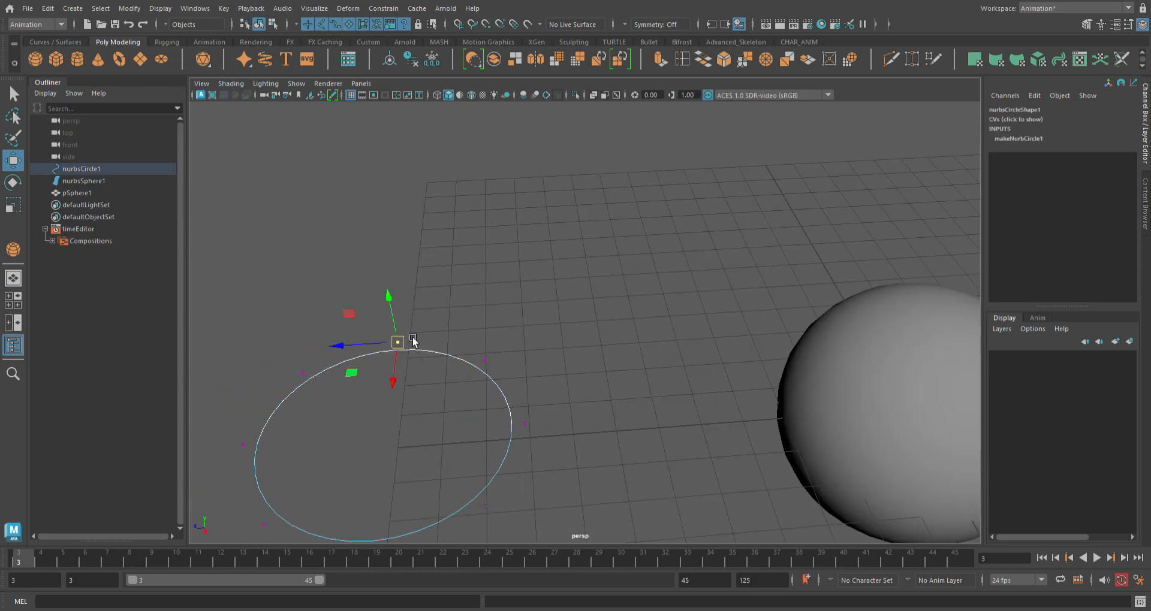
pyautogui.moveTo(404, 315)
pyautogui.mouseDown()
pyautogui.moveTo(380, 258)
pyautogui.moveTo(414, 318)
pyautogui.moveTo(433, 402)
pyautogui.moveTo(426, 309)
pyautogui.mouseUp()
pyautogui.hotkey('ctrl', 'z')
pyautogui.moveTo(499, 351)
pyautogui.mouseDown()
pyautogui.moveTo(472, 387)
pyautogui.moveTo(491, 327)
pyautogui.moveTo(483, 363)
pyautogui.mouseUp()
pyautogui.hotkey('ctrl', 'z')
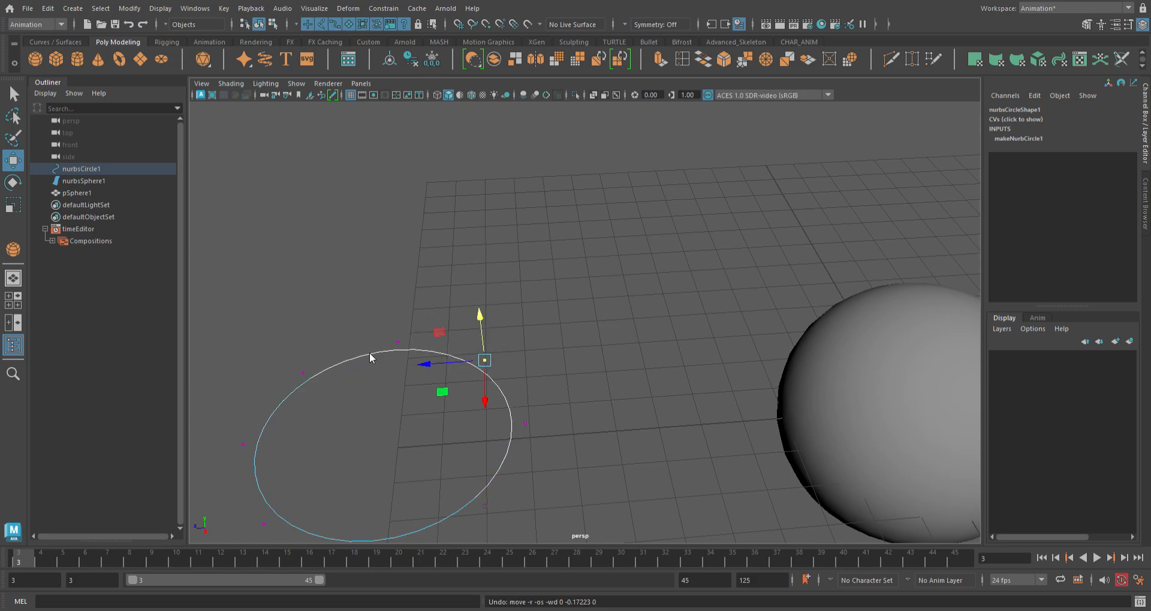
# Try moving two edit points that lie directly on the NURBS circle, undo the changes, and clear the selection.
pyautogui.click(319, 384)
pyautogui.moveTo(326, 390)
pyautogui.mouseDown()
pyautogui.moveTo(300, 341)
pyautogui.moveTo(275, 403)
pyautogui.moveTo(307, 451)
pyautogui.moveTo(324, 387)
pyautogui.mouseUp()
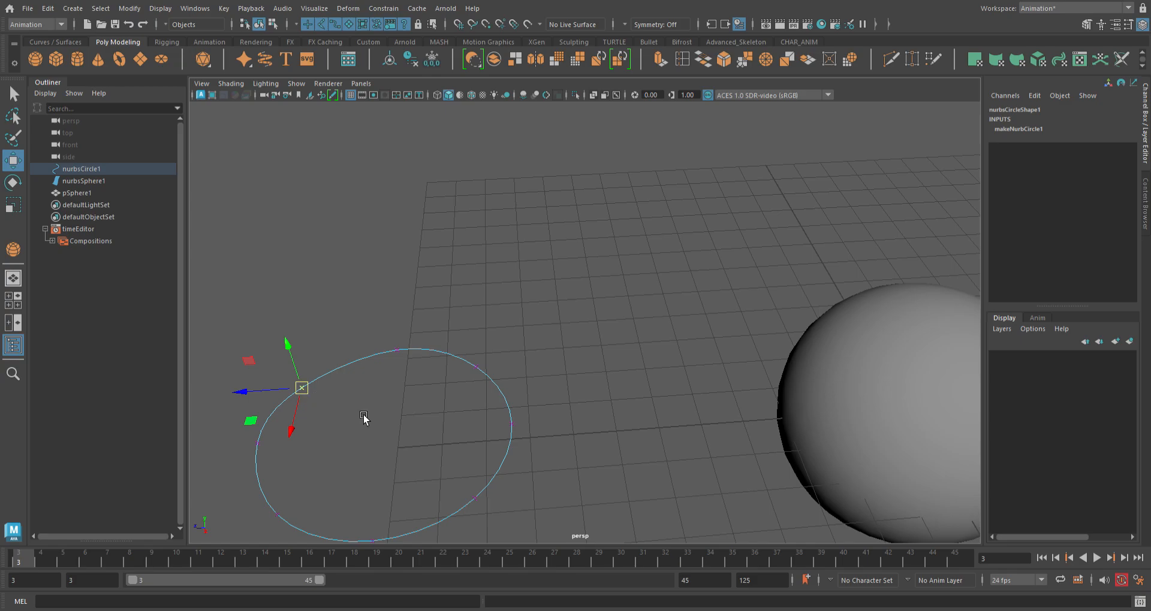
pyautogui.hotkey('ctrl', 'z')
pyautogui.click(408, 353)
pyautogui.moveTo(395, 323)
pyautogui.mouseDown()
pyautogui.moveTo(386, 282)
pyautogui.moveTo(393, 342)
pyautogui.mouseUp()
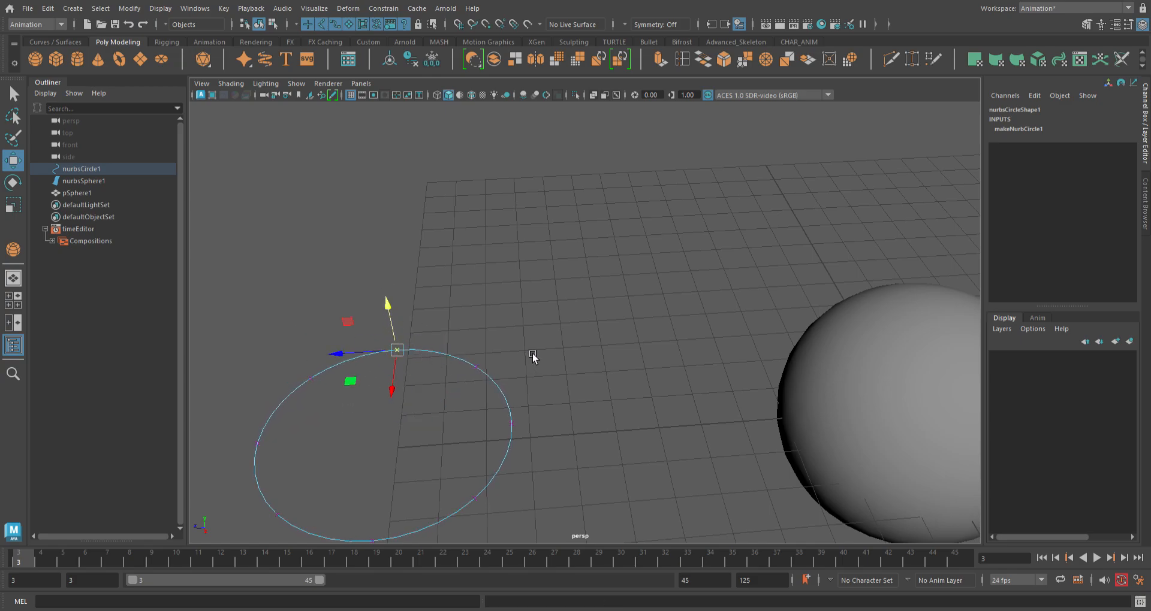
pyautogui.click(517, 377)
pyautogui.scroll(-3, 413, 375)
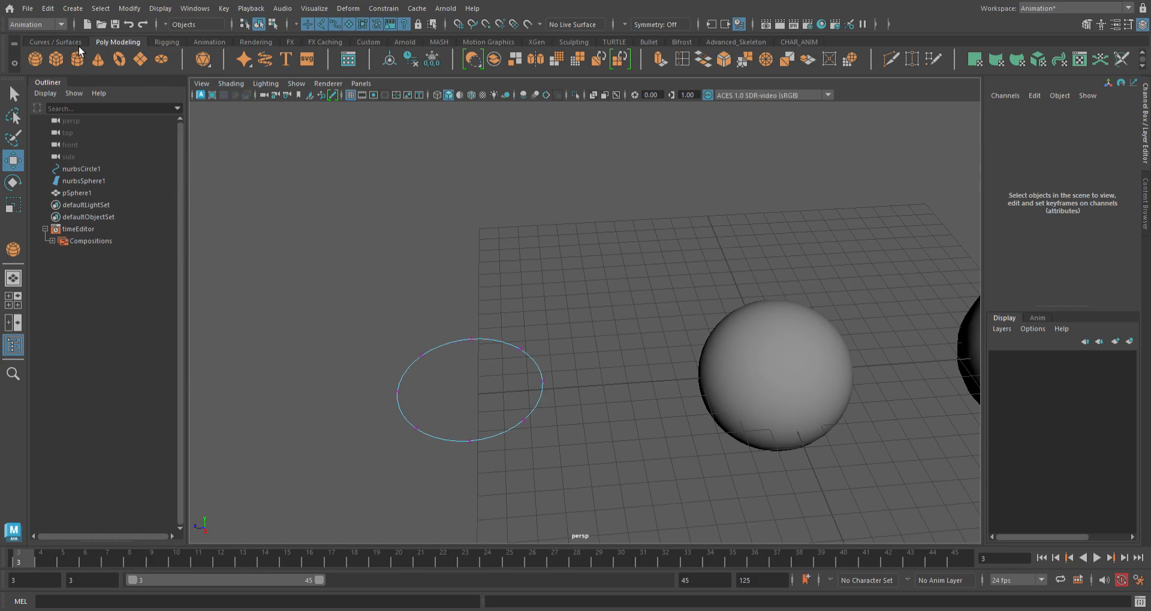
pyautogui.click(55, 42)
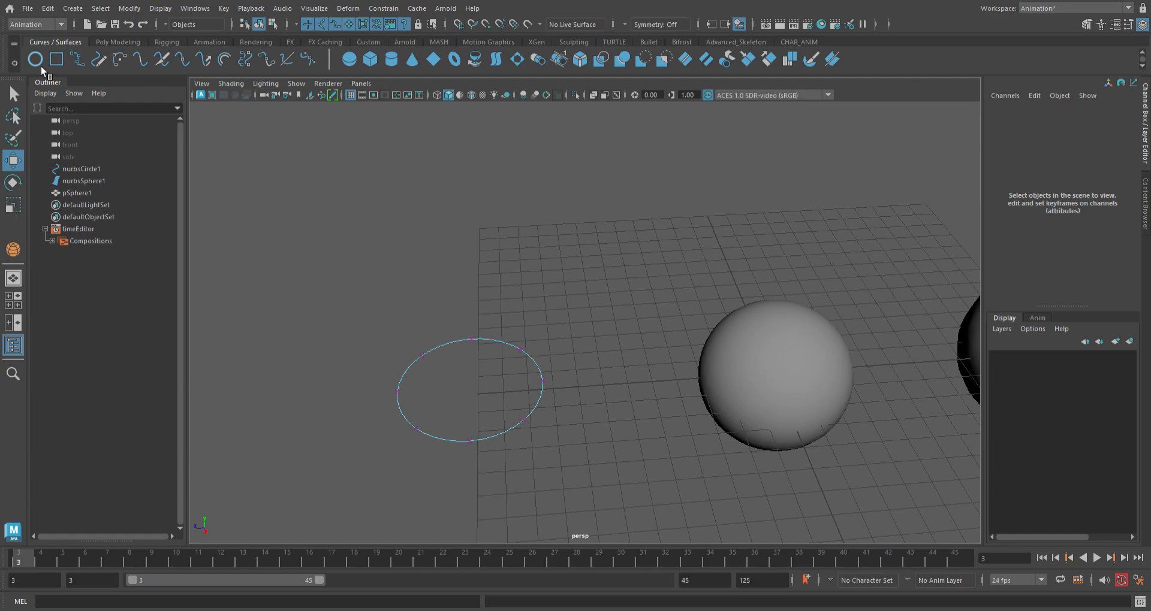
pyautogui.click(40, 66)
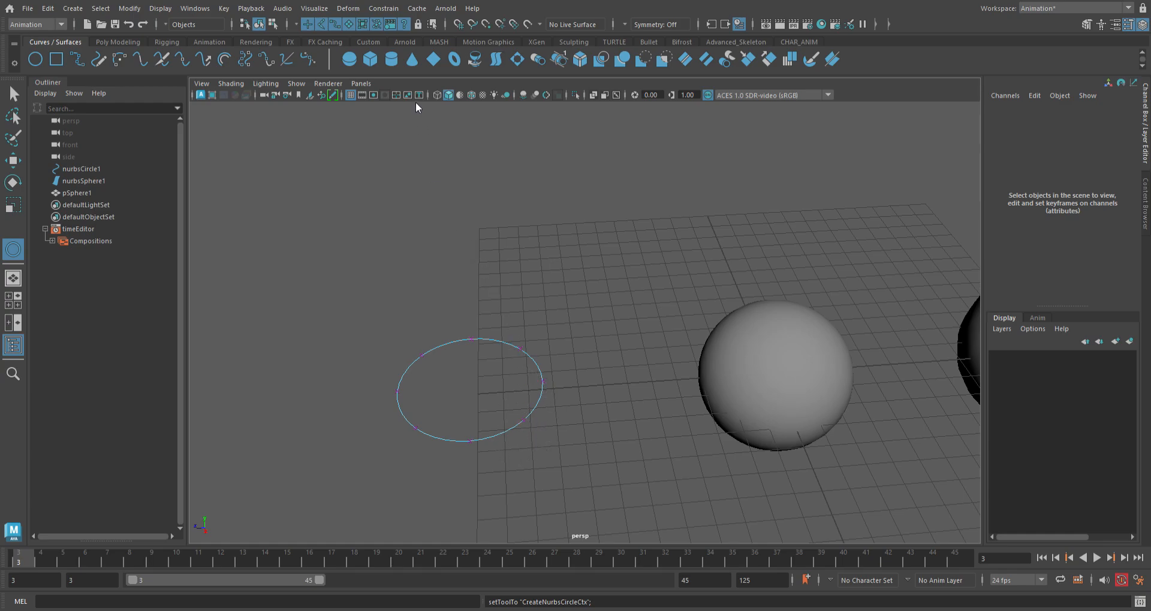
pyautogui.click(10, 96)
# Display the NURBS sphere's control vertices and try moving one on the side facing the circle, undoing the move.
pyautogui.click(775, 381)
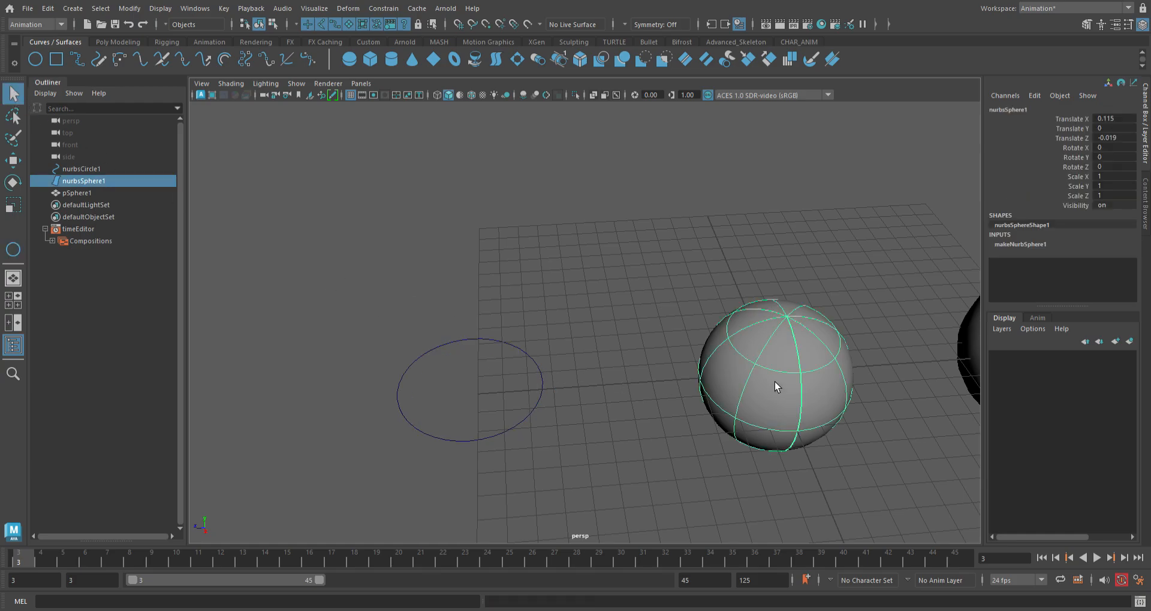
pyautogui.keyDown('alt'); pyautogui.moveTo(794, 401); pyautogui.dragTo(646, 404); pyautogui.keyUp('alt')
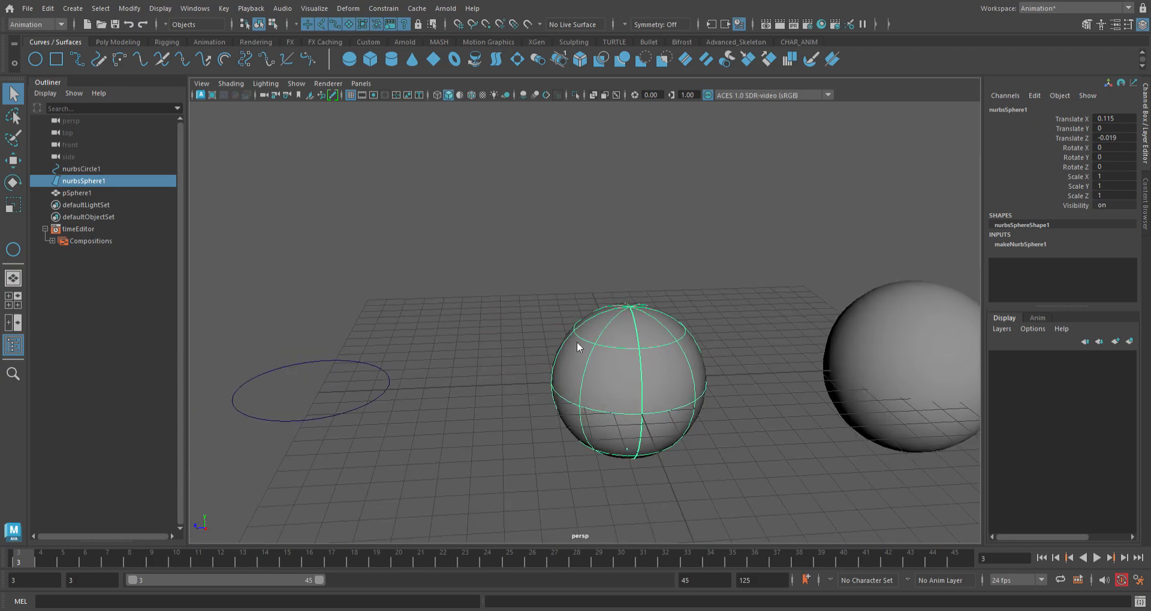
pyautogui.press('F8')
pyautogui.moveTo(611, 430)
pyautogui.keyDown('alt'); pyautogui.mouseDown()
pyautogui.moveTo(586, 441)
pyautogui.moveTo(609, 440)
pyautogui.mouseUp(); pyautogui.keyUp('alt')
pyautogui.scroll(3, 609, 439)
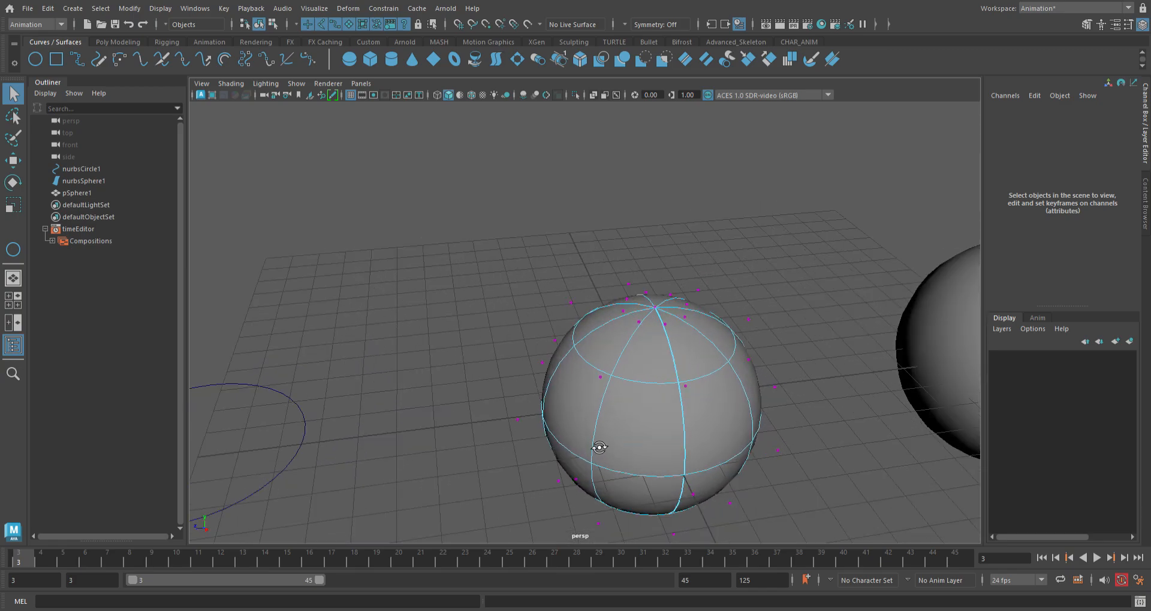
pyautogui.scroll(2, 587, 444)
pyautogui.moveTo(514, 423); pyautogui.dragTo(564, 445)
pyautogui.press('w')
pyautogui.hotkey('ctrl', 'z')
# Select a control vertex on the upper front of the NURBS sphere and examine which surface curves it influences.
pyautogui.keyDown('alt'); pyautogui.moveTo(693, 431); pyautogui.dragTo(570, 437); pyautogui.keyUp('alt')
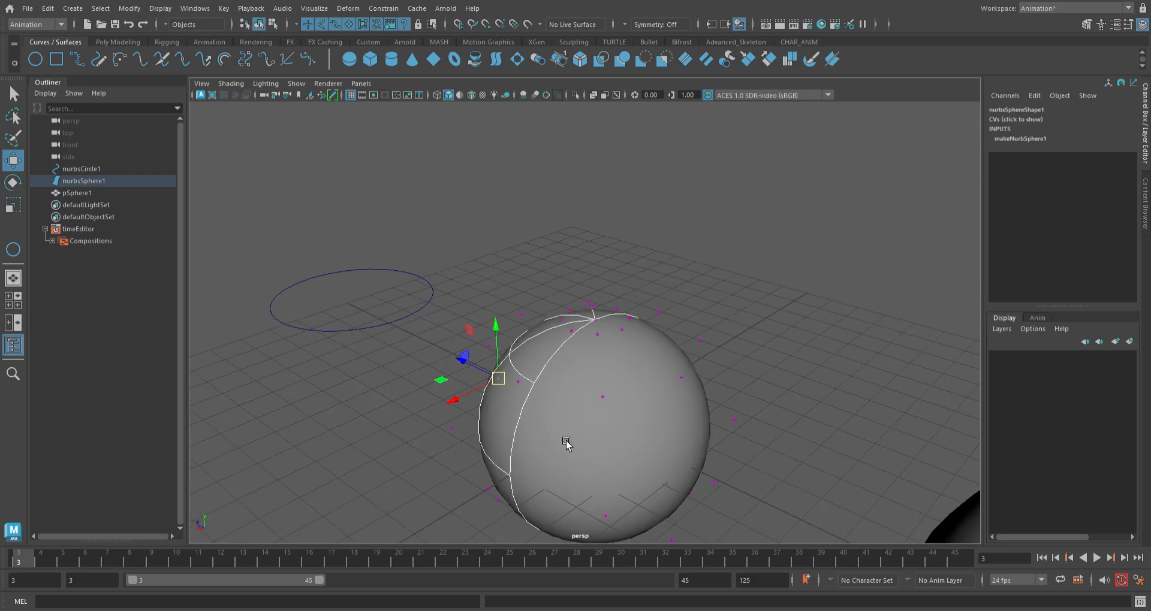
pyautogui.keyDown('alt'); pyautogui.moveTo(560, 409); pyautogui.dragTo(579, 373, button='middle'); pyautogui.keyUp('alt')
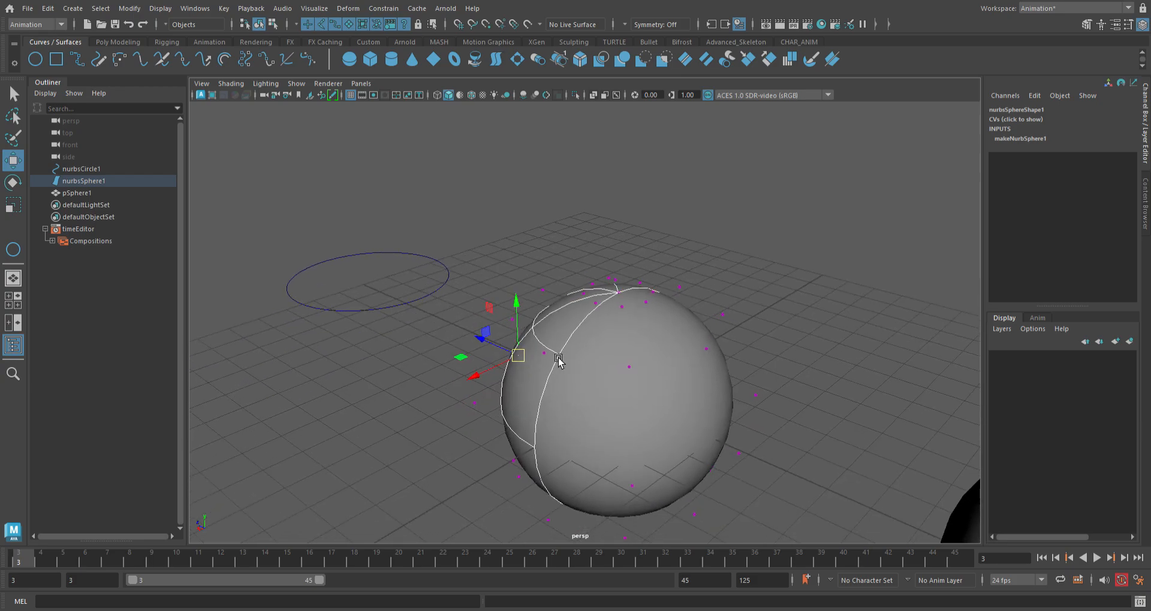
pyautogui.click(554, 358)
pyautogui.click(553, 358)
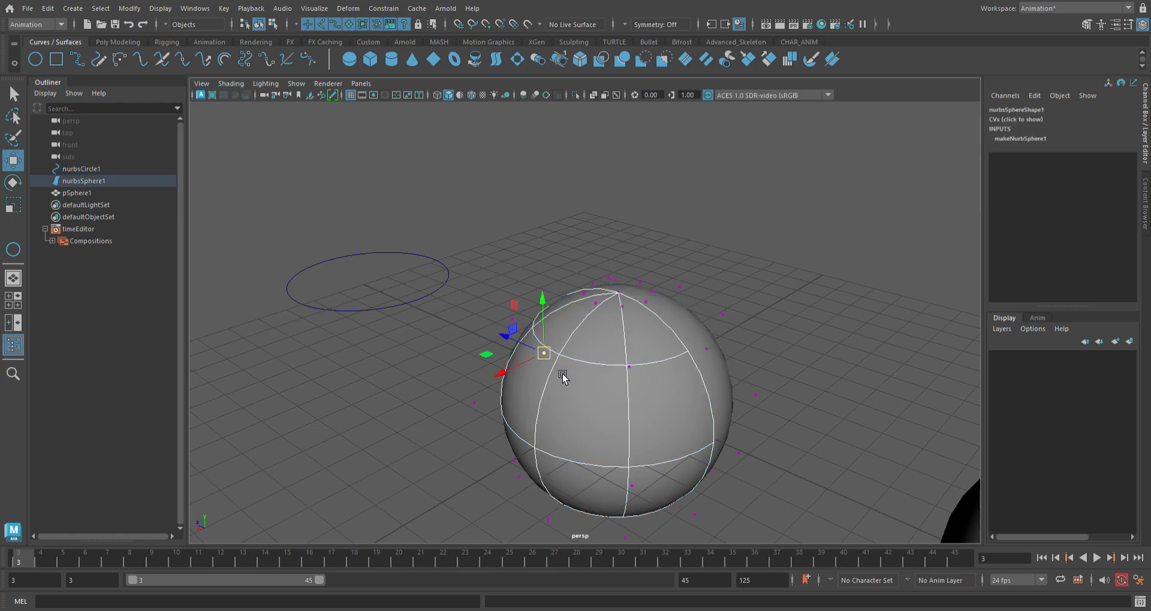
pyautogui.keyDown('alt'); pyautogui.moveTo(572, 412); pyautogui.dragTo(647, 401); pyautogui.keyUp('alt')
pyautogui.keyDown('alt'); pyautogui.moveTo(656, 410); pyautogui.dragTo(539, 435, button='middle'); pyautogui.keyUp('alt')
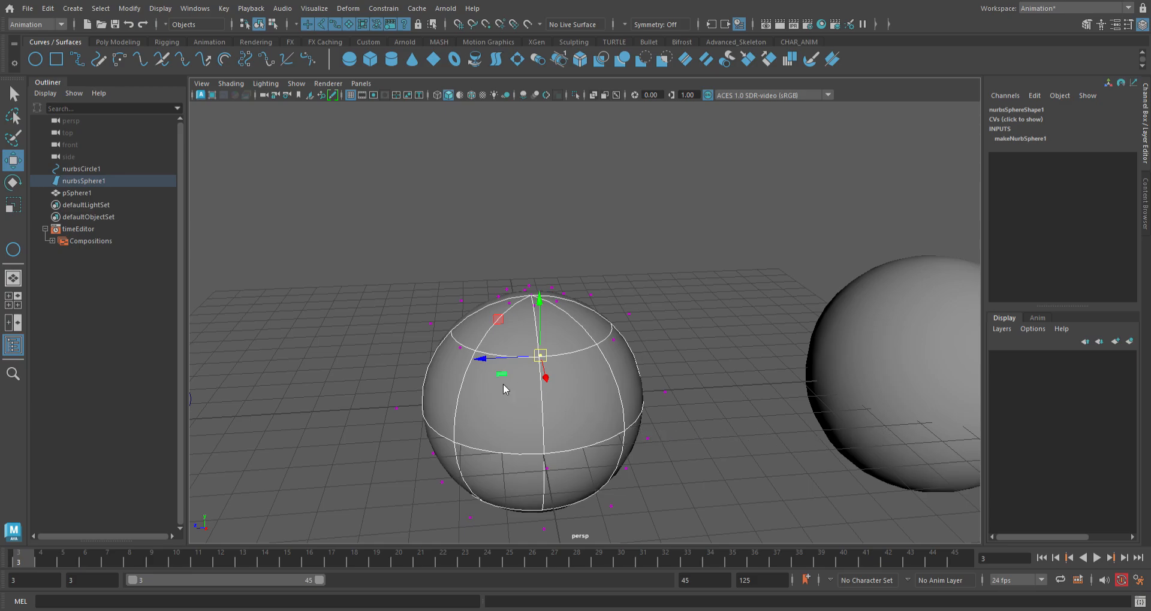
# Return the NURBS sphere to object mode and display the polygon sphere's vertices.
pyautogui.moveTo(560, 276); pyautogui.dragTo(577, 259, button='right')
pyautogui.click(664, 368)
pyautogui.scroll(-3, 671, 443)
pyautogui.keyDown('alt'); pyautogui.moveTo(695, 433); pyautogui.dragTo(445, 455, button='middle'); pyautogui.keyUp('alt')
pyautogui.click(572, 372)
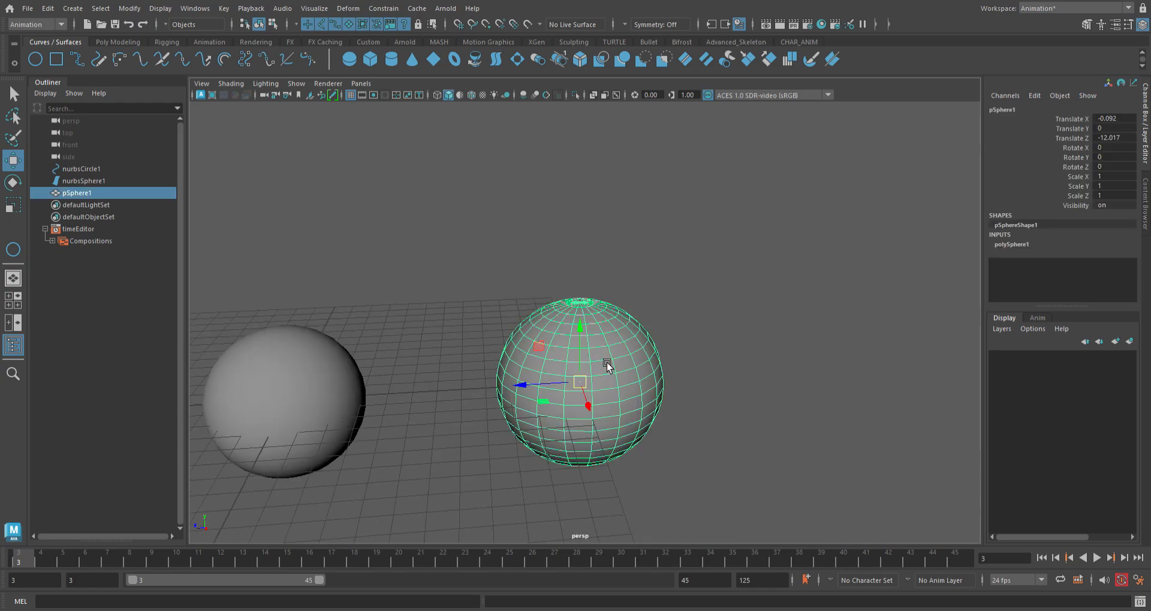
pyautogui.press('F9')
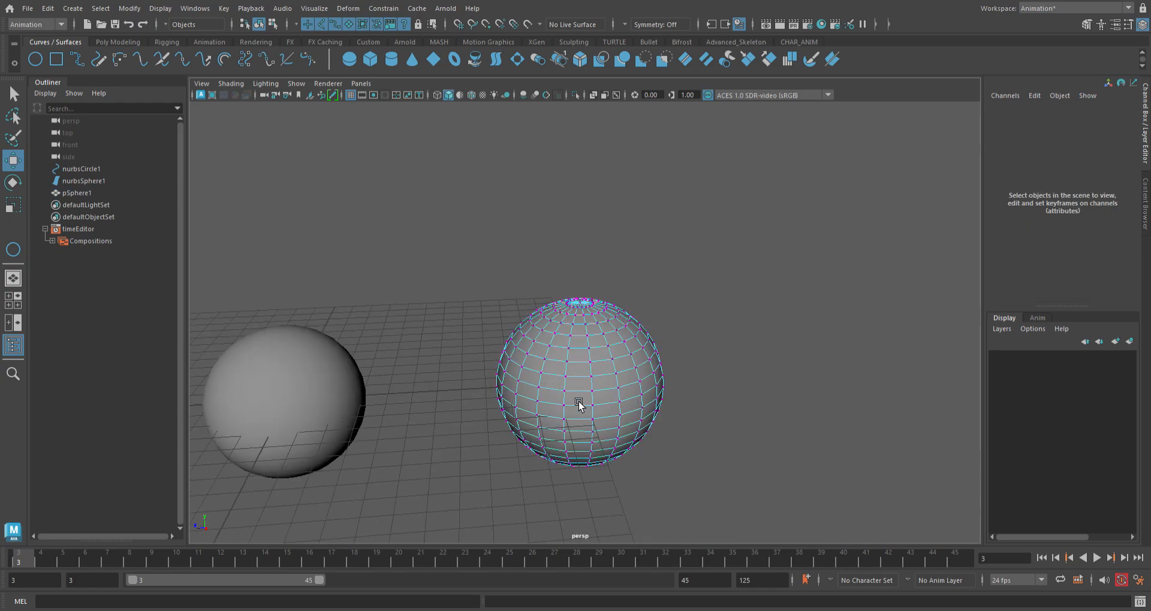
# Try moving a single vertex on the upper front of the polygon sphere, undoing the move.
pyautogui.scroll(3, 599, 408)
pyautogui.click(597, 374)
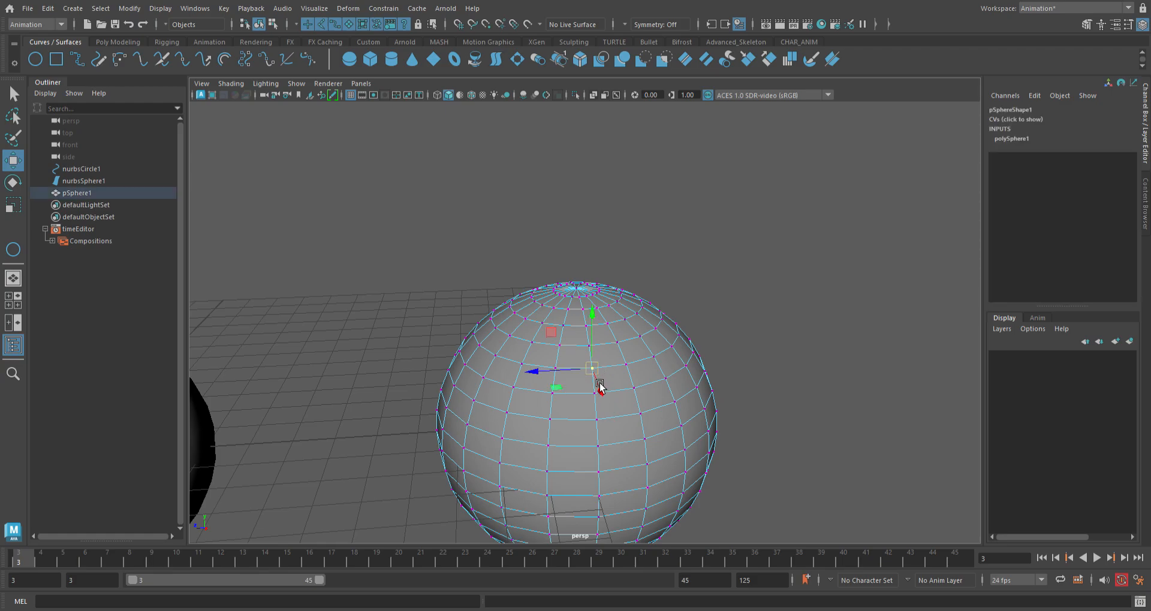
pyautogui.moveTo(597, 369)
pyautogui.mouseDown()
pyautogui.moveTo(561, 360)
pyautogui.moveTo(623, 361)
pyautogui.moveTo(609, 372)
pyautogui.mouseUp()
pyautogui.hotkey('ctrl', 'z')
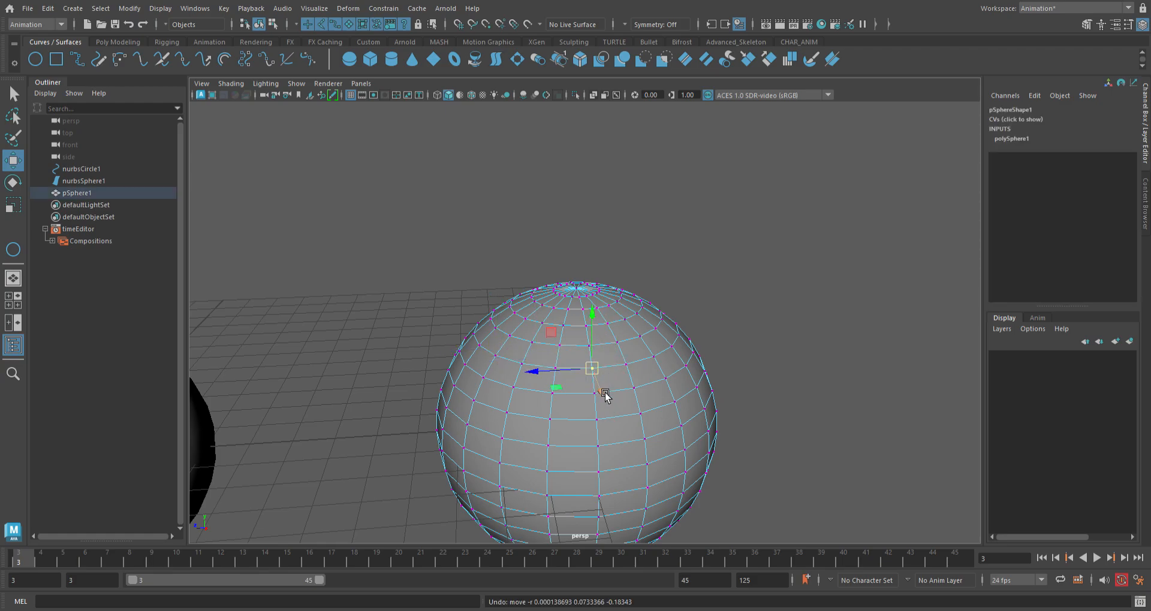
# Try moving another single vertex on the polygon sphere's upper front well out toward the NURBS sphere, undoing the move.
pyautogui.click(559, 410)
pyautogui.click(560, 396)
pyautogui.moveTo(562, 398); pyautogui.dragTo(491, 356)
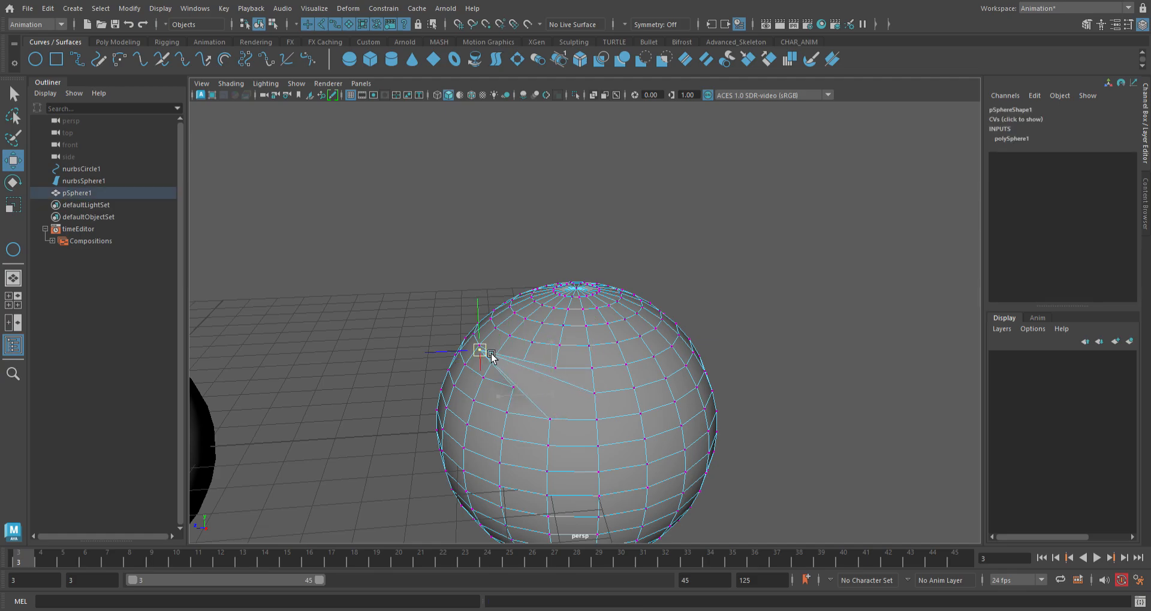
pyautogui.hotkey('ctrl', 'z')
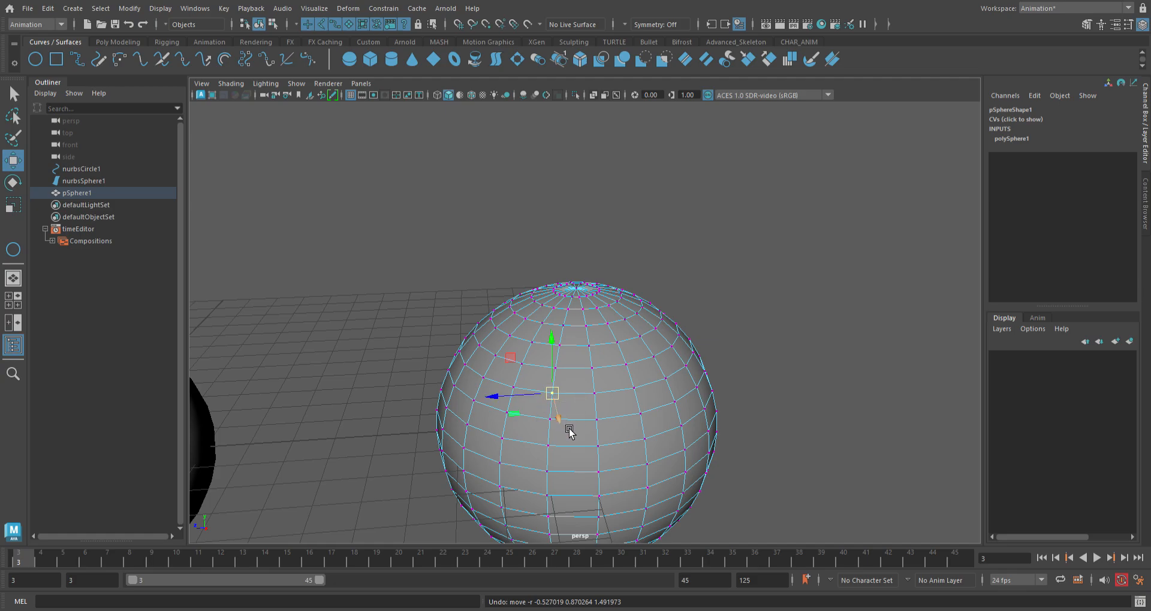
# Return the polygon sphere to object mode and deselect it.
pyautogui.moveTo(542, 431)
pyautogui.keyDown('alt'); pyautogui.mouseDown()
pyautogui.moveTo(519, 426)
pyautogui.moveTo(526, 417)
pyautogui.mouseUp(); pyautogui.keyUp('alt')
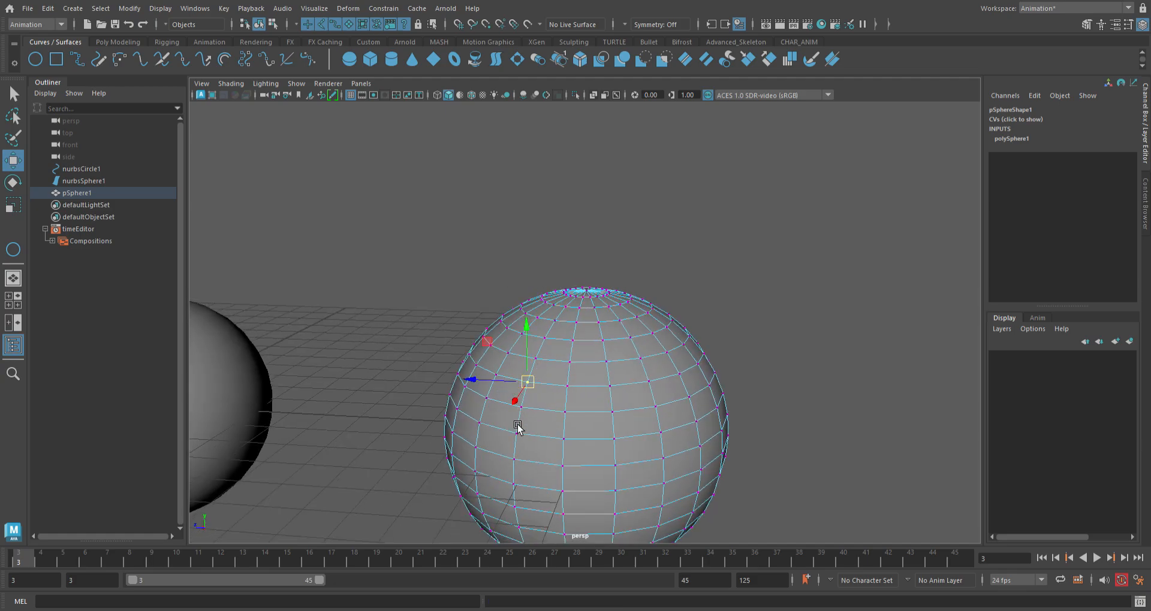
pyautogui.scroll(-3, 547, 461)
pyautogui.keyDown('alt'); pyautogui.moveTo(501, 462); pyautogui.dragTo(695, 468, button='middle'); pyautogui.keyUp('alt')
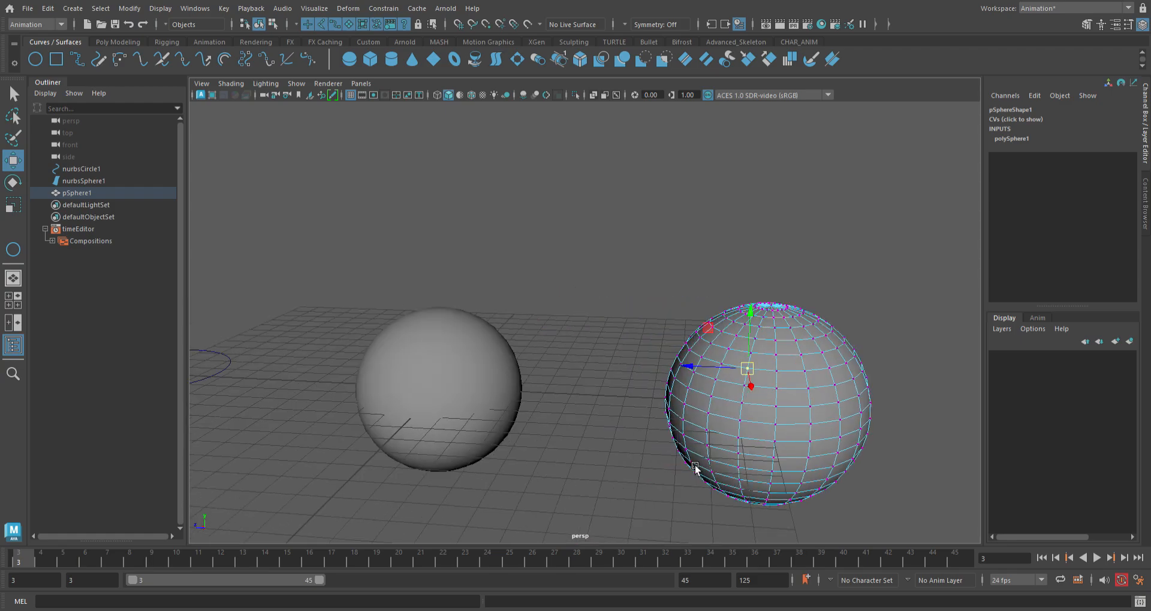
pyautogui.moveTo(754, 407); pyautogui.dragTo(818, 256, button='right')
pyautogui.click(555, 338)
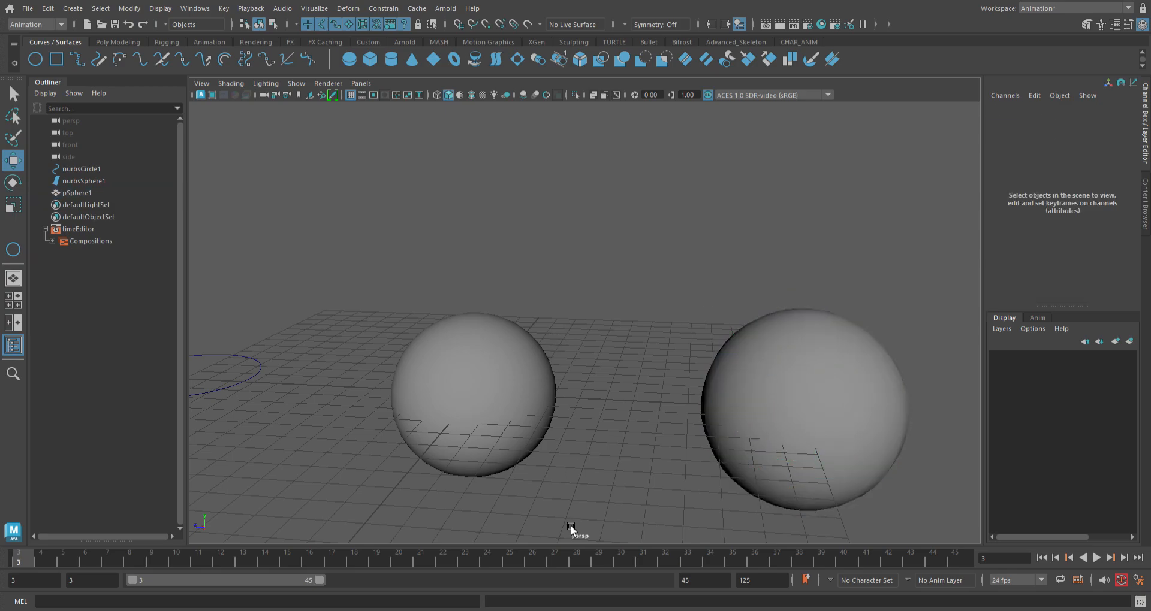
# Delete the NURBS sphere and the polygon sphere together, keeping the circle.
pyautogui.scroll(-3, 573, 527)
pyautogui.moveTo(503, 320); pyautogui.dragTo(686, 446)
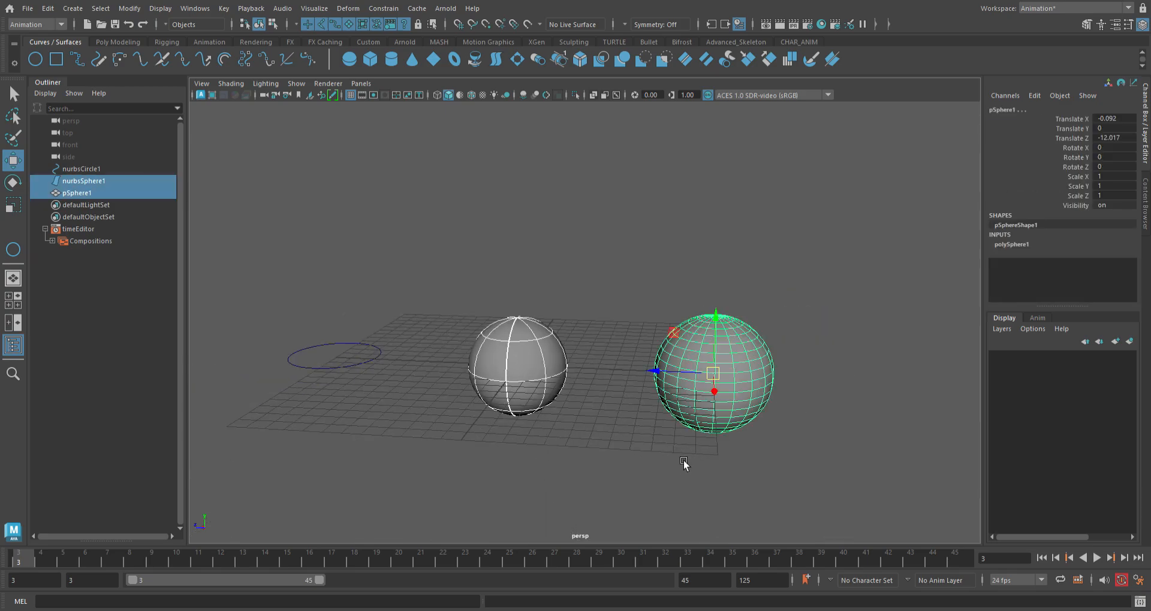
pyautogui.press('Delete')
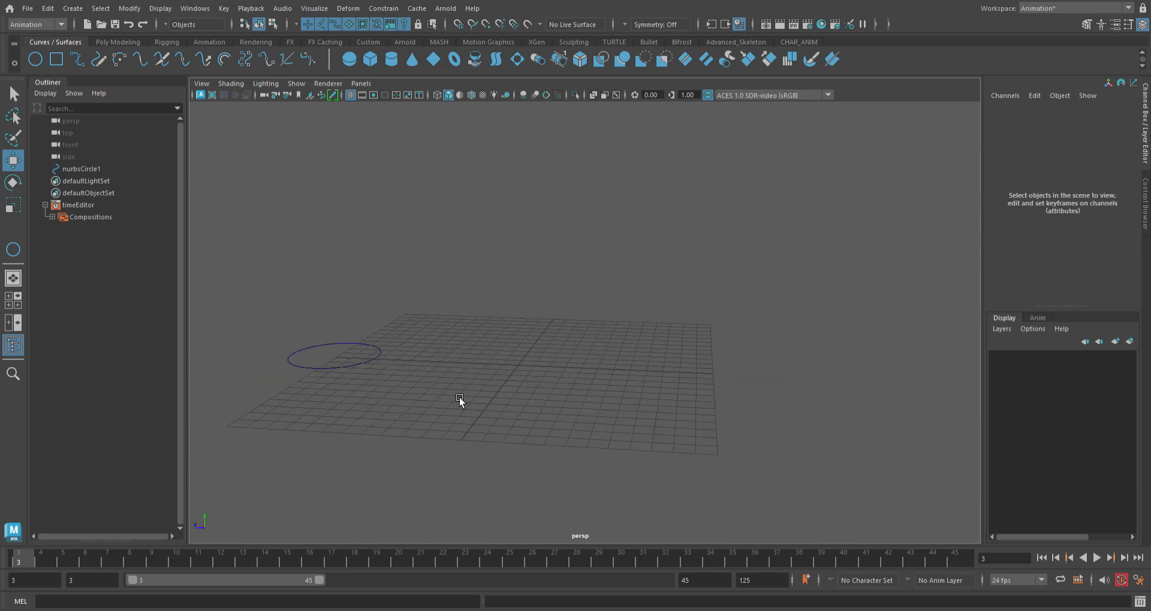
# Draw a NURBS square on the grid beside the circle, centred at about X 2.28, Z 0.36.
pyautogui.click(382, 361)
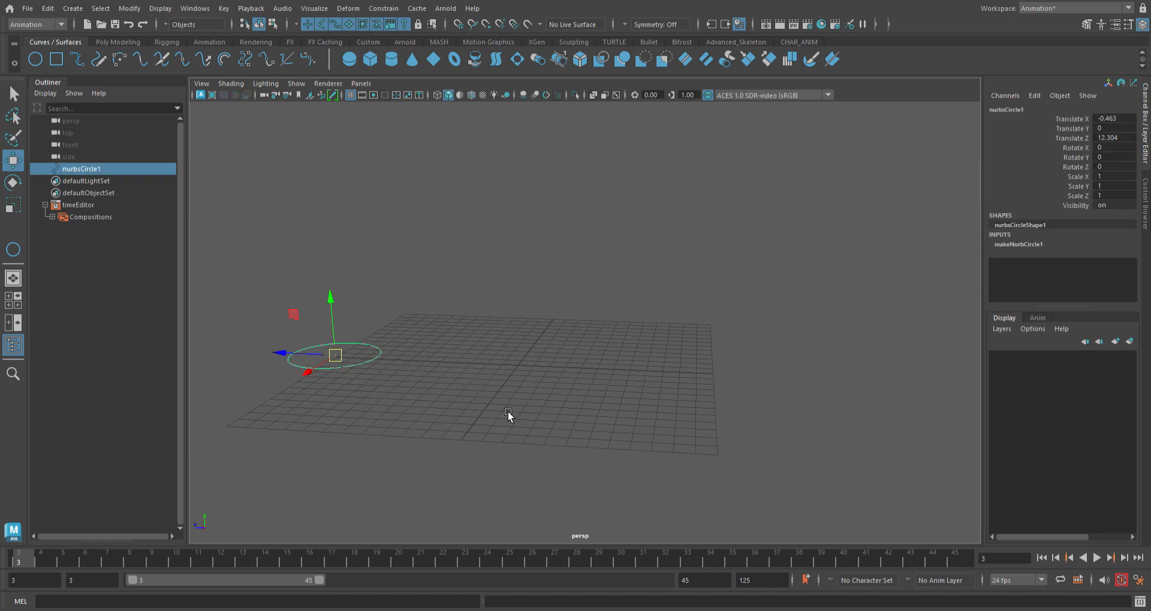
pyautogui.keyDown('alt'); pyautogui.moveTo(371, 412); pyautogui.dragTo(522, 498, button='middle'); pyautogui.keyUp('alt')
pyautogui.moveTo(450, 443); pyautogui.dragTo(521, 465)
pyautogui.click(273, 238)
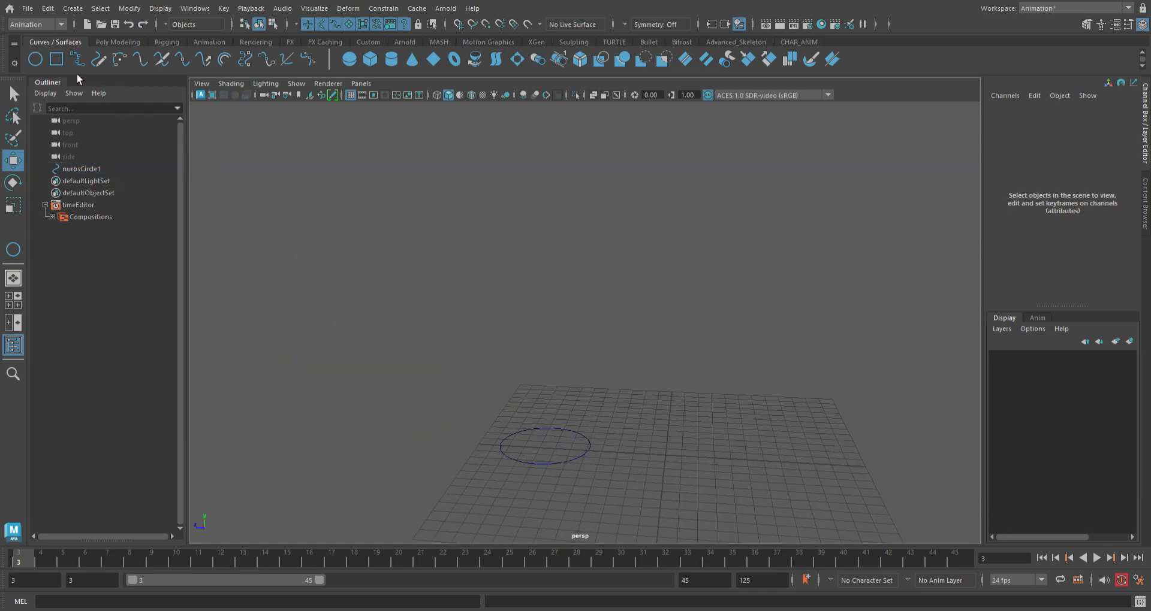
pyautogui.click(57, 59)
pyautogui.moveTo(627, 448)
pyautogui.mouseDown()
pyautogui.moveTo(710, 516)
pyautogui.moveTo(695, 501)
pyautogui.mouseUp()
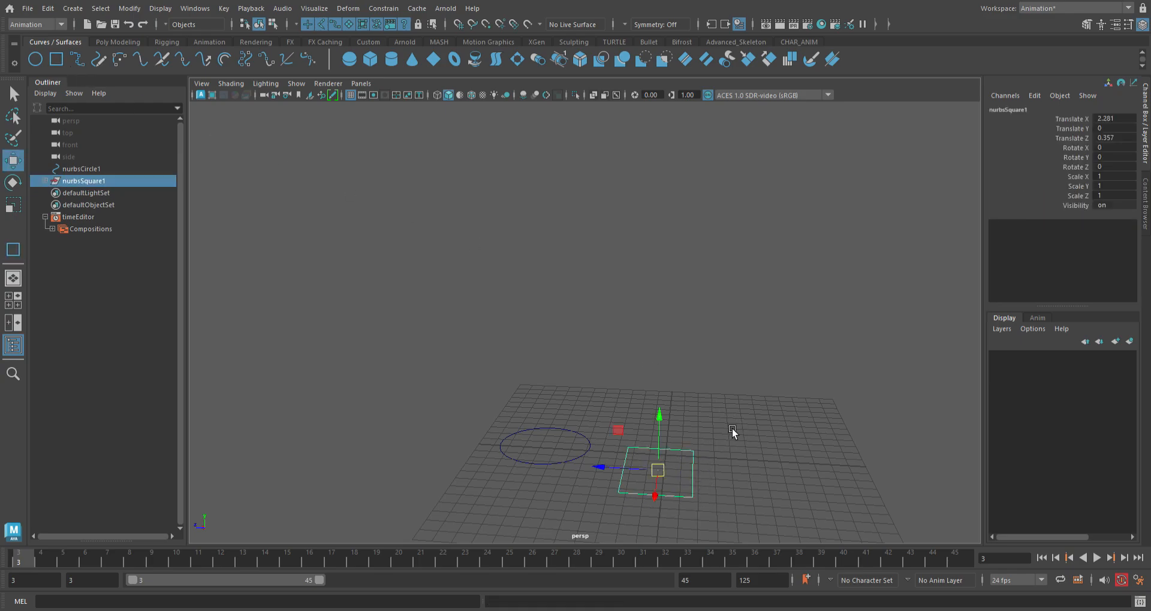
# Select the square's sides individually and try raising the far one, undoing the move and clearing the selection.
pyautogui.click(703, 468)
pyautogui.click(704, 473)
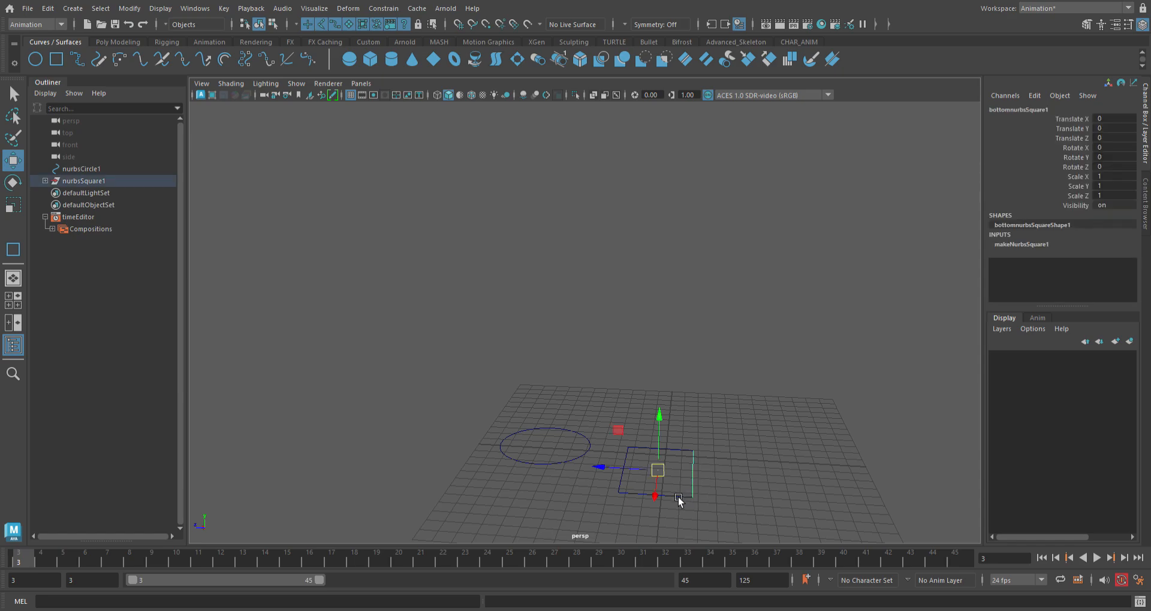
pyautogui.click(624, 481)
pyautogui.click(675, 453)
pyautogui.click(675, 448)
pyautogui.moveTo(664, 432); pyautogui.dragTo(664, 417)
pyautogui.hotkey('ctrl', 'z')
pyautogui.click(736, 443)
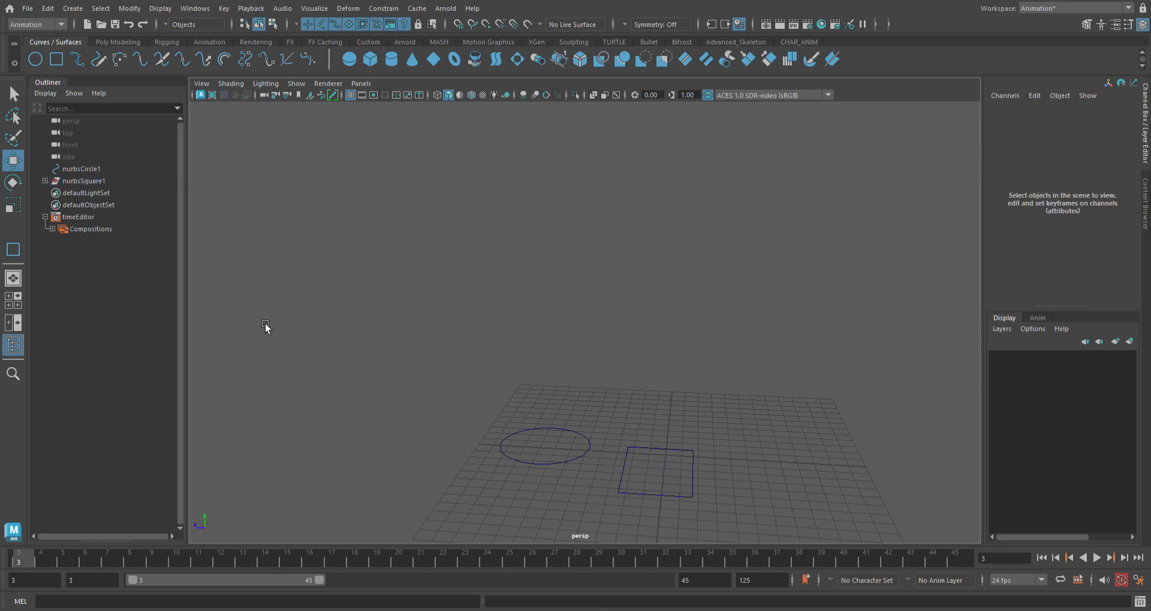
# Expand the hierarchy of nurbsSquare1 and try moving the whole group, undoing the move.
pyautogui.click(45, 180)
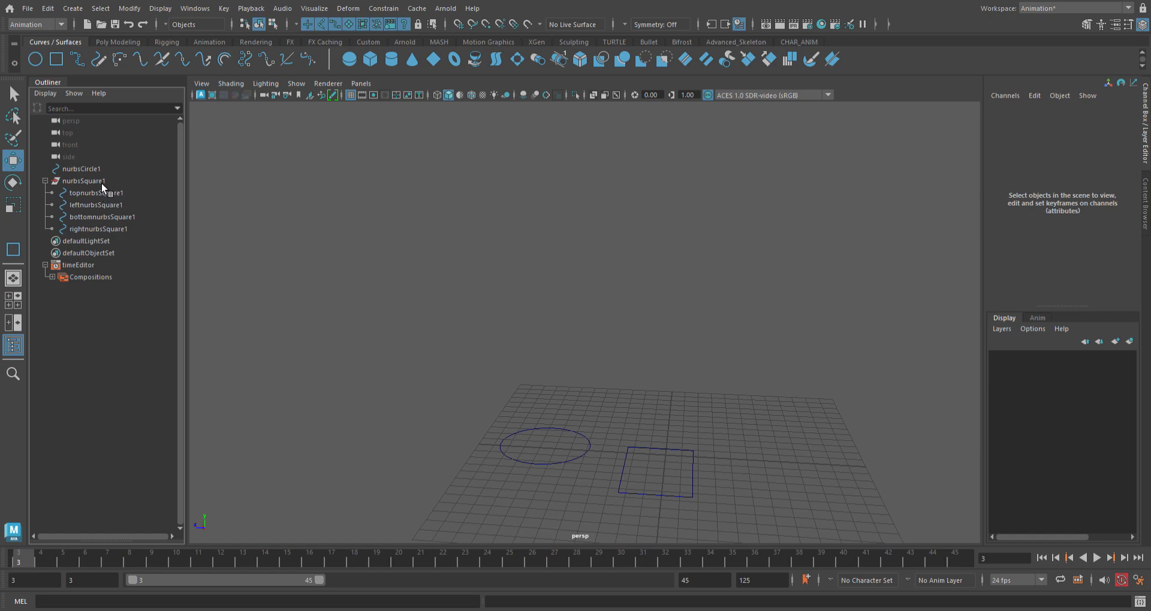
pyautogui.click(84, 181)
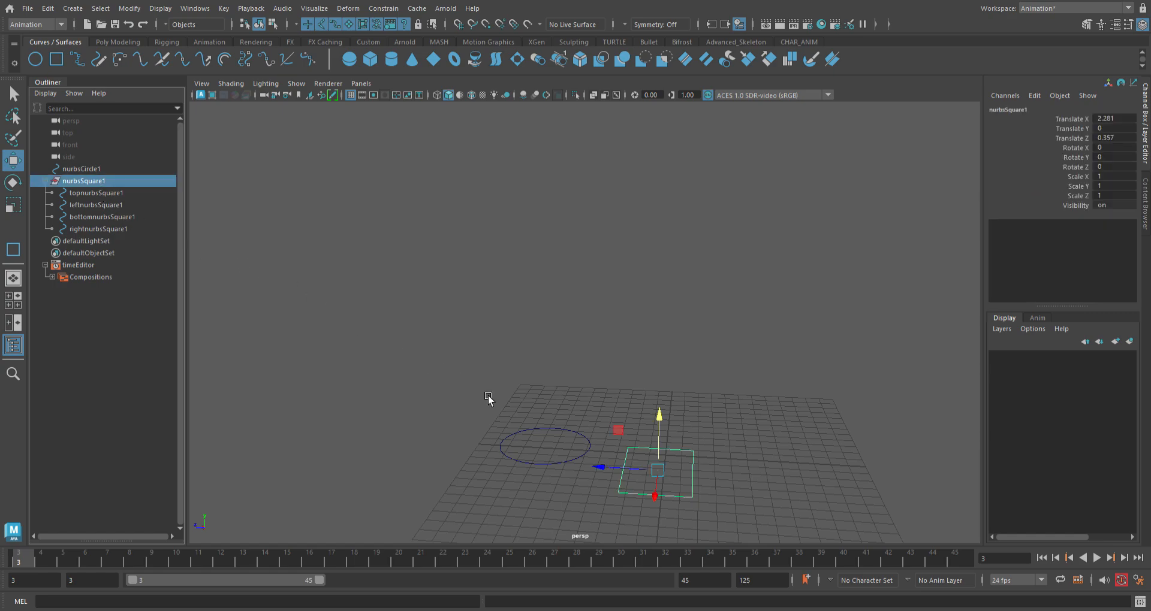
pyautogui.moveTo(672, 446); pyautogui.dragTo(616, 392)
pyautogui.hotkey('ctrl', 'z')
# Try raising only the bottomnurbsSquare1 side of the square, undoing the move.
pyautogui.click(724, 443)
pyautogui.click(703, 483)
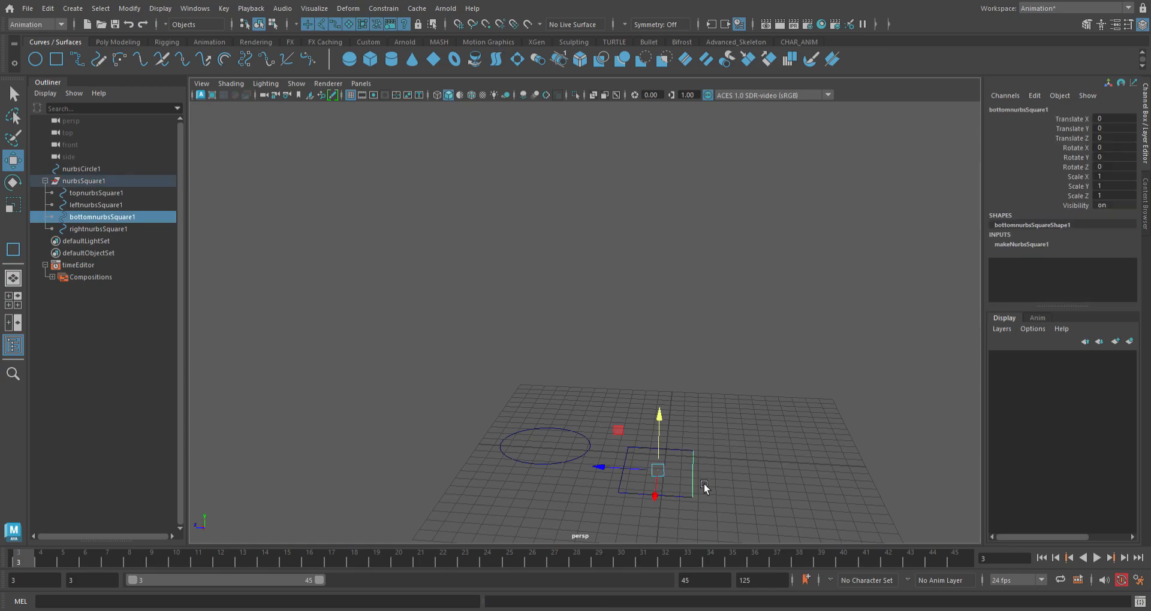
pyautogui.moveTo(662, 441)
pyautogui.mouseDown()
pyautogui.moveTo(663, 390)
pyautogui.moveTo(667, 420)
pyautogui.moveTo(657, 424)
pyautogui.mouseUp()
pyautogui.hotkey('ctrl', 'z')
# Switch to the Modeling menu set and attach leftnurbsSquare1 and bottomnurbsSquare1 into one curve with a sharp corner.
pyautogui.keyDown('alt'); pyautogui.moveTo(674, 482); pyautogui.dragTo(584, 393, button='middle'); pyautogui.keyUp('alt')
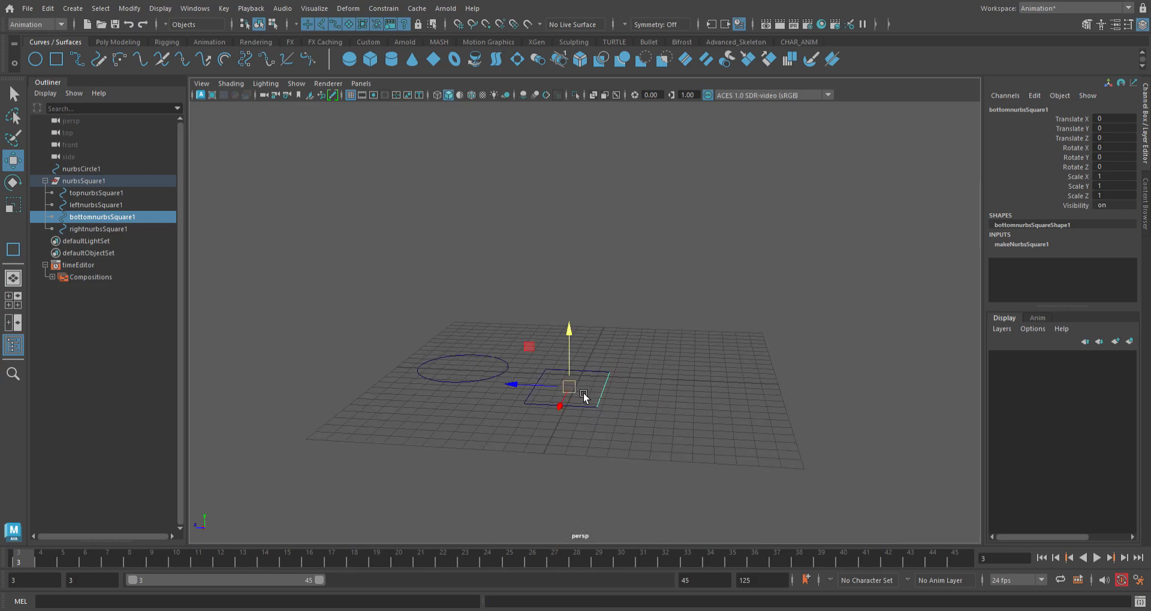
pyautogui.scroll(2, 601, 450)
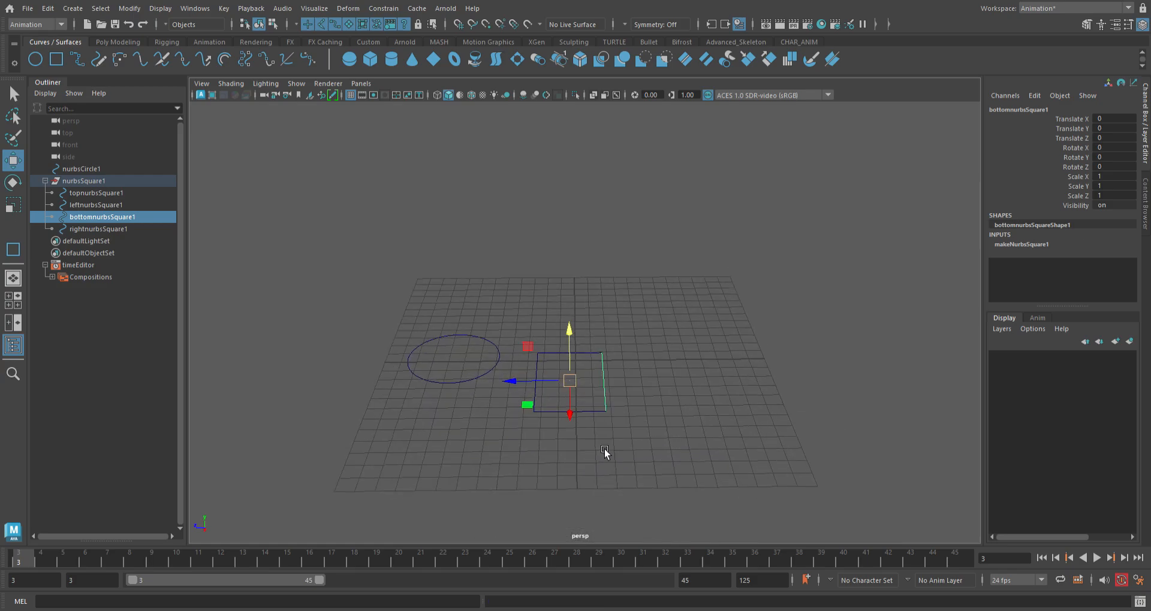
pyautogui.scroll(5, 610, 440)
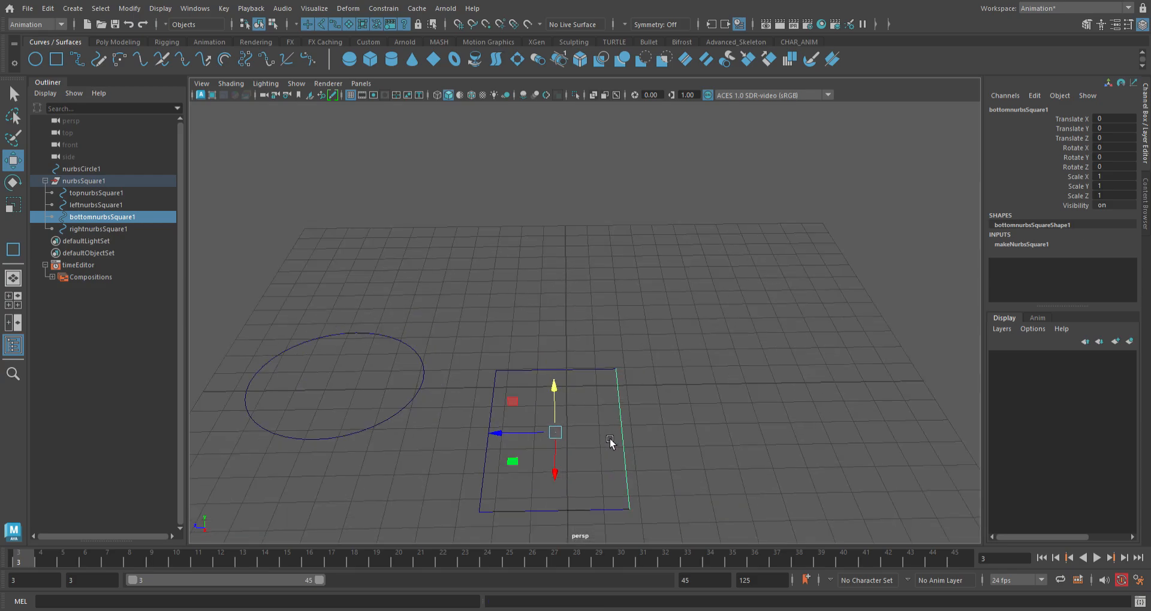
pyautogui.click(660, 466)
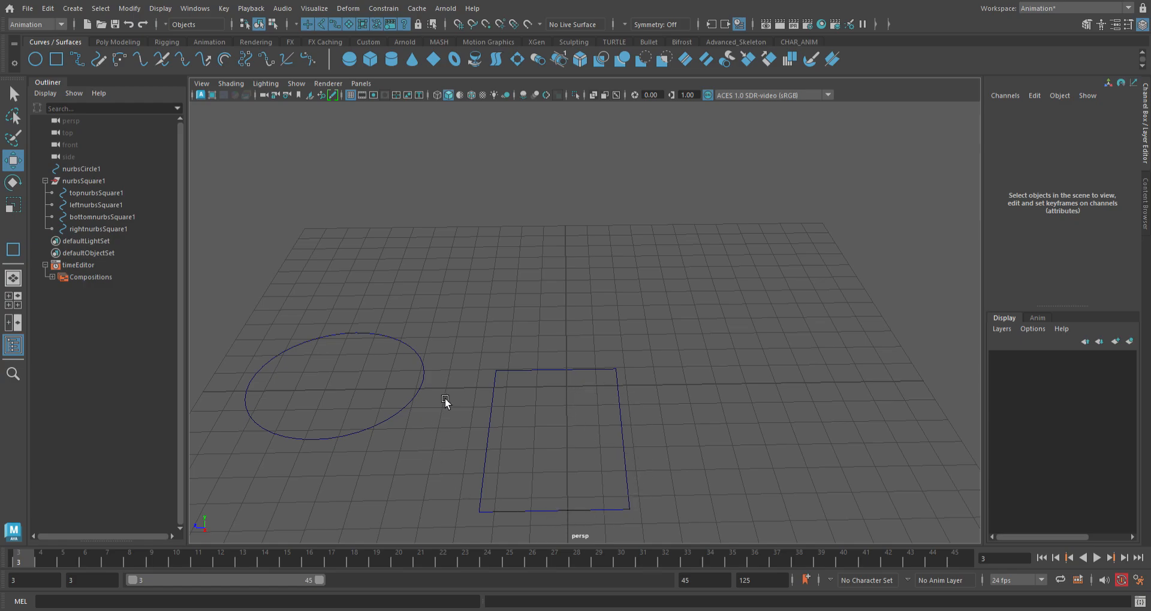
pyautogui.click(591, 373)
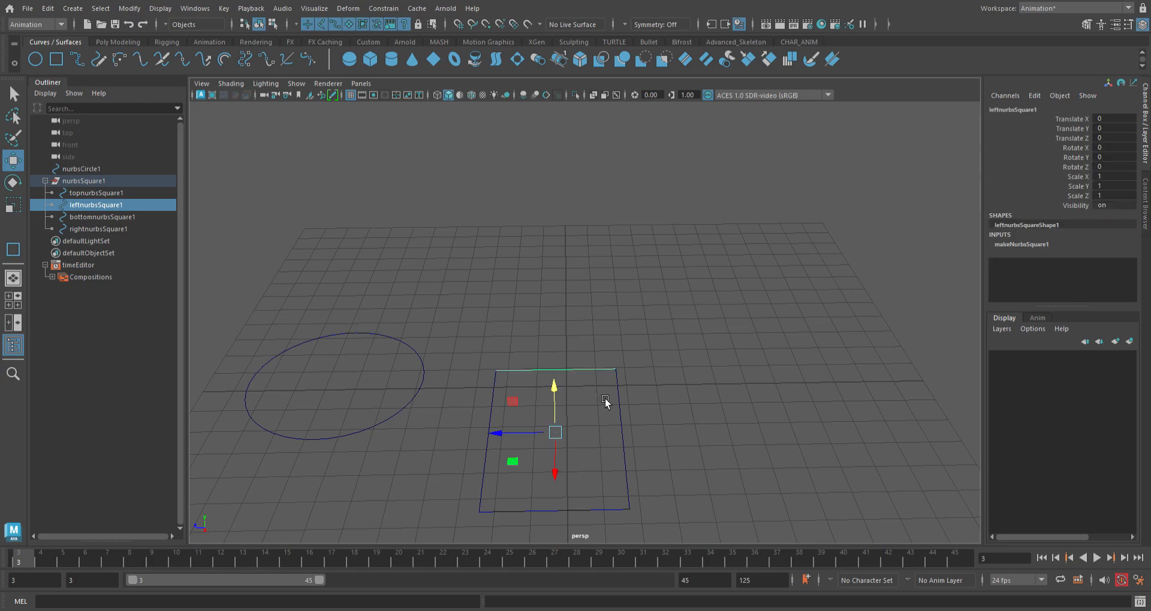
pyautogui.keyDown('shift'); pyautogui.click(628, 416); pyautogui.keyUp('shift')
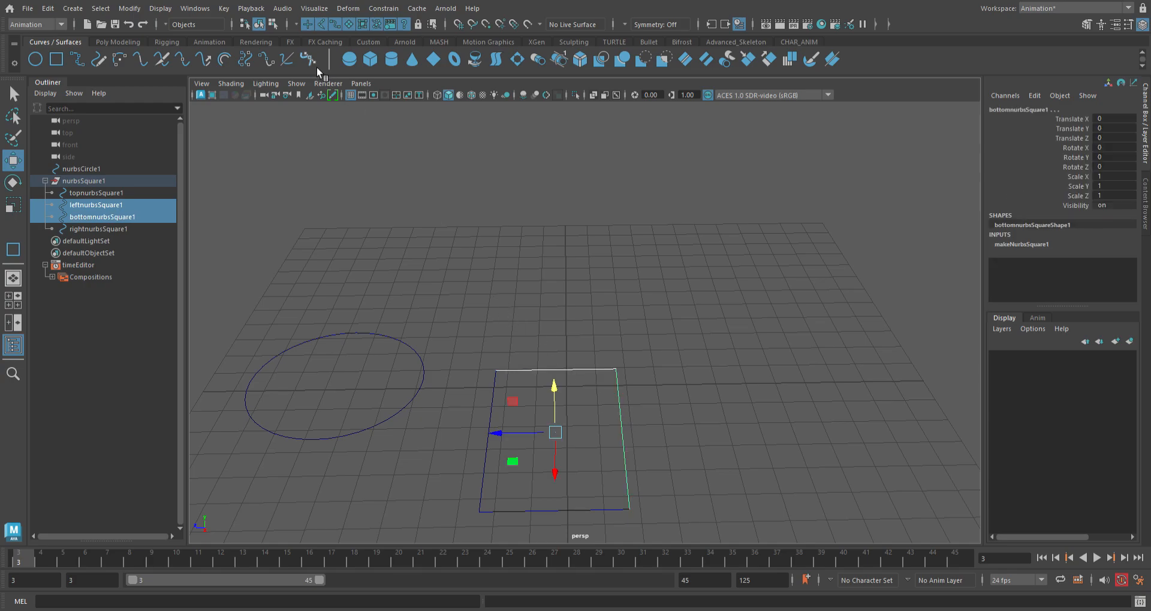
pyautogui.click(49, 31)
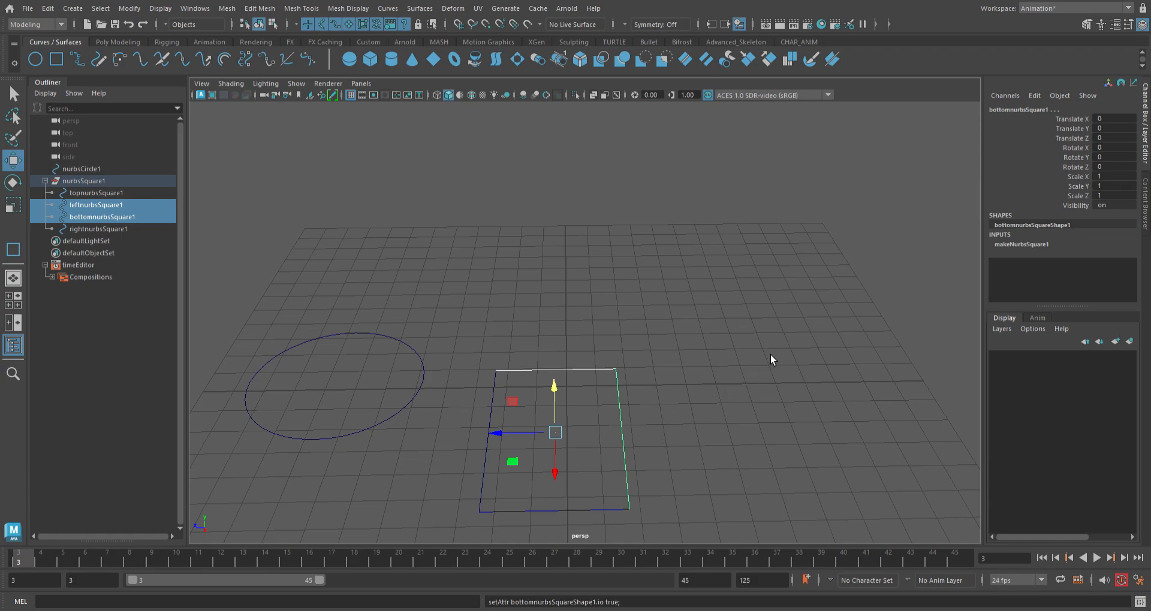
pyautogui.press('g')
pyautogui.click(670, 430)
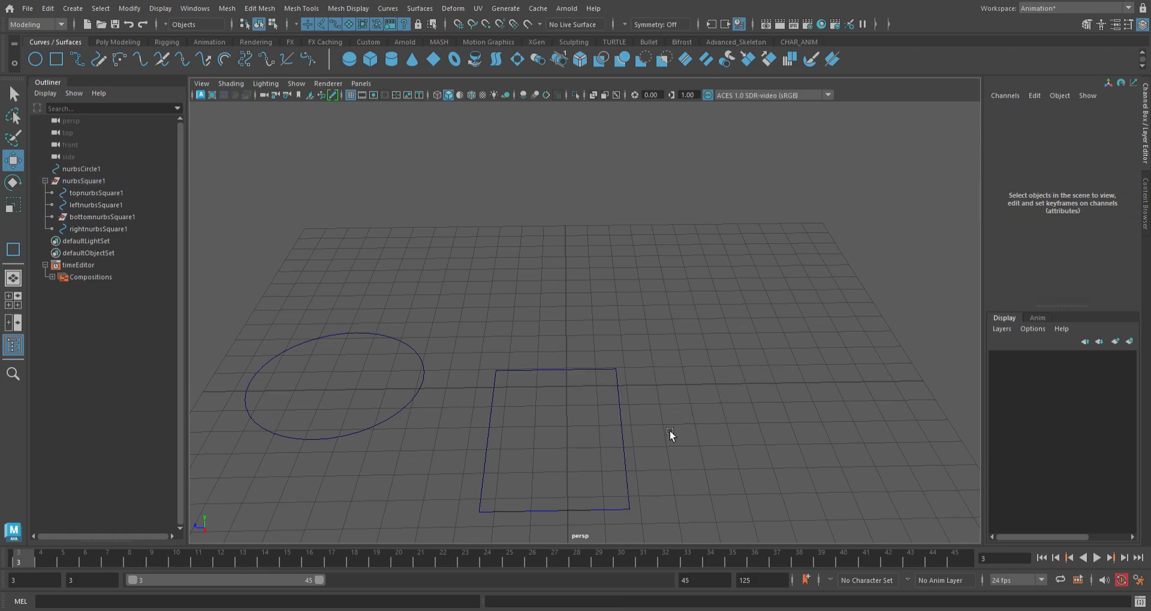
# Try raising the attached curve, then undo both the move and the attachment.
pyautogui.click(602, 379)
pyautogui.moveTo(565, 402)
pyautogui.mouseDown()
pyautogui.moveTo(565, 358)
pyautogui.moveTo(562, 388)
pyautogui.mouseUp()
pyautogui.hotkey('ctrl', 'z')
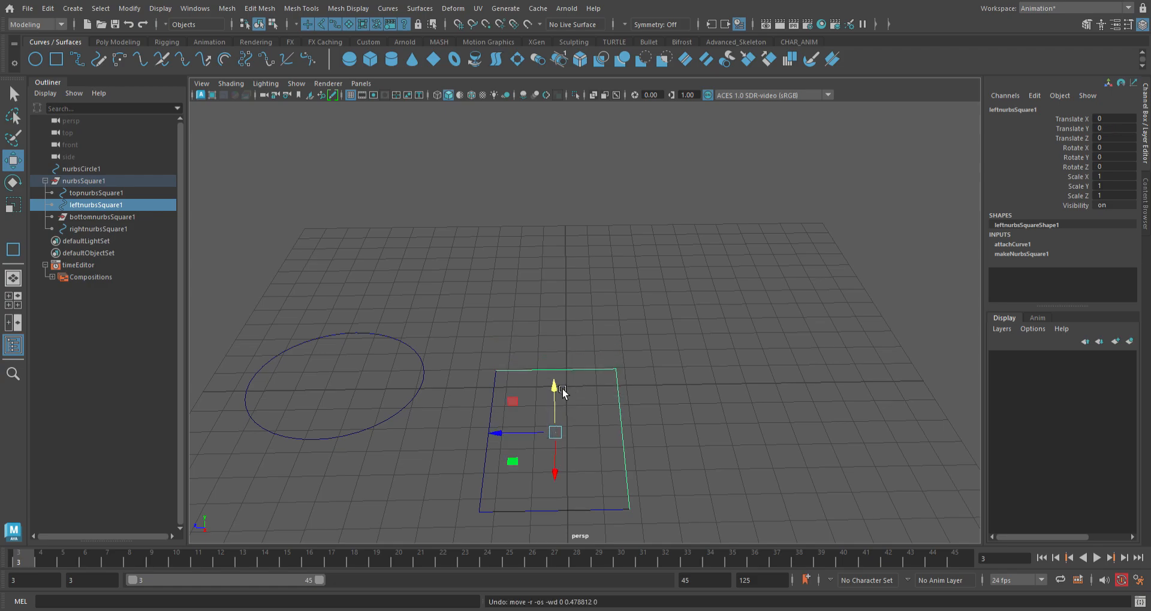
pyautogui.hotkey('ctrl', 'z')
pyautogui.hotkey('ctrl', 'z')
pyautogui.hotkey('ctrl', 'z')
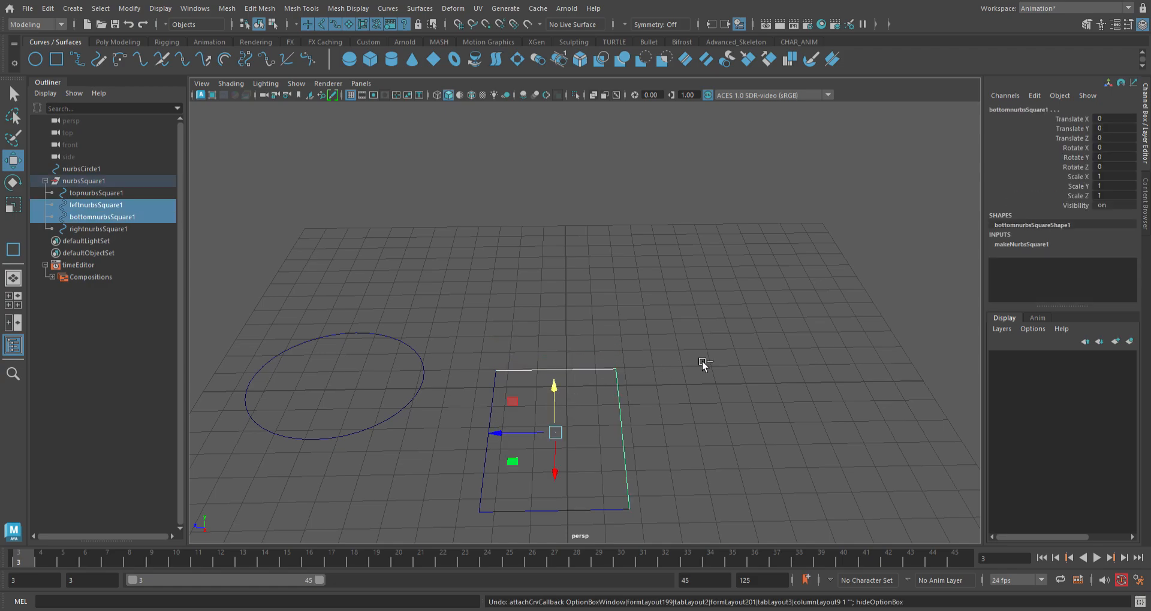
# Try attaching leftnurbsSquare1 and bottomnurbsSquare1 with a blended, rounded corner, undoing the attachment.
pyautogui.click(703, 361)
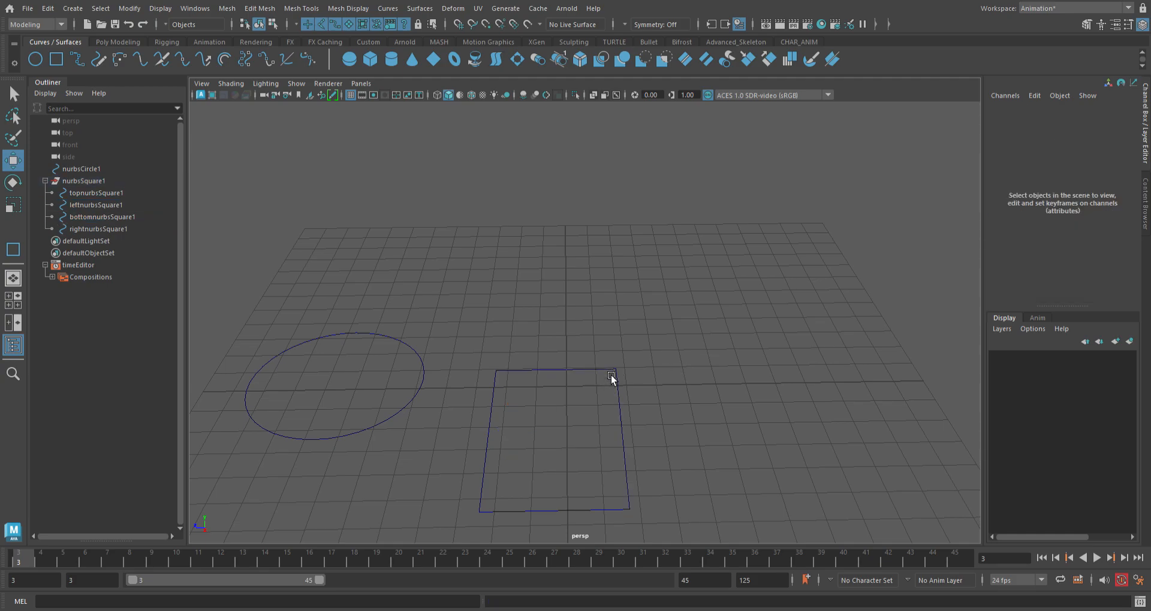
pyautogui.click(612, 371)
pyautogui.keyDown('shift'); pyautogui.click(620, 398); pyautogui.keyUp('shift')
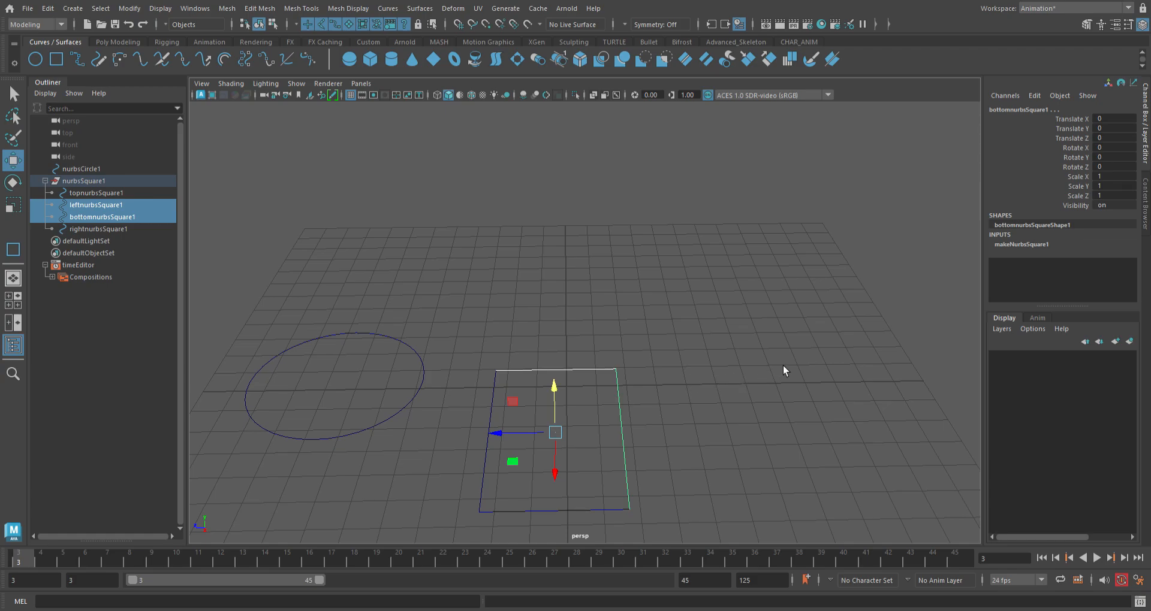
pyautogui.press('g')
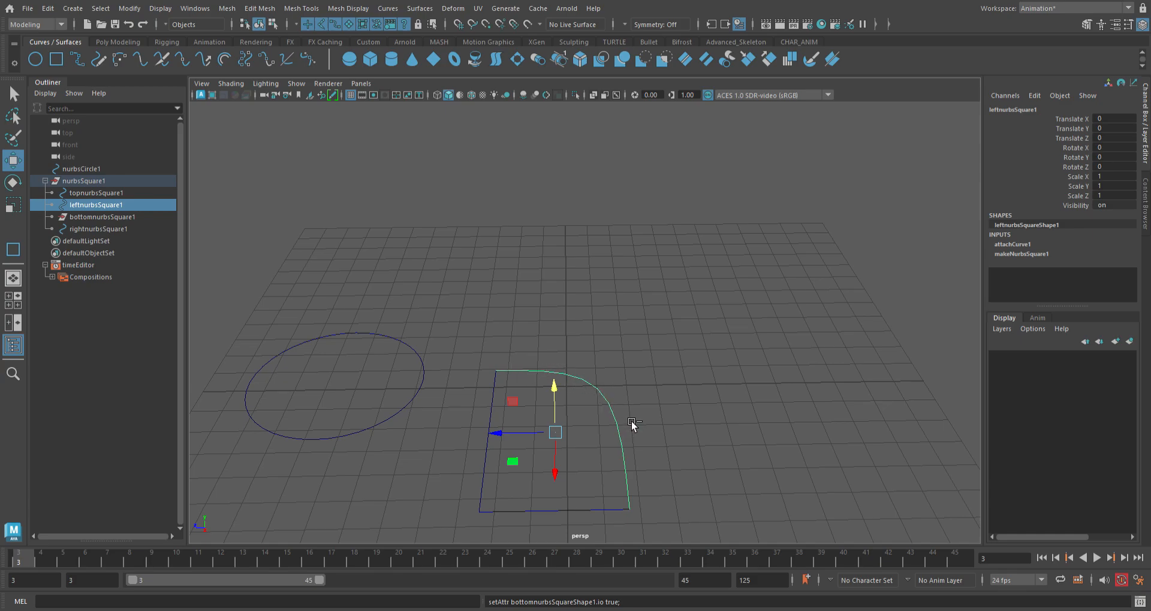
pyautogui.hotkey('ctrl', 'z')
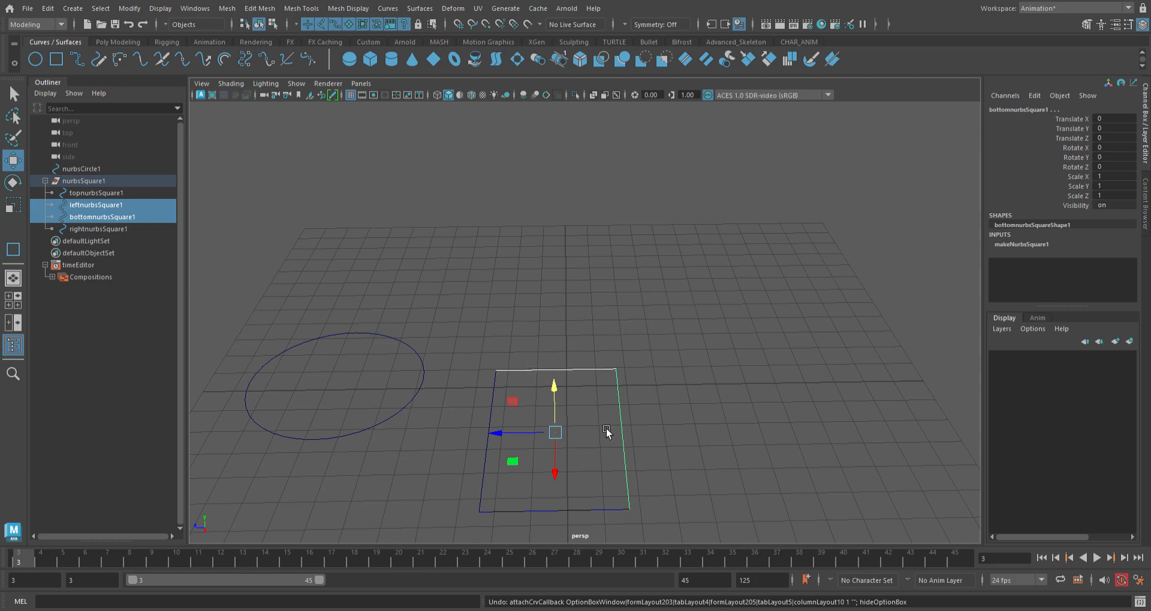
# Try a rounded attachment that keeps the original sides, select an original side and the attached curve, and undo the attachment.
pyautogui.click(747, 361)
pyautogui.click(628, 388)
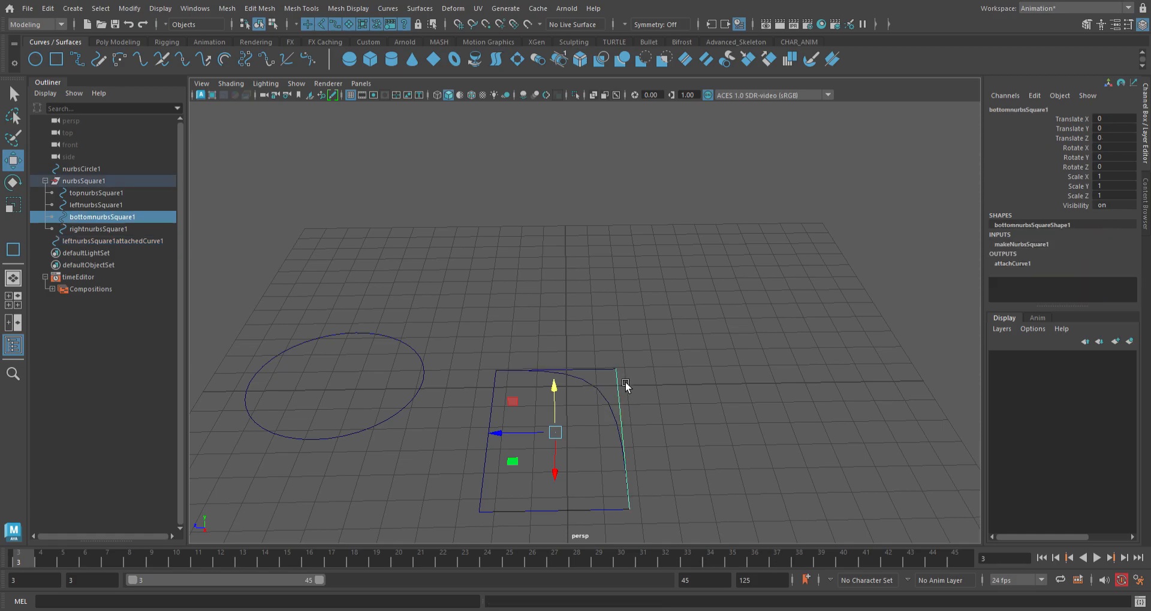
pyautogui.click(596, 402)
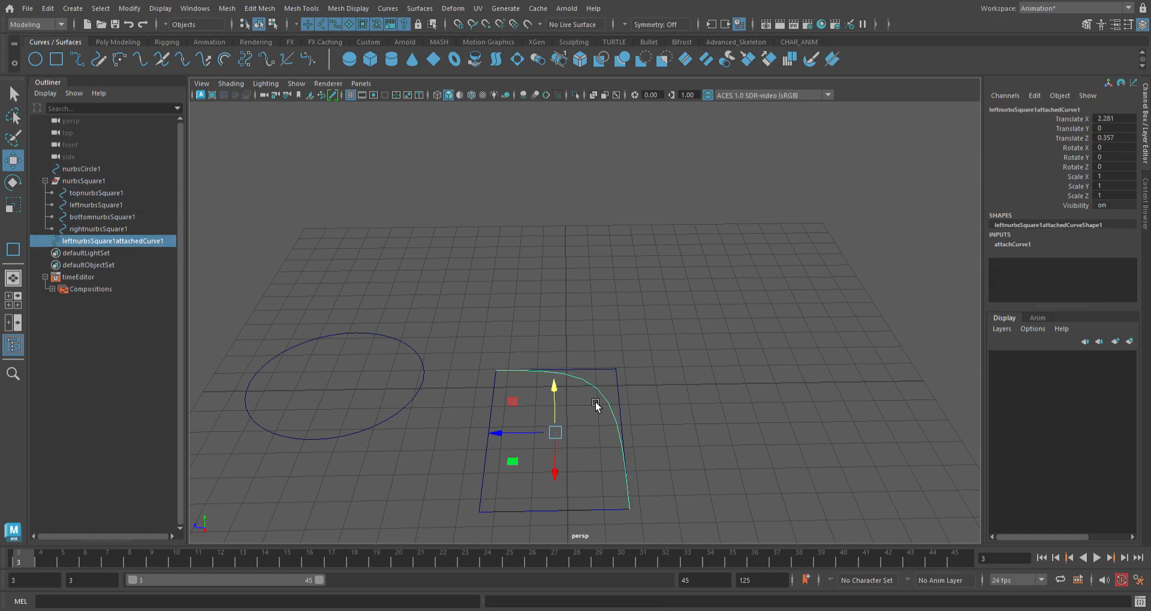
pyautogui.hotkey('ctrl', 'z')
pyautogui.hotkey('ctrl', 'z')
pyautogui.hotkey('ctrl', 'z')
pyautogui.hotkey('ctrl', 'z')
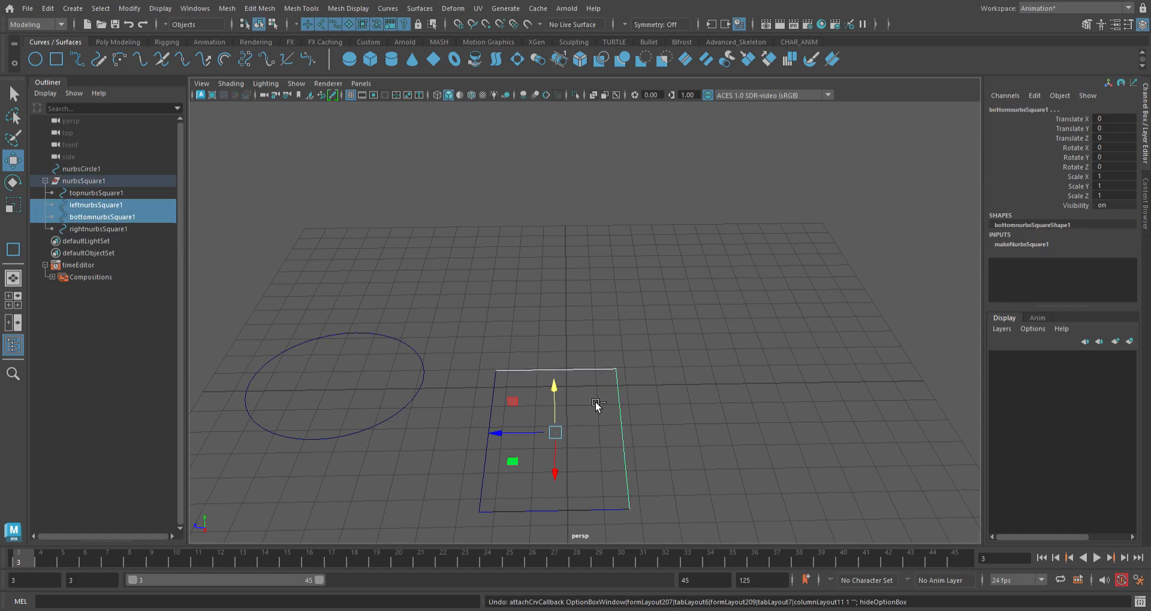
# Reselect leftnurbsSquare1 and bottomnurbsSquare1 and attach them into one curve, preserving the square's sharp corner.
pyautogui.click(689, 361)
pyautogui.keyDown('alt'); pyautogui.moveTo(674, 339); pyautogui.dragTo(621, 279, button='middle'); pyautogui.keyUp('alt')
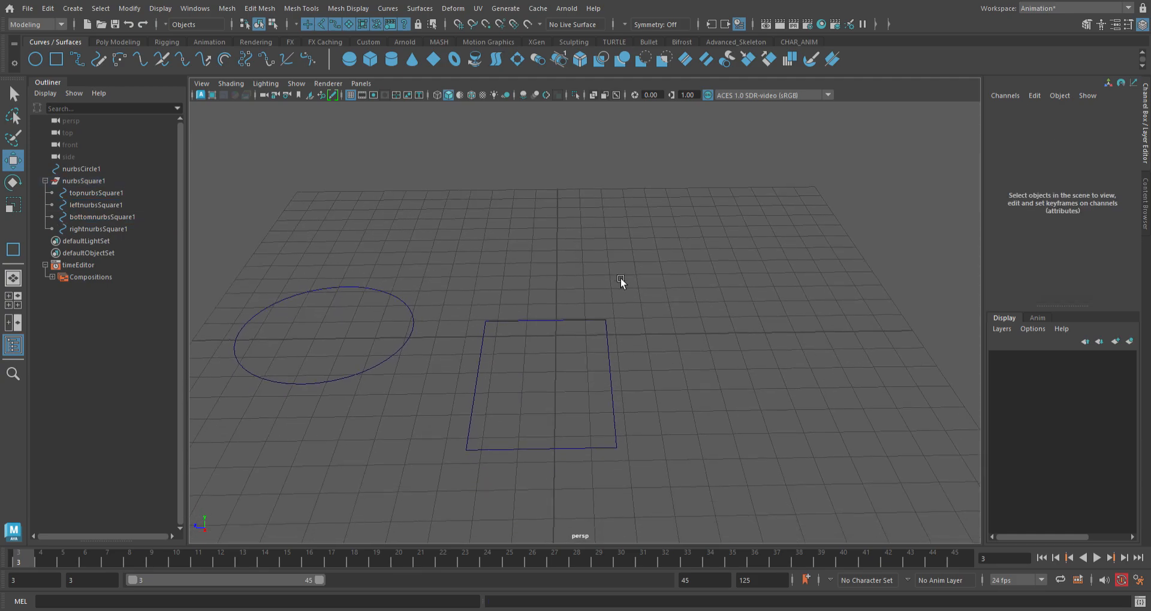
pyautogui.click(585, 323)
pyautogui.keyDown('shift'); pyautogui.click(613, 366); pyautogui.keyUp('shift')
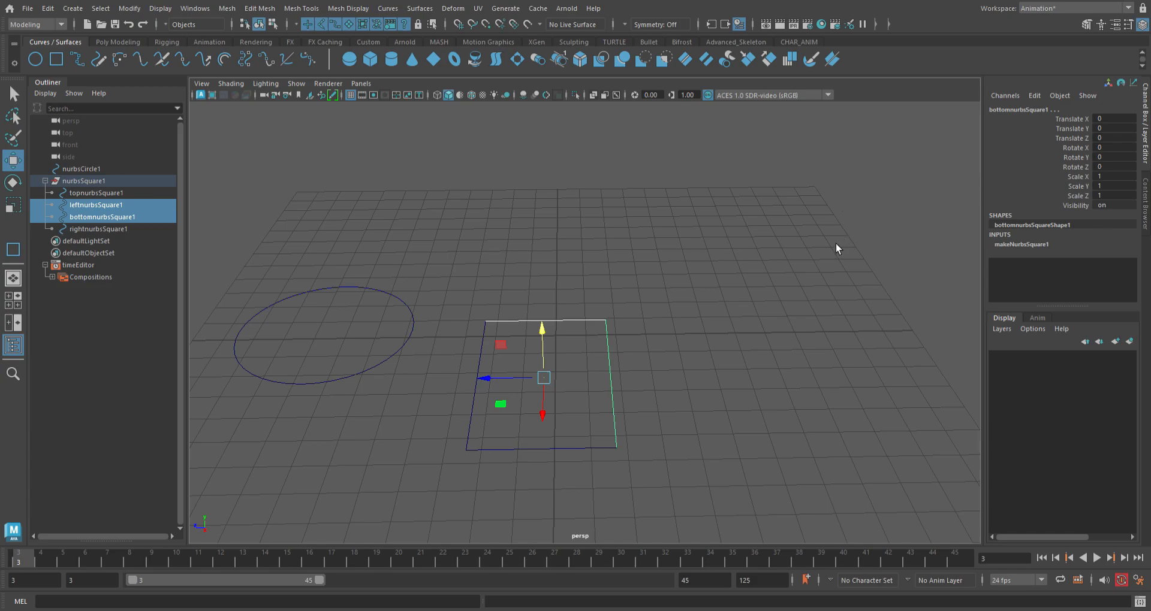
pyautogui.press('g')
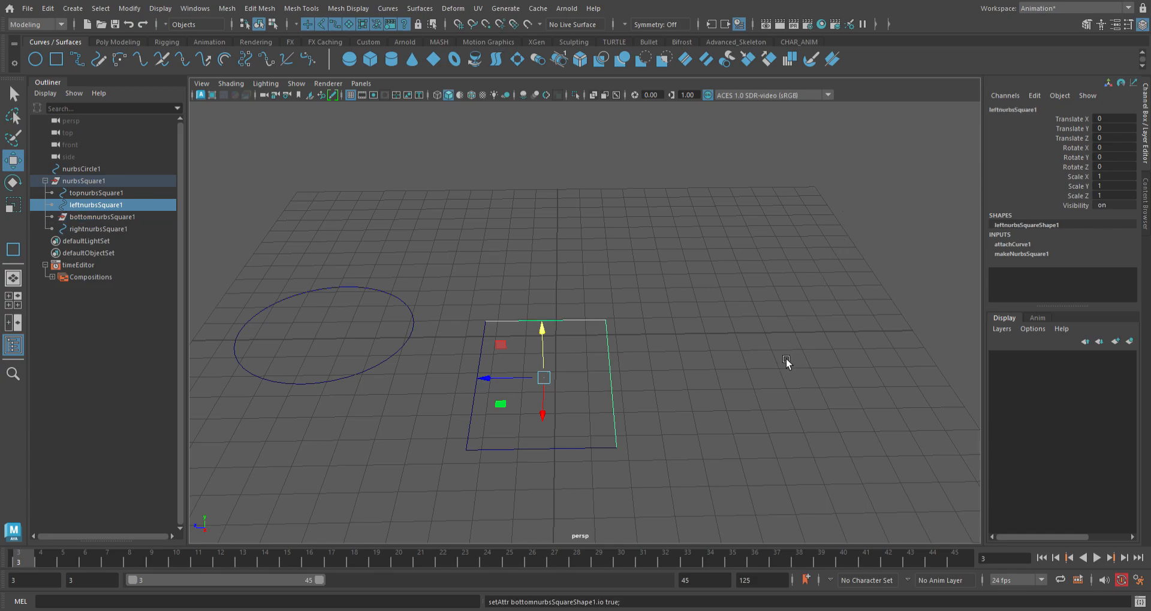
# Attach rightnurbsSquare1 and topnurbsSquare1 in turn to leftnurbsSquare1, joining all four sides of the square into one curve.
pyautogui.keyDown('shift'); pyautogui.click(606, 449); pyautogui.keyUp('shift')
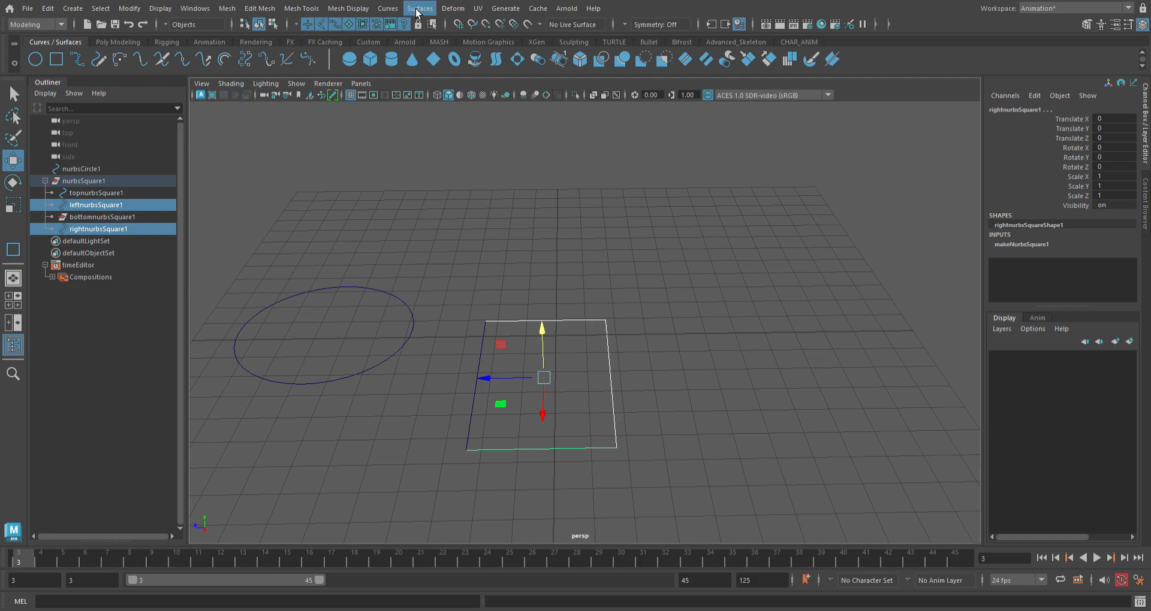
pyautogui.press('g')
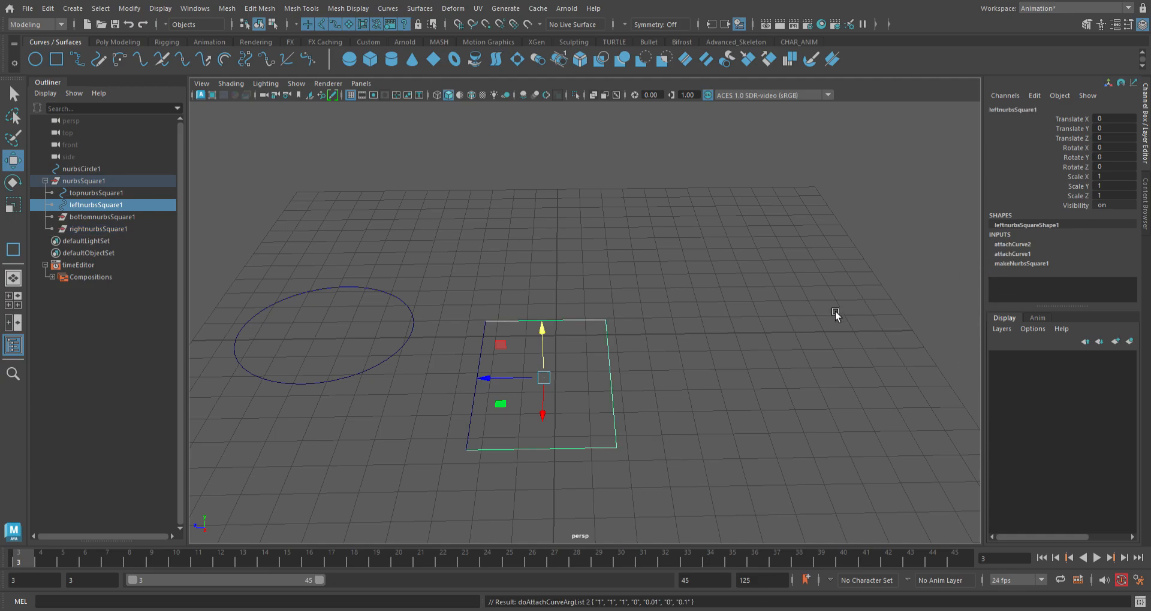
pyautogui.keyDown('shift'); pyautogui.click(478, 427); pyautogui.keyUp('shift')
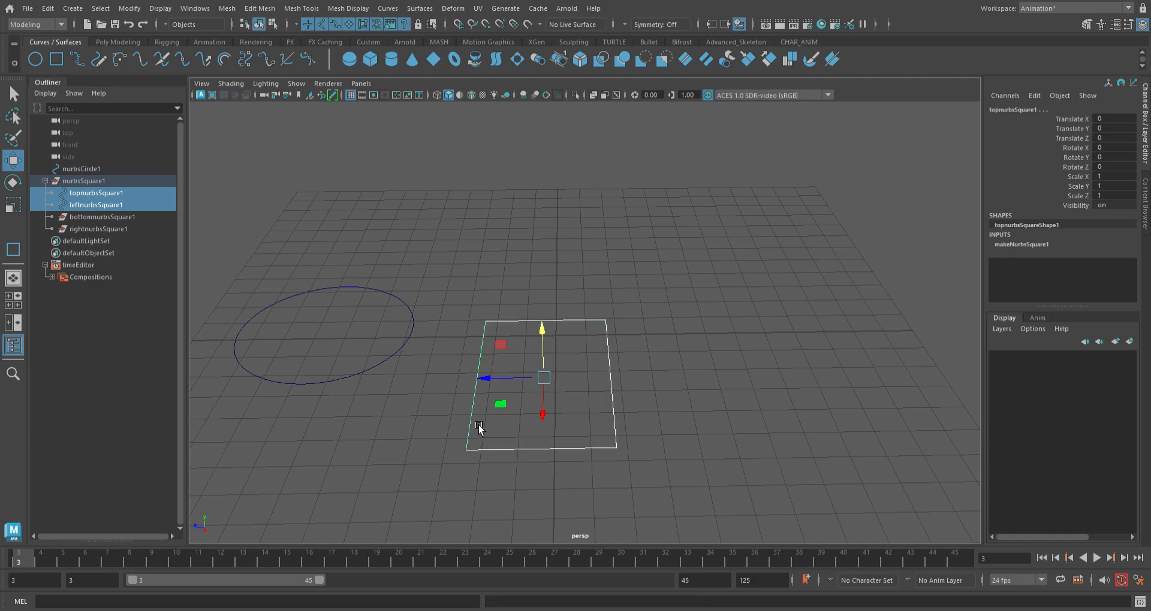
pyautogui.press('g')
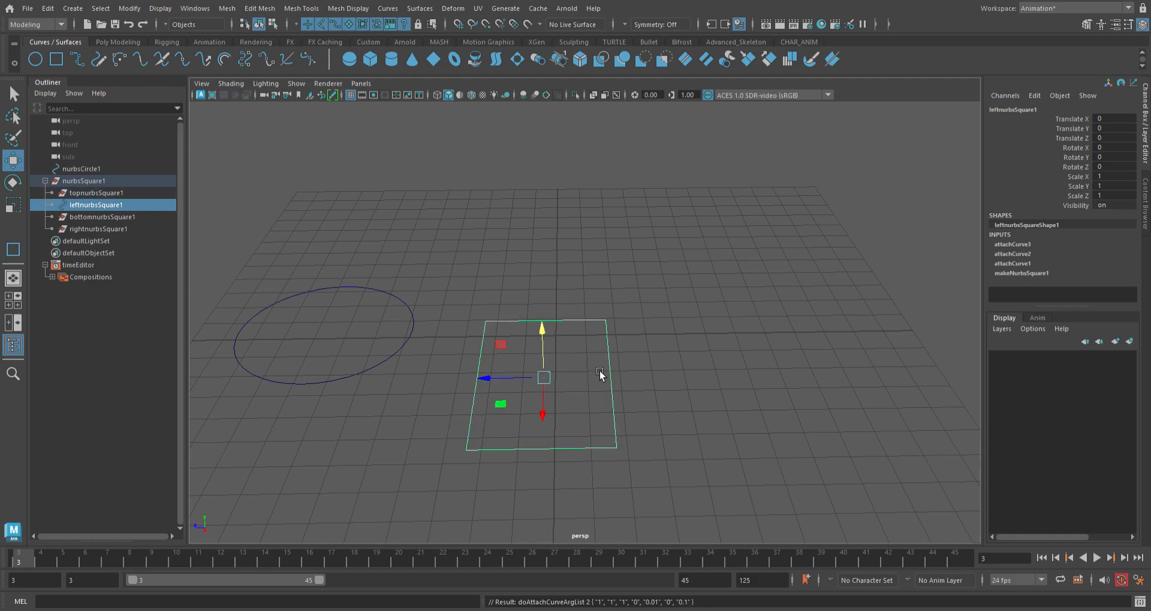
# Try moving the fully attached square curve vertically, then undo the move and deselect it.
pyautogui.click(685, 376)
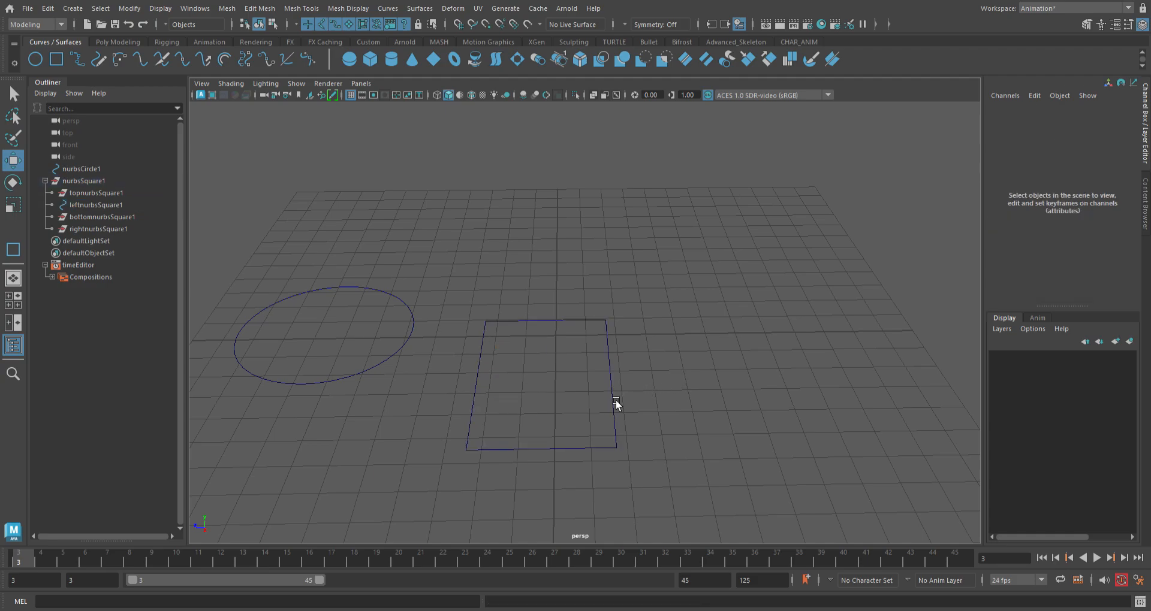
pyautogui.click(620, 406)
pyautogui.moveTo(550, 353); pyautogui.dragTo(547, 377)
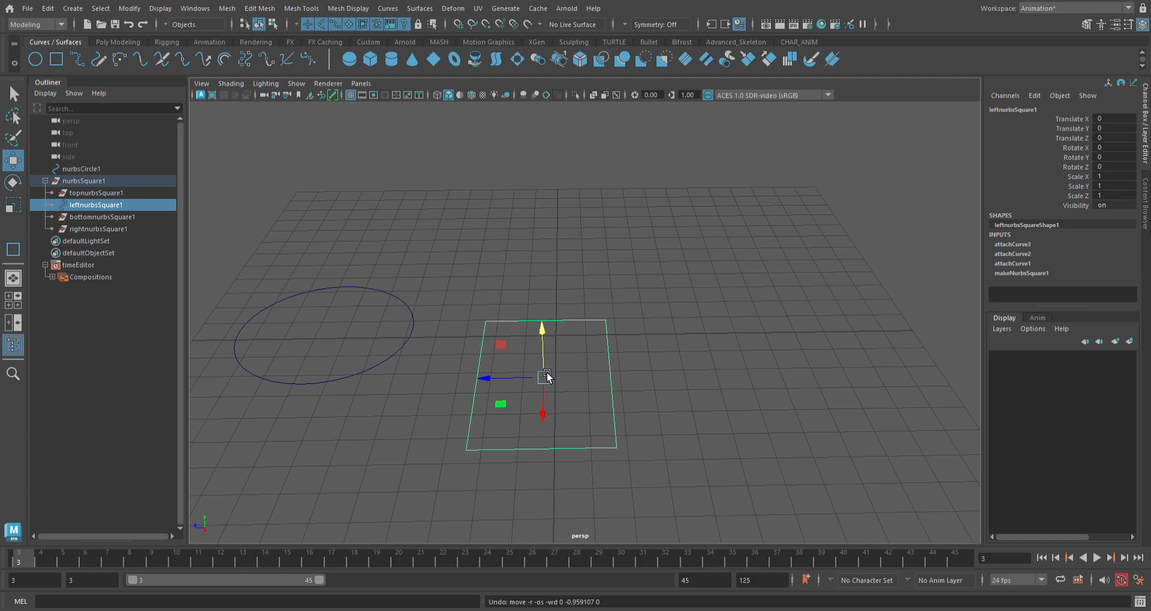
pyautogui.click(606, 276)
pyautogui.click(552, 325)
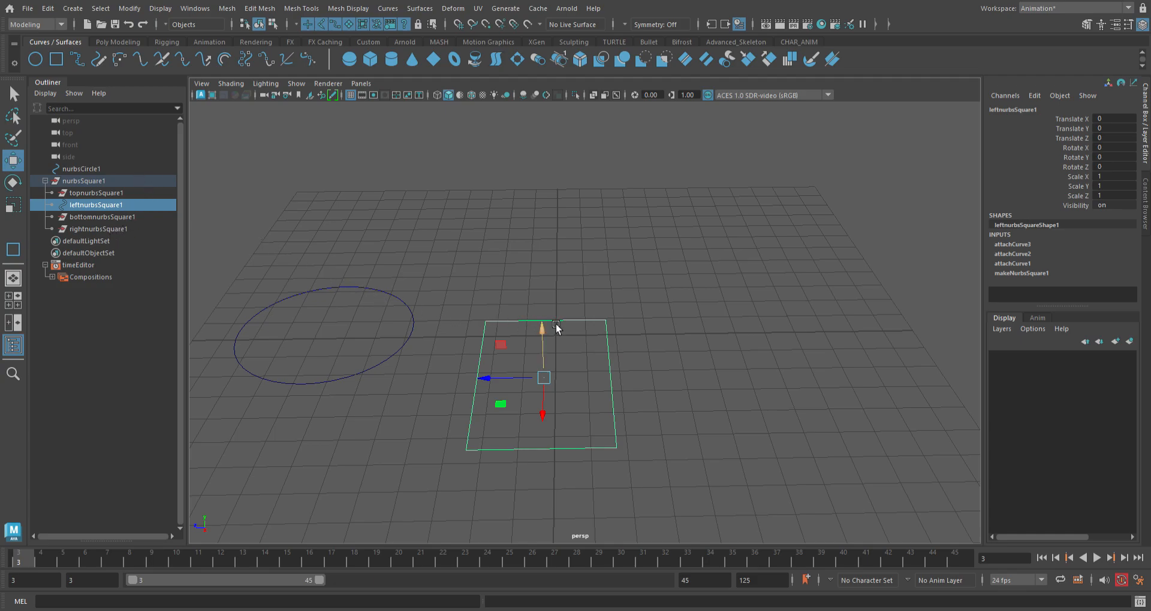
pyautogui.click(627, 369)
pyautogui.click(618, 376)
pyautogui.click(668, 426)
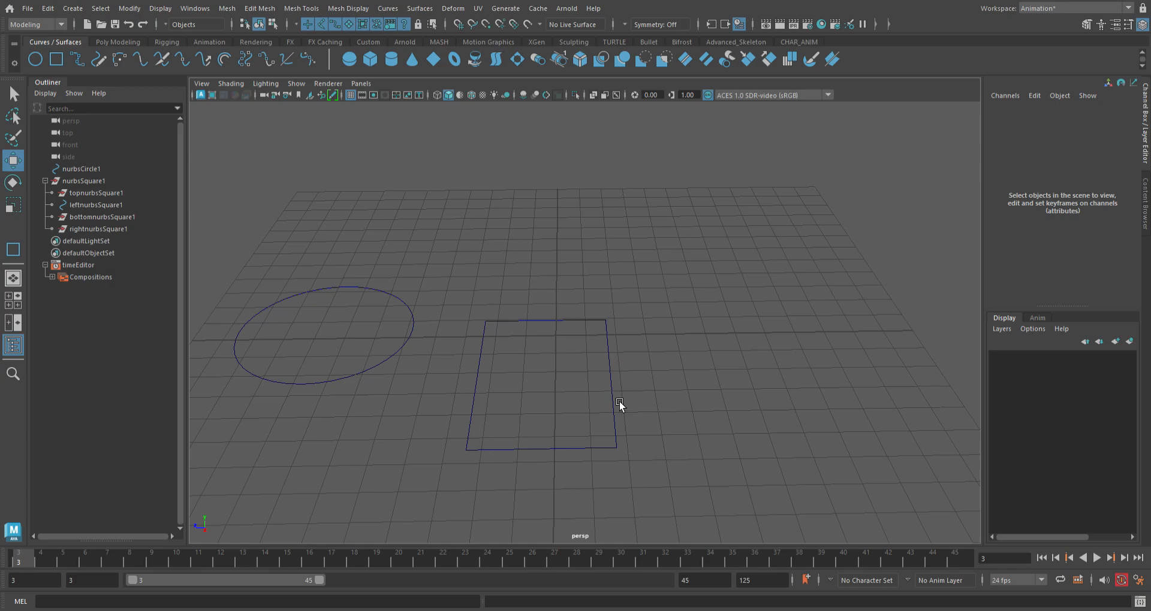
# Delete the scene's construction history and leftover empty side nodes, and raise the attached square curve to Translate Y 2.364.
pyautogui.click(622, 404)
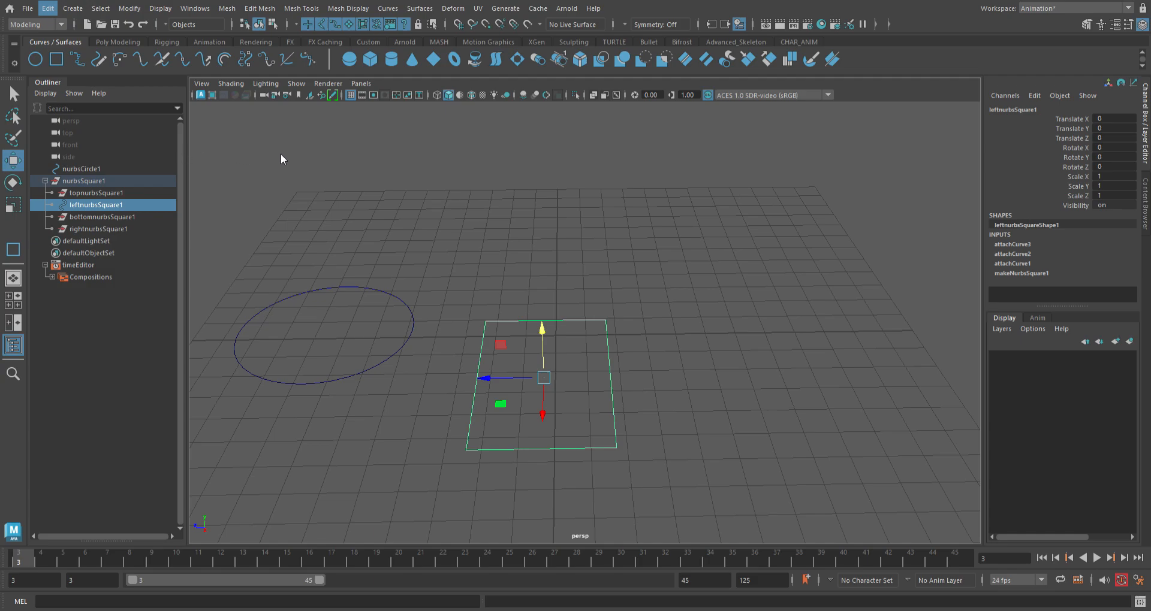
pyautogui.click(680, 327)
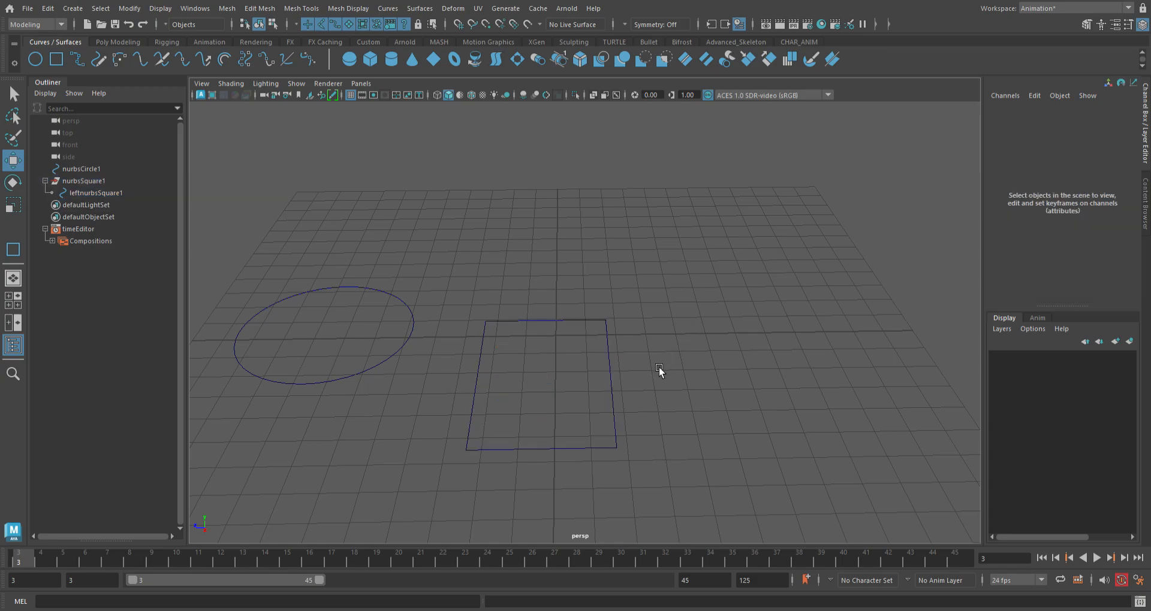
pyautogui.click(611, 383)
pyautogui.moveTo(555, 358); pyautogui.dragTo(529, 290)
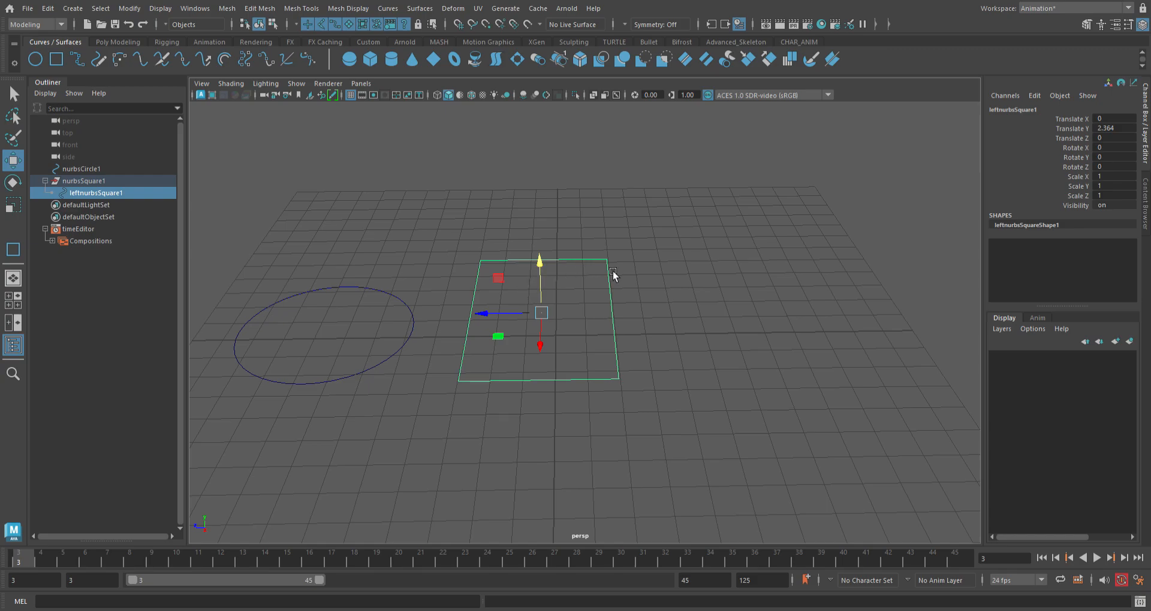
pyautogui.click(685, 321)
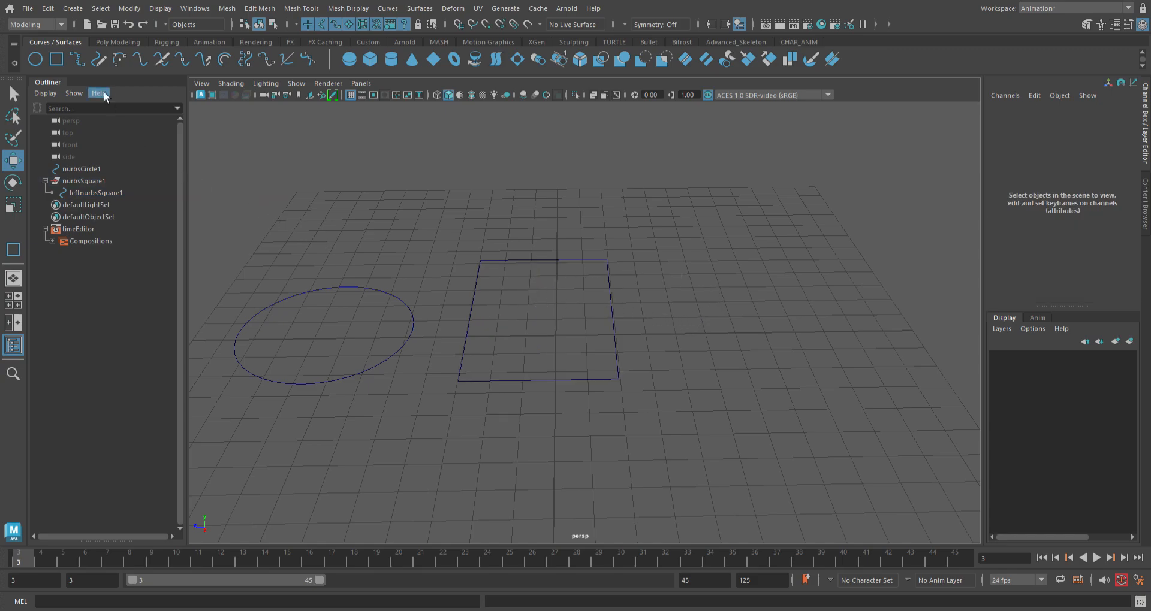
# Draw a four-point S-shaped curve with the EP Curve tool beside the square, on the side away from the circle.
pyautogui.click(83, 59)
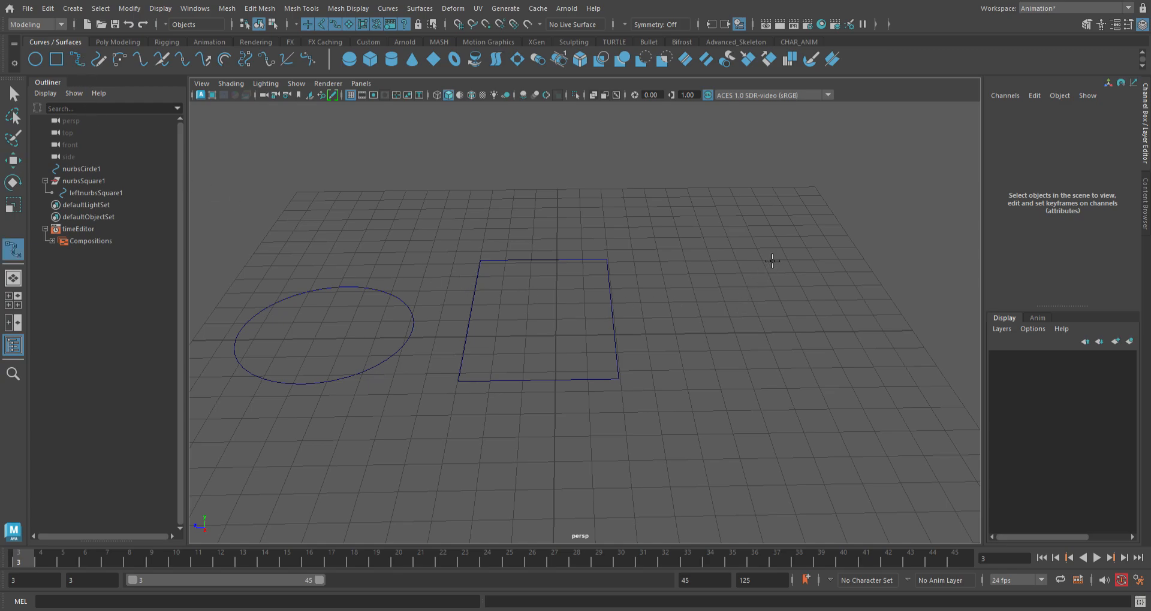
pyautogui.click(775, 215)
pyautogui.moveTo(695, 276); pyautogui.dragTo(675, 253)
pyautogui.moveTo(761, 345); pyautogui.dragTo(841, 369)
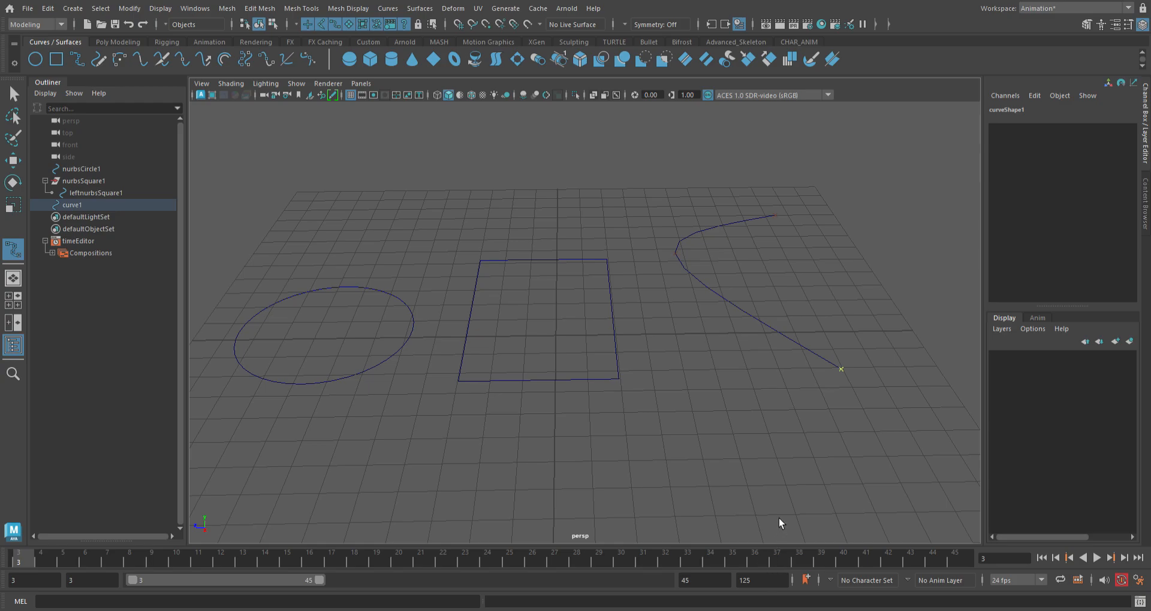
pyautogui.moveTo(719, 513); pyautogui.dragTo(690, 534)
pyautogui.click(26, 100)
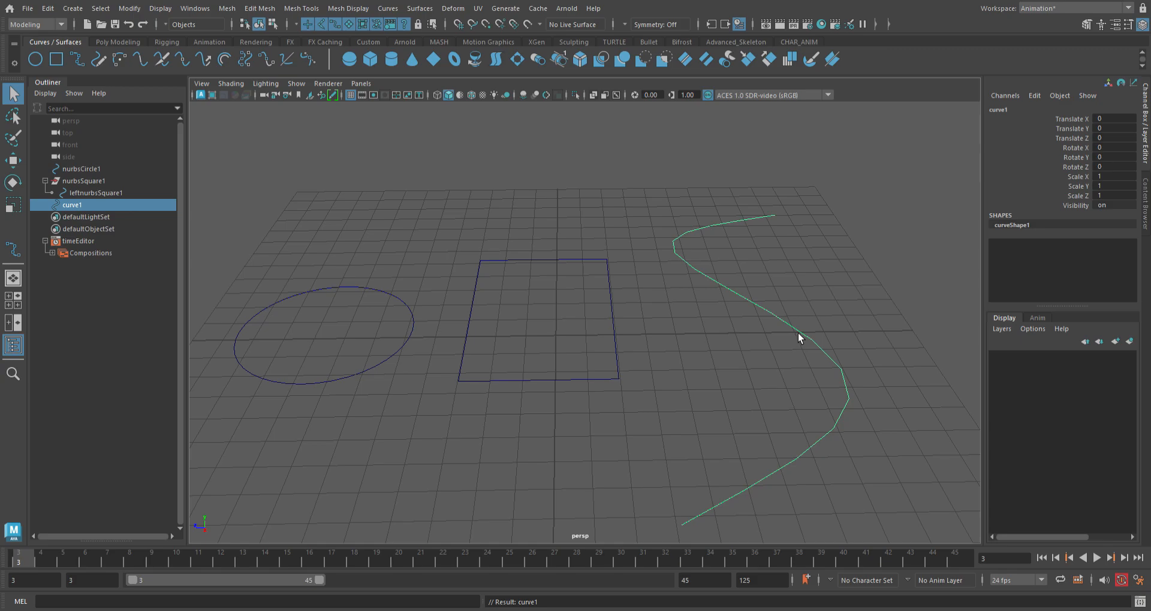
# Examine the control vertices of the new S-shaped curve, then return to object mode and deselect it.
pyautogui.press('F8')
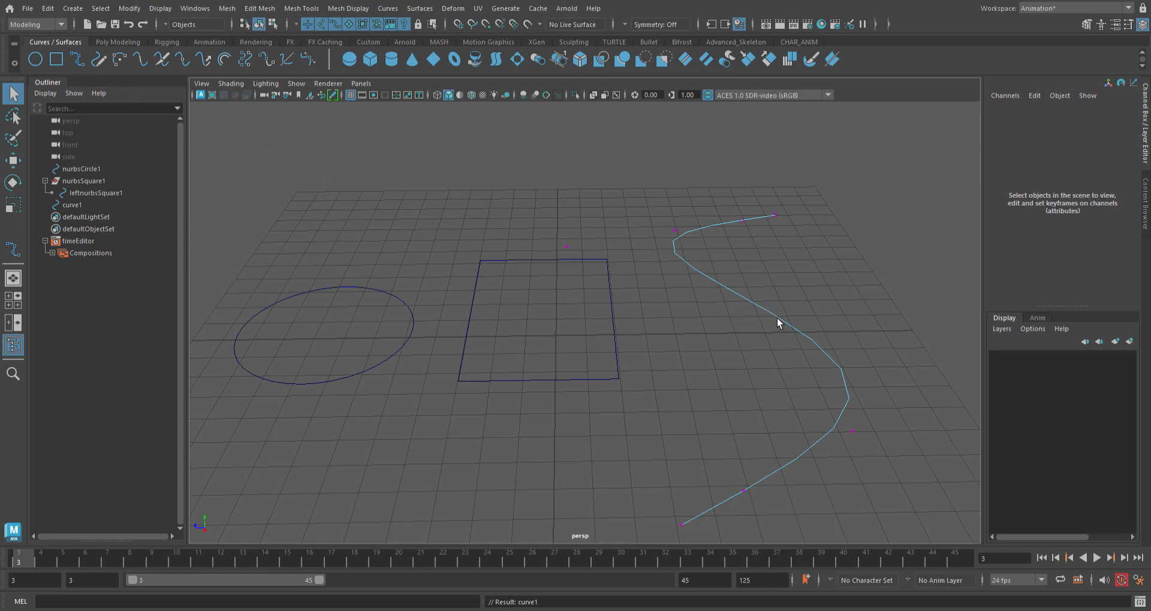
pyautogui.press('Return')
pyautogui.click(806, 304)
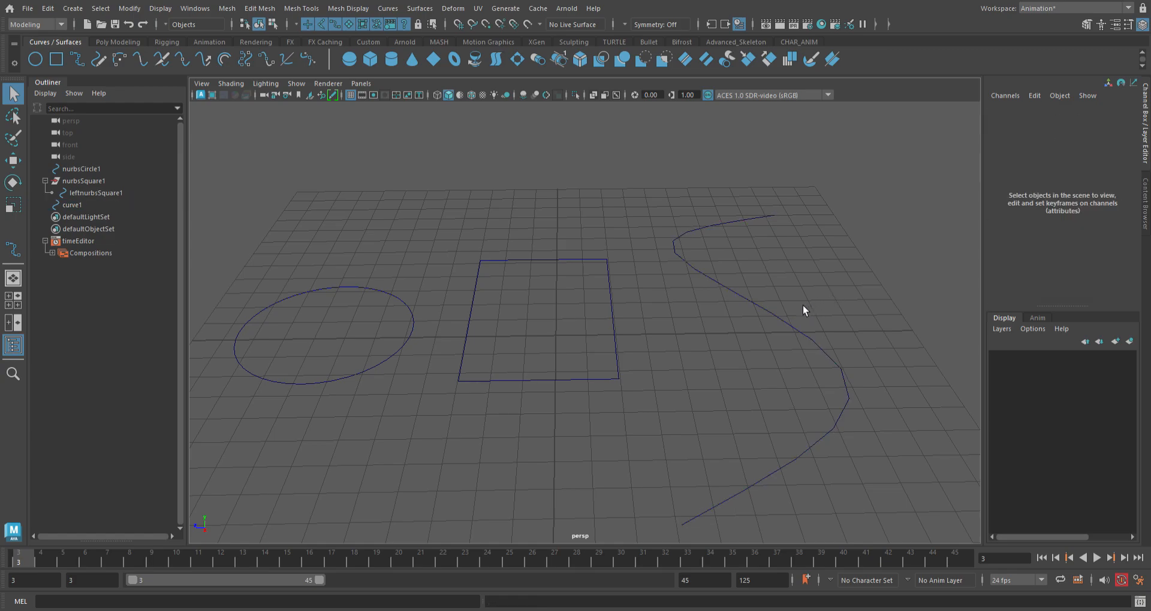
pyautogui.click(78, 64)
pyautogui.press('q')
pyautogui.press('y')
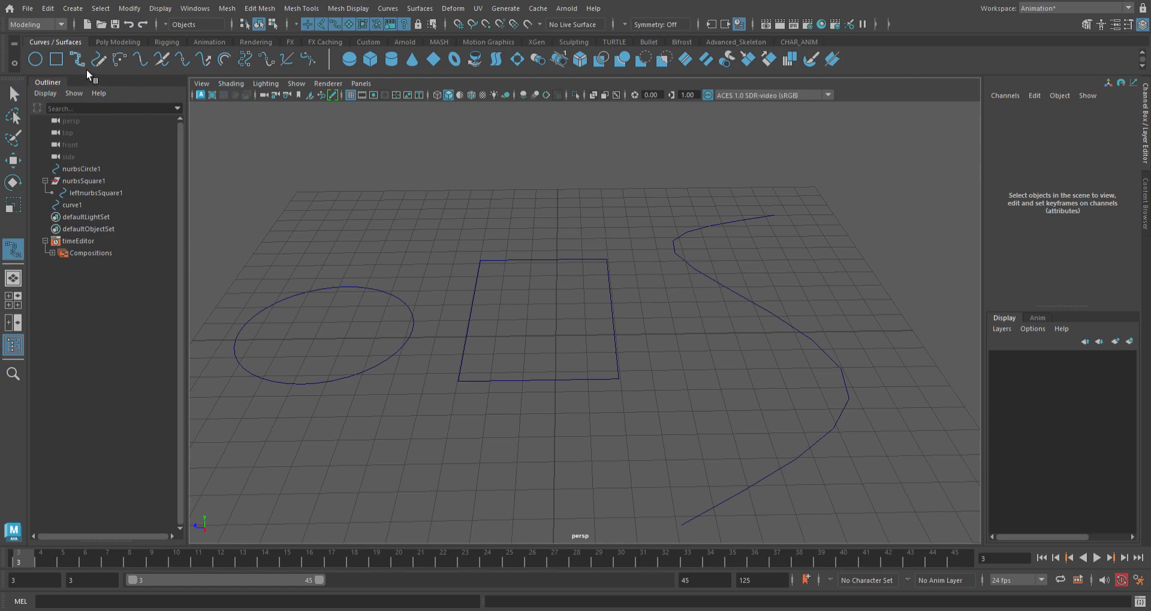
pyautogui.doubleClick(86, 69)
pyautogui.scroll(-2, 728, 317)
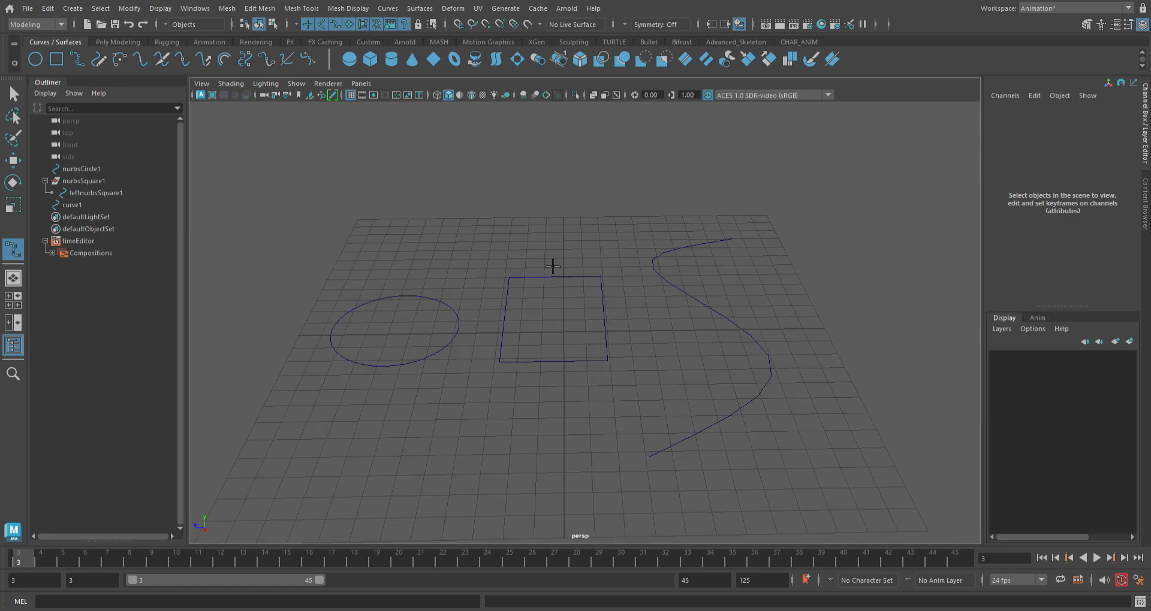
pyautogui.press('q')
# Mark six curve points along the S-shaped curve and insert knots there to give it more control vertices.
pyautogui.keyDown('alt'); pyautogui.moveTo(705, 303); pyautogui.dragTo(698, 333); pyautogui.keyUp('alt')
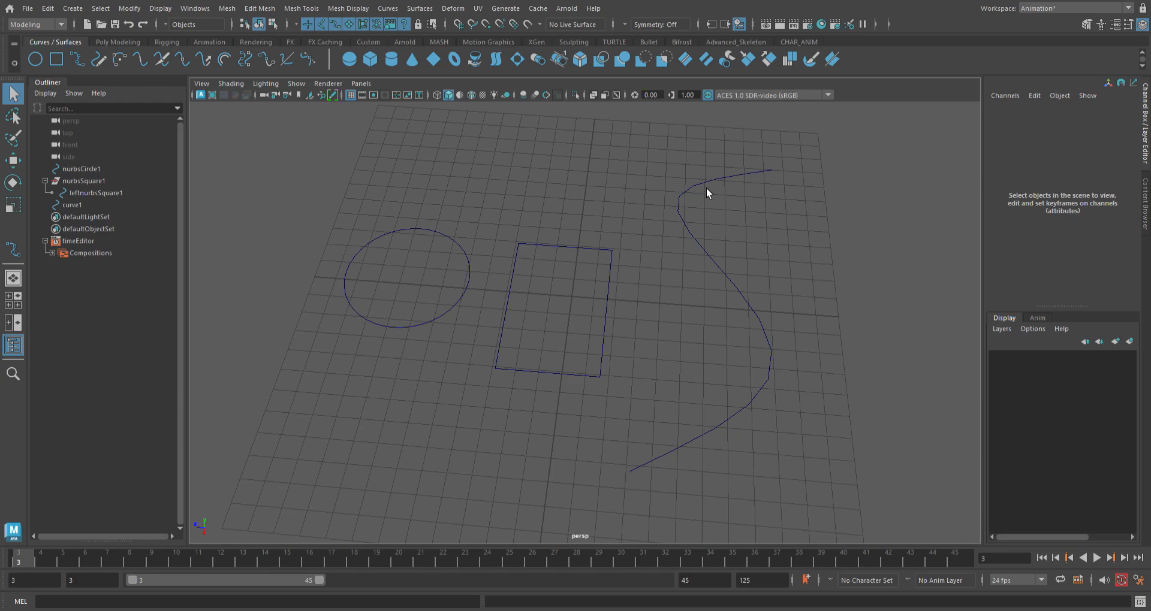
pyautogui.click(701, 247)
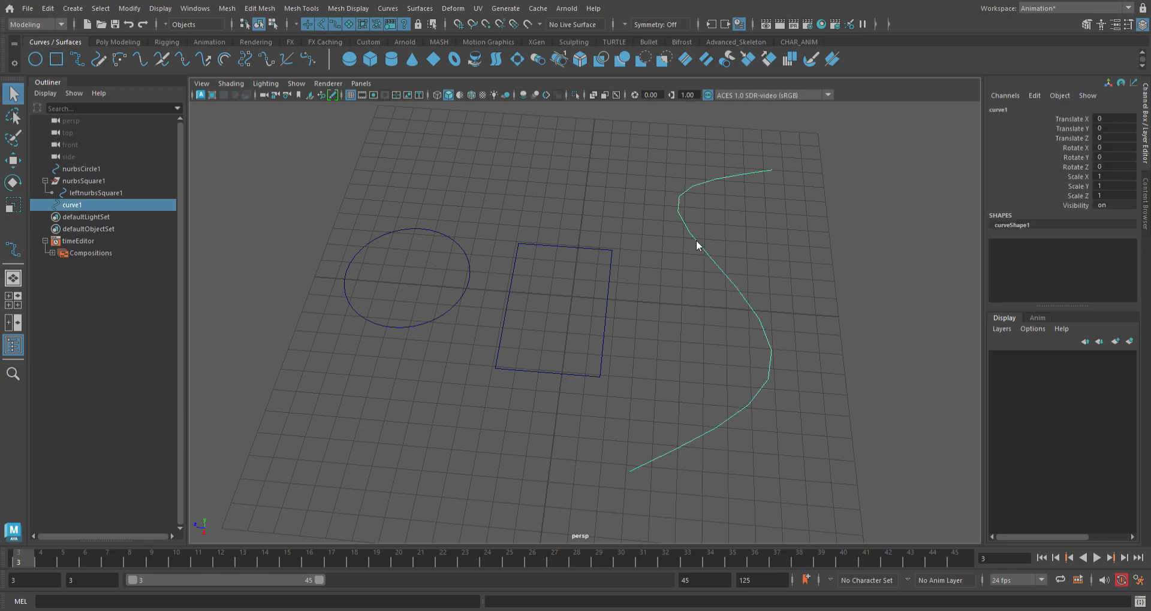
pyautogui.click(697, 210)
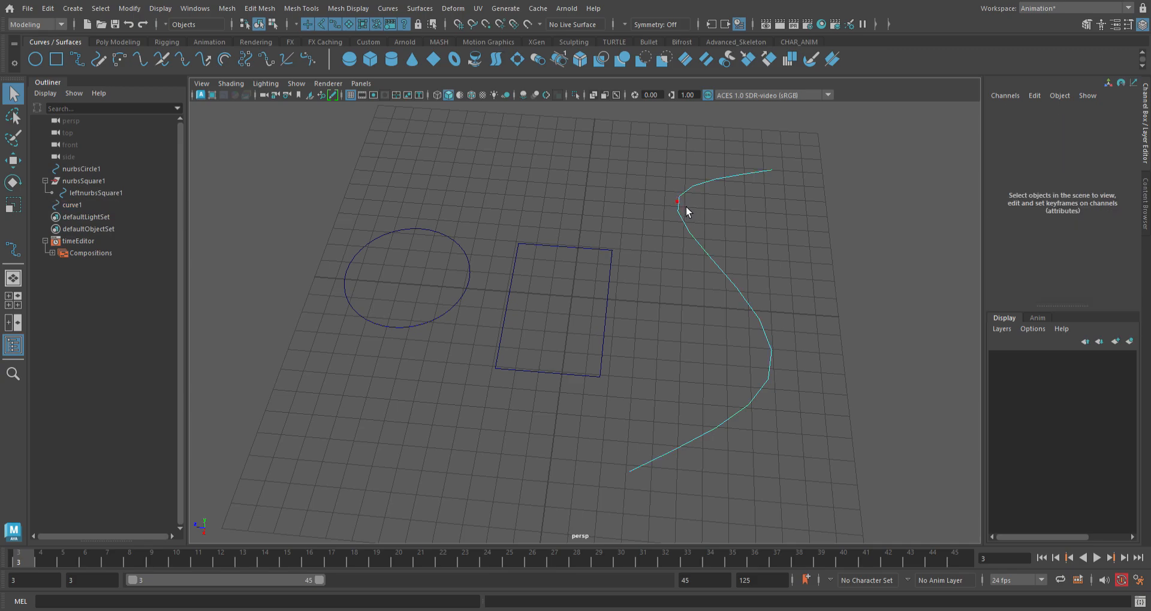
pyautogui.click(693, 229)
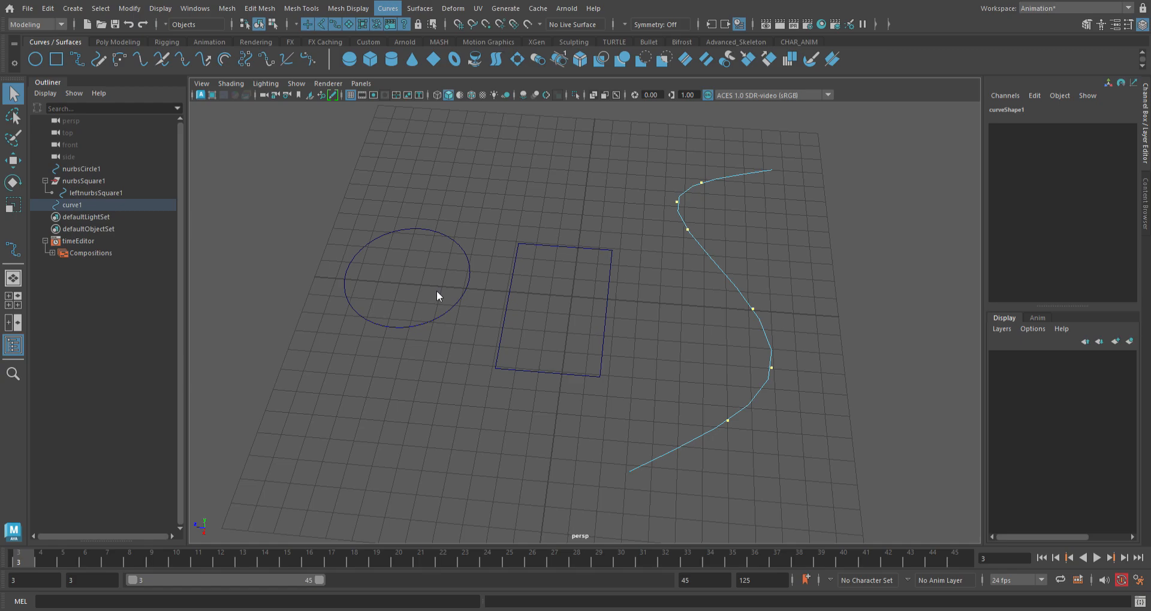
pyautogui.press('Return')
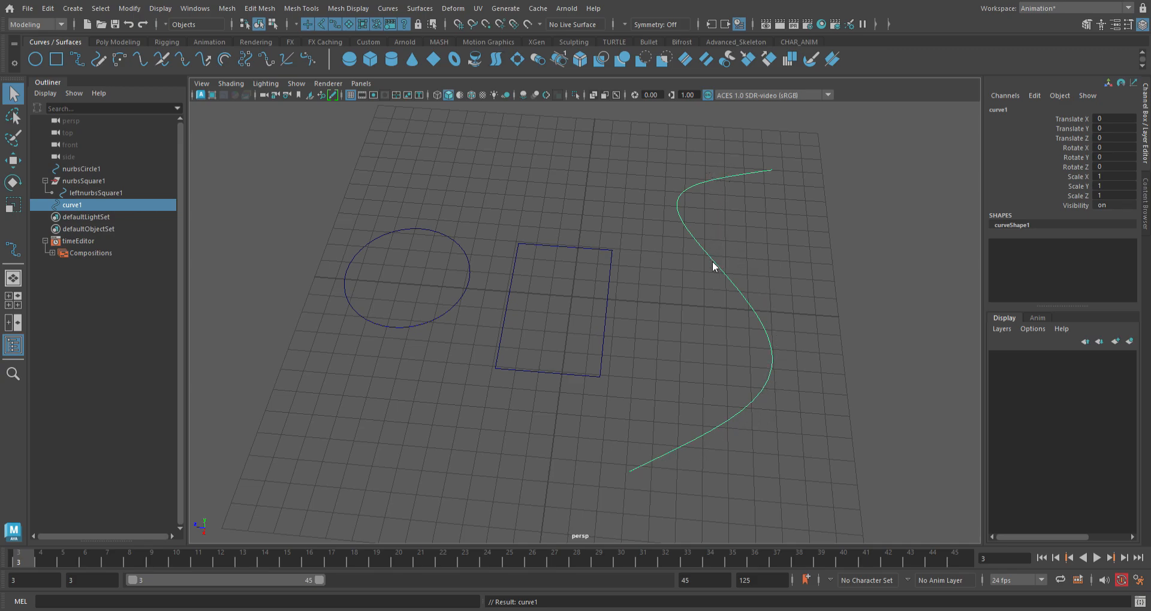
# Examine the denser control vertices of the S-shaped curve, then reselect the curve in object mode.
pyautogui.press('F8')
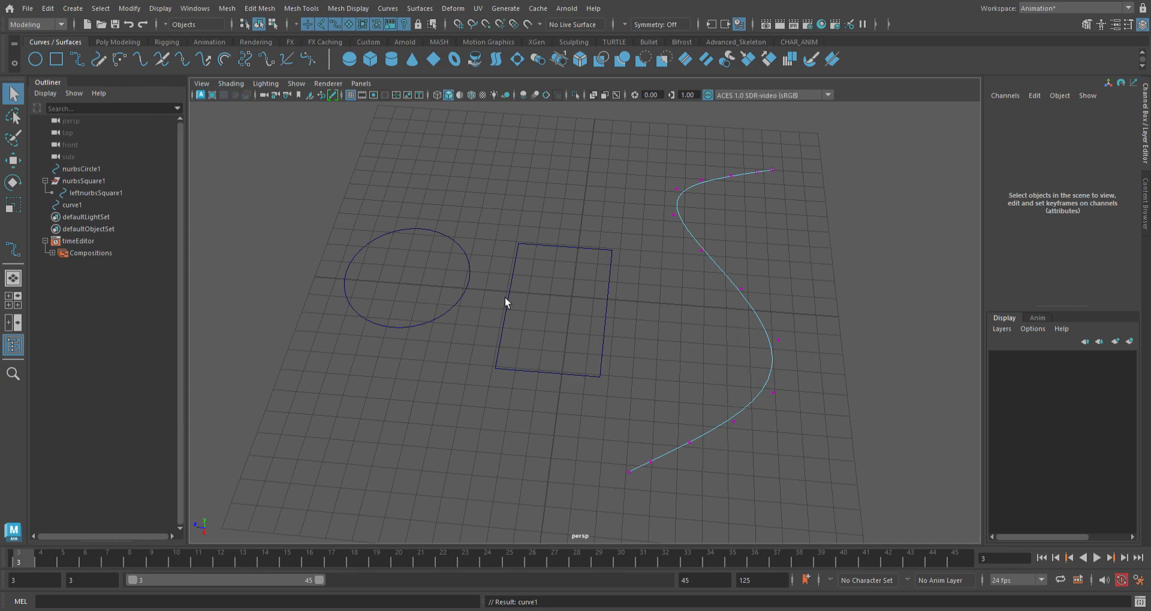
pyautogui.click(656, 335)
pyautogui.press('F8')
pyautogui.click(793, 290)
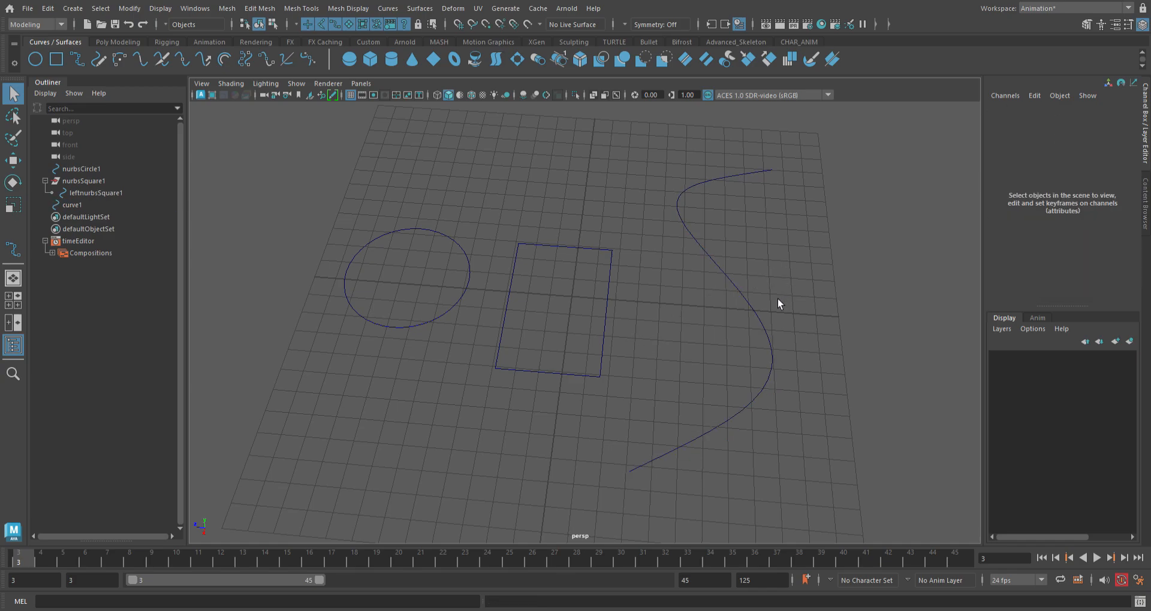
pyautogui.click(744, 294)
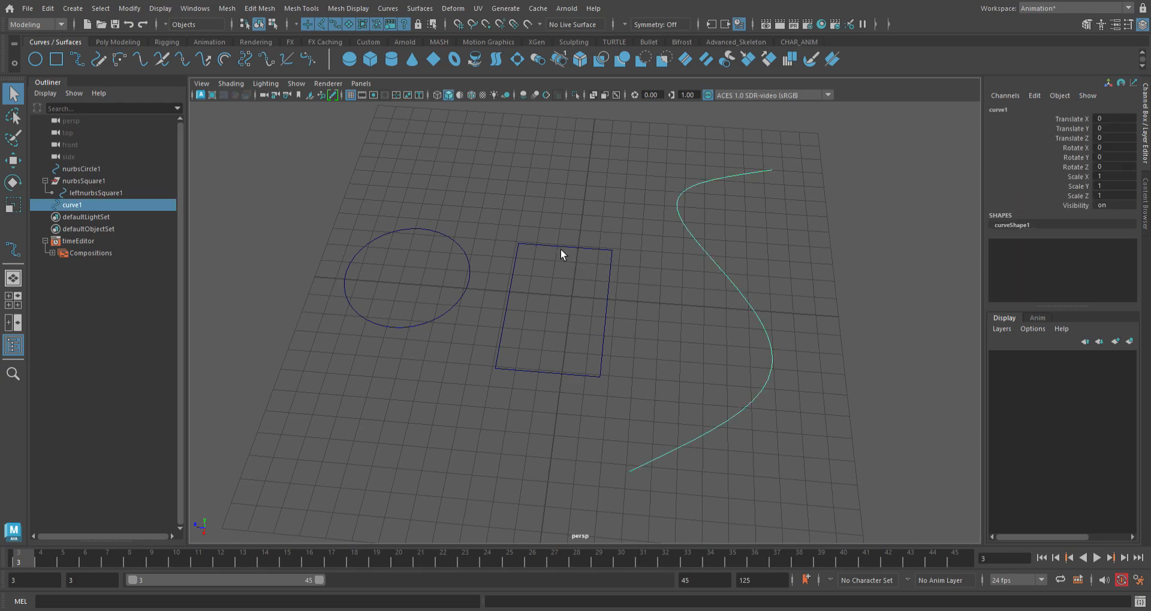
# Try raising a corner control vertex of the attached square, then undo the move and return to object mode.
pyautogui.click(560, 248)
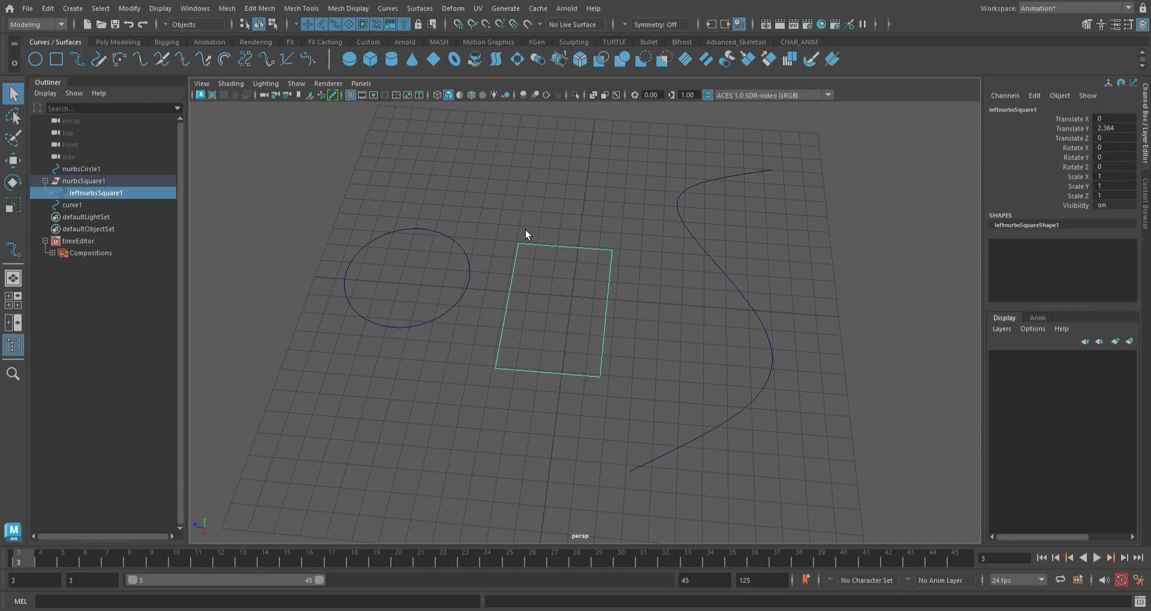
pyautogui.scroll(4, 534, 248)
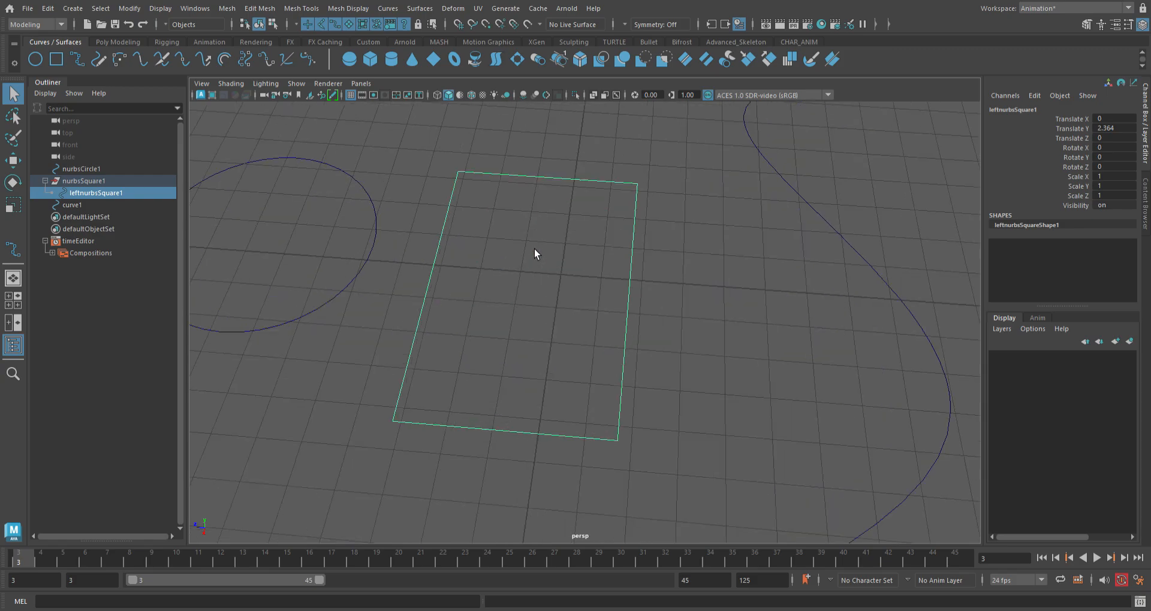
pyautogui.scroll(3, 519, 240)
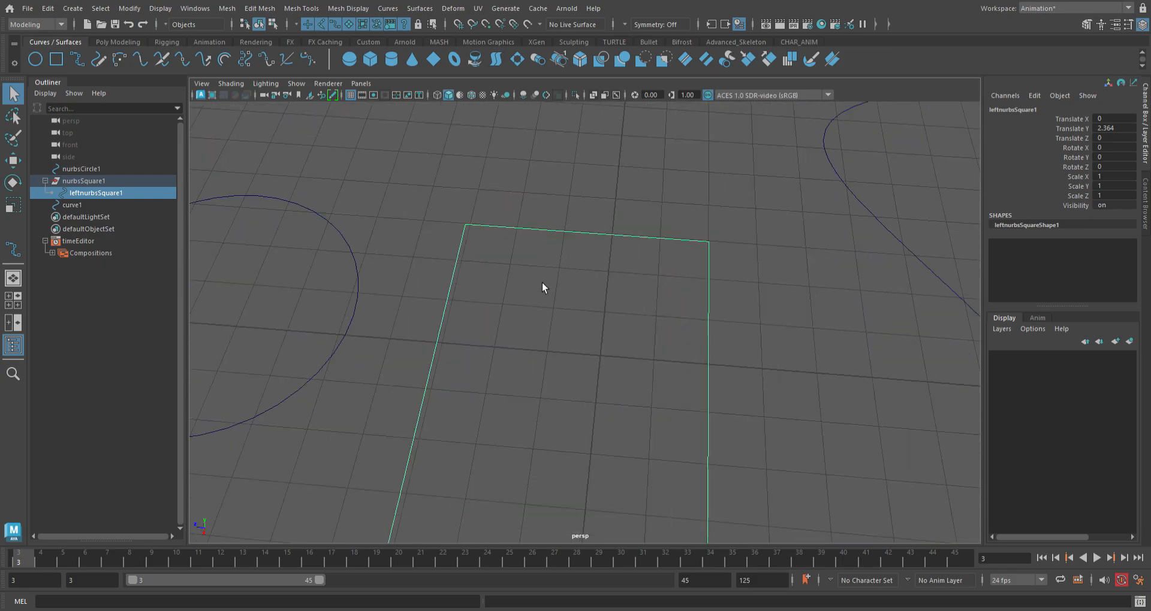
pyautogui.press('F8')
pyautogui.click(472, 228)
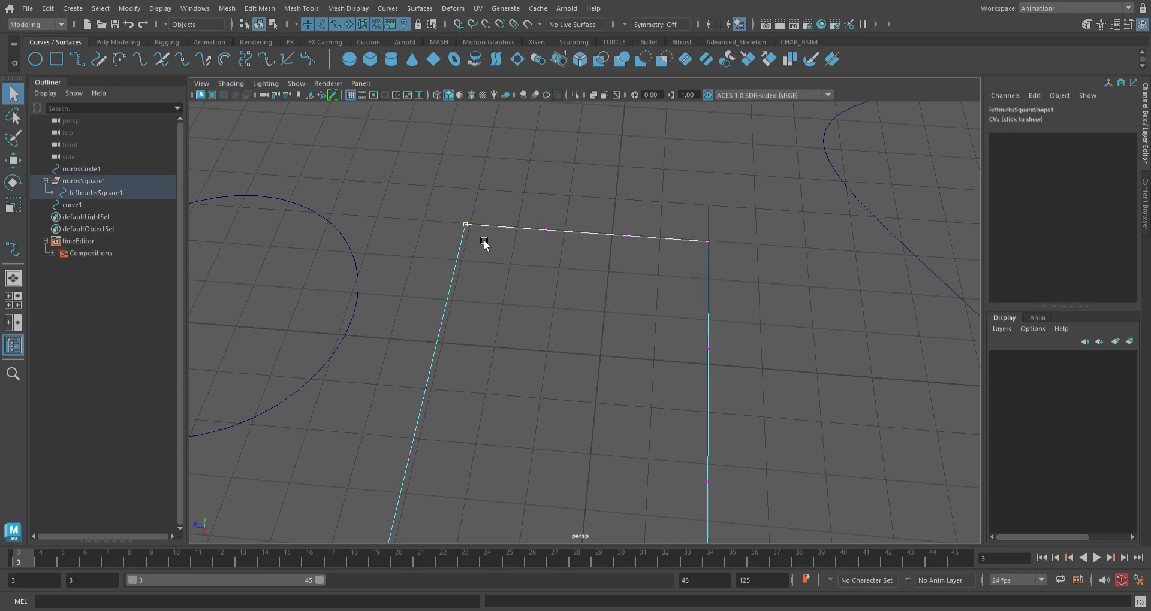
pyautogui.press('w')
pyautogui.moveTo(467, 211); pyautogui.dragTo(481, 184)
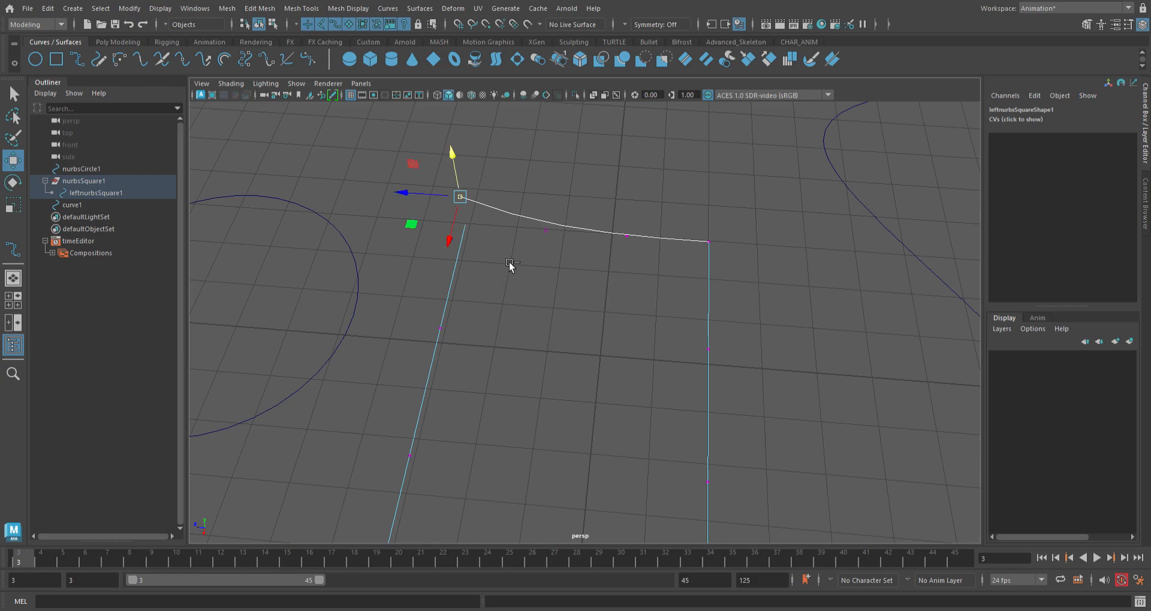
pyautogui.hotkey('ctrl', 'z')
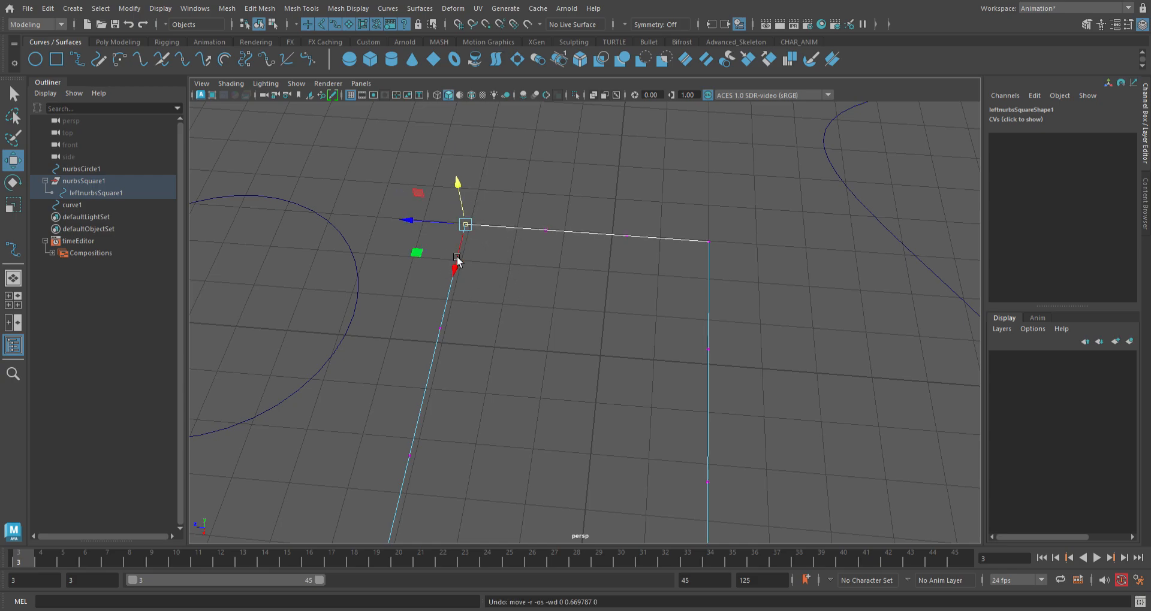
pyautogui.scroll(-3, 547, 283)
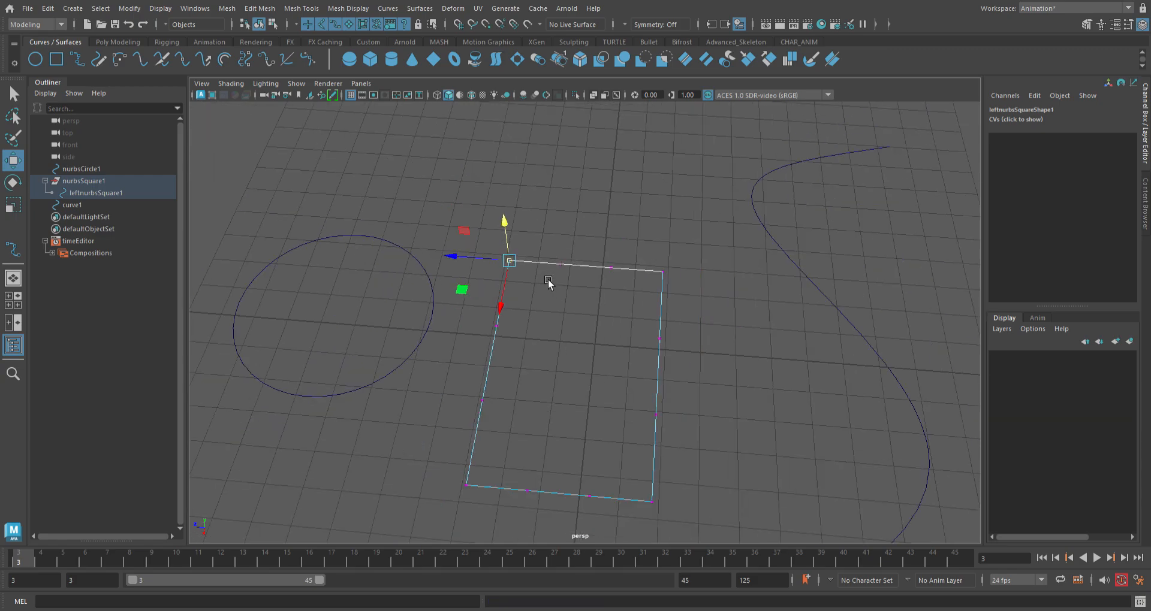
pyautogui.press('F8')
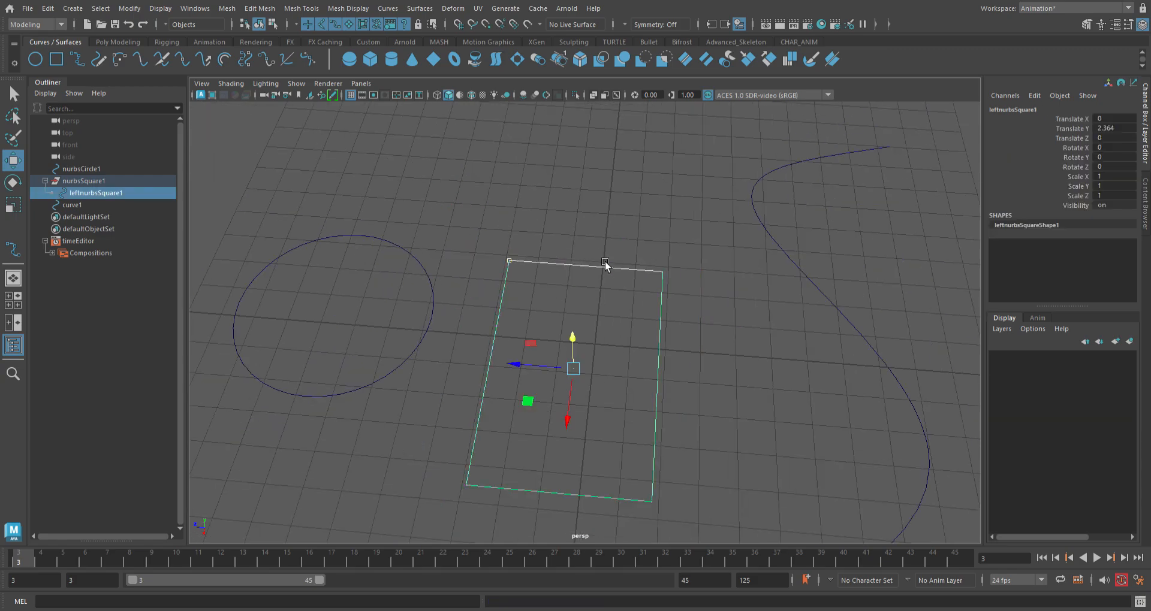
# Close the attached square curve at its open far corner so its ends blend together.
pyautogui.click(704, 341)
pyautogui.click(599, 268)
pyautogui.scroll(4, 533, 262)
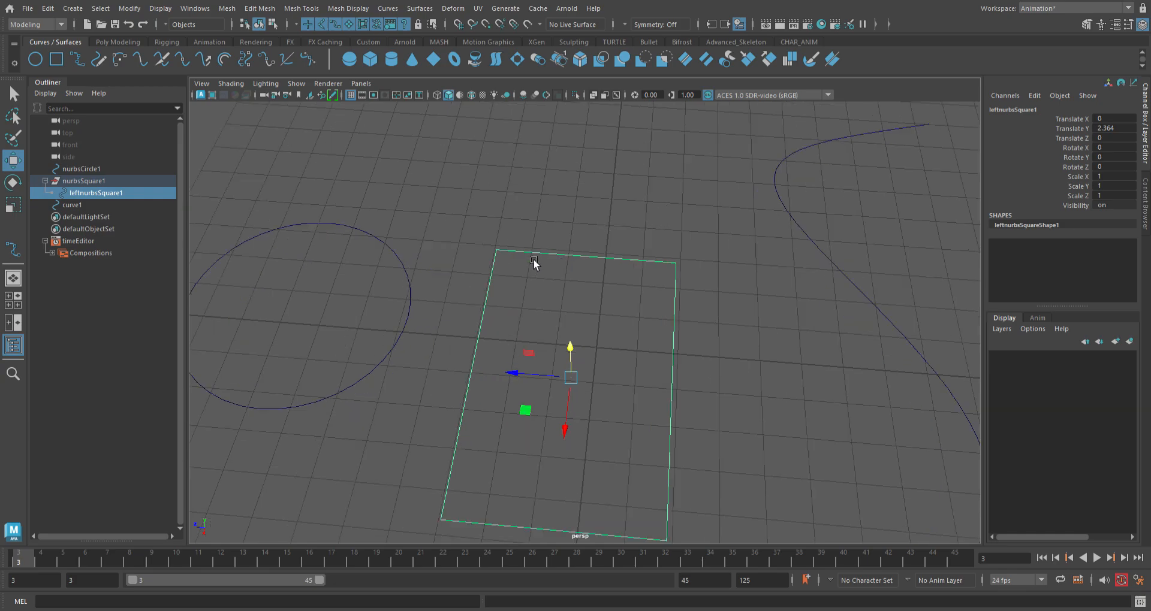
pyautogui.scroll(2, 534, 263)
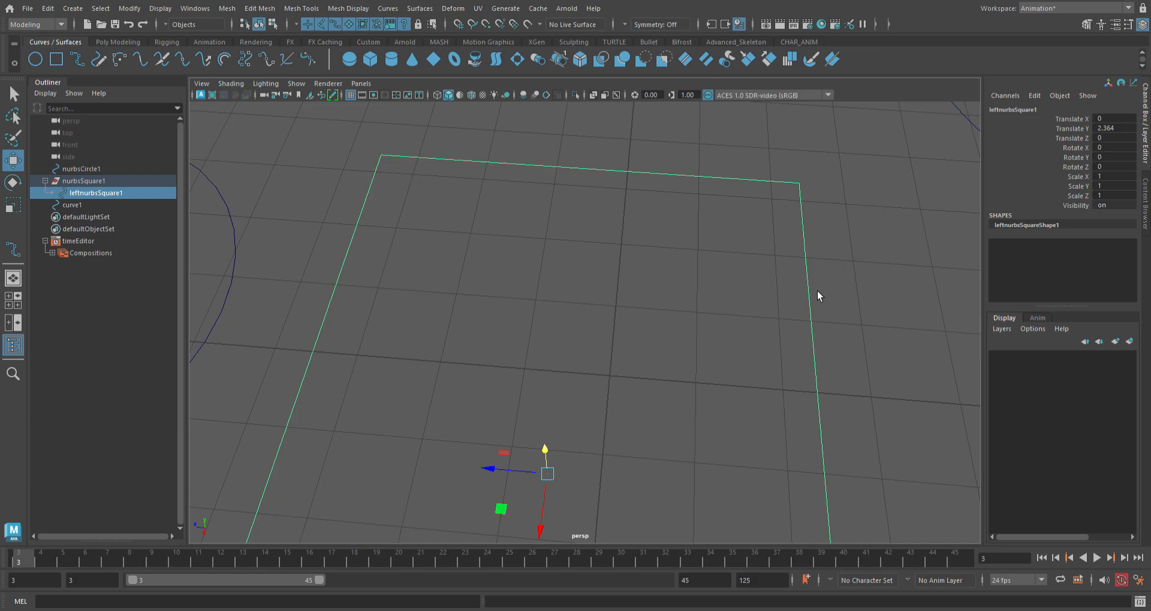
pyautogui.press('g')
# Try lowering the control vertex at the closed corner, then undo the move and reselect the square curve in object mode.
pyautogui.press('F8')
pyautogui.click(392, 159)
pyautogui.moveTo(387, 140); pyautogui.dragTo(366, 177, button='middle')
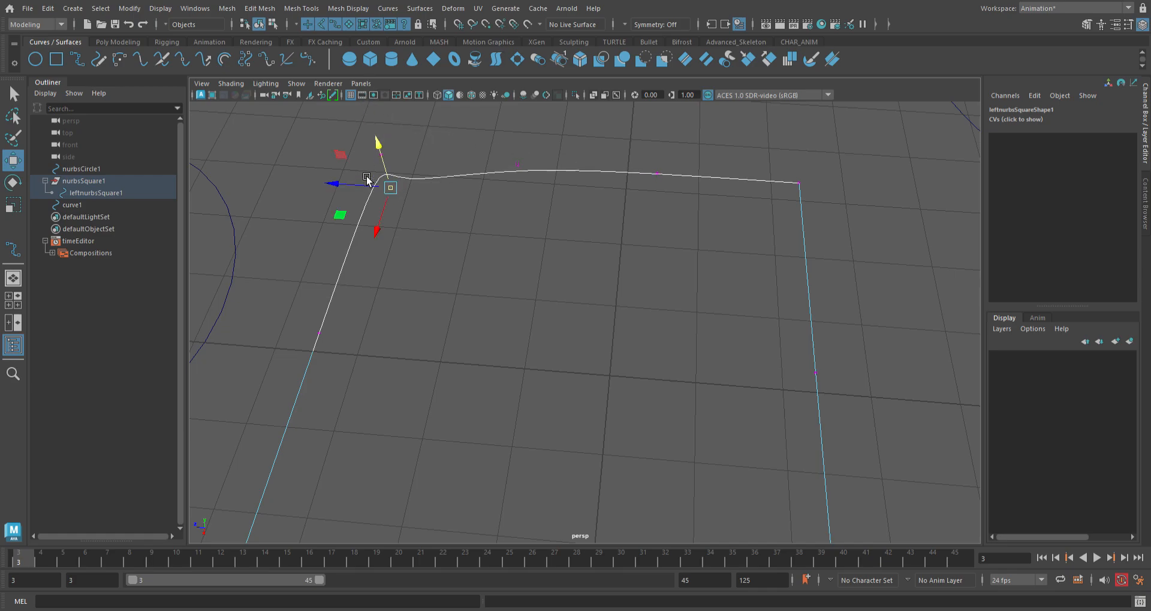
pyautogui.hotkey('ctrl', 'z')
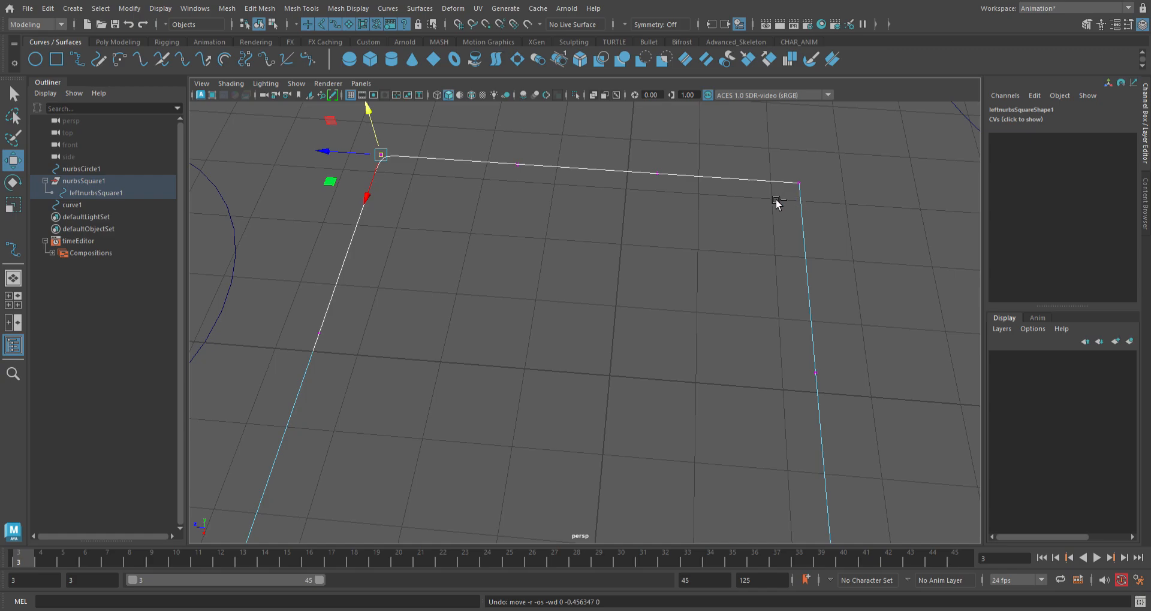
pyautogui.hotkey('ctrl', 'z')
pyautogui.hotkey('ctrl', 'z')
pyautogui.hotkey('ctrl', 'z')
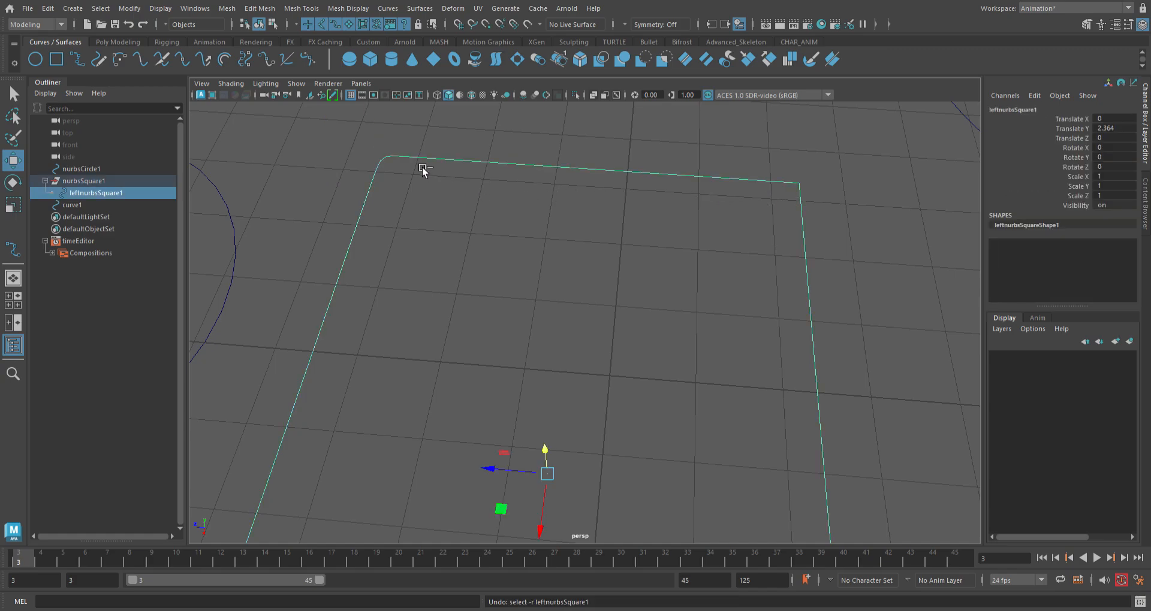
pyautogui.hotkey('ctrl', 'z')
pyautogui.click(429, 190)
pyautogui.click(401, 159)
pyautogui.click(800, 356)
pyautogui.scroll(-10, 497, 214)
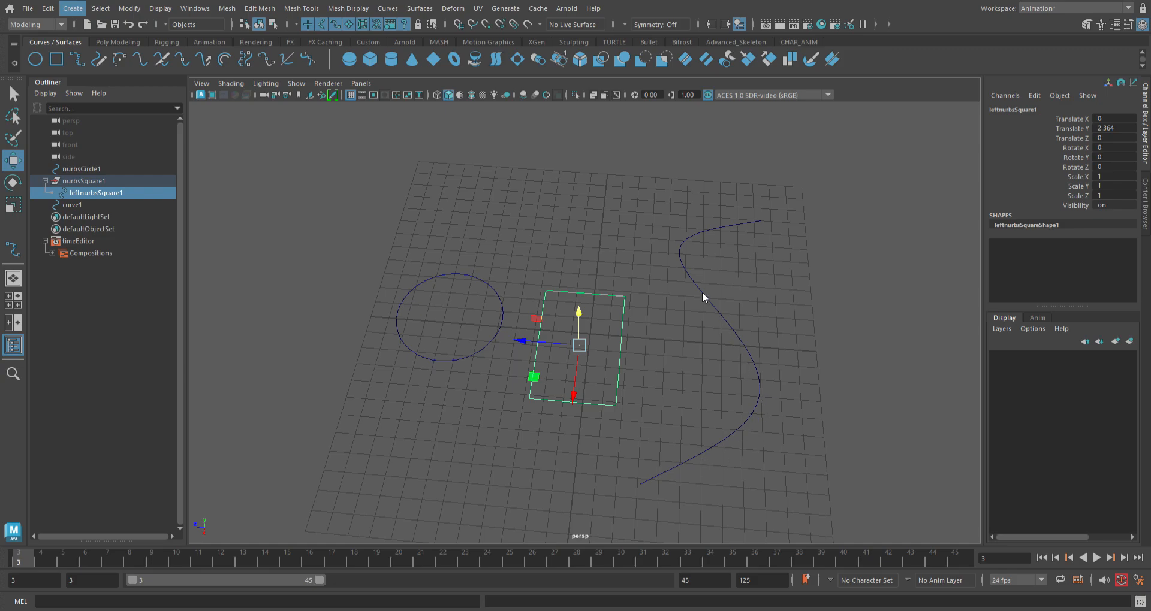
# Draw a C-shaped CV curve around the circle with five control vertices, ending below the square.
pyautogui.click(282, 101)
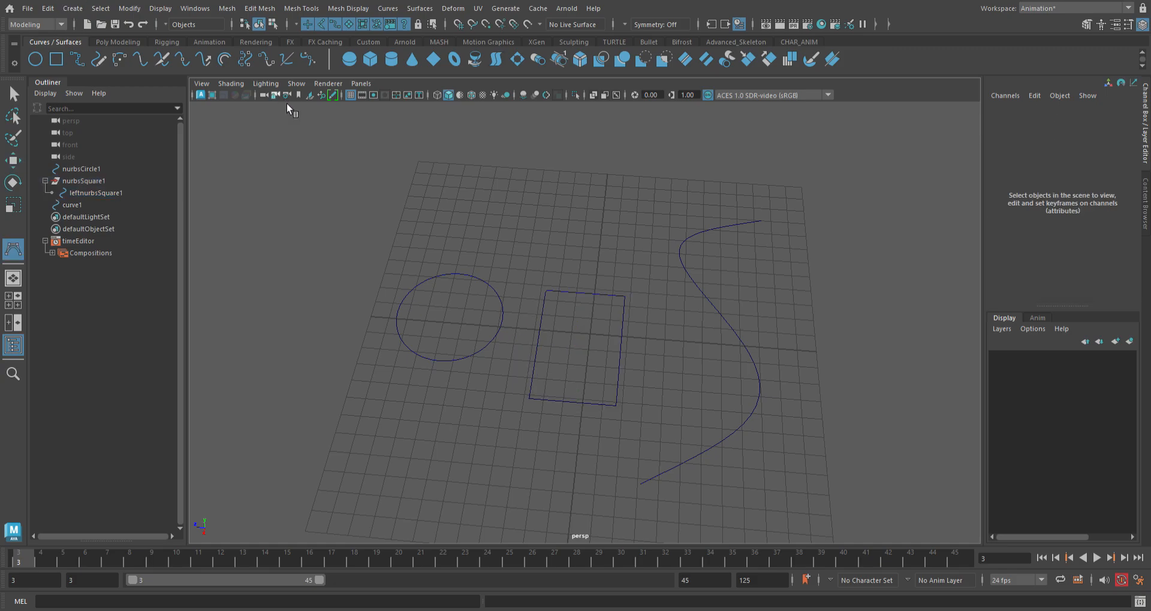
pyautogui.click(427, 233)
pyautogui.click(336, 263)
pyautogui.click(297, 373)
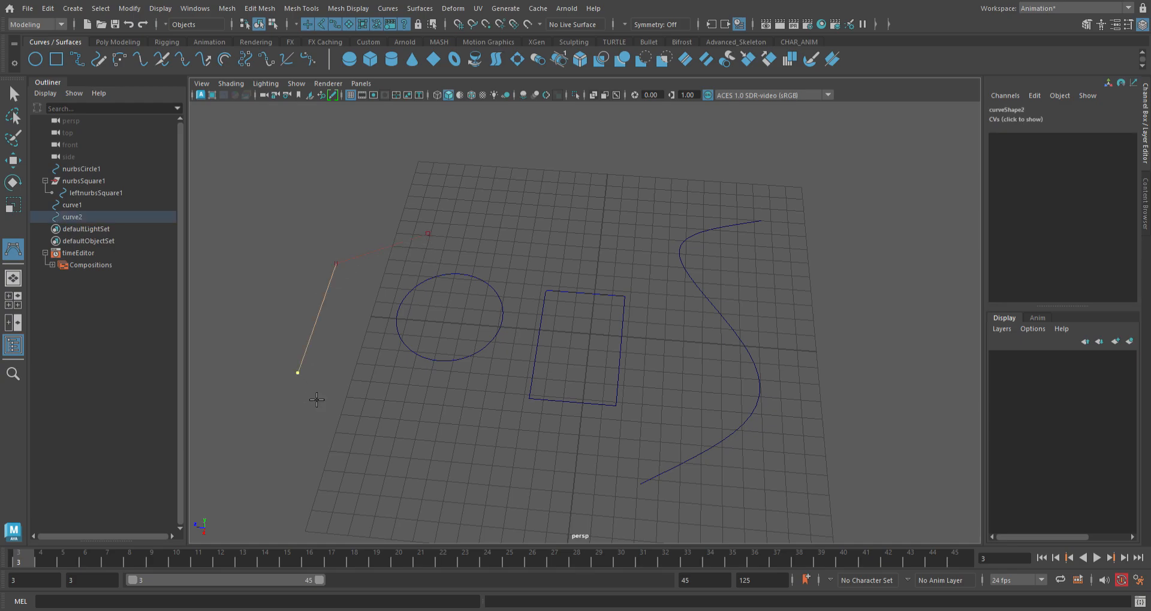
pyautogui.click(390, 474)
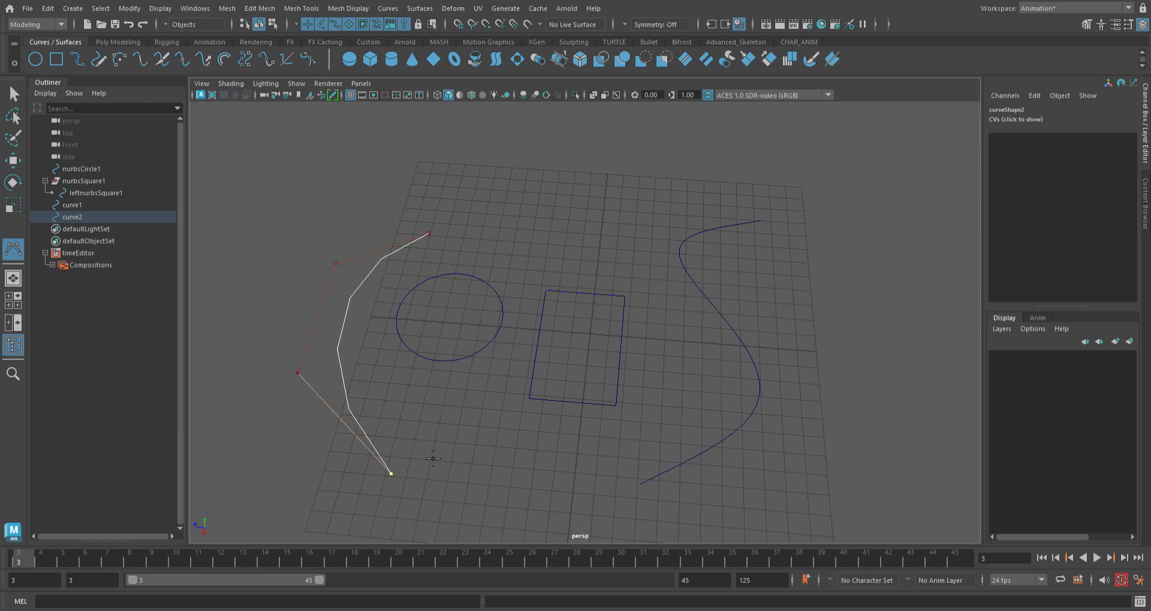
pyautogui.moveTo(554, 506); pyautogui.dragTo(577, 504)
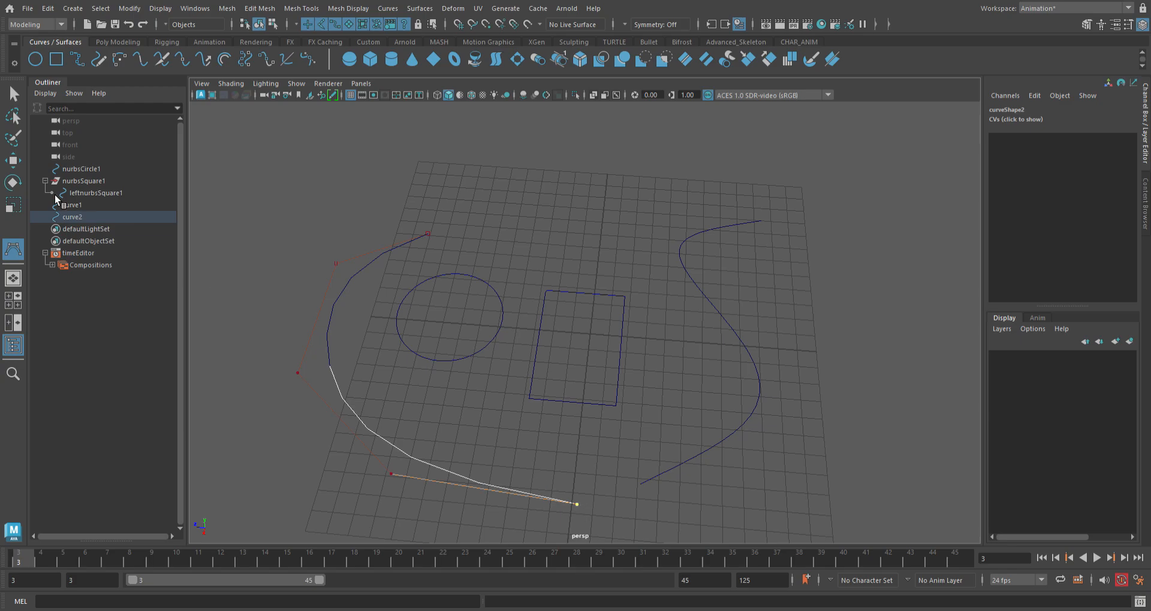
pyautogui.click(16, 97)
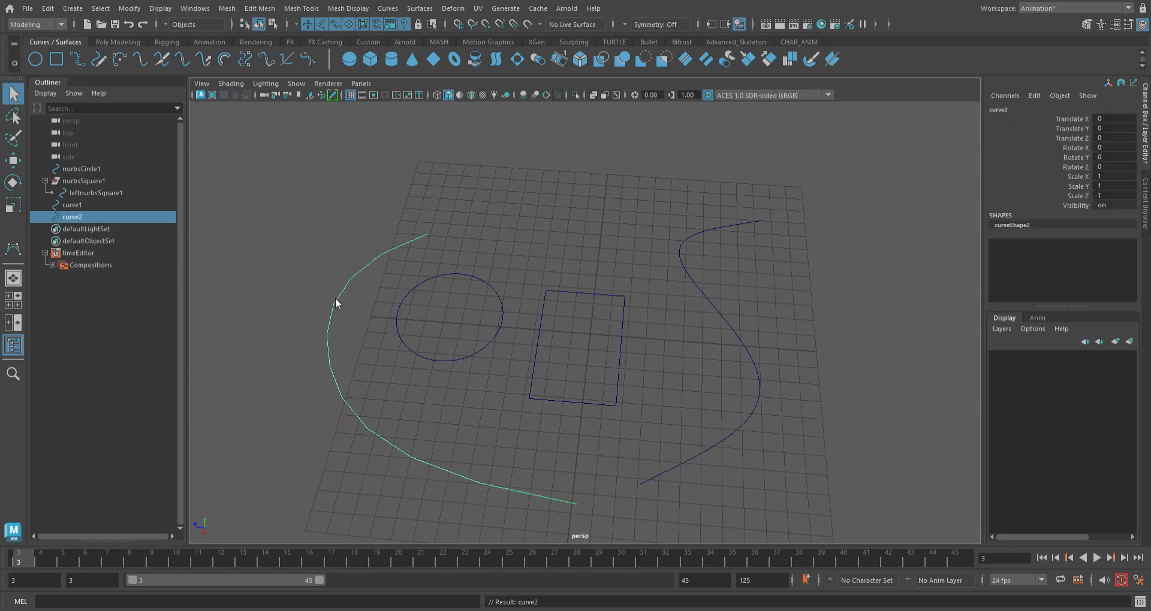
# Examine the hull and control vertices of the C-shaped curve, then reselect the curve in object mode.
pyautogui.click(279, 294)
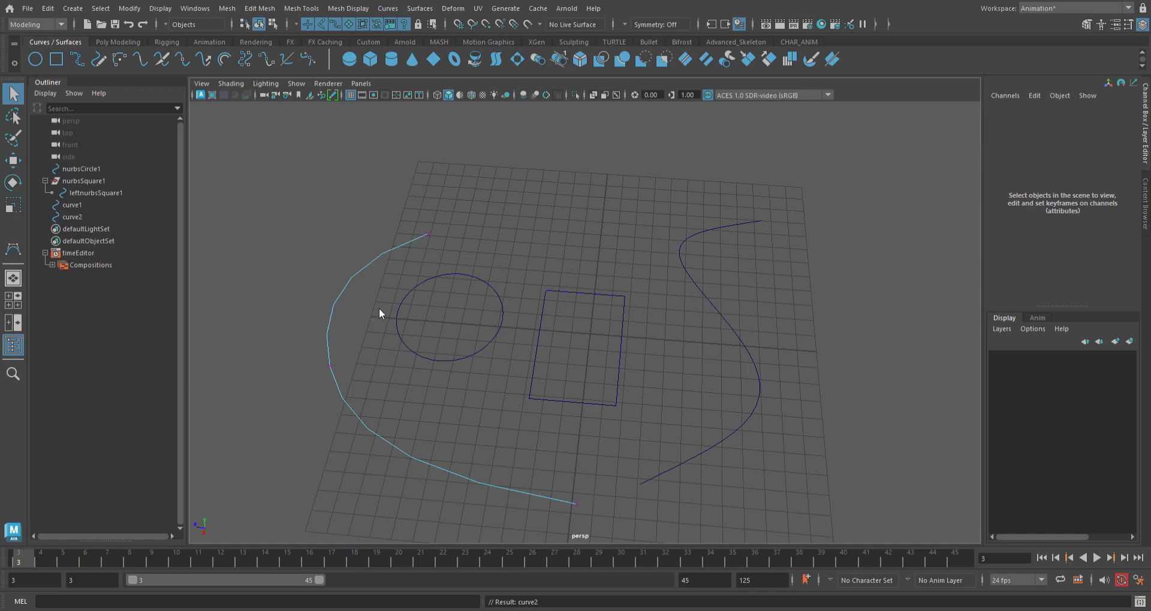
pyautogui.moveTo(378, 308); pyautogui.dragTo(387, 313, button='right')
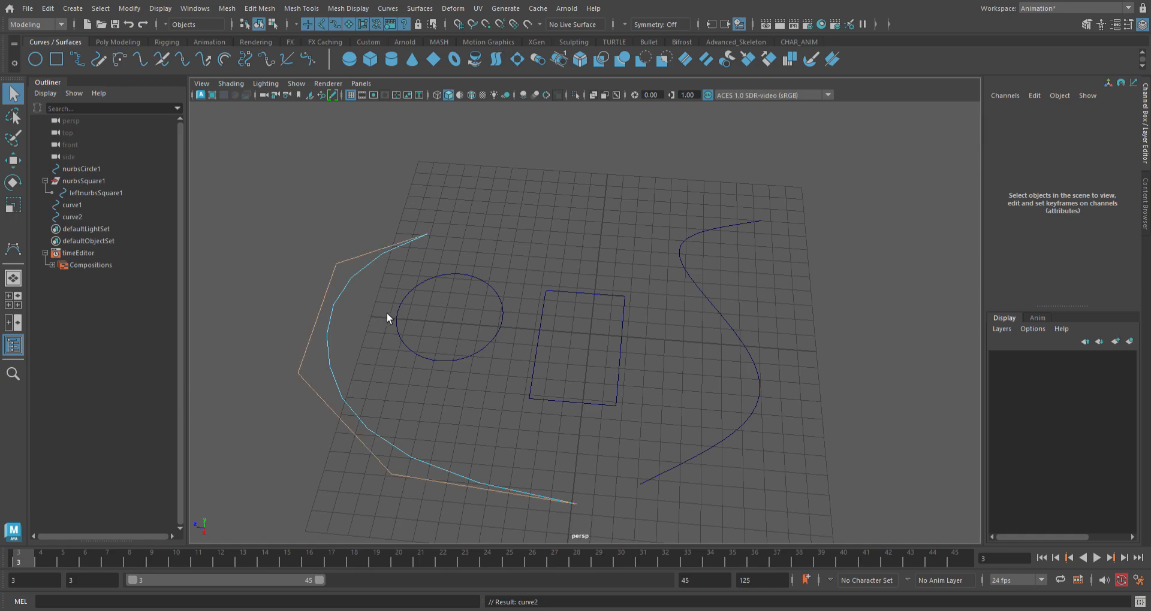
pyautogui.click(342, 268)
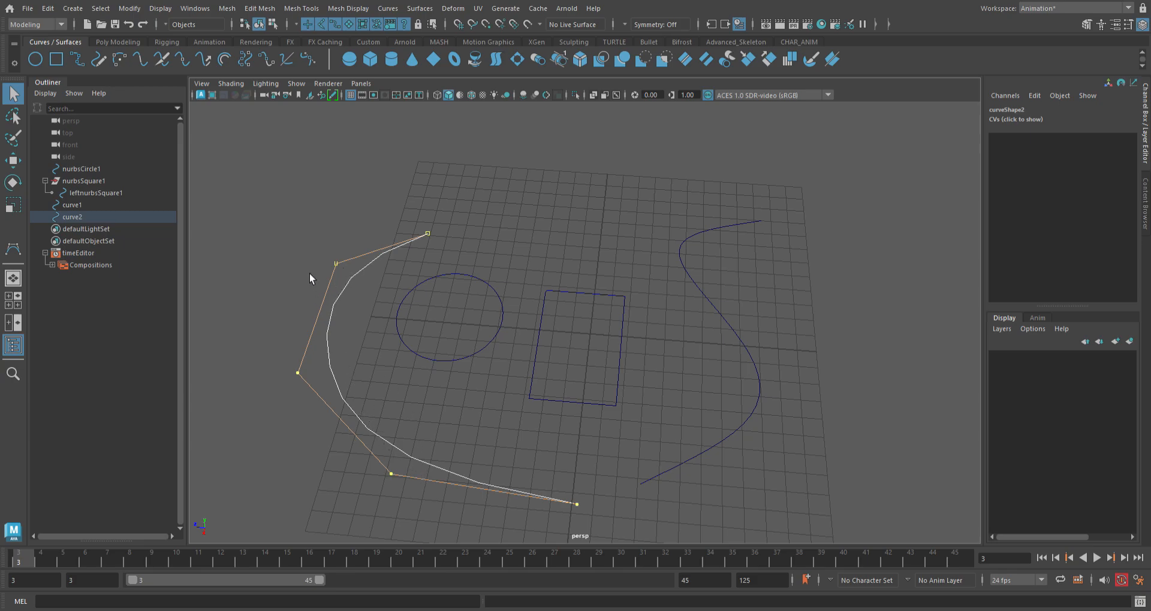
pyautogui.click(379, 260)
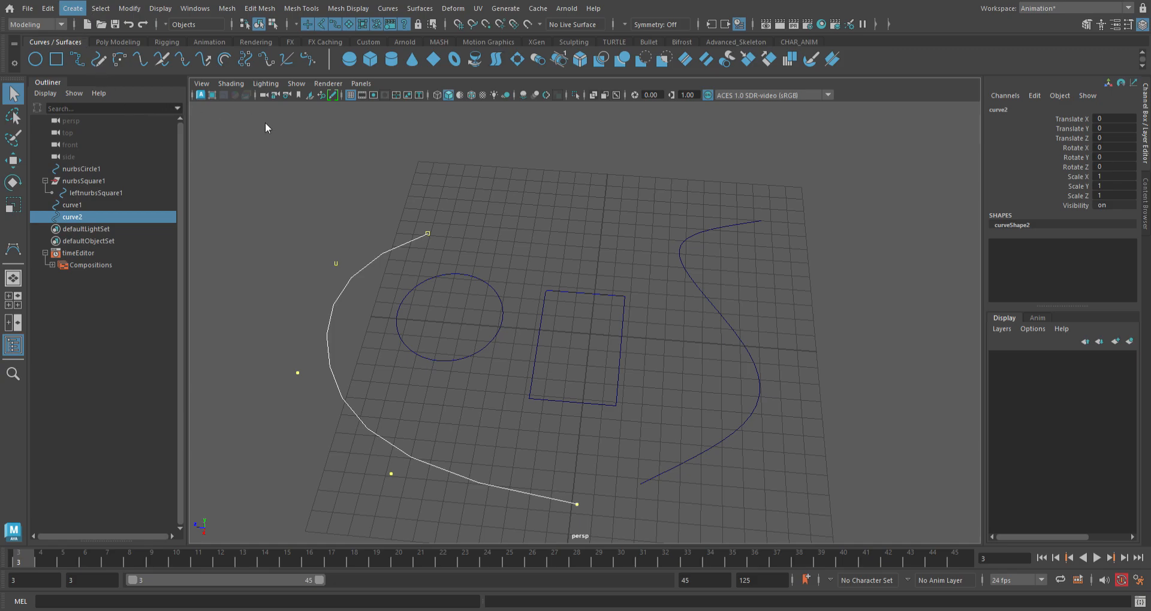
# Draw a looping bezier curve of six anchors across the S-shaped curve, pulling out tangent handles and ending beside its start point.
pyautogui.press('y')
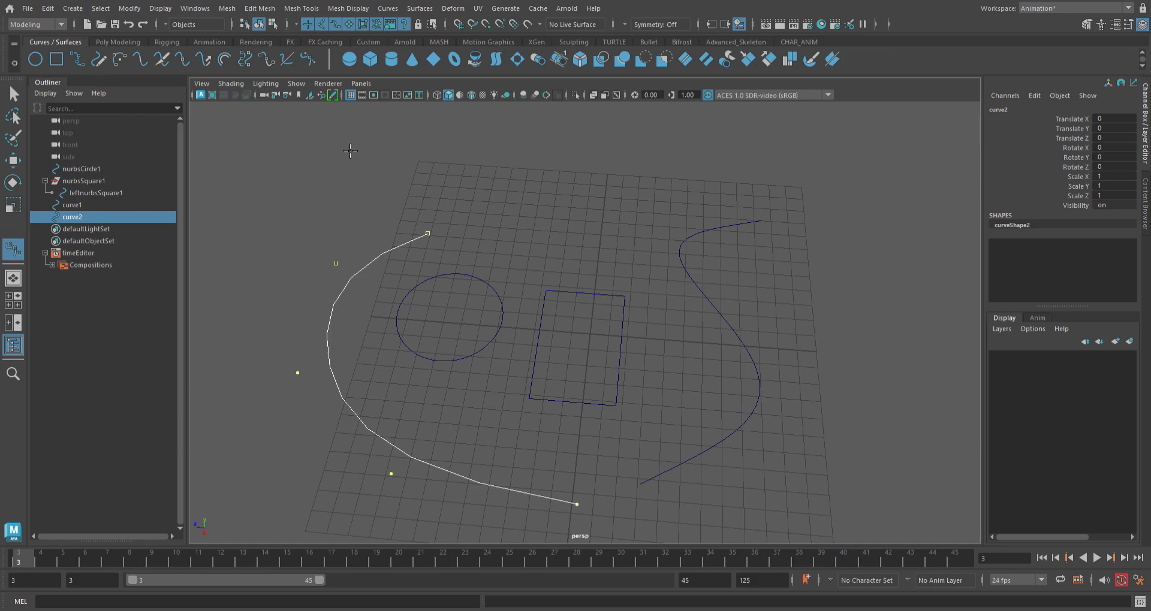
pyautogui.scroll(-3, 591, 293)
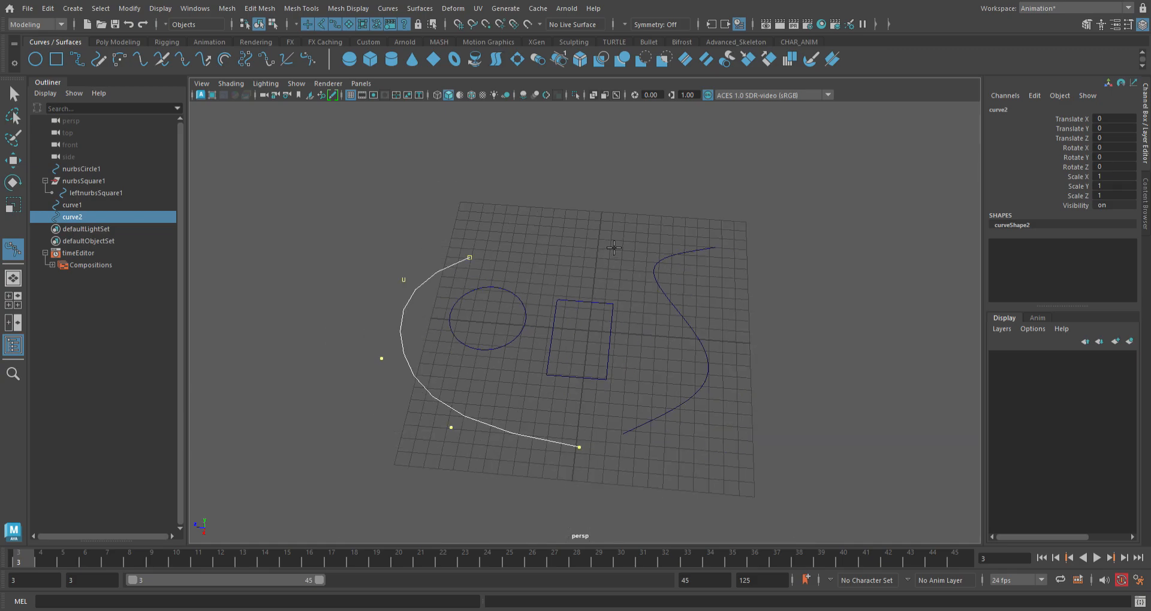
pyautogui.click(596, 268)
pyautogui.moveTo(648, 237); pyautogui.dragTo(699, 254)
pyautogui.moveTo(710, 294); pyautogui.dragTo(709, 335)
pyautogui.moveTo(645, 392); pyautogui.dragTo(650, 423)
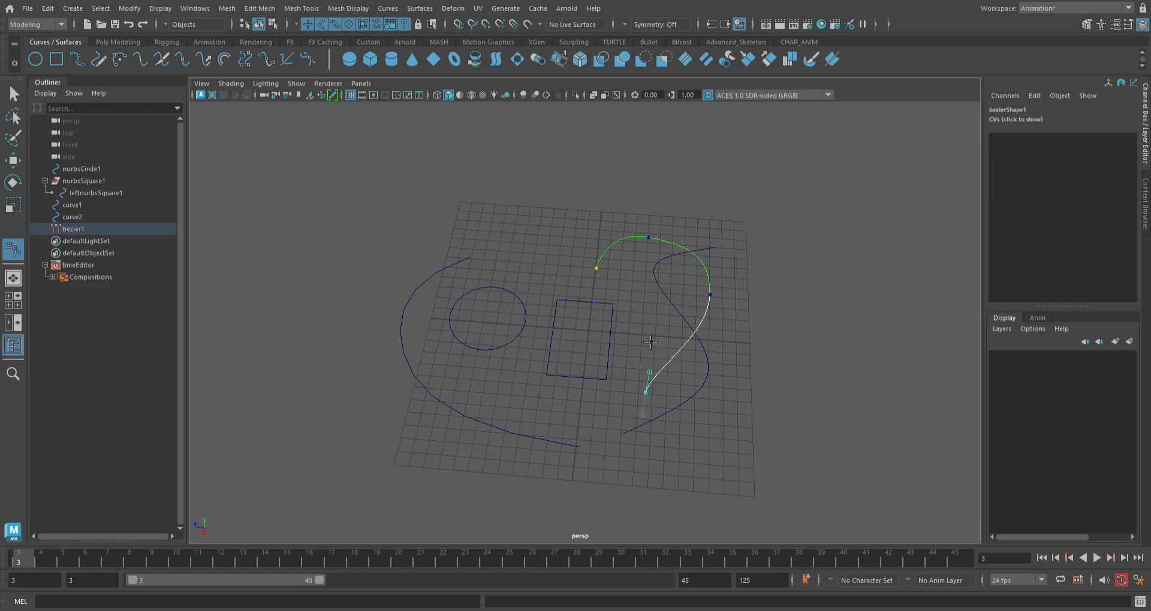
pyautogui.moveTo(599, 293); pyautogui.dragTo(604, 271)
pyautogui.scroll(4, 605, 281)
pyautogui.scroll(3, 606, 294)
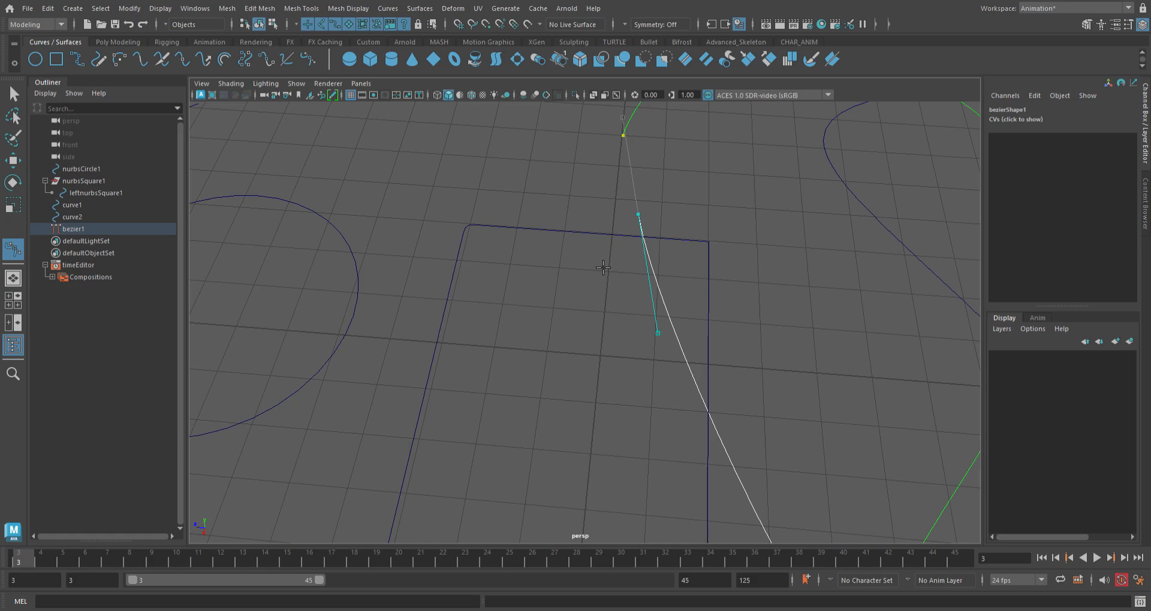
pyautogui.click(623, 146)
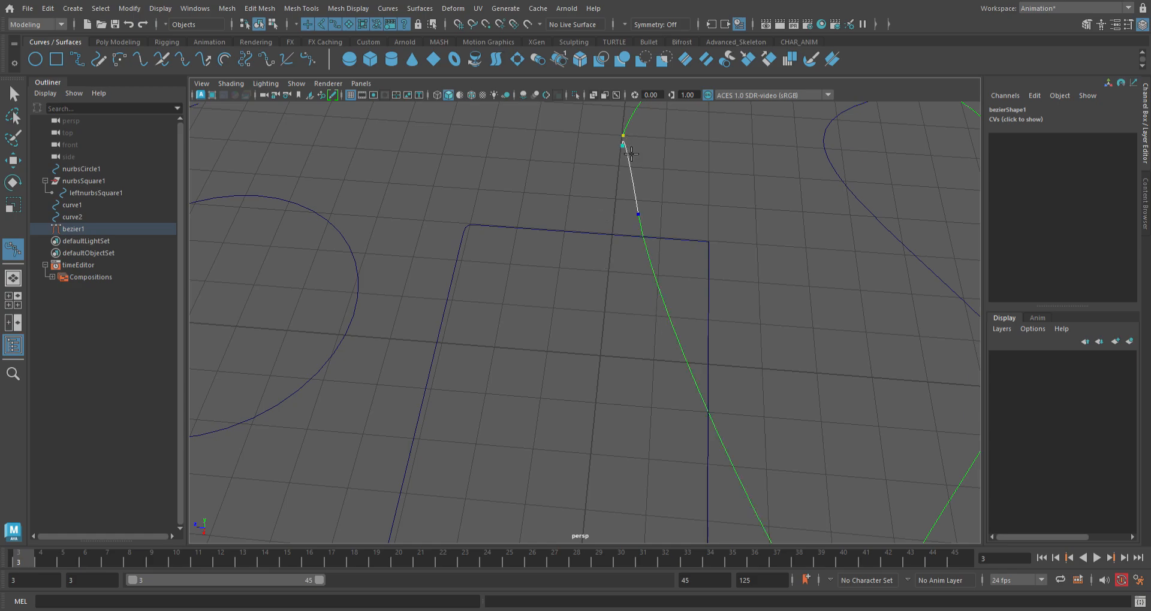
pyautogui.click(13, 94)
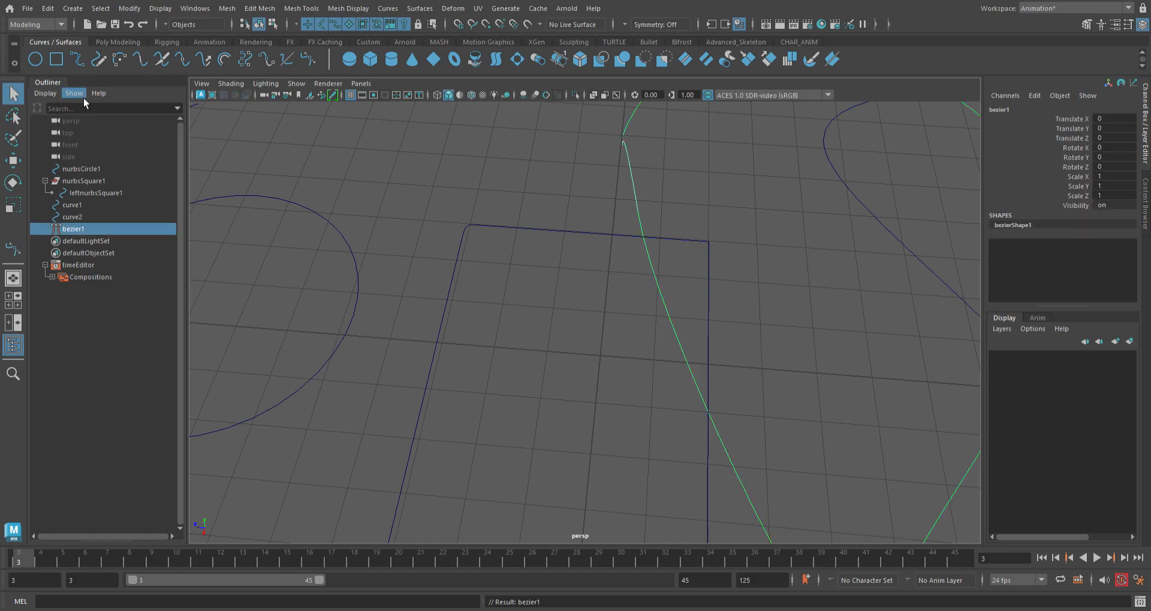
# Delete the stray control point at the end of the bezier curve, where it meets its start.
pyautogui.keyDown('alt'); pyautogui.moveTo(781, 153); pyautogui.dragTo(760, 185, button='middle'); pyautogui.keyUp('alt')
pyautogui.scroll(-3, 760, 184)
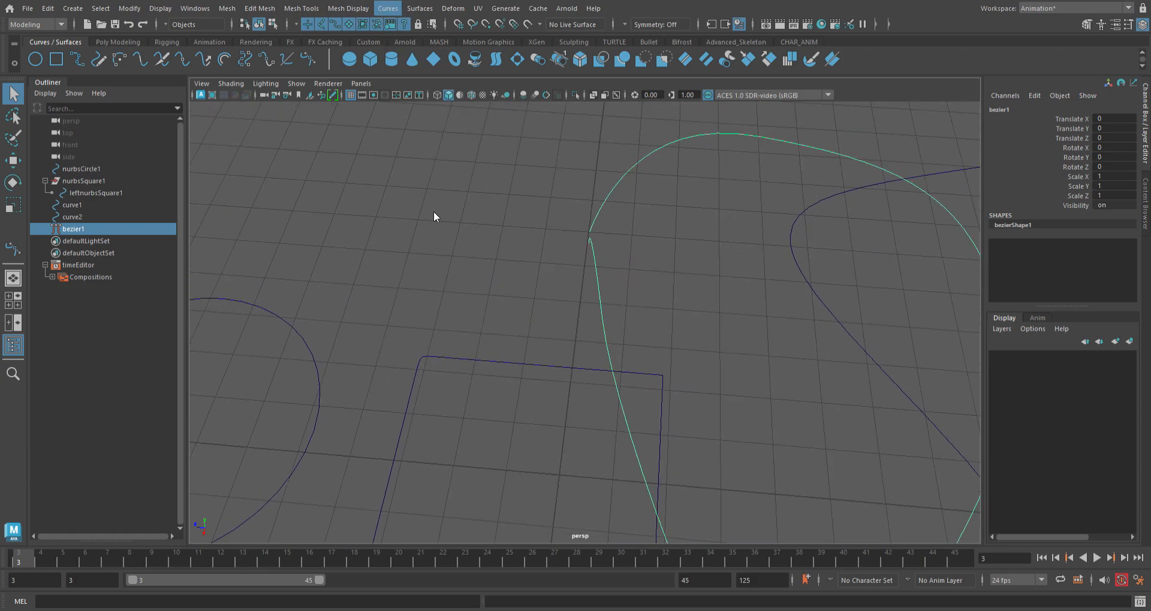
pyautogui.scroll(4, 624, 265)
pyautogui.keyDown('alt'); pyautogui.moveTo(580, 243); pyautogui.dragTo(698, 194); pyautogui.keyUp('alt')
pyautogui.keyDown('alt'); pyautogui.moveTo(457, 341); pyautogui.dragTo(779, 148, button='middle'); pyautogui.keyUp('alt')
pyautogui.scroll(4, 456, 321)
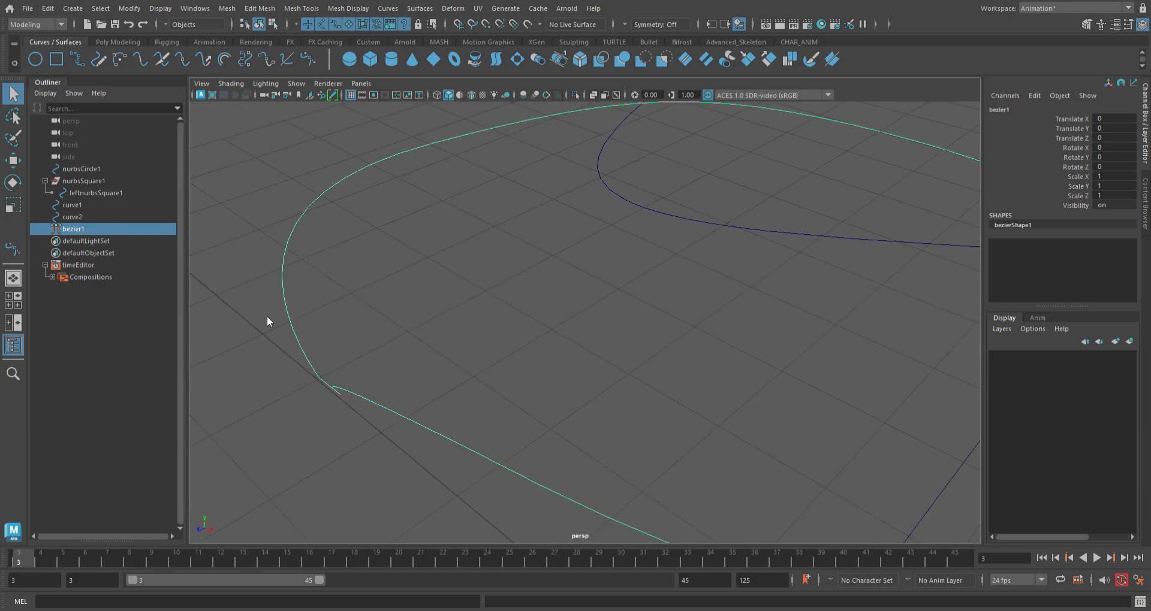
pyautogui.moveTo(268, 317); pyautogui.dragTo(276, 338, button='right')
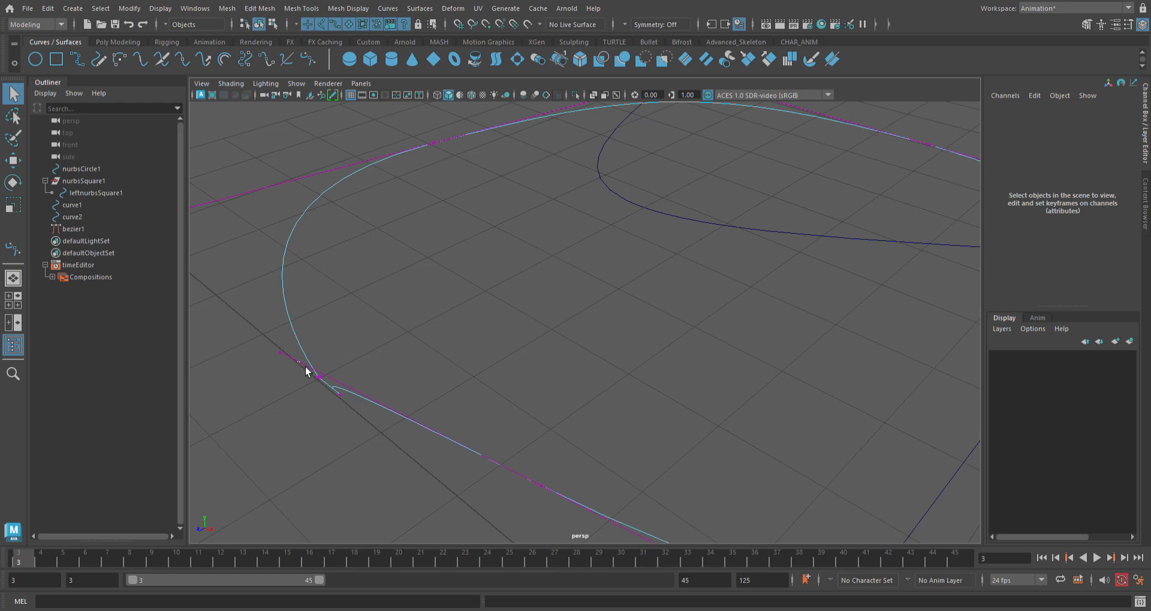
pyautogui.click(339, 399)
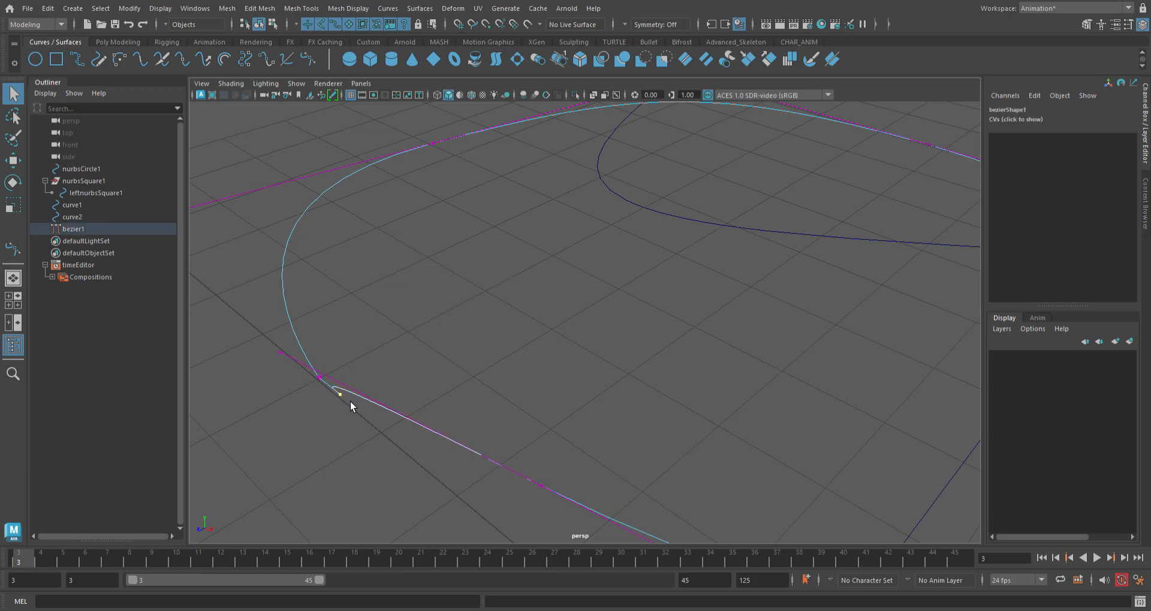
pyautogui.click(347, 407)
pyautogui.click(342, 395)
pyautogui.click(346, 408)
pyautogui.click(340, 396)
pyautogui.press('Delete')
pyautogui.scroll(-12, 348, 390)
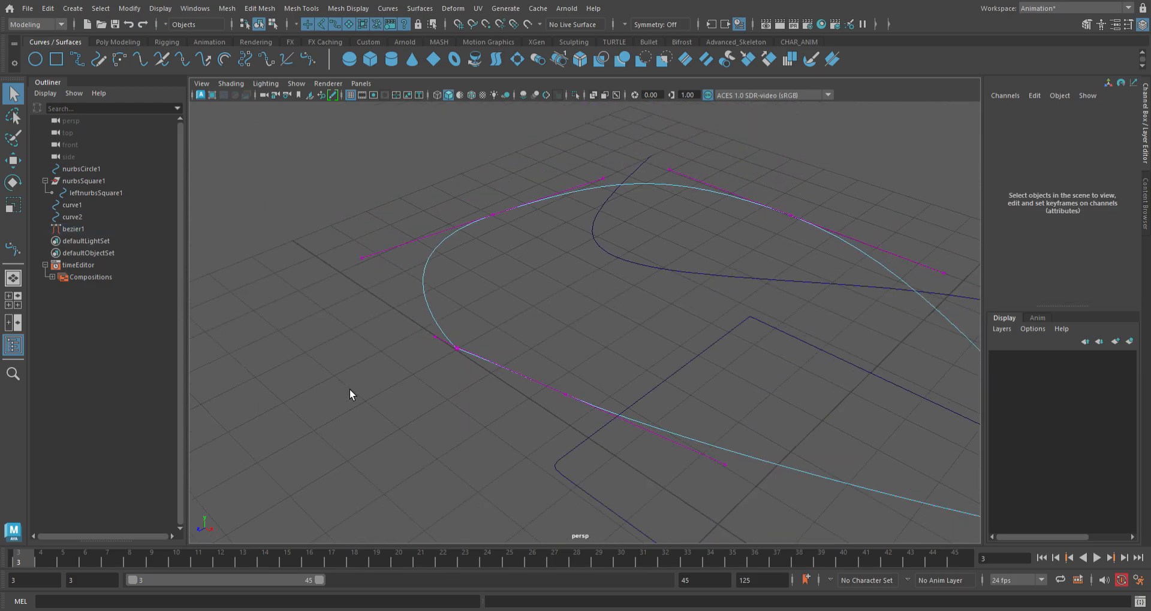
# Move a tangent handle of the anchor on the bezier curve's rounded end to reshape that bend.
pyautogui.keyDown('alt'); pyautogui.moveTo(547, 383); pyautogui.dragTo(383, 386); pyautogui.keyUp('alt')
pyautogui.moveTo(764, 376); pyautogui.dragTo(764, 376)
pyautogui.click(765, 375)
pyautogui.press('w')
pyautogui.click(775, 390)
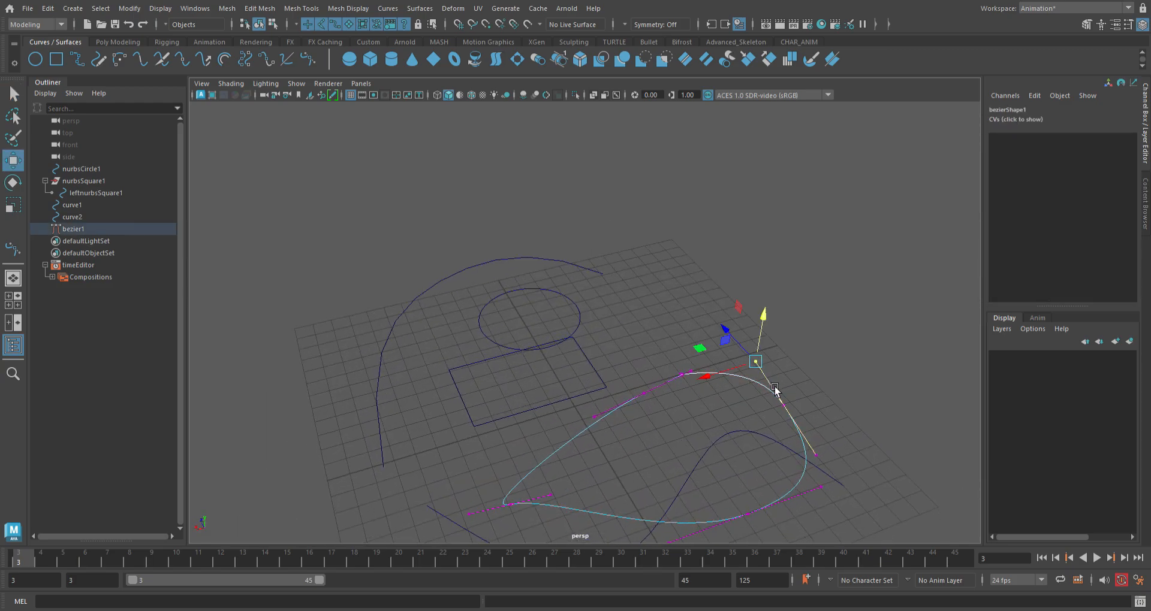
pyautogui.moveTo(768, 368)
pyautogui.mouseDown()
pyautogui.moveTo(750, 383)
pyautogui.moveTo(754, 375)
pyautogui.mouseUp()
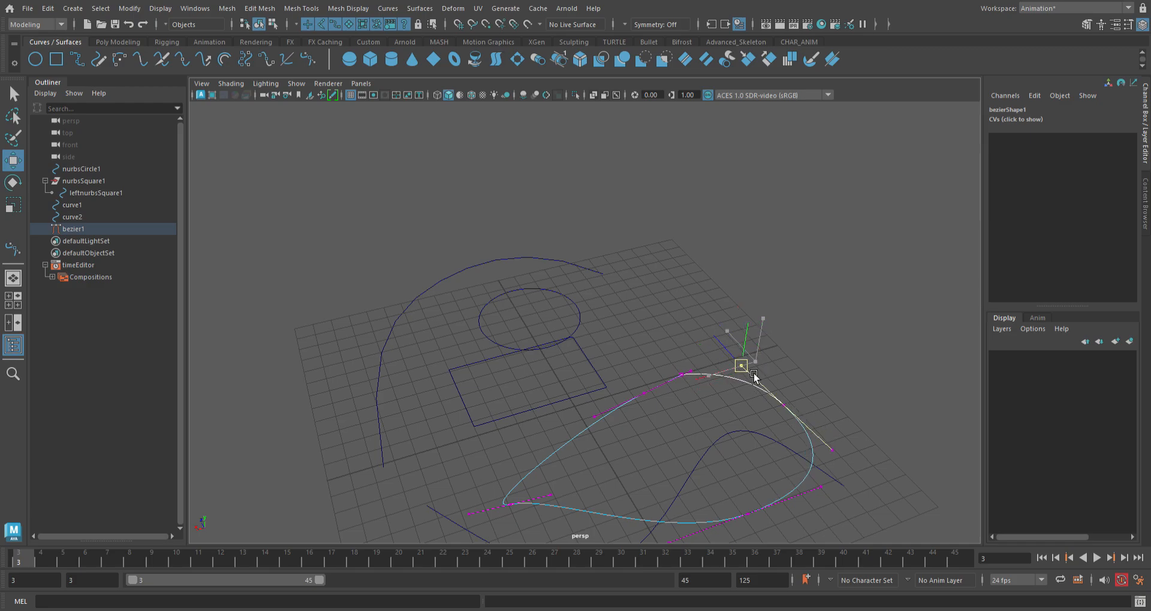
# Swing the inner tangent handle of the bezier curve's lower anchor toward the loop's interior, then deselect it.
pyautogui.keyDown('alt'); pyautogui.moveTo(785, 495); pyautogui.dragTo(737, 390, button='middle'); pyautogui.keyUp('alt')
pyautogui.moveTo(733, 425); pyautogui.dragTo(734, 425)
pyautogui.moveTo(781, 390); pyautogui.dragTo(764, 367)
pyautogui.click(711, 393)
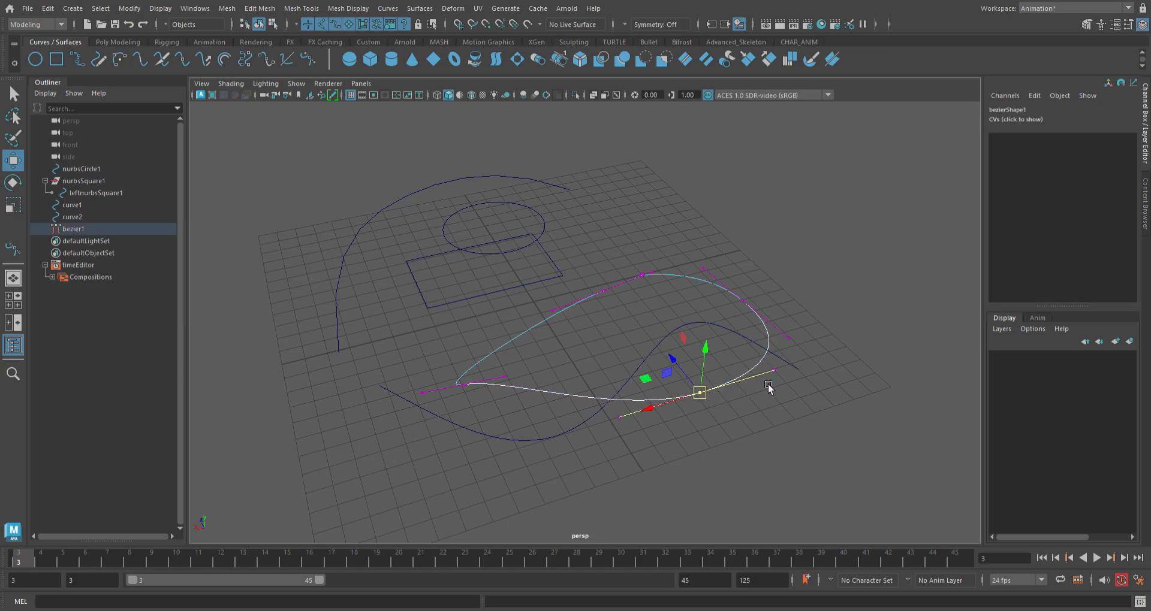
pyautogui.moveTo(775, 354); pyautogui.dragTo(771, 388)
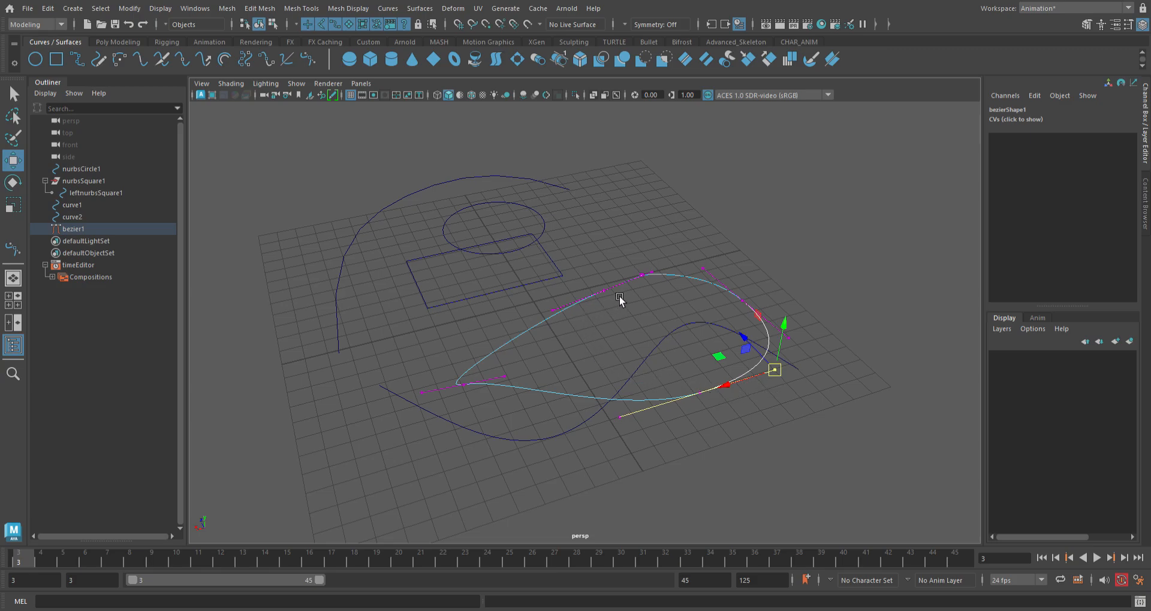
pyautogui.moveTo(612, 409); pyautogui.dragTo(635, 431)
pyautogui.moveTo(633, 426); pyautogui.dragTo(605, 385, button='middle')
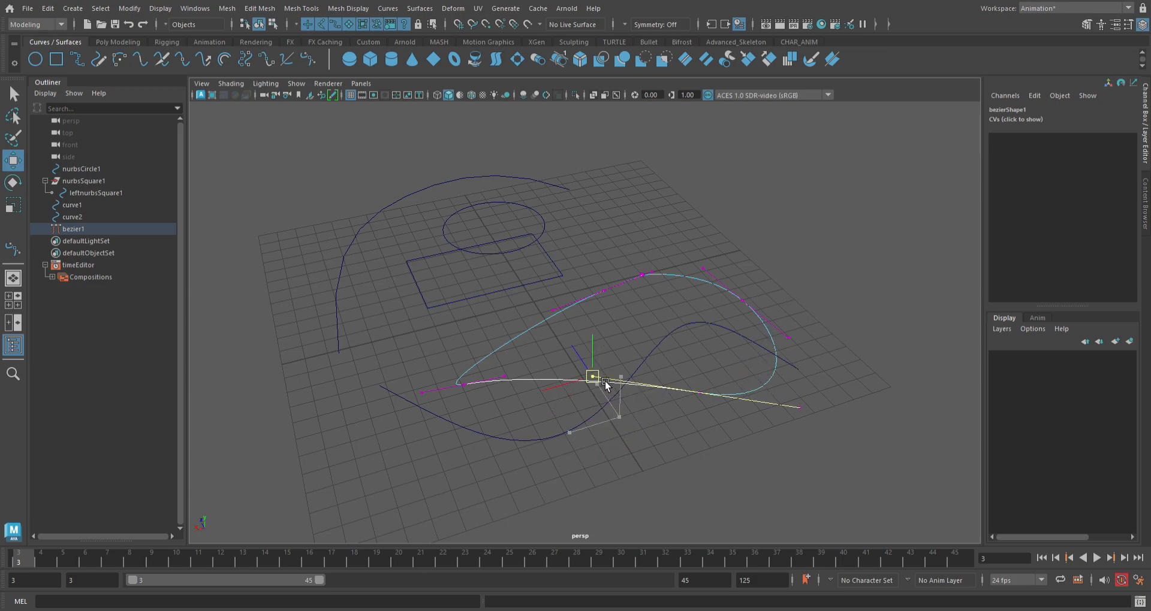
pyautogui.click(18, 91)
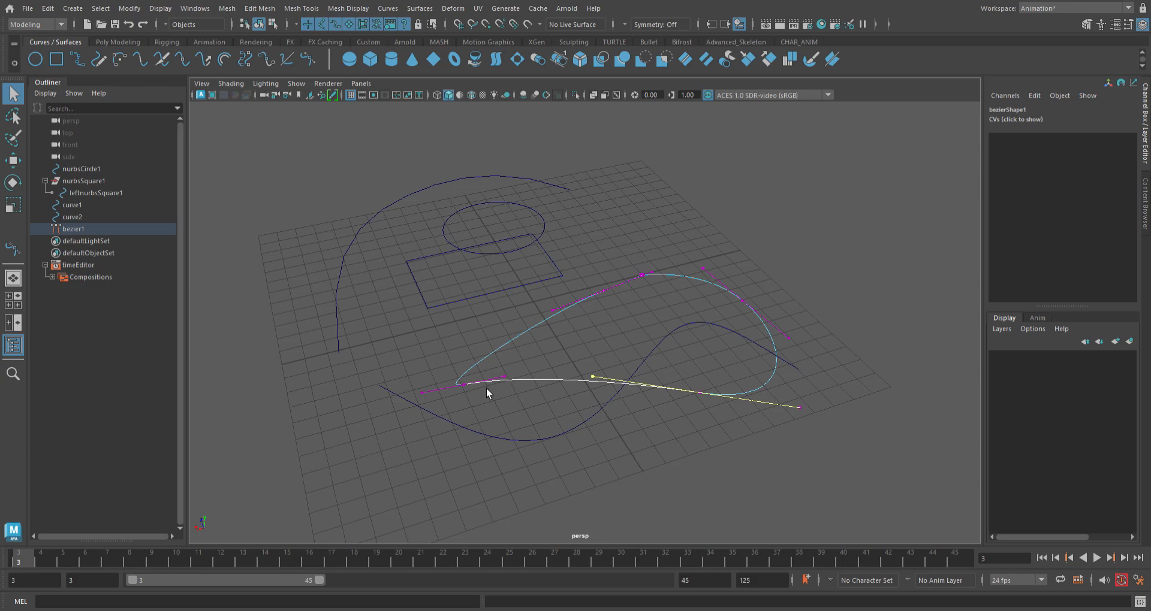
pyautogui.click(688, 472)
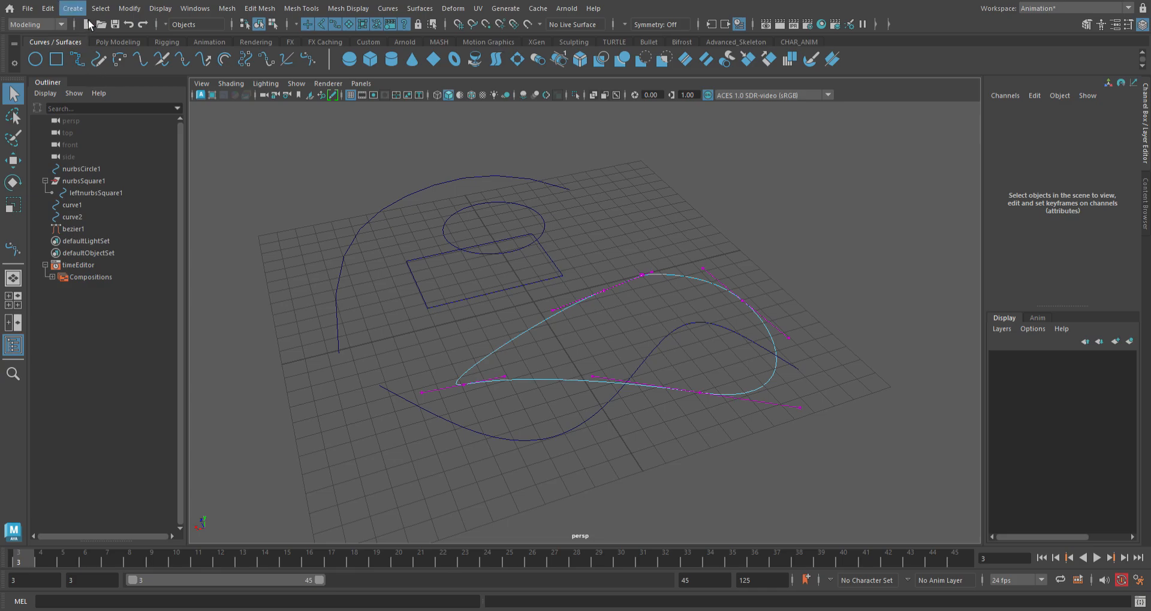
# Draw a long freehand, winding curve across the grid and beyond its edge with the Pencil Curve Tool.
pyautogui.click(53, 9)
pyautogui.click(252, 138)
pyautogui.moveTo(334, 335)
pyautogui.mouseDown()
pyautogui.moveTo(384, 279)
pyautogui.moveTo(359, 463)
pyautogui.moveTo(570, 262)
pyautogui.moveTo(768, 198)
pyautogui.moveTo(754, 420)
pyautogui.moveTo(894, 258)
pyautogui.moveTo(850, 516)
pyautogui.moveTo(861, 504)
pyautogui.mouseUp()
# Draw two two-point circular arcs, one across the grid's near-left edge and one over its far-right corner.
pyautogui.click(67, 12)
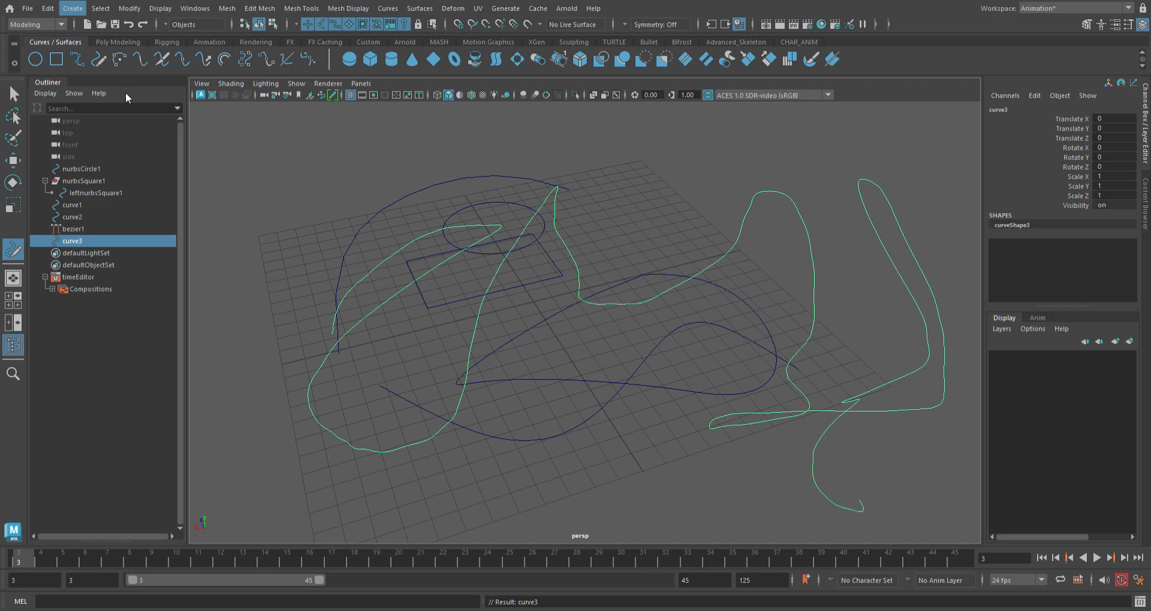
pyautogui.click(283, 163)
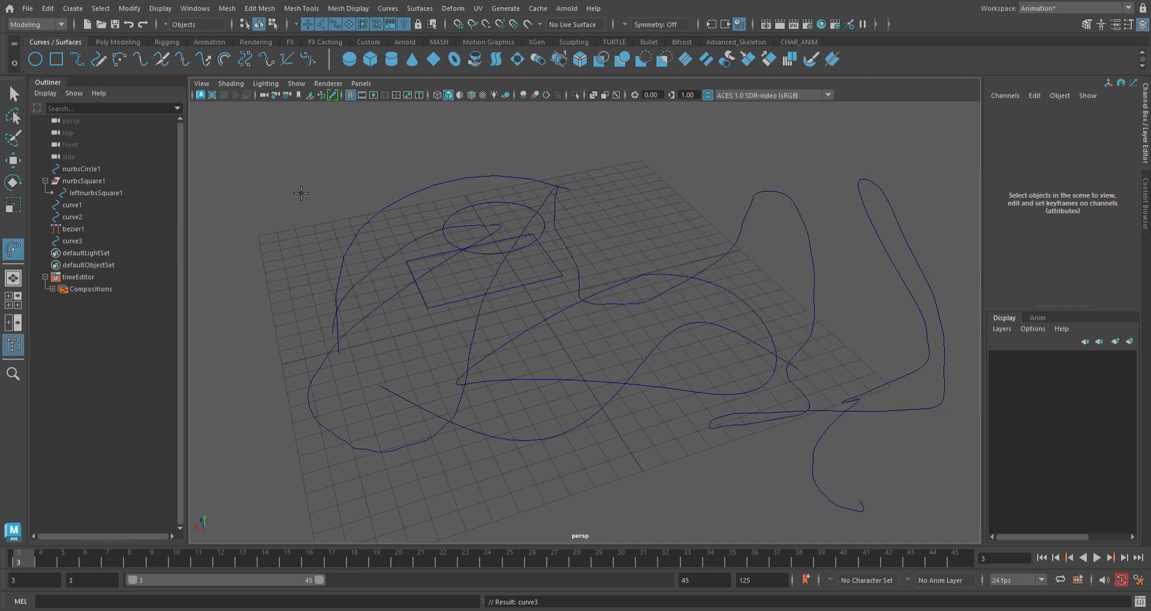
pyautogui.click(283, 267)
pyautogui.click(304, 482)
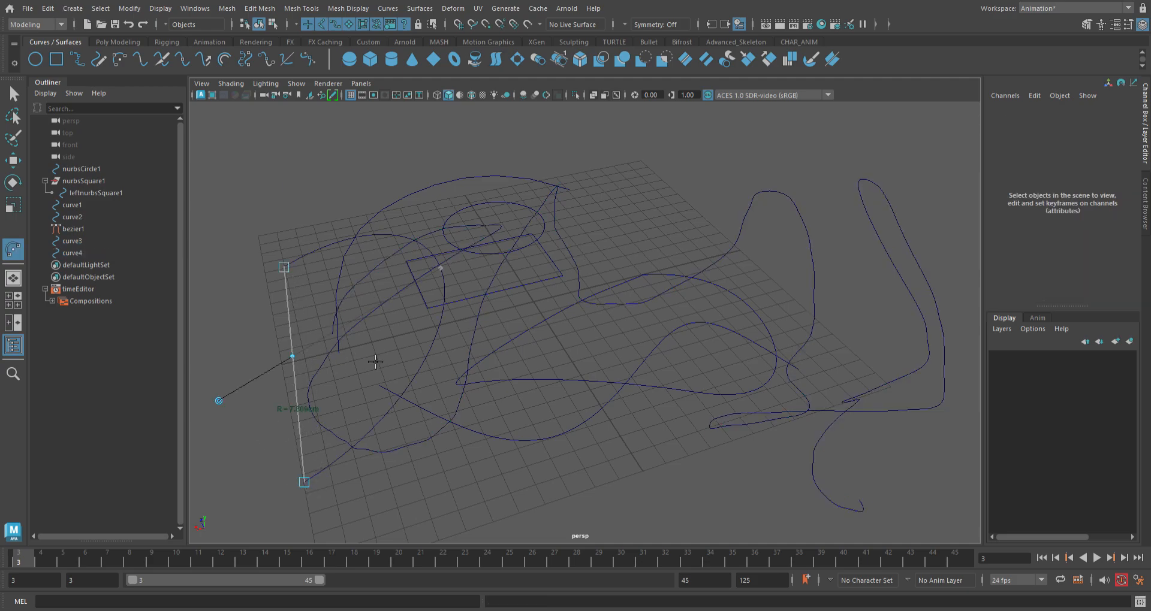
pyautogui.click(641, 200)
pyautogui.click(830, 322)
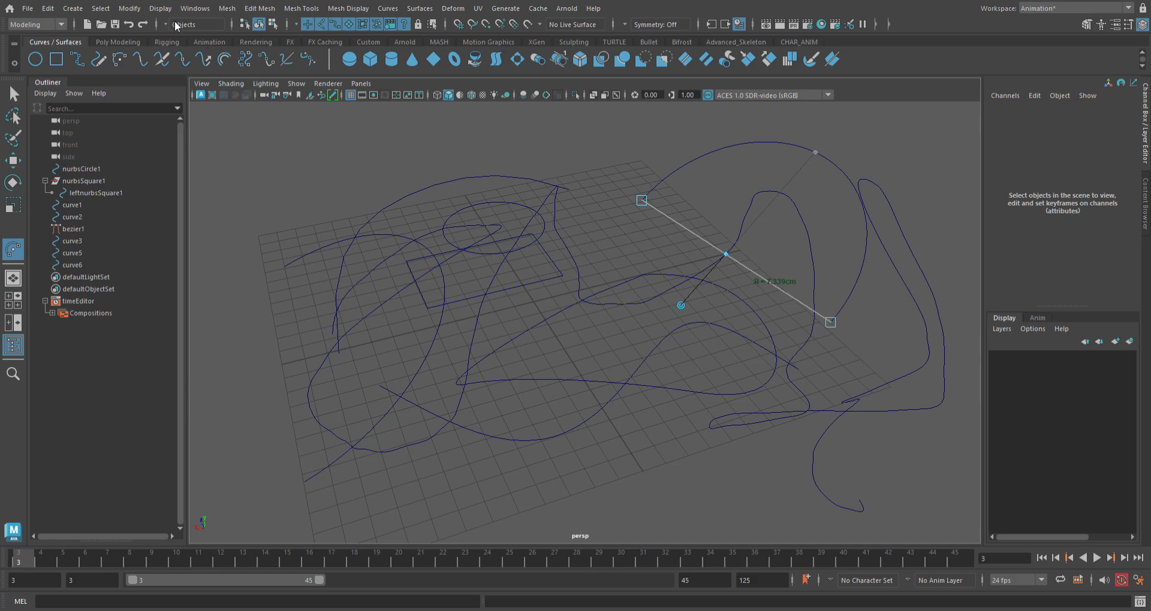
# Draw a three-point circular arc outside the left edge of the grid, then finish the arc tool.
pyautogui.click(128, 62)
pyautogui.scroll(-3, 295, 236)
pyautogui.click(399, 250)
pyautogui.click(311, 387)
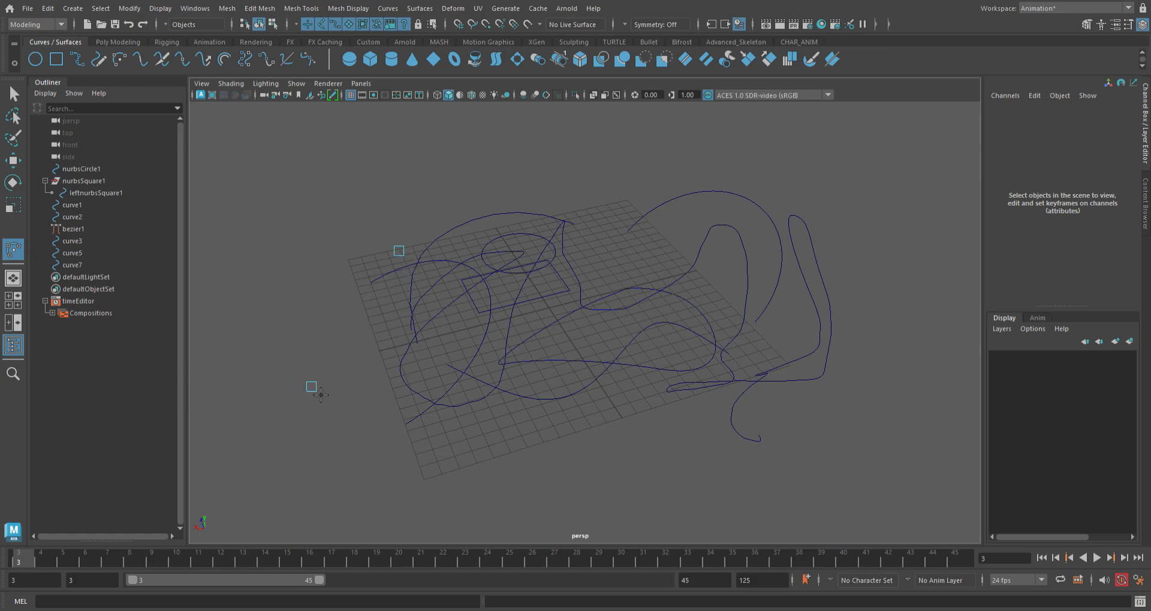
pyautogui.click(329, 510)
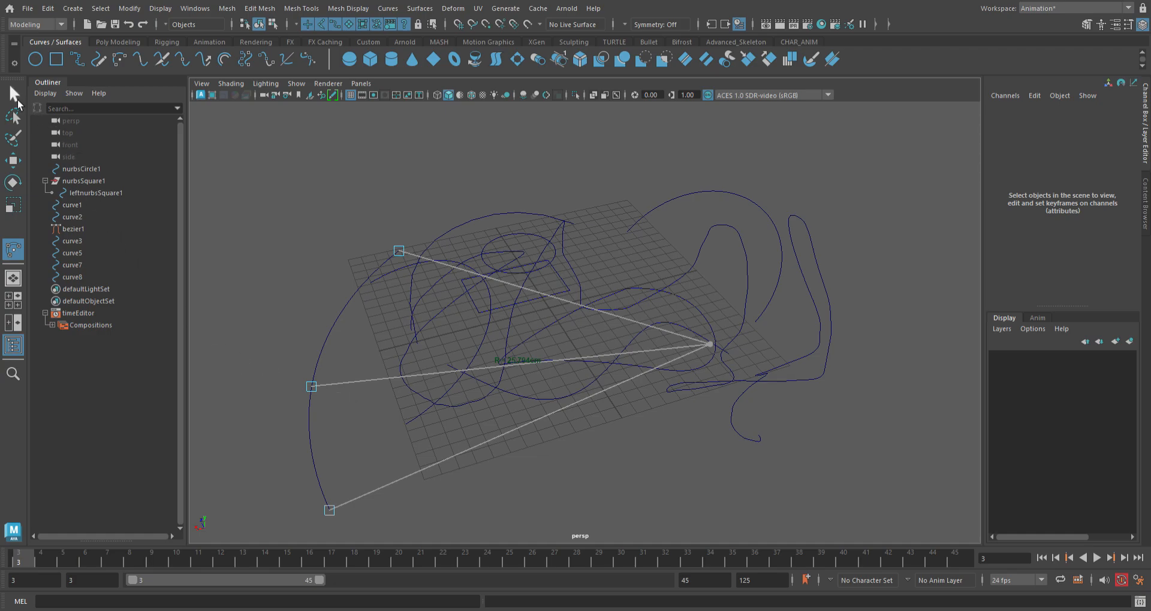
pyautogui.click(16, 98)
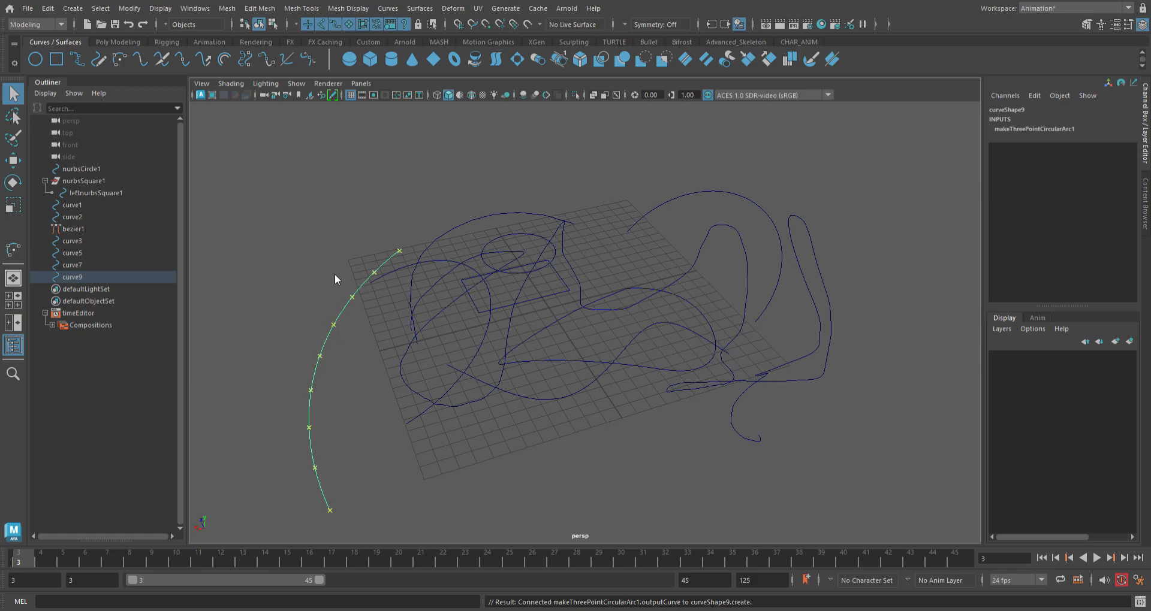
# Detach the three-point arc at a curve point near its middle and select the lower piece.
pyautogui.rightClick(322, 369)
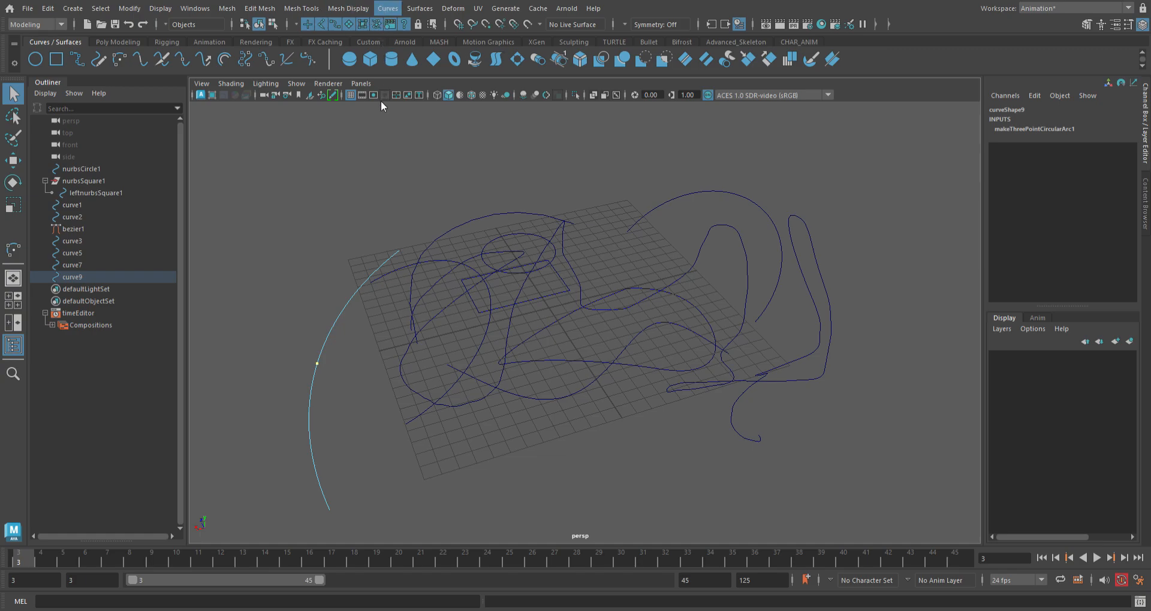
pyautogui.click(390, 189)
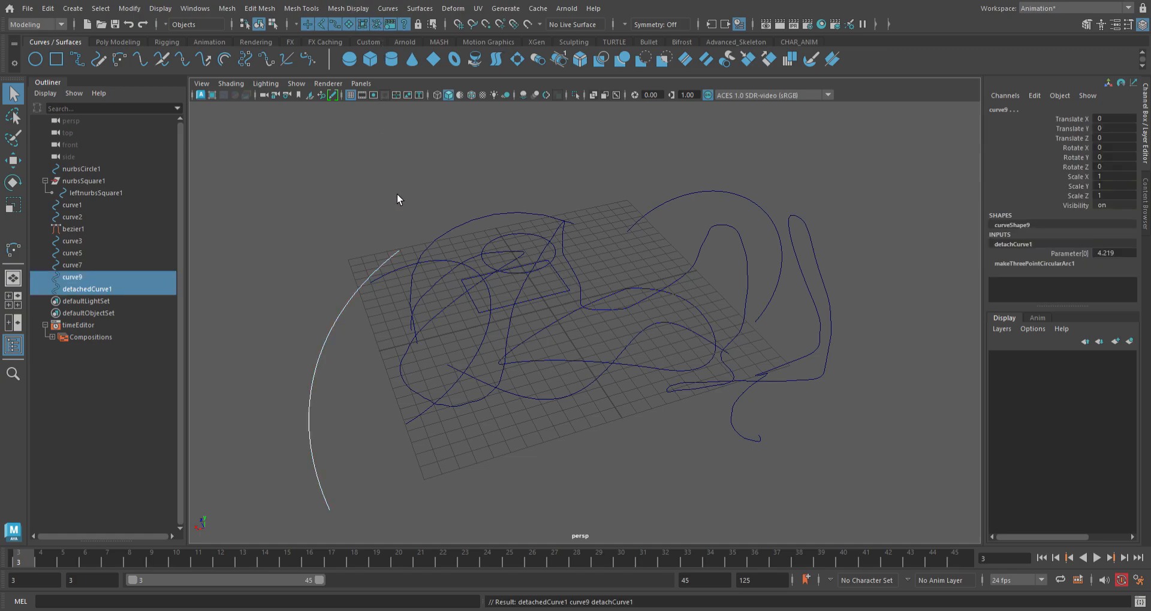
pyautogui.click(354, 380)
pyautogui.click(322, 371)
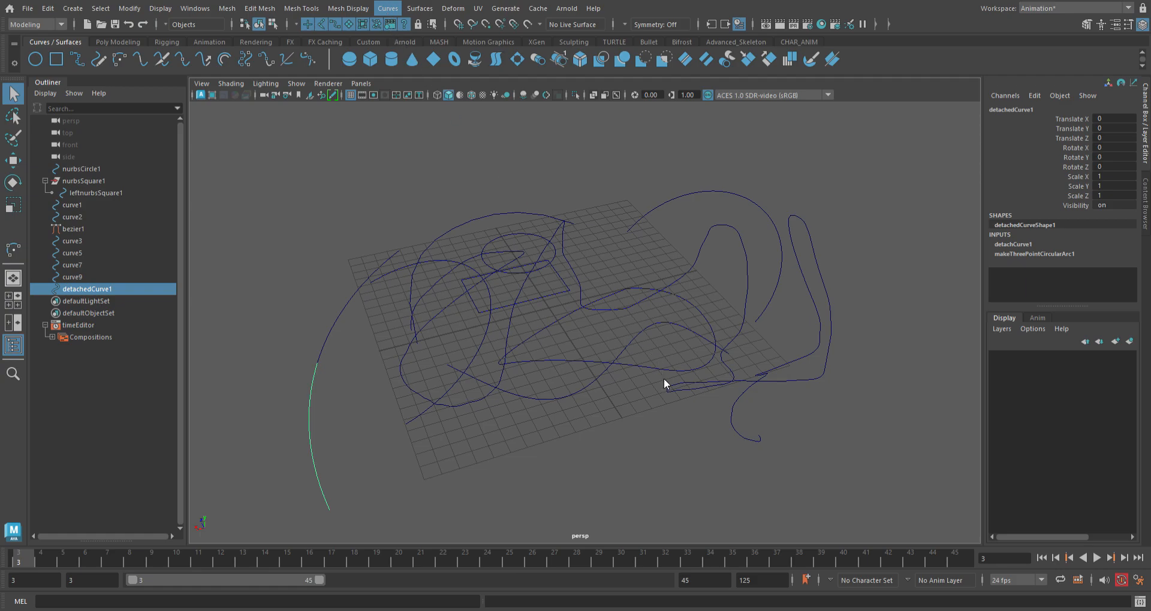
# Select all the curves on and around the grid and delete them.
pyautogui.click(632, 429)
pyautogui.moveTo(342, 205); pyautogui.dragTo(845, 496)
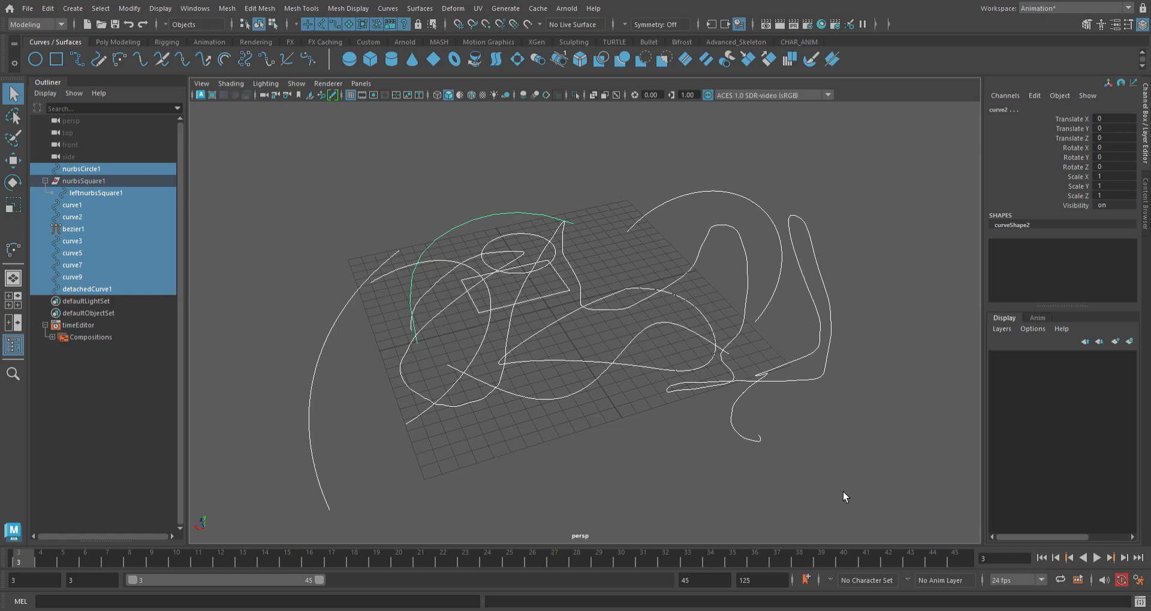
pyautogui.press('Delete')
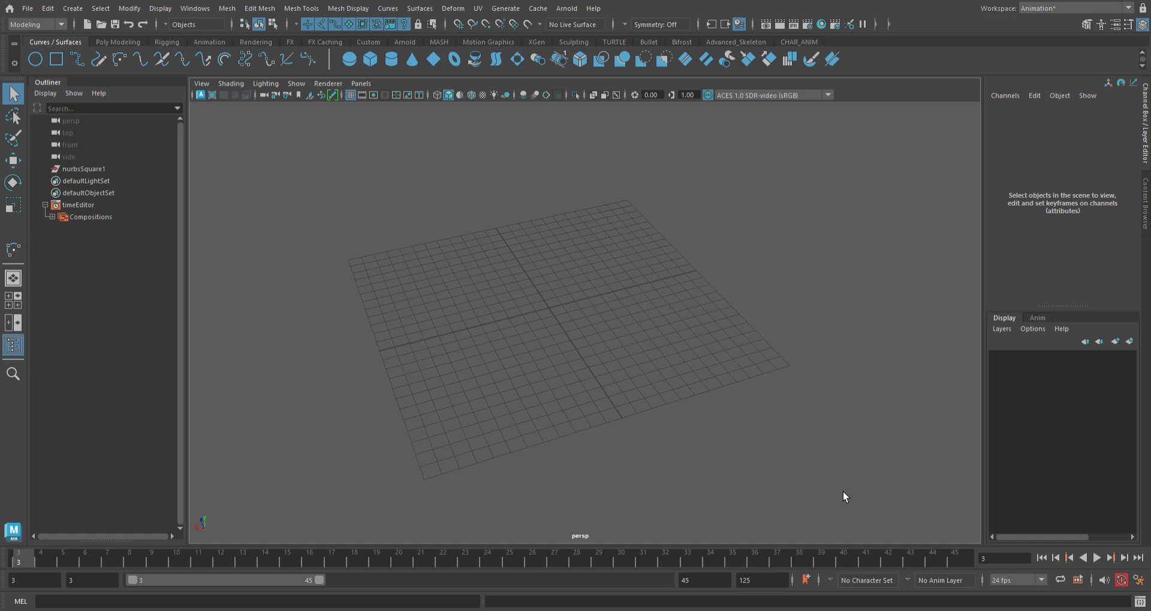
# Import the Apple logo image as an image plane in the front view and maximize that view.
pyautogui.press('space')
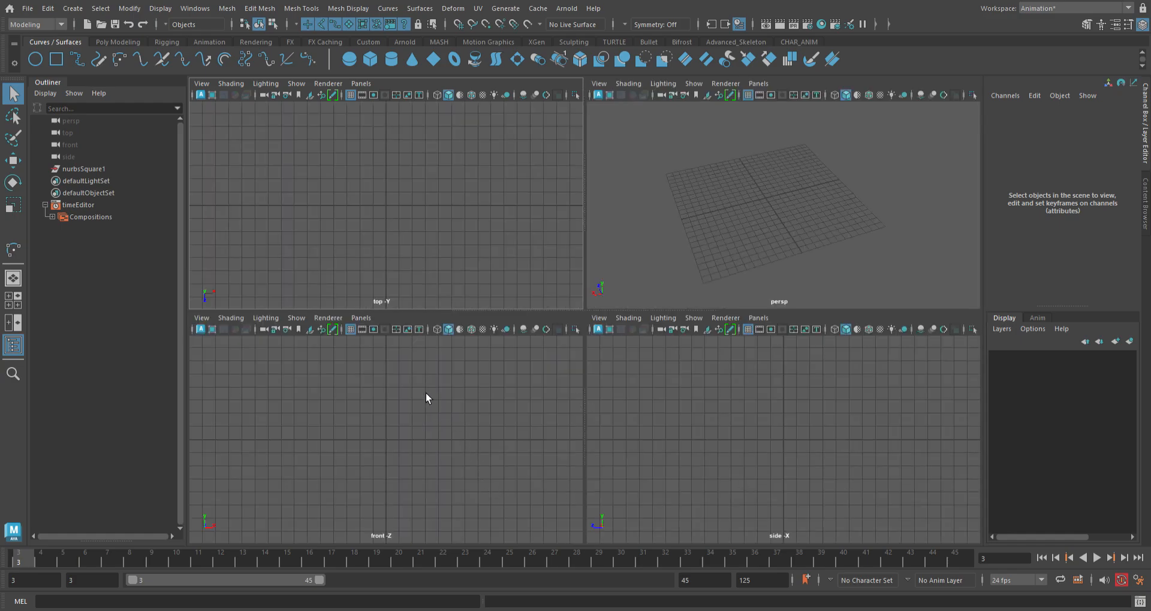
pyautogui.click(214, 322)
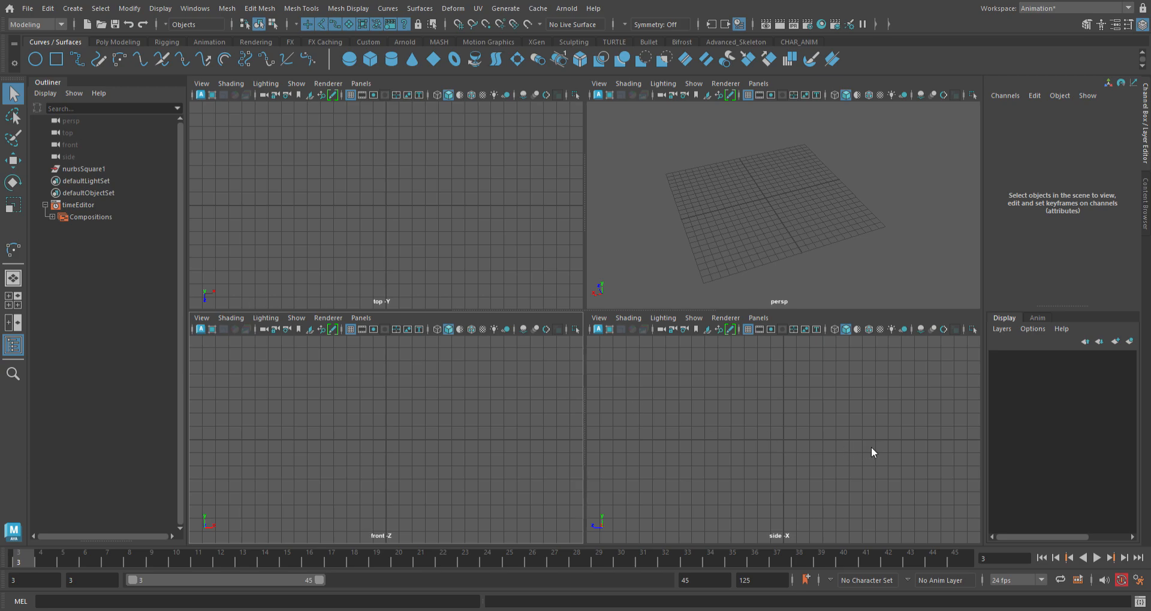
pyautogui.click(887, 441)
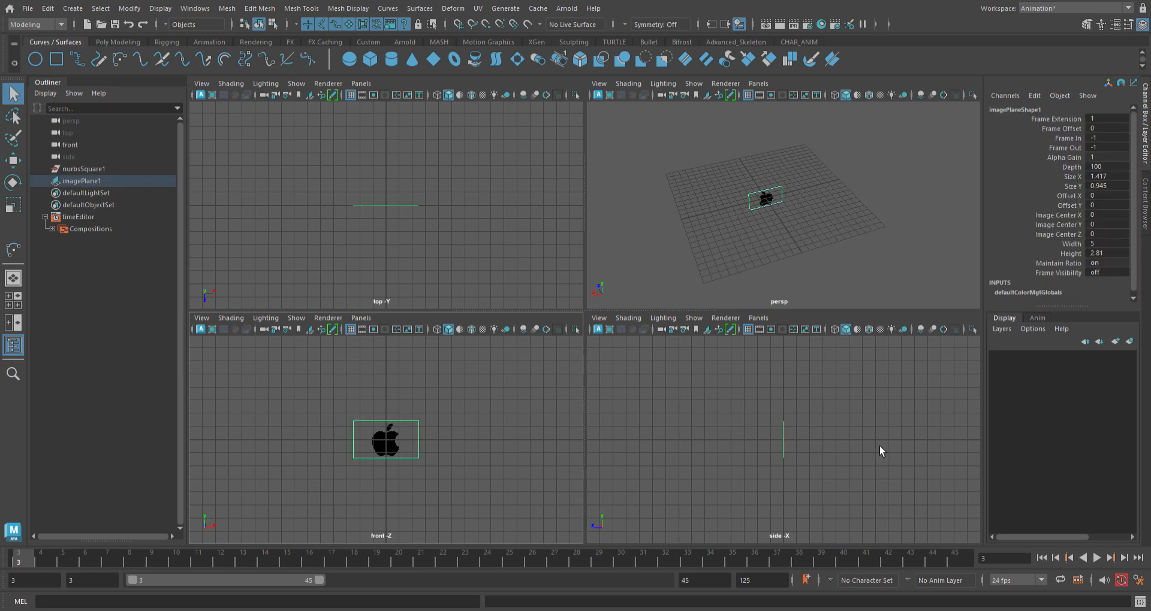
pyautogui.click(451, 476)
pyautogui.scroll(4, 473, 469)
pyautogui.press('space')
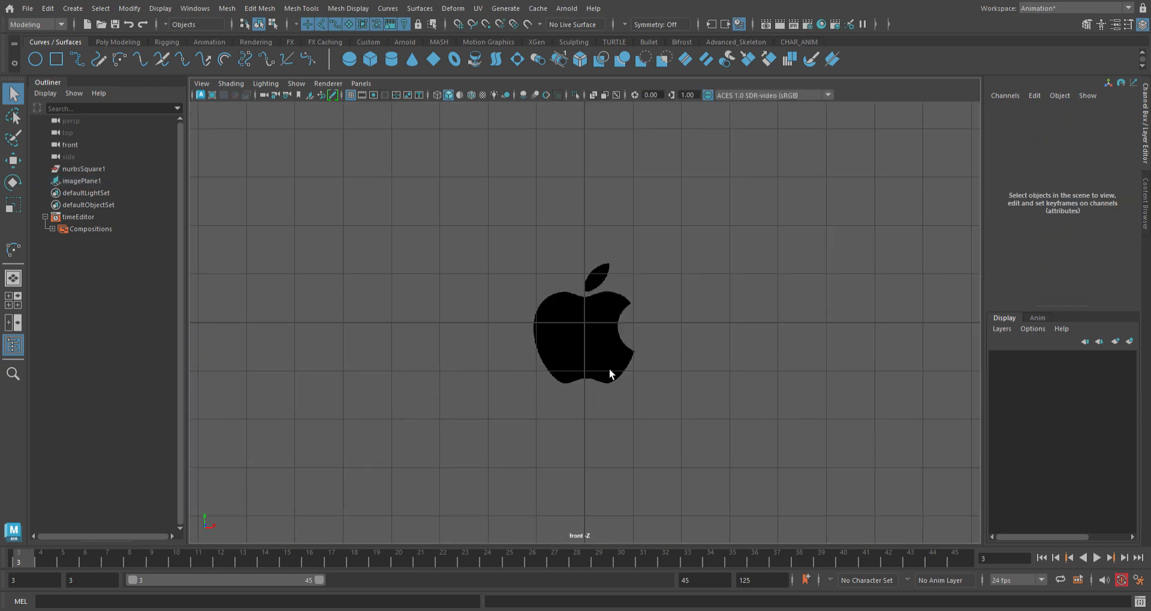
pyautogui.scroll(5, 628, 358)
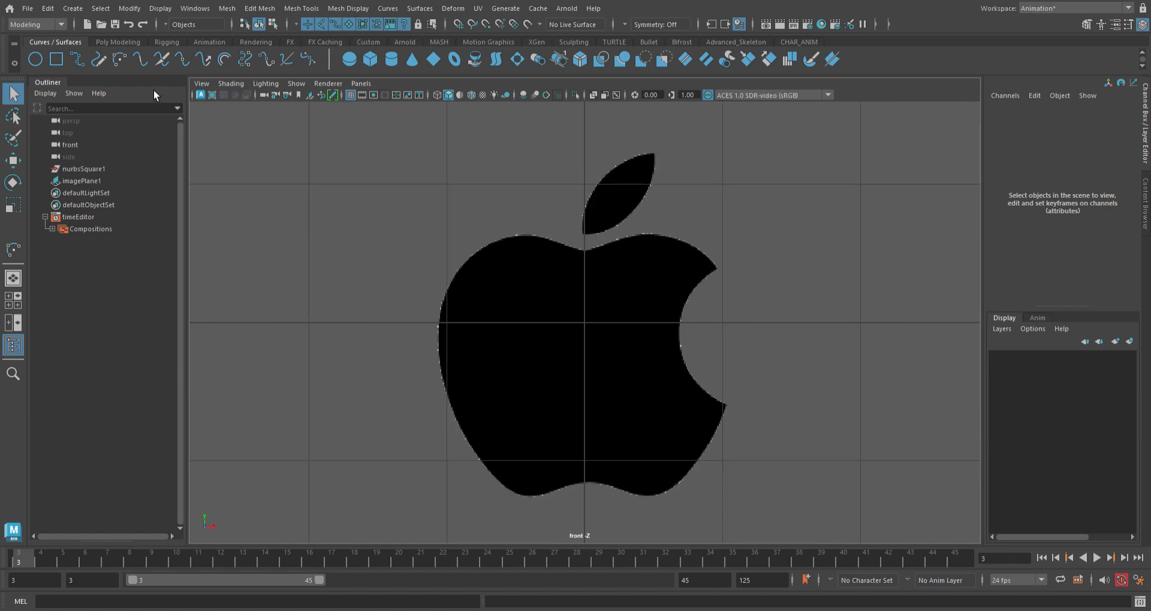
# Start an EP curve at the bite's upper tip and trace the apple's top outline to its upper-left side.
pyautogui.click(86, 60)
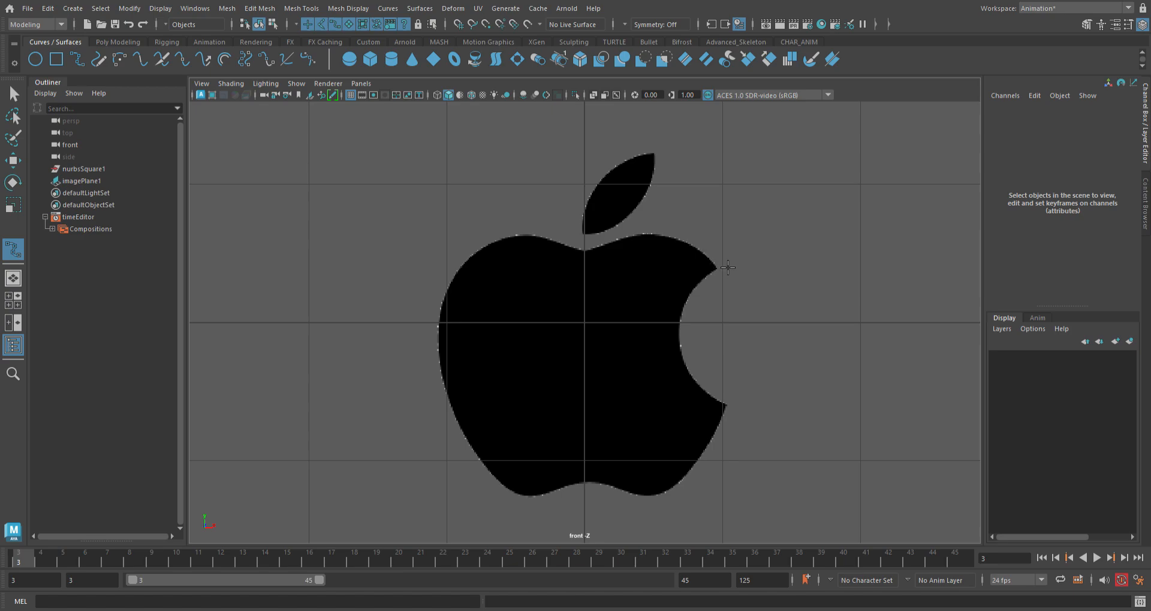
pyautogui.scroll(2, 746, 280)
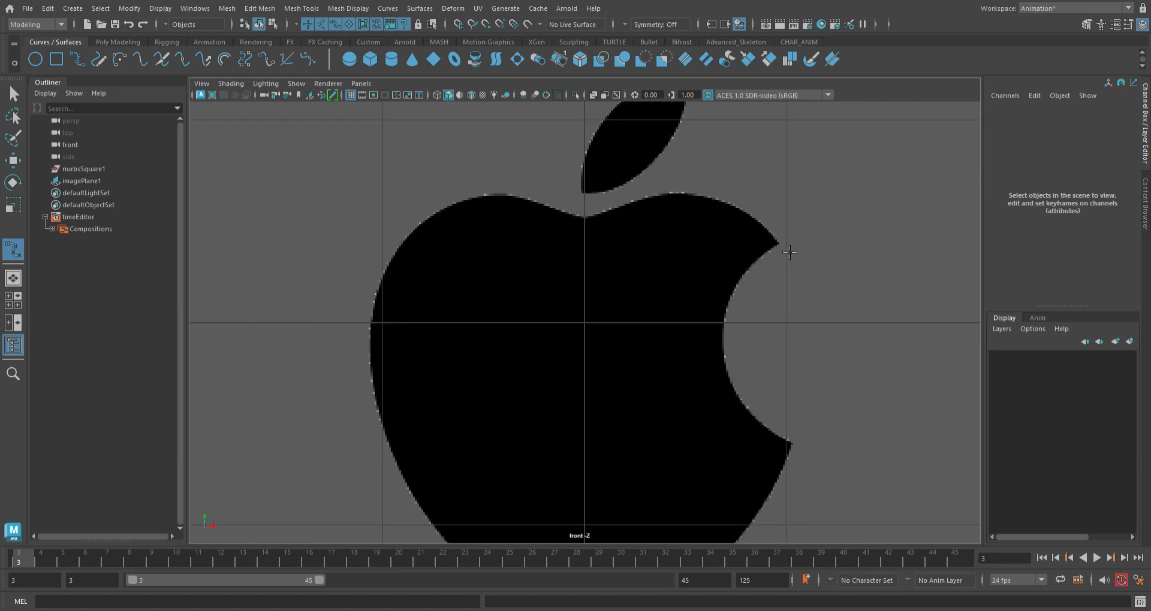
pyautogui.click(779, 244)
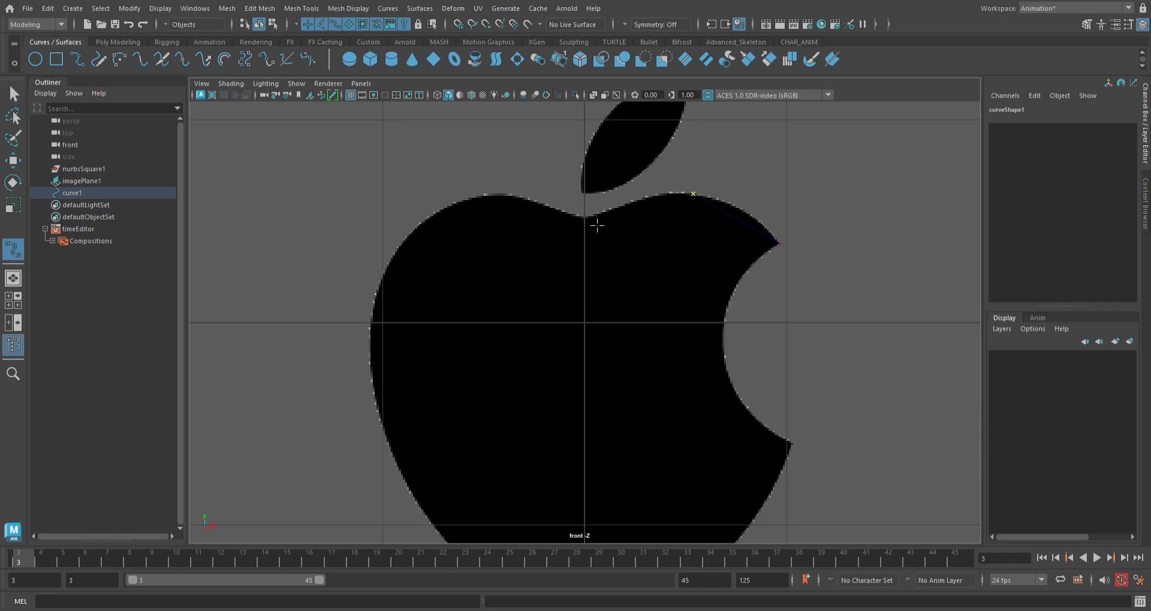
pyautogui.click(586, 216)
pyautogui.click(474, 197)
pyautogui.click(381, 282)
# Continue the curve down the apple's left side and along the bottom to the bite's lower tip, then finish it.
pyautogui.keyDown('alt'); pyautogui.moveTo(442, 352); pyautogui.dragTo(410, 245, button='middle'); pyautogui.keyUp('alt')
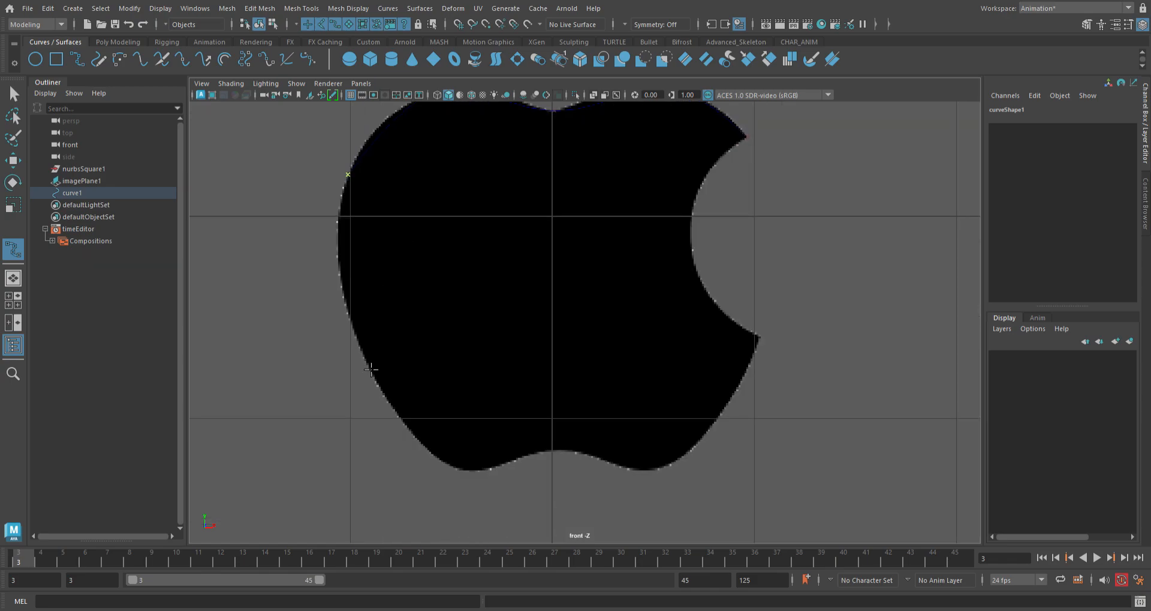
pyautogui.click(374, 370)
pyautogui.click(445, 465)
pyautogui.click(554, 450)
pyautogui.click(676, 462)
pyautogui.click(760, 338)
pyautogui.click(13, 94)
pyautogui.keyDown('alt'); pyautogui.moveTo(652, 221); pyautogui.dragTo(632, 266, button='middle'); pyautogui.keyUp('alt')
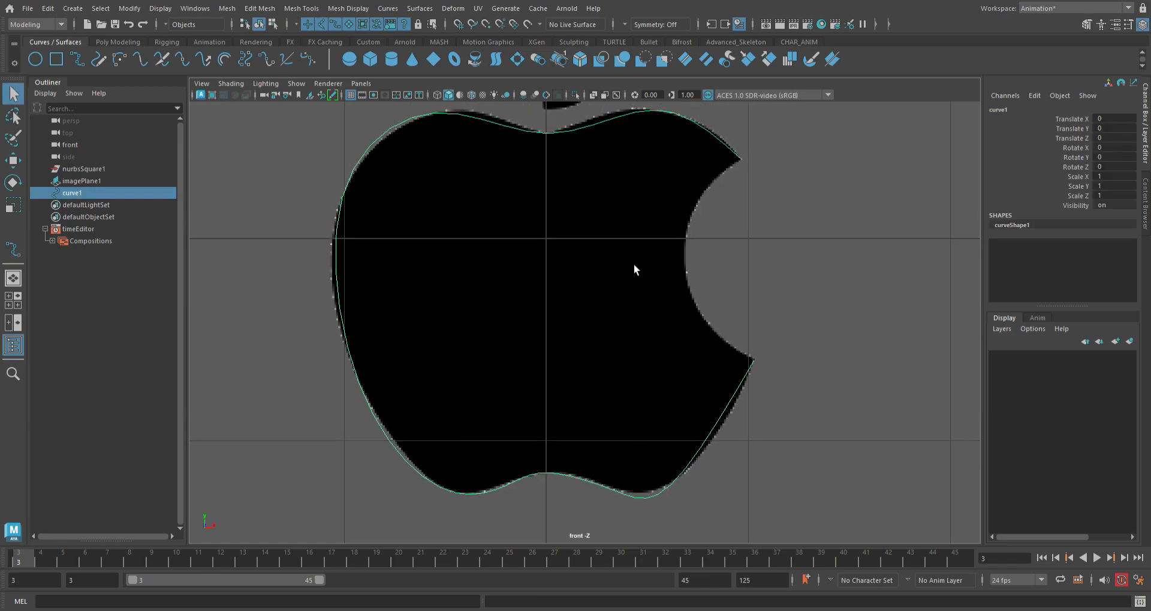
# Start a second EP curve snapped to the end of the apple outline at the bite's lower tip.
pyautogui.click(81, 62)
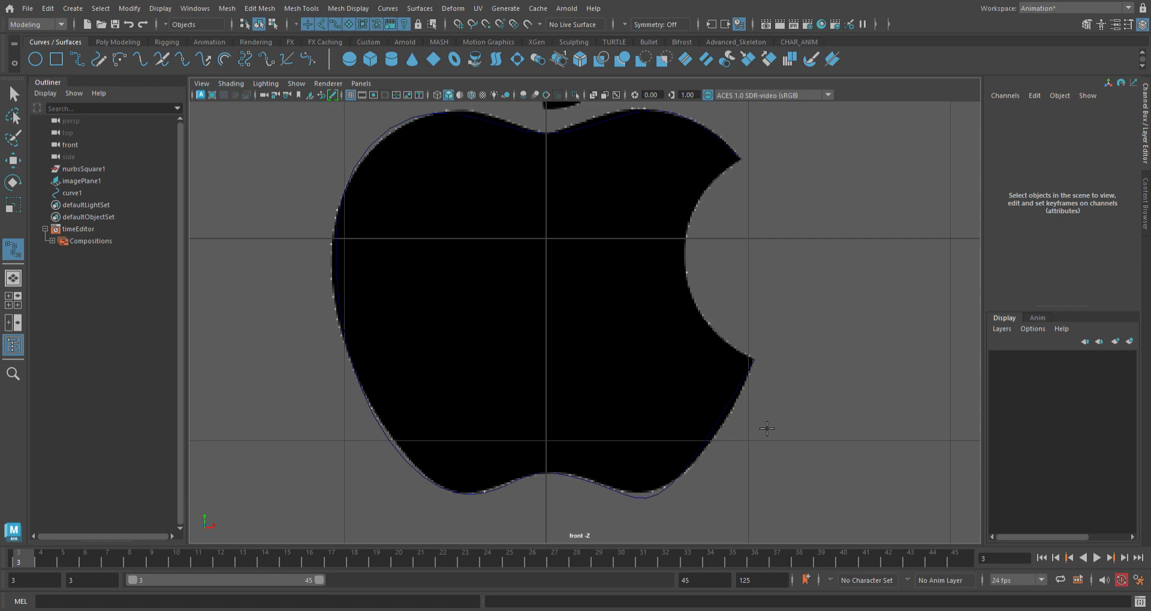
pyautogui.press('c')
pyautogui.click(735, 418)
pyautogui.moveTo(734, 418); pyautogui.dragTo(786, 321)
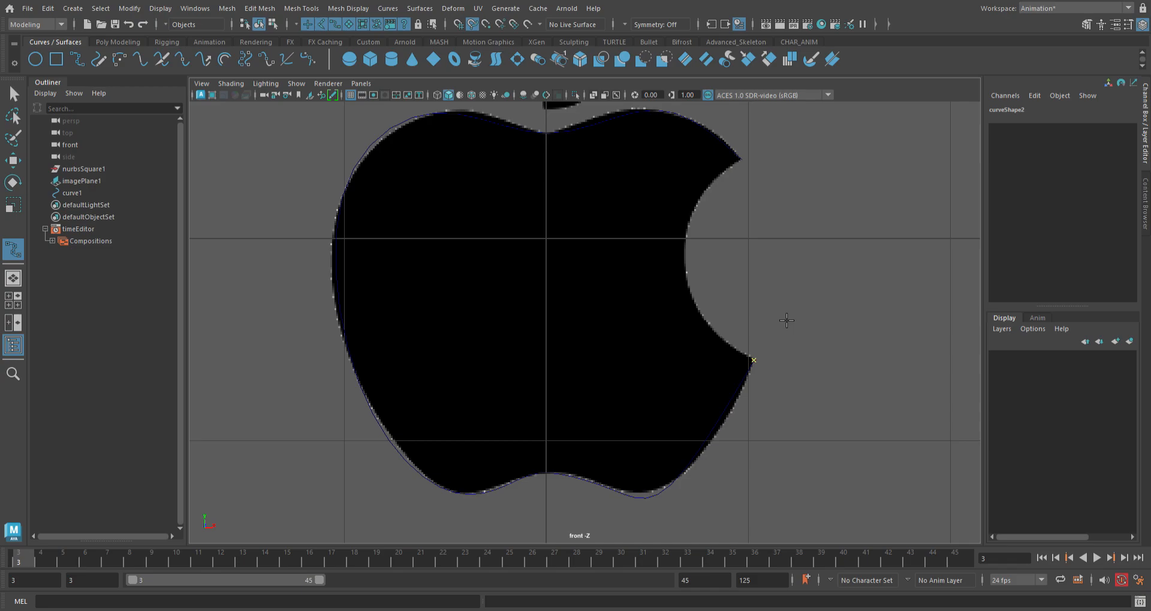
pyautogui.press('Return')
# Trace the bite's edge upward and finish the curve snapped to the outline's start at the upper tip.
pyautogui.moveTo(715, 331); pyautogui.dragTo(687, 261)
pyautogui.moveTo(704, 212); pyautogui.dragTo(707, 206)
pyautogui.press('c')
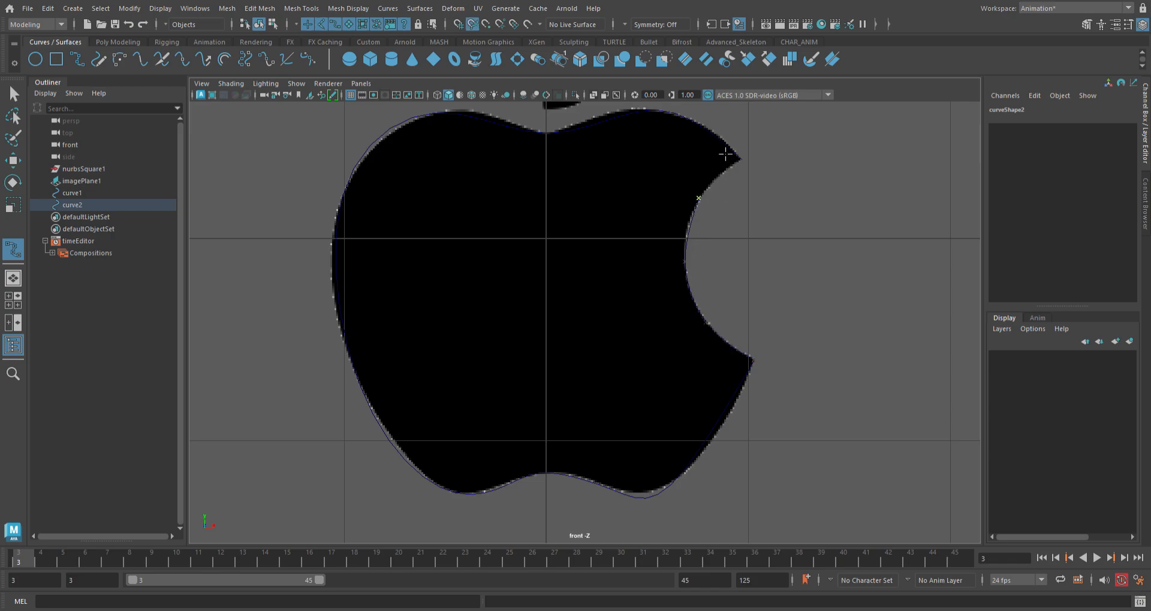
pyautogui.moveTo(731, 147)
pyautogui.mouseDown()
pyautogui.moveTo(787, 201)
pyautogui.moveTo(742, 178)
pyautogui.mouseUp()
pyautogui.hotkey('ctrl', 'z')
pyautogui.press('c')
pyautogui.click(741, 159)
pyautogui.click(20, 95)
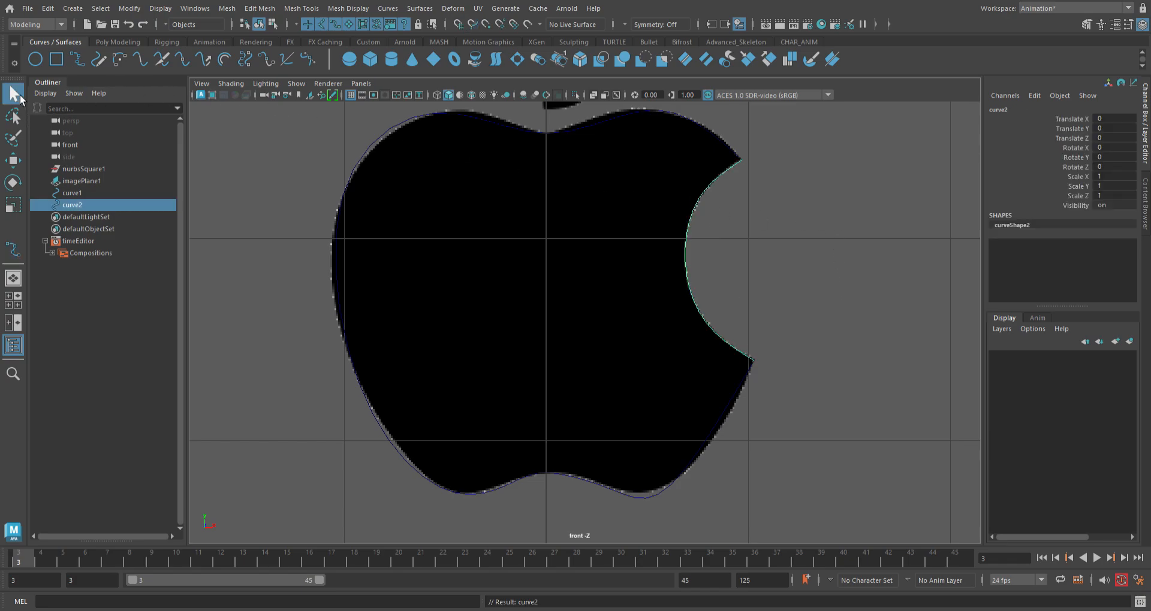
# Select the apple outline and the bite curve and attach them into one curve.
pyautogui.click(724, 141)
pyautogui.click(703, 205)
pyautogui.click(728, 174)
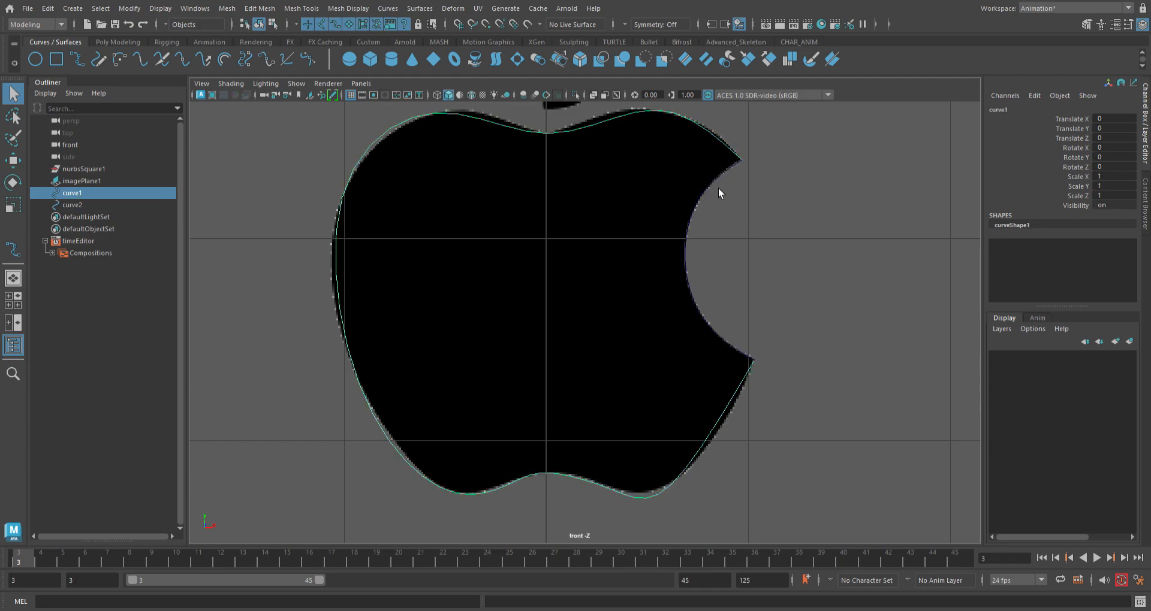
pyautogui.keyDown('shift'); pyautogui.click(718, 189); pyautogui.keyUp('shift')
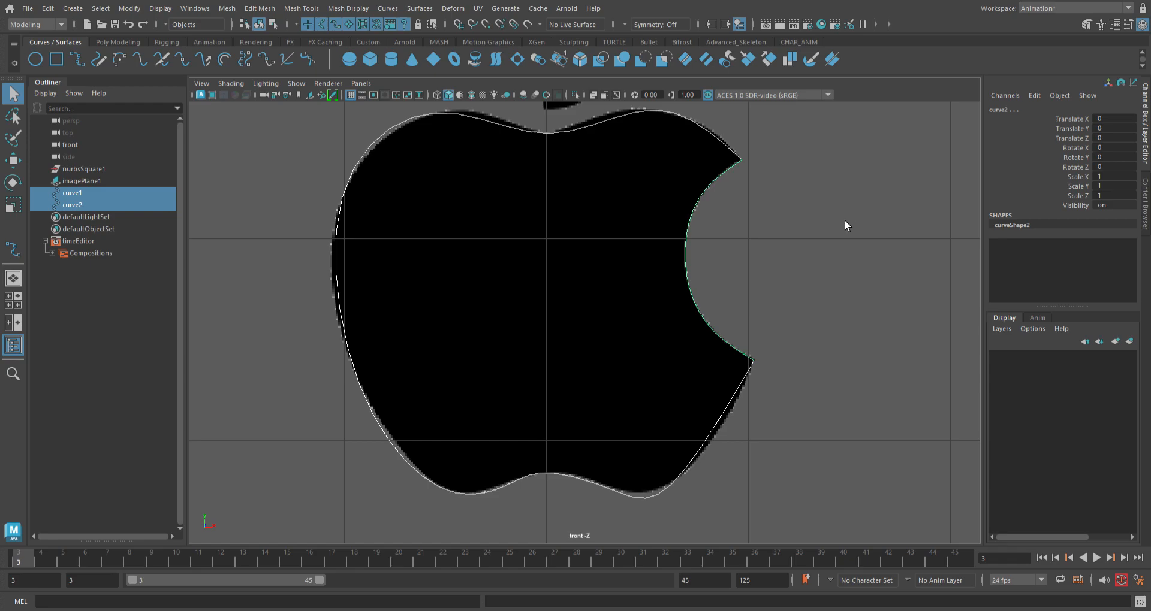
pyautogui.press('g')
# Adjust the control vertices at the apple's upper-left lobe and top dip to fit the logo's edge.
pyautogui.keyDown('alt'); pyautogui.moveTo(527, 196); pyautogui.dragTo(548, 311, button='middle'); pyautogui.keyUp('alt')
pyautogui.scroll(1, 507, 250)
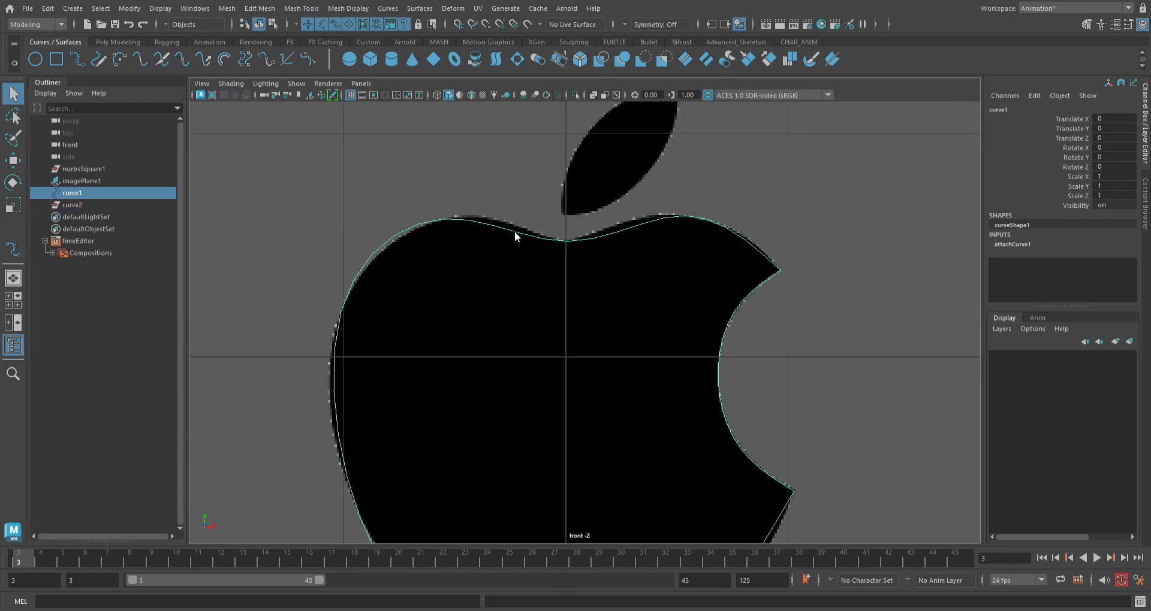
pyautogui.press('F9')
pyautogui.moveTo(420, 166); pyautogui.dragTo(478, 194)
pyautogui.press('w')
pyautogui.moveTo(589, 242)
pyautogui.mouseDown()
pyautogui.moveTo(569, 304)
pyautogui.moveTo(576, 249)
pyautogui.mouseUp()
# Move the control vertices of the apple's upper-right lobe so the curve follows the logo up to the bite.
pyautogui.moveTo(723, 175); pyautogui.dragTo(665, 223)
pyautogui.moveTo(767, 190); pyautogui.dragTo(723, 189)
pyautogui.moveTo(773, 228)
pyautogui.mouseDown()
pyautogui.moveTo(739, 252)
pyautogui.moveTo(765, 240)
pyautogui.mouseUp()
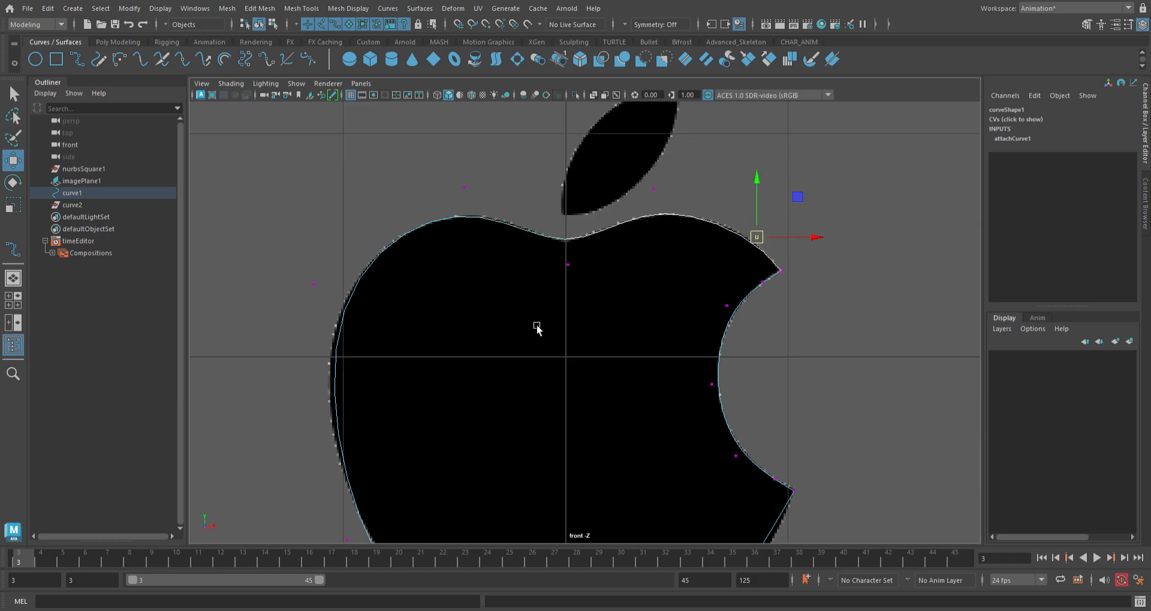
# Move the control vertex beside the apple's upper-left shoulder outward to match the logo's left edge.
pyautogui.keyDown('alt'); pyautogui.moveTo(534, 326); pyautogui.dragTo(626, 243, button='middle'); pyautogui.keyUp('alt')
pyautogui.moveTo(352, 193); pyautogui.dragTo(421, 235)
pyautogui.moveTo(457, 203); pyautogui.dragTo(449, 209)
pyautogui.keyDown('alt'); pyautogui.moveTo(479, 361); pyautogui.dragTo(464, 294, button='middle'); pyautogui.keyUp('alt')
# Reposition the control vertices around the apple's bottom-left lobe until the curve follows the logo's edge.
pyautogui.moveTo(376, 337); pyautogui.dragTo(470, 395)
pyautogui.moveTo(544, 483)
pyautogui.mouseDown()
pyautogui.moveTo(513, 536)
pyautogui.moveTo(544, 499)
pyautogui.mouseUp()
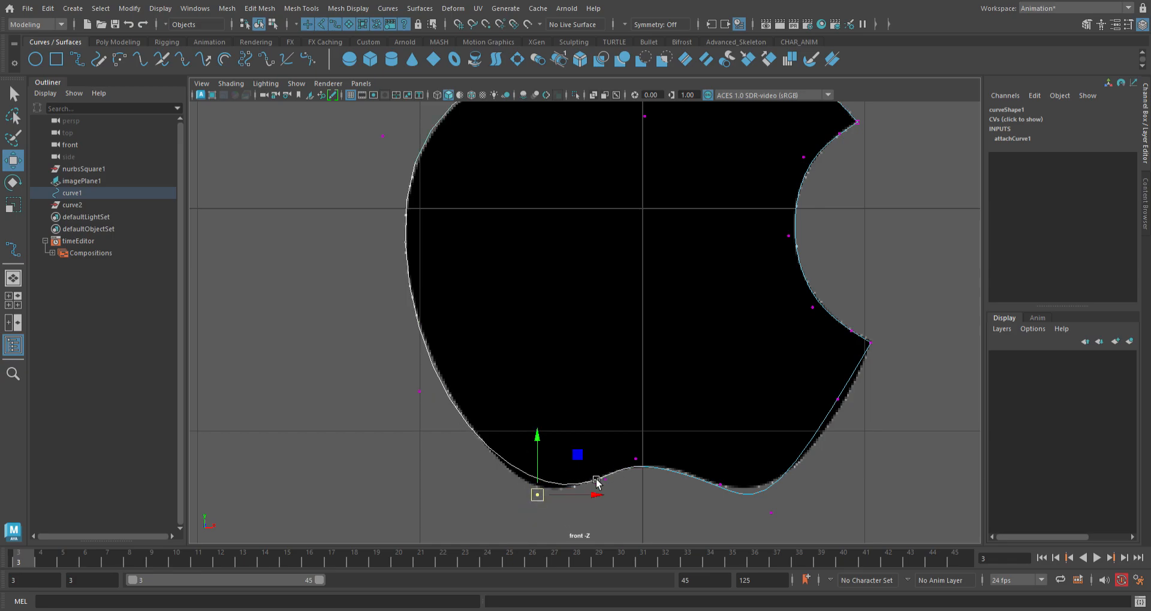
pyautogui.moveTo(546, 458); pyautogui.dragTo(557, 469)
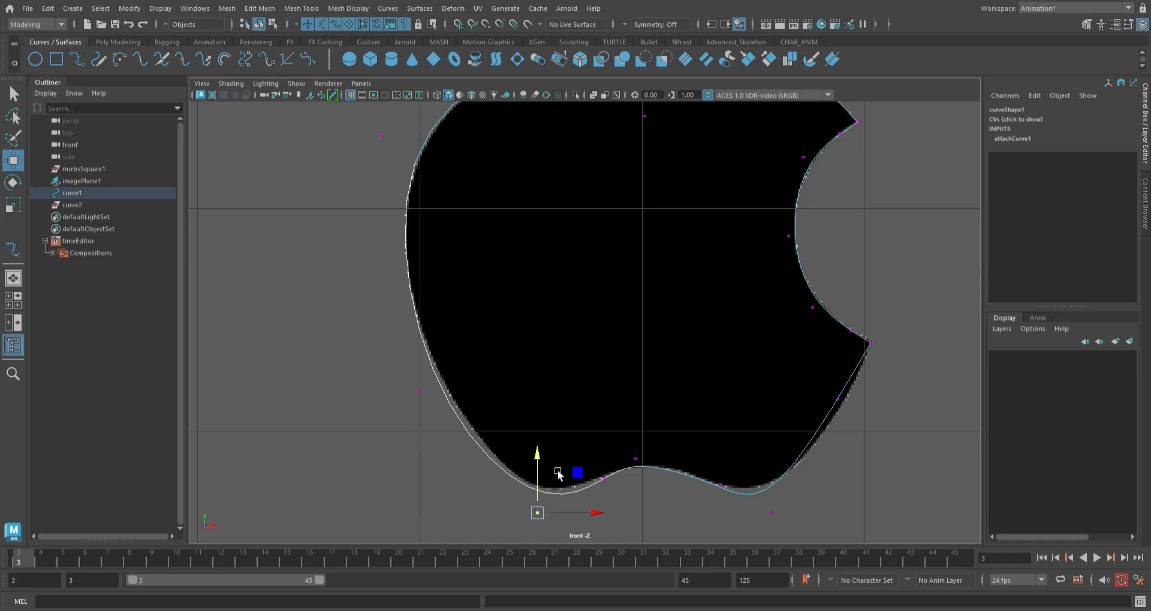
pyautogui.moveTo(539, 509); pyautogui.dragTo(630, 485)
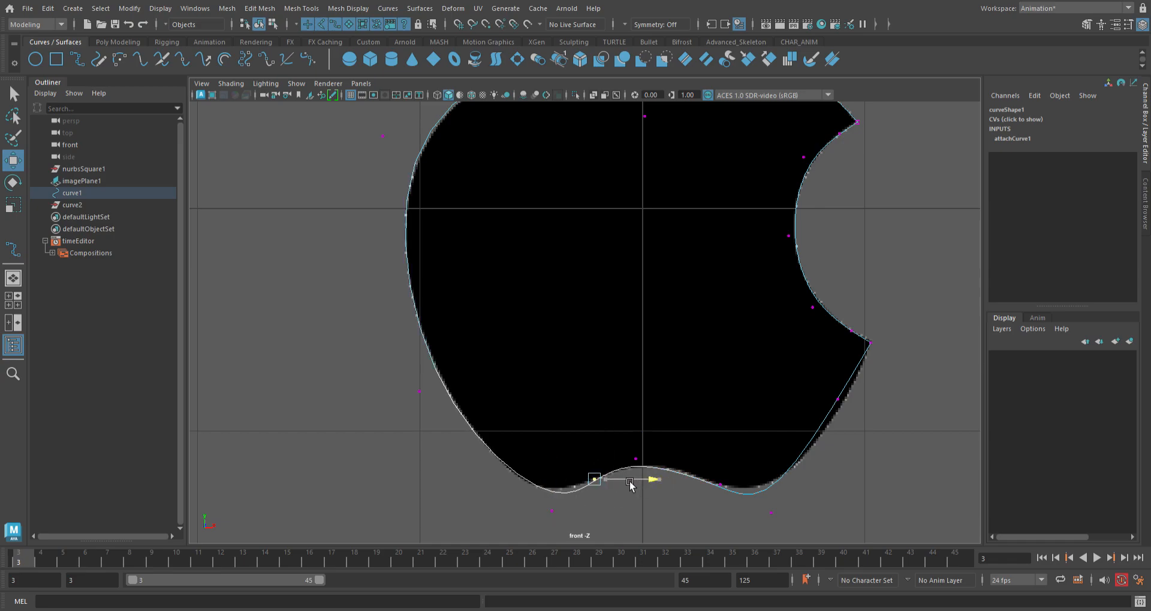
pyautogui.click(552, 511)
pyautogui.moveTo(564, 499); pyautogui.dragTo(562, 488, button='middle')
pyautogui.moveTo(606, 501); pyautogui.dragTo(584, 503)
# Reposition the control vertices of the apple's bottom-right lobe and lower-right side to fit the logo's edge.
pyautogui.click(721, 487)
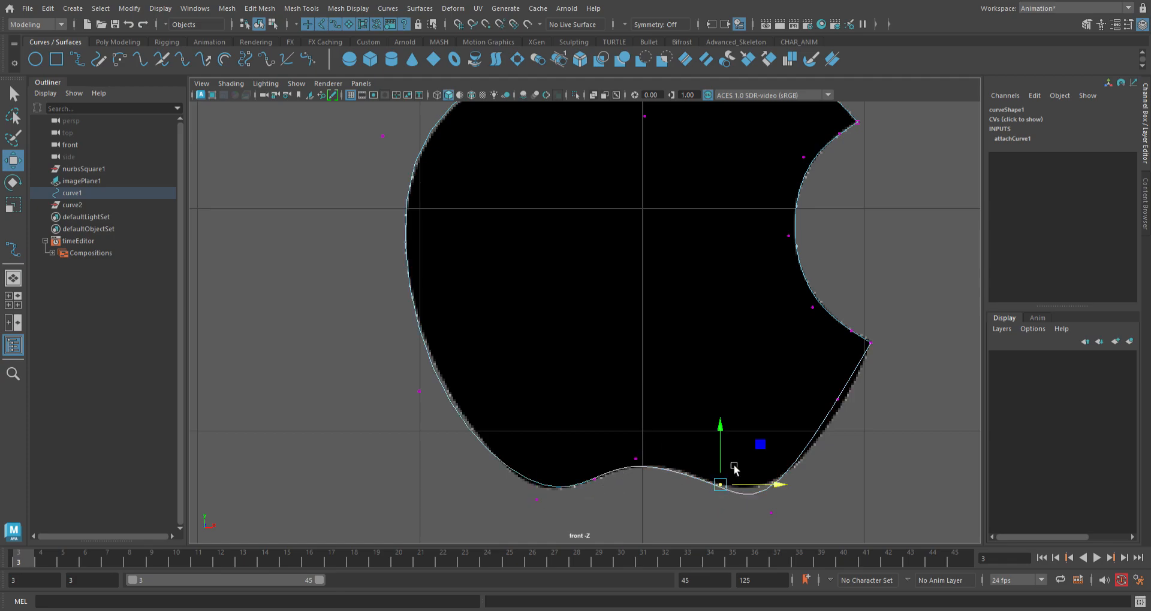
pyautogui.moveTo(797, 490)
pyautogui.mouseDown()
pyautogui.moveTo(735, 556)
pyautogui.moveTo(783, 477)
pyautogui.mouseUp()
pyautogui.click(841, 398)
pyautogui.moveTo(873, 400); pyautogui.dragTo(892, 405)
pyautogui.moveTo(760, 487); pyautogui.dragTo(819, 505)
# Leave control vertex editing and select the whole apple outline curve in object mode.
pyautogui.keyDown('alt'); pyautogui.moveTo(792, 403); pyautogui.dragTo(691, 537, button='middle'); pyautogui.keyUp('alt')
pyautogui.moveTo(792, 215); pyautogui.dragTo(795, 212, button='right')
pyautogui.click(809, 315)
pyautogui.click(703, 336)
# Draw an EP curve from the leaf's lower tip to its upper tip on the logo image.
pyautogui.moveTo(587, 326)
pyautogui.keyDown('alt'); pyautogui.mouseDown(button='middle')
pyautogui.moveTo(534, 375)
pyautogui.moveTo(585, 339)
pyautogui.mouseUp(button='middle'); pyautogui.keyUp('alt')
pyautogui.click(87, 58)
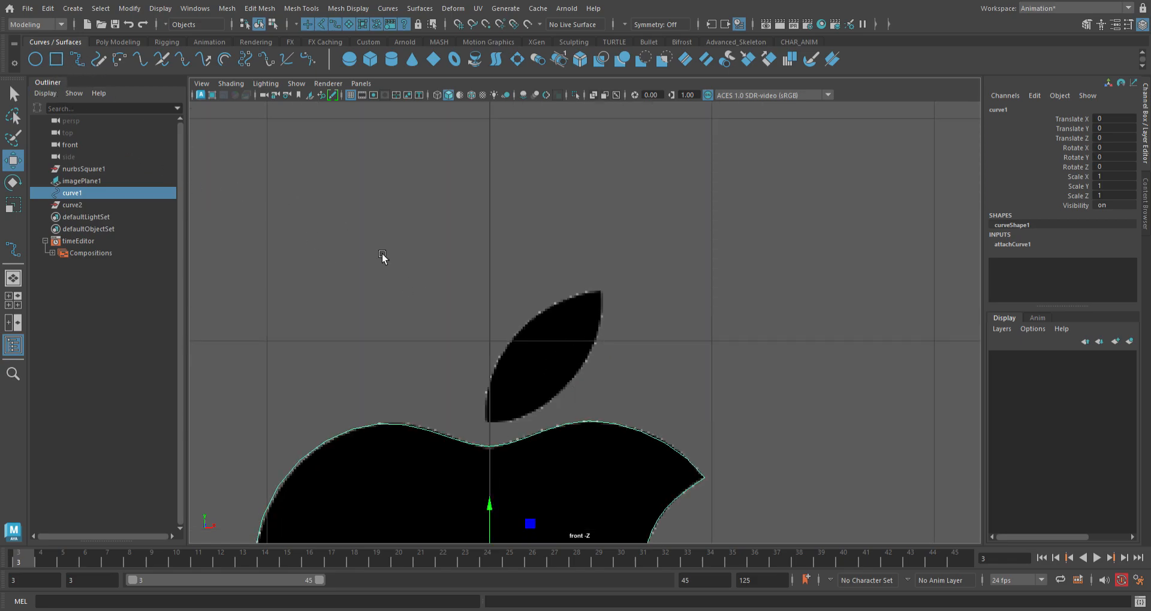
pyautogui.click(485, 423)
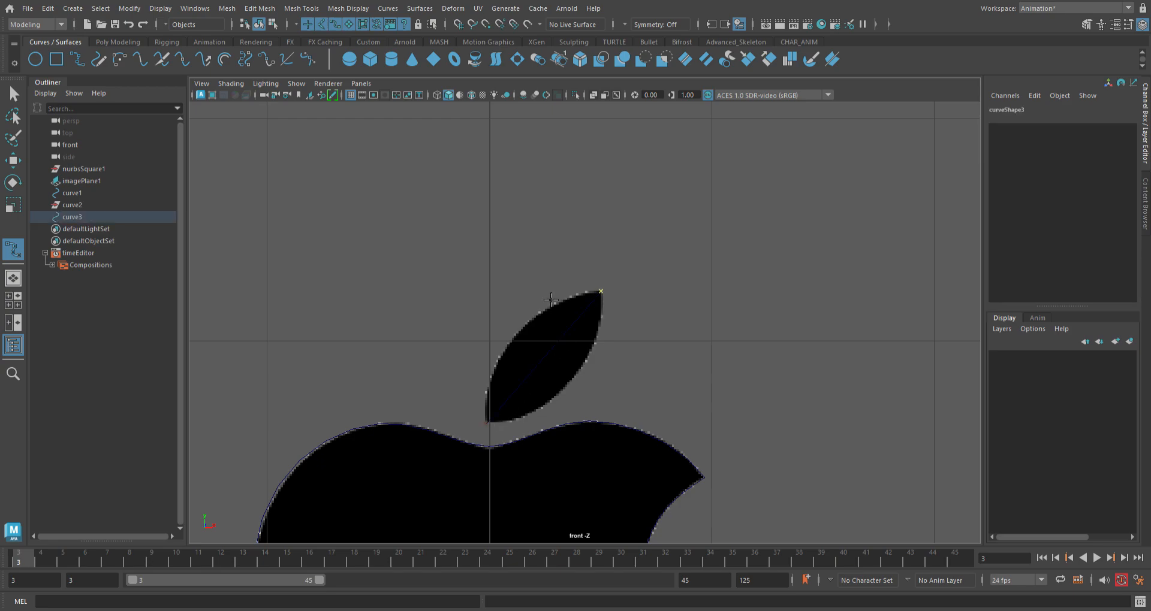
pyautogui.press('q')
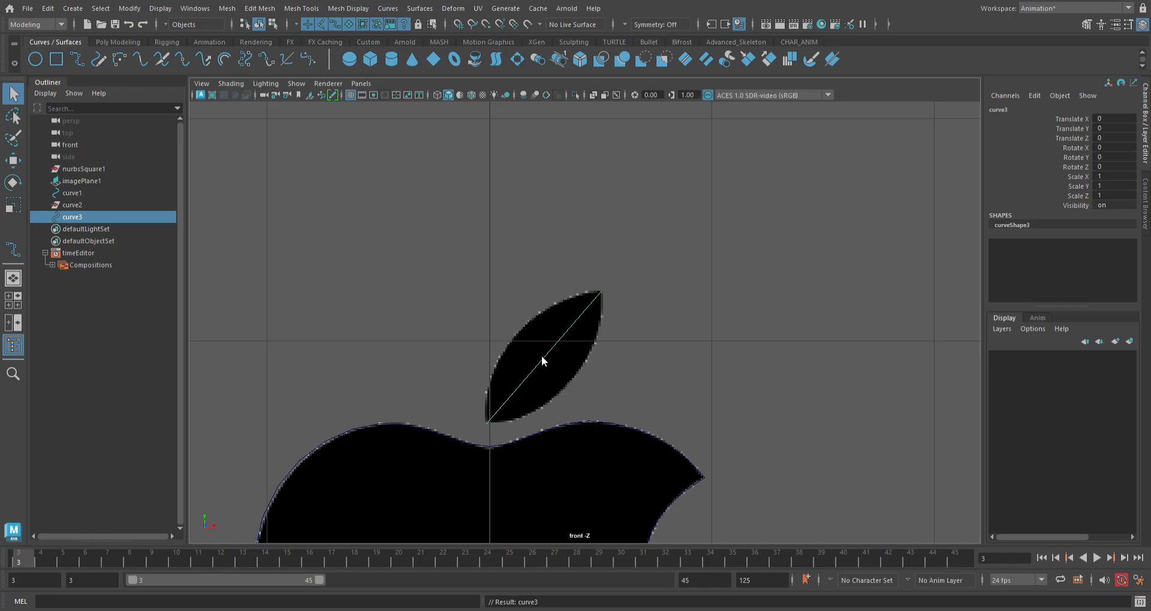
# Move the leaf curve's two middle control vertices outward so the curve follows the leaf's upper-left edge.
pyautogui.press('F8')
pyautogui.moveTo(487, 303); pyautogui.dragTo(584, 394)
pyautogui.press('w')
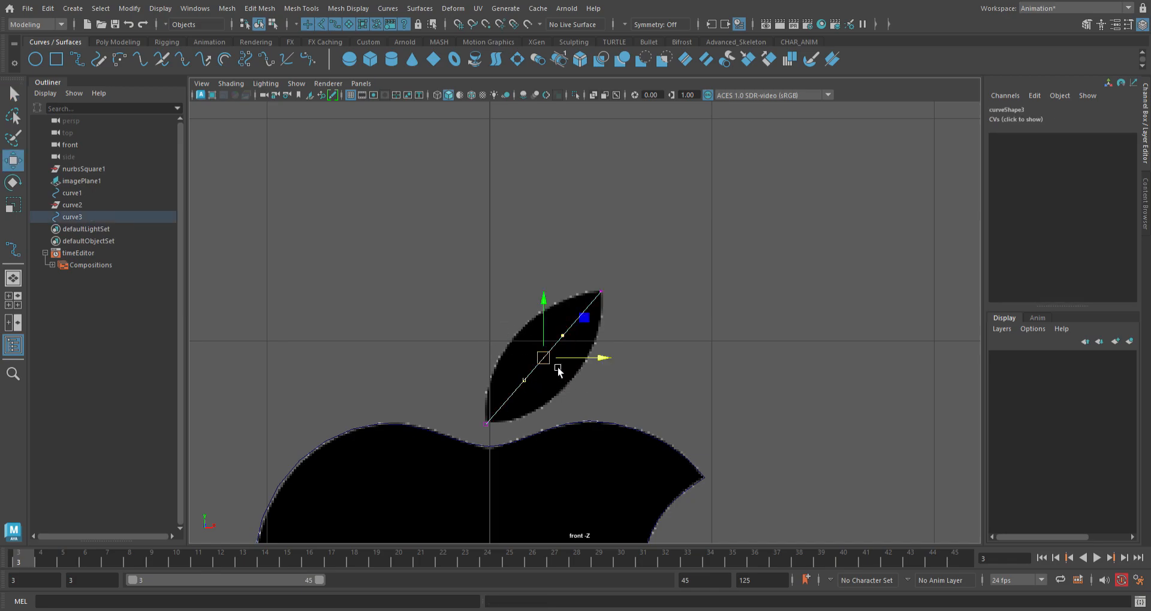
pyautogui.moveTo(555, 364); pyautogui.dragTo(515, 336, button='middle')
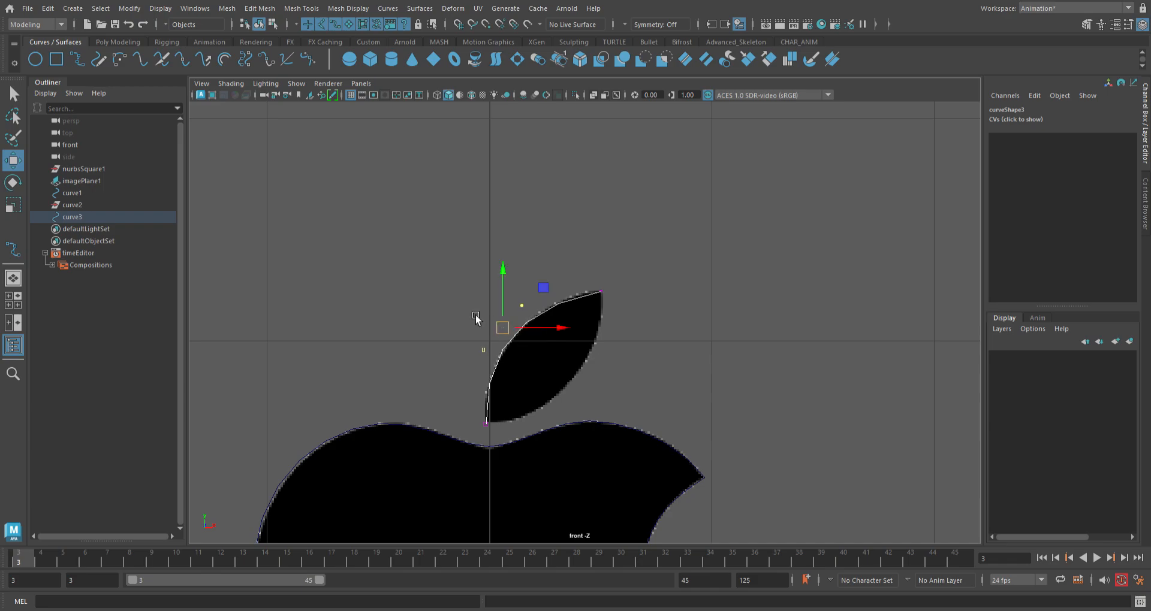
# Draw a second EP curve between the leaf's tips, snapping its ends to the first leaf curve.
pyautogui.click(76, 59)
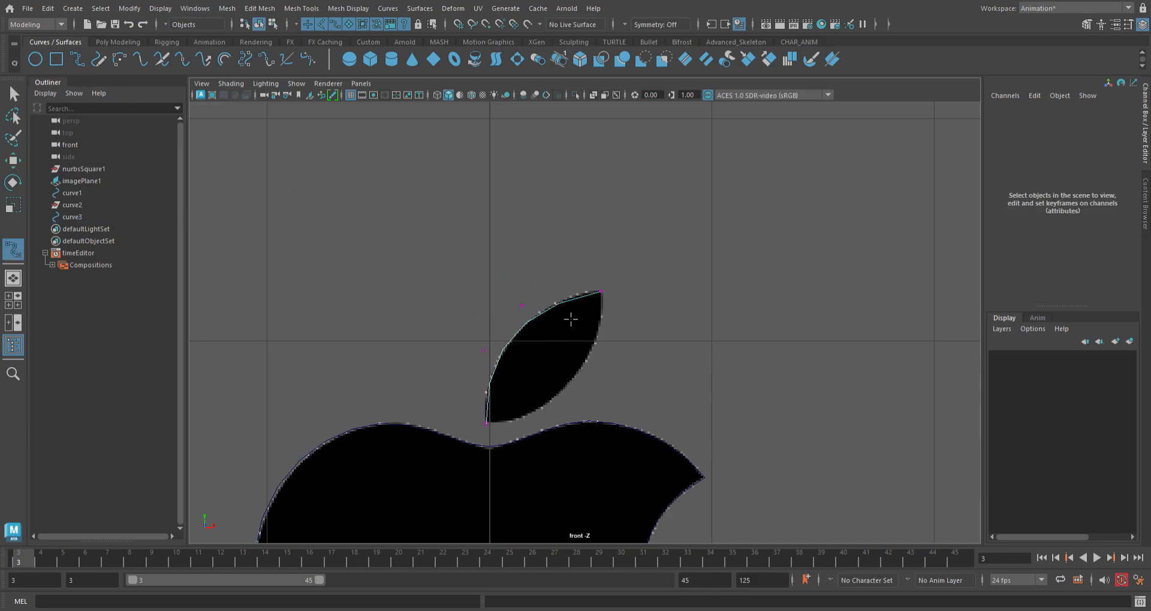
pyautogui.press('c')
pyautogui.press('Return')
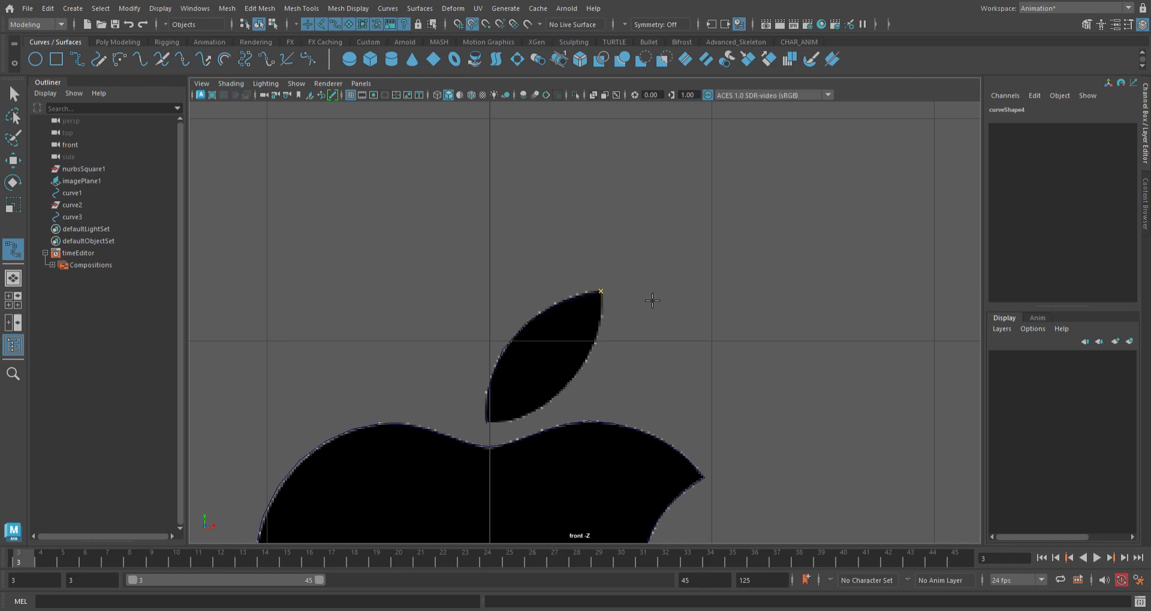
pyautogui.moveTo(496, 417); pyautogui.dragTo(503, 507)
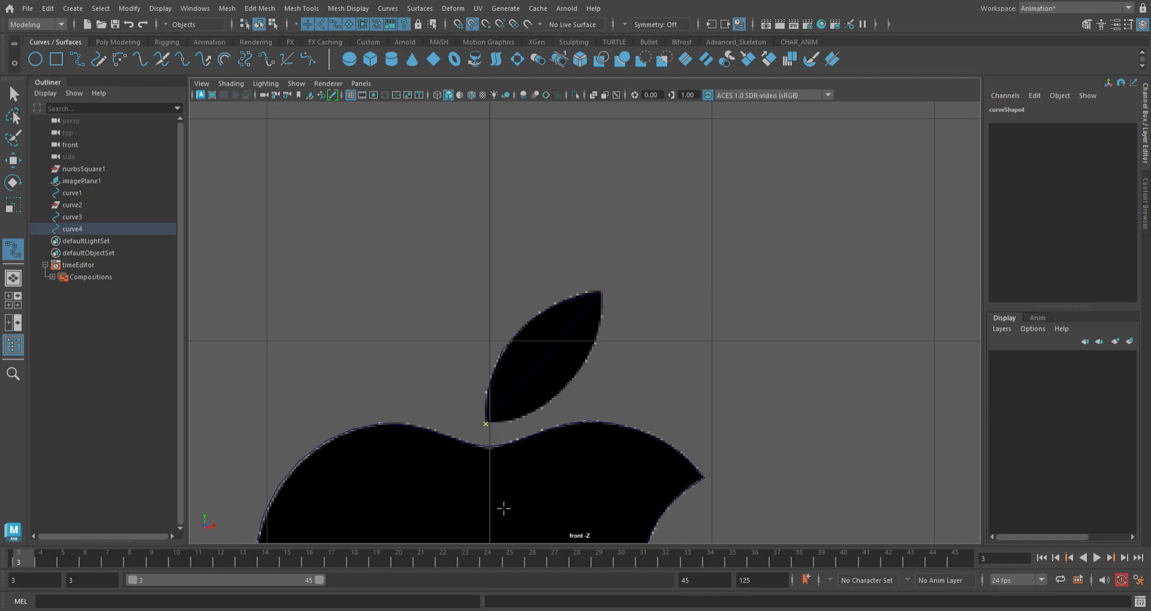
pyautogui.press('q')
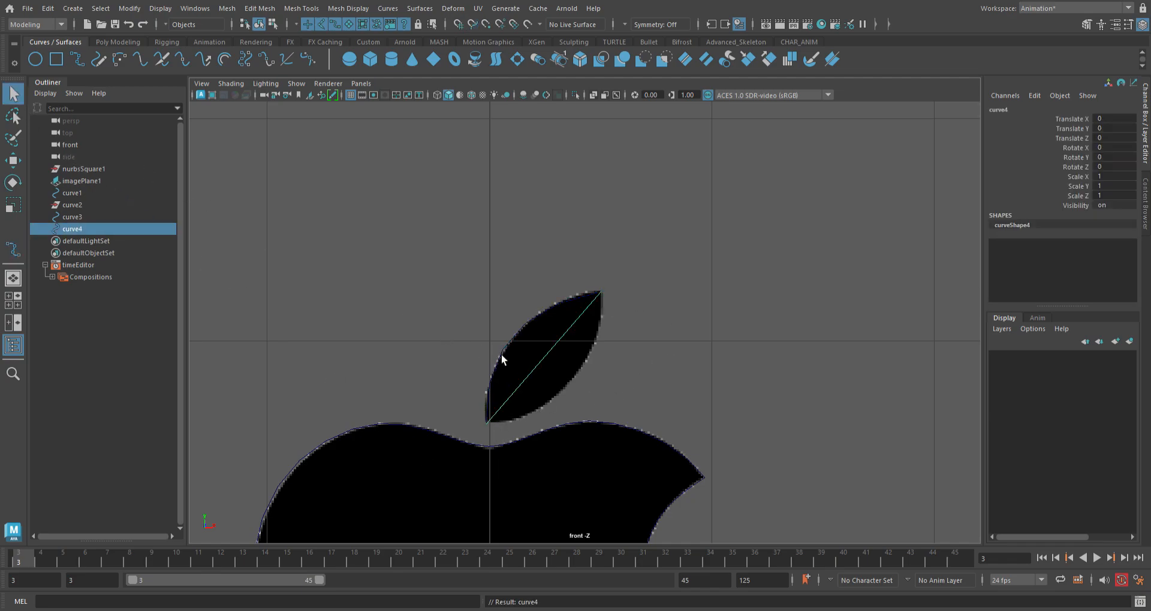
# Move the second leaf curve's middle control vertices outward to fit the leaf's lower-right edge.
pyautogui.click(534, 382)
pyautogui.hotkey('ctrl', 'z')
pyautogui.press('F8')
pyautogui.moveTo(523, 330); pyautogui.dragTo(555, 426)
pyautogui.press('w')
pyautogui.press('e')
pyautogui.press('r')
pyautogui.press('w')
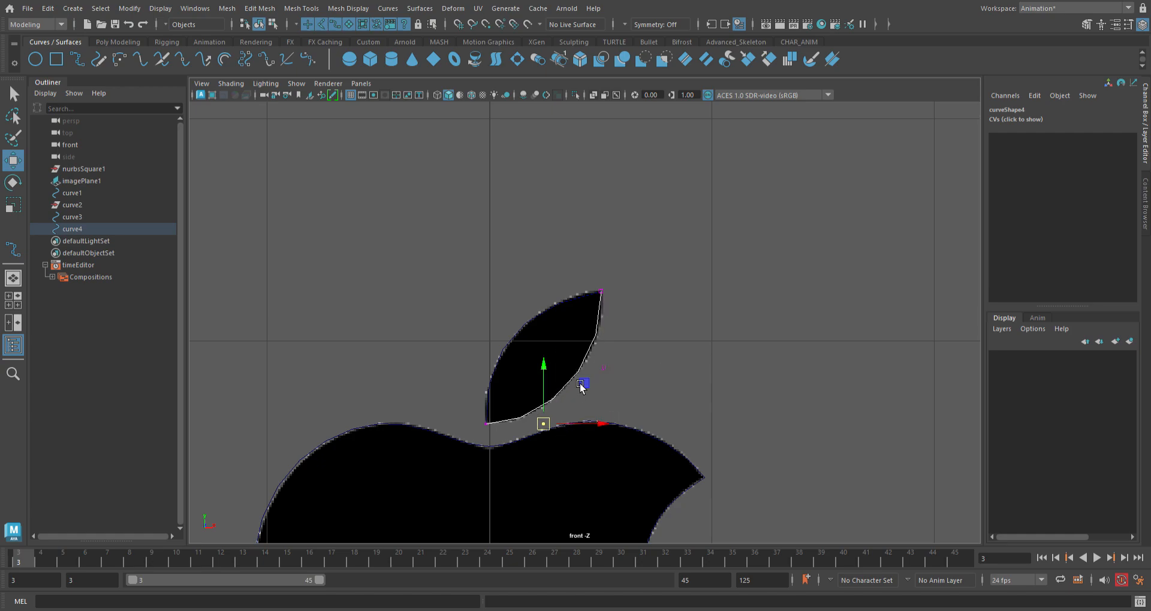
# Return to object mode, select both leaf curves and attach them into one outline.
pyautogui.press('F8')
pyautogui.click(577, 331)
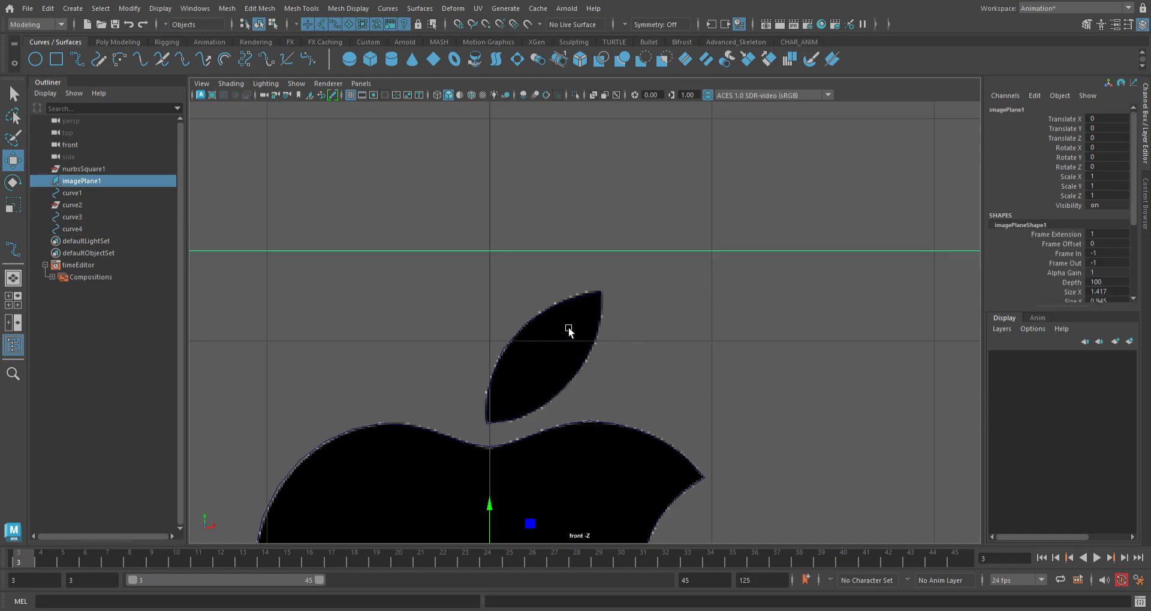
pyautogui.click(552, 316)
pyautogui.keyDown('shift'); pyautogui.click(587, 370); pyautogui.keyUp('shift')
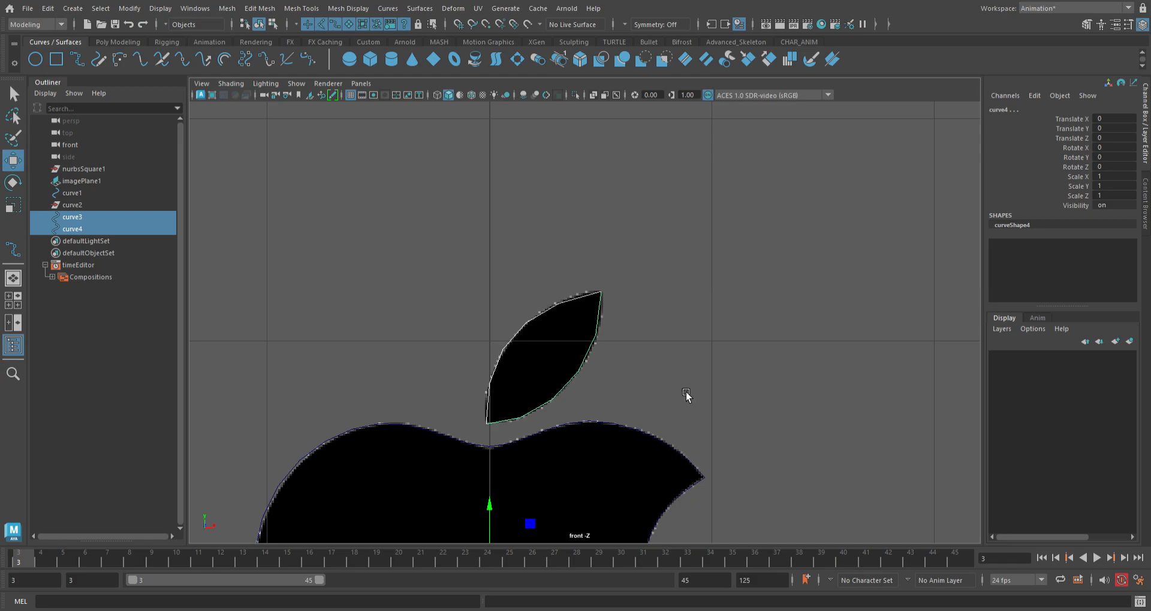
pyautogui.click(565, 323)
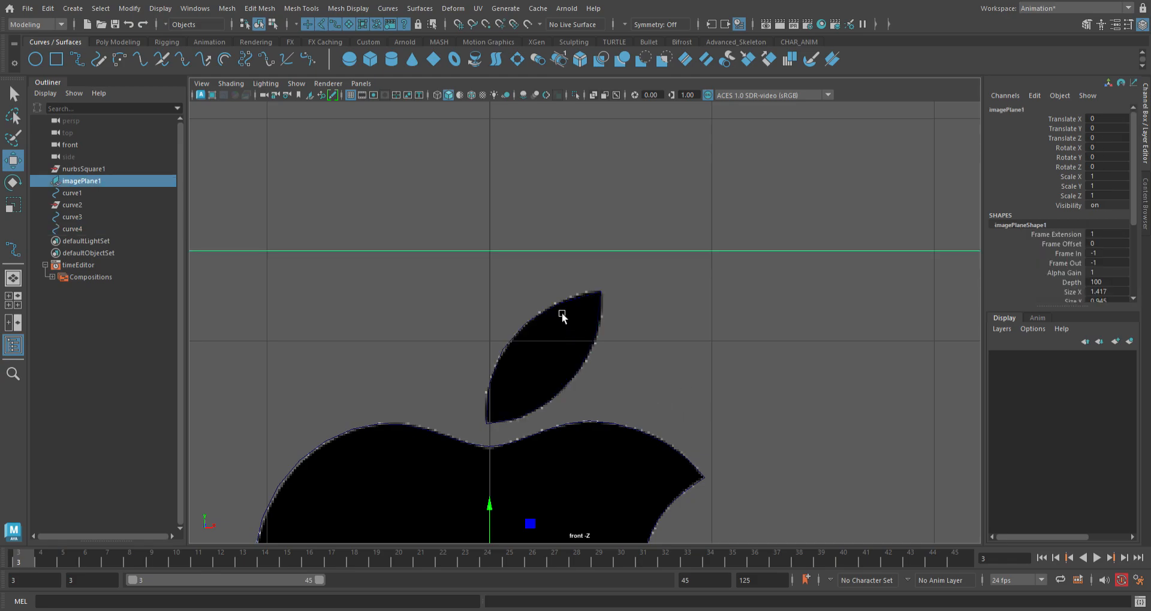
pyautogui.click(561, 313)
pyautogui.keyDown('shift'); pyautogui.click(592, 369); pyautogui.keyUp('shift')
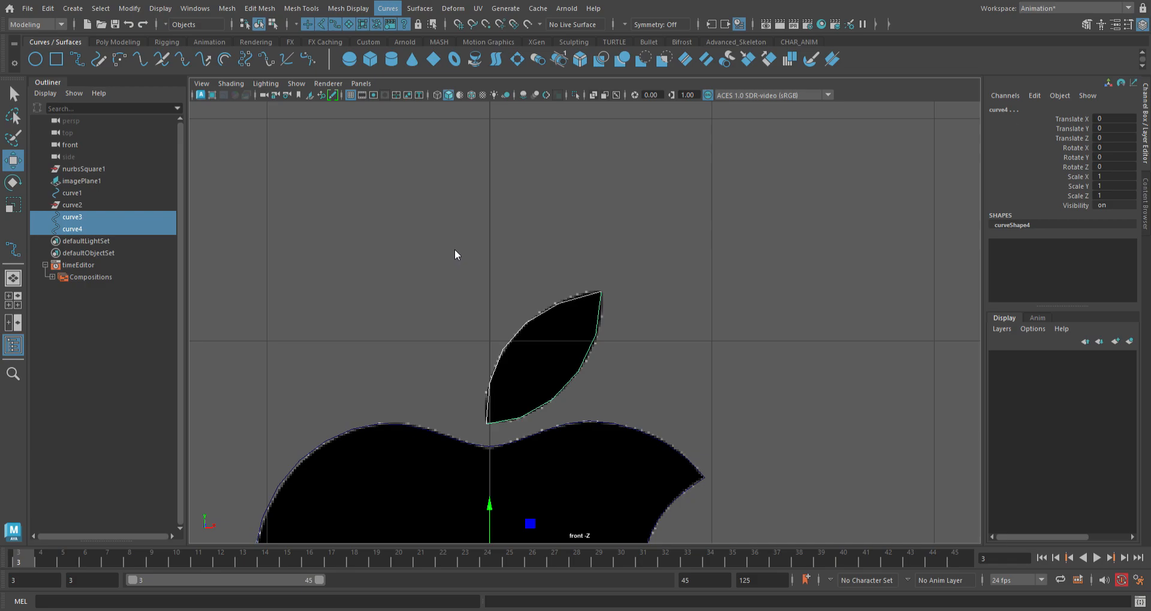
pyautogui.hotkey('ctrl', 'z')
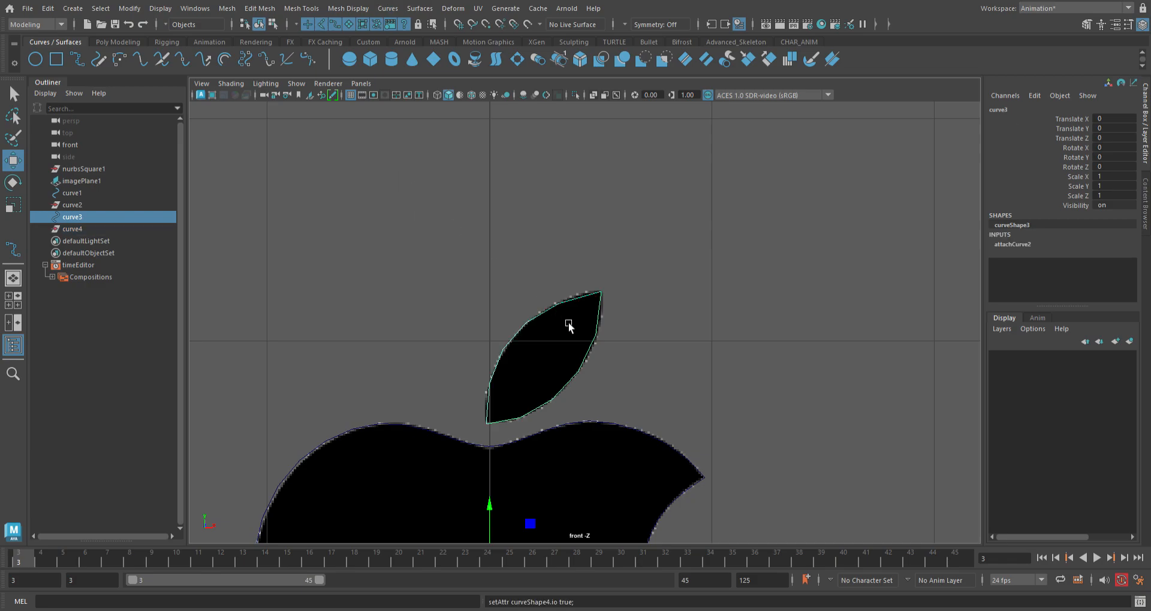
pyautogui.hotkey('ctrl', 'z')
# Select the leaf outline curve and move its pivot up from the grid origin toward the leaf's base.
pyautogui.scroll(-6, 599, 404)
pyautogui.click(596, 448)
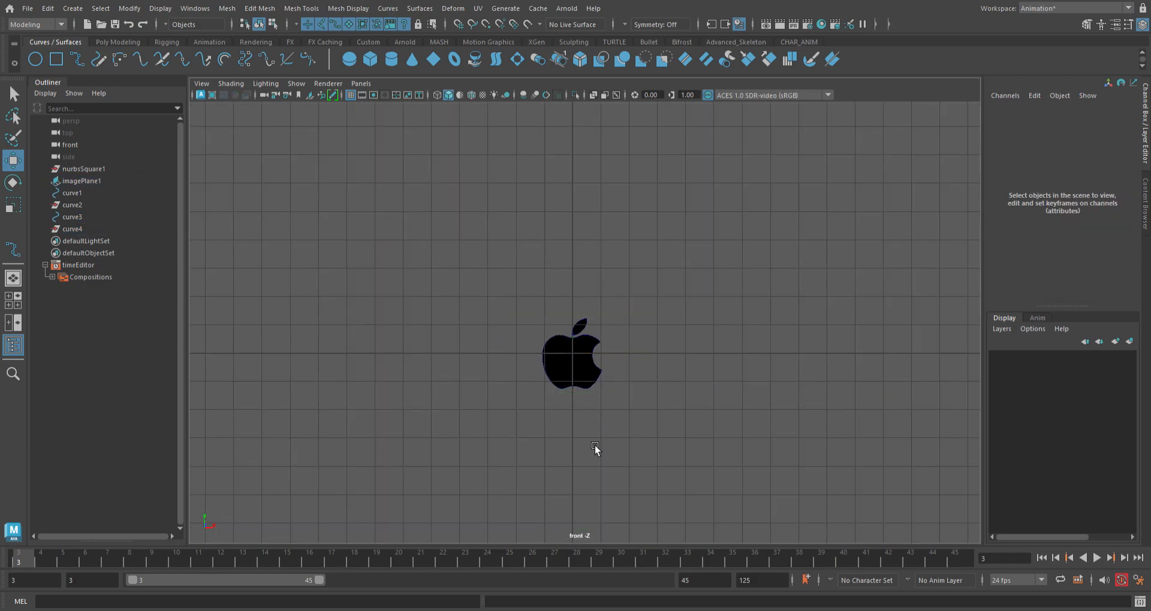
pyautogui.scroll(4, 590, 433)
pyautogui.click(589, 343)
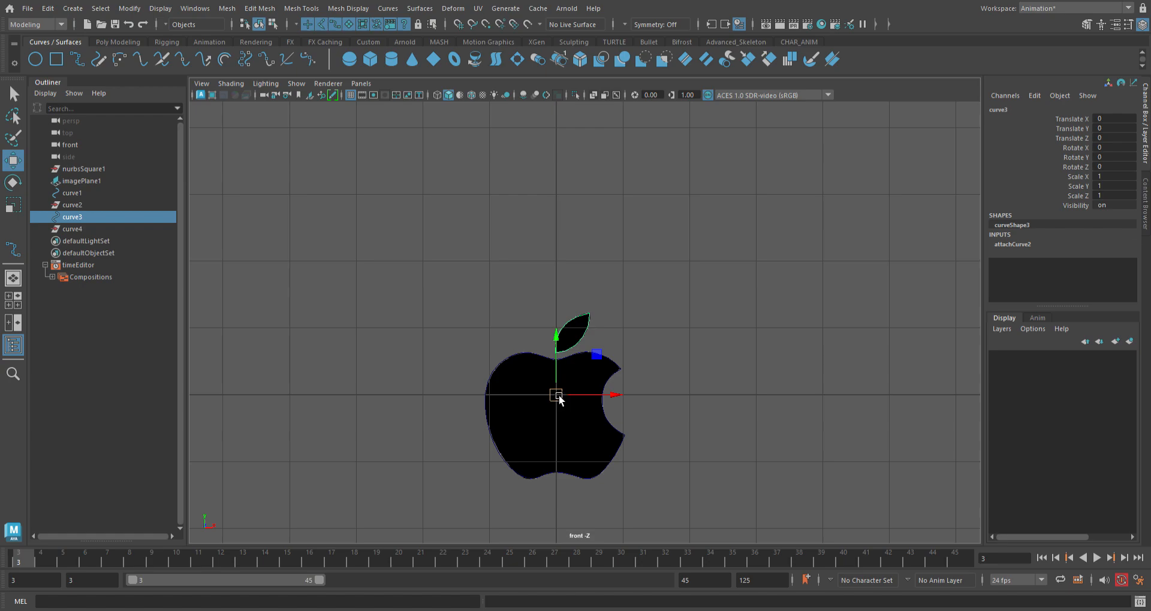
pyautogui.scroll(3, 559, 398)
pyautogui.scroll(1, 559, 399)
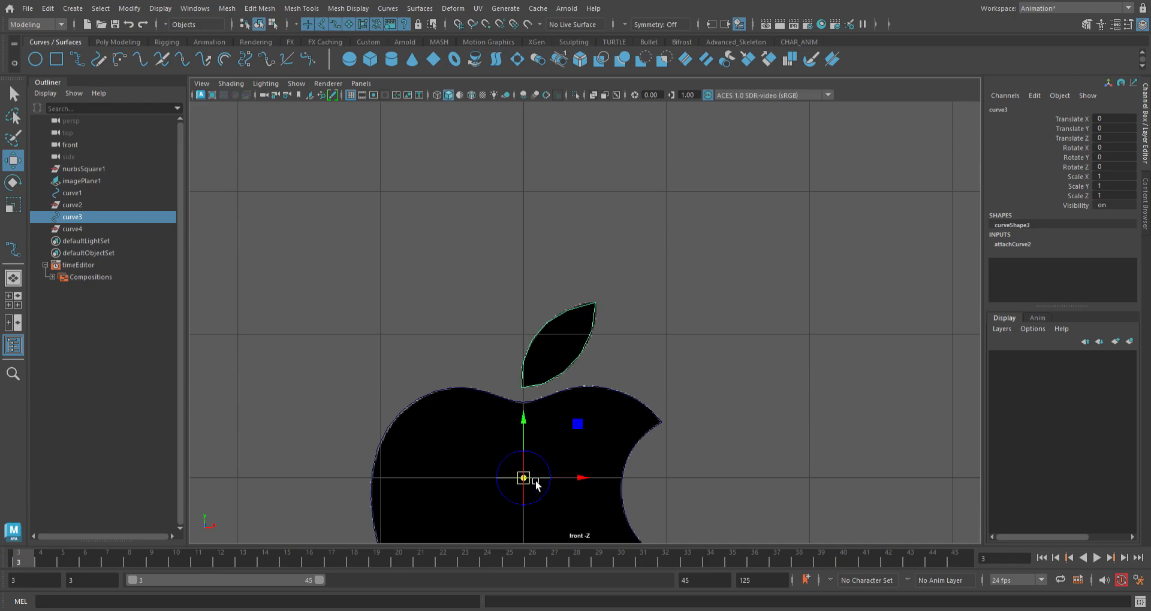
pyautogui.click(542, 415)
pyautogui.hotkey('ctrl', 'z')
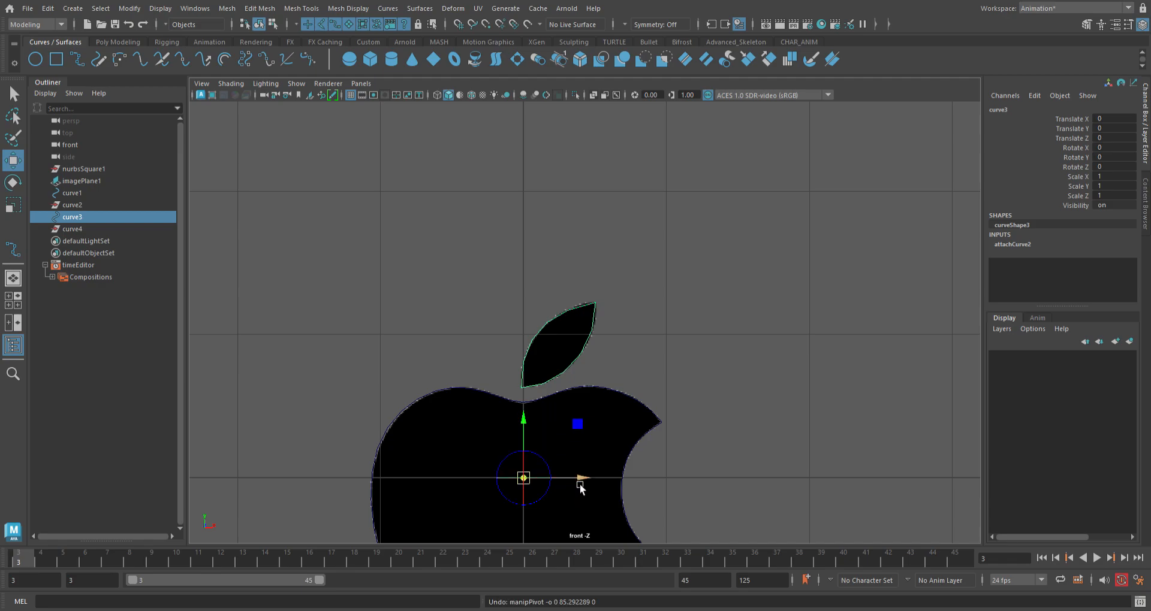
pyautogui.moveTo(527, 418); pyautogui.dragTo(537, 371)
pyautogui.moveTo(574, 405); pyautogui.dragTo(565, 404)
pyautogui.scroll(2, 506, 439)
pyautogui.scroll(2, 507, 441)
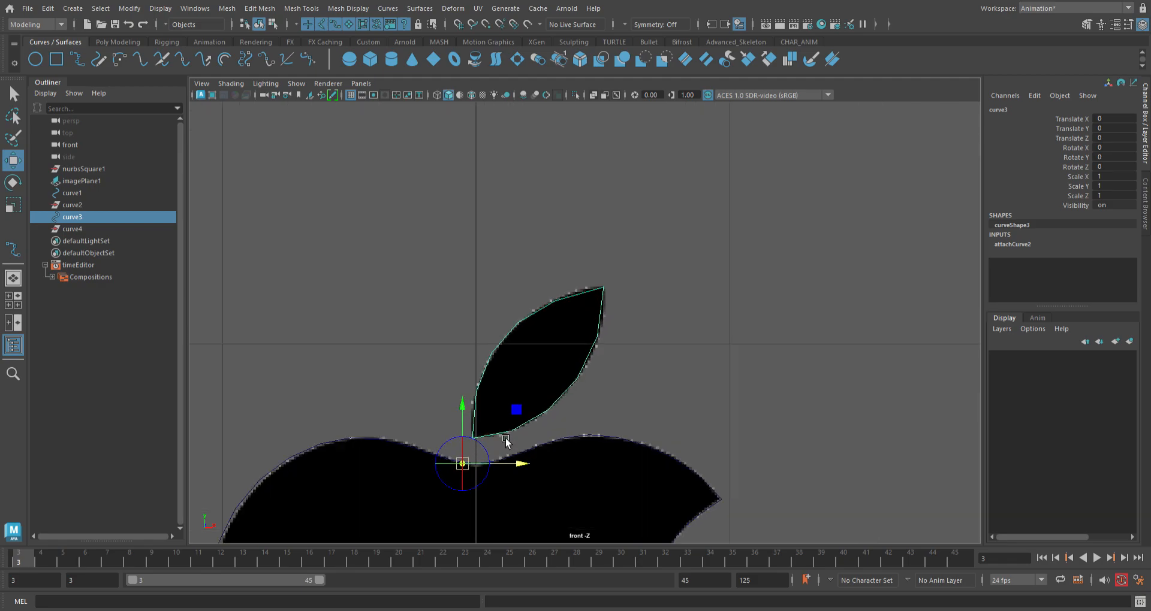
# Undo the sideways pivot shift and snap the leaf curve's pivot to the leaf's lower tip.
pyautogui.press('v')
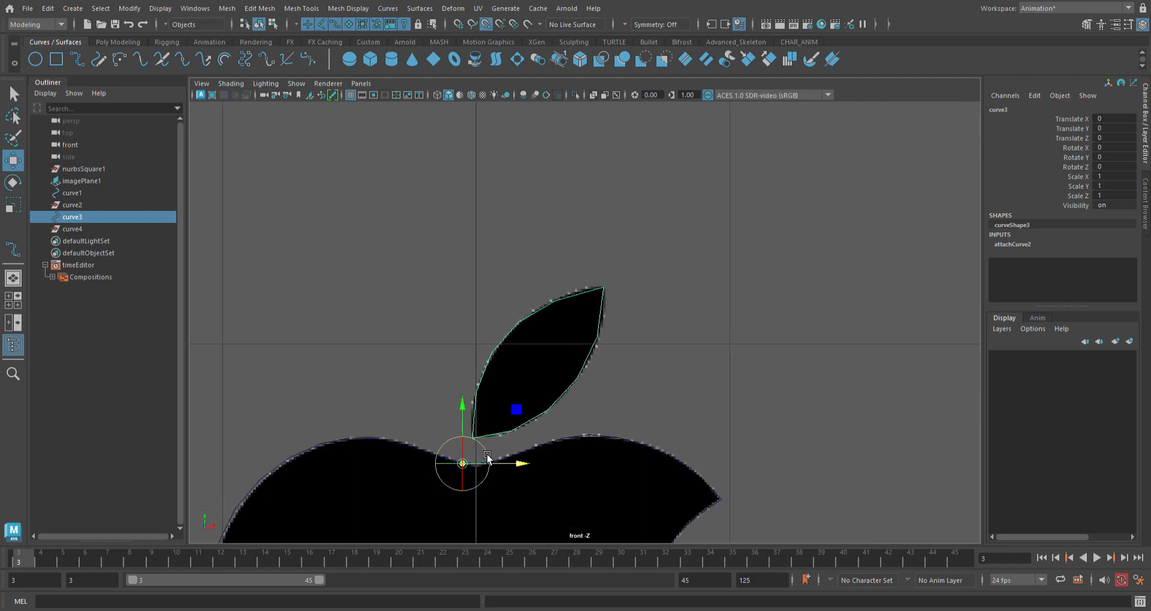
pyautogui.moveTo(492, 442); pyautogui.dragTo(472, 454)
pyautogui.hotkey('ctrl', 'z')
pyautogui.hotkey('ctrl', 'z')
pyautogui.press('d')
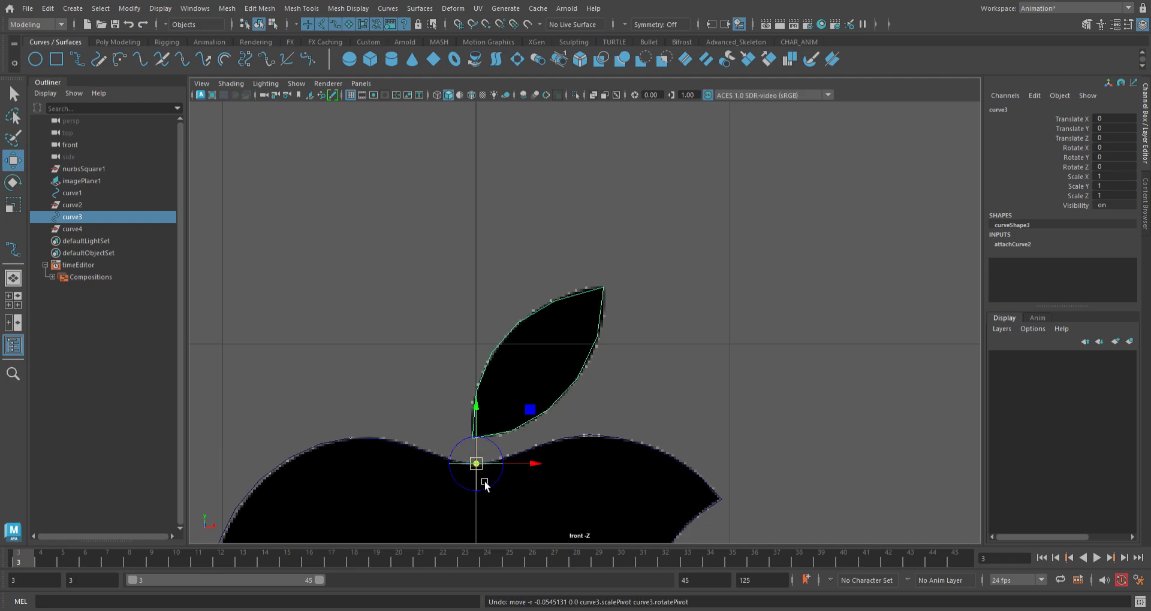
pyautogui.press('v')
pyautogui.moveTo(485, 426); pyautogui.dragTo(487, 406)
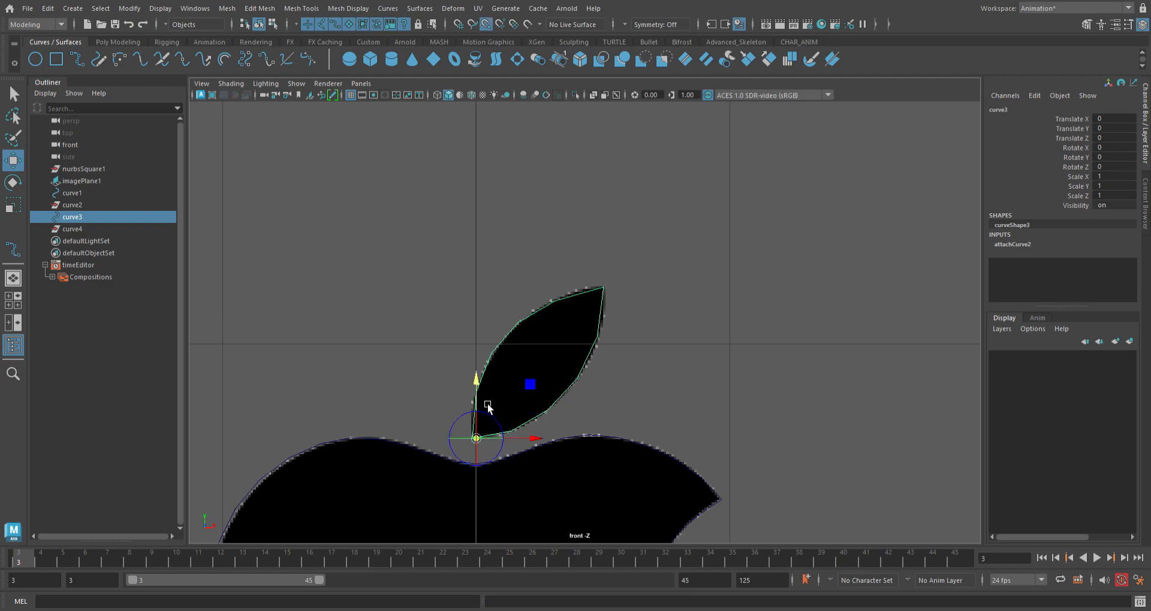
pyautogui.moveTo(534, 443); pyautogui.dragTo(490, 447)
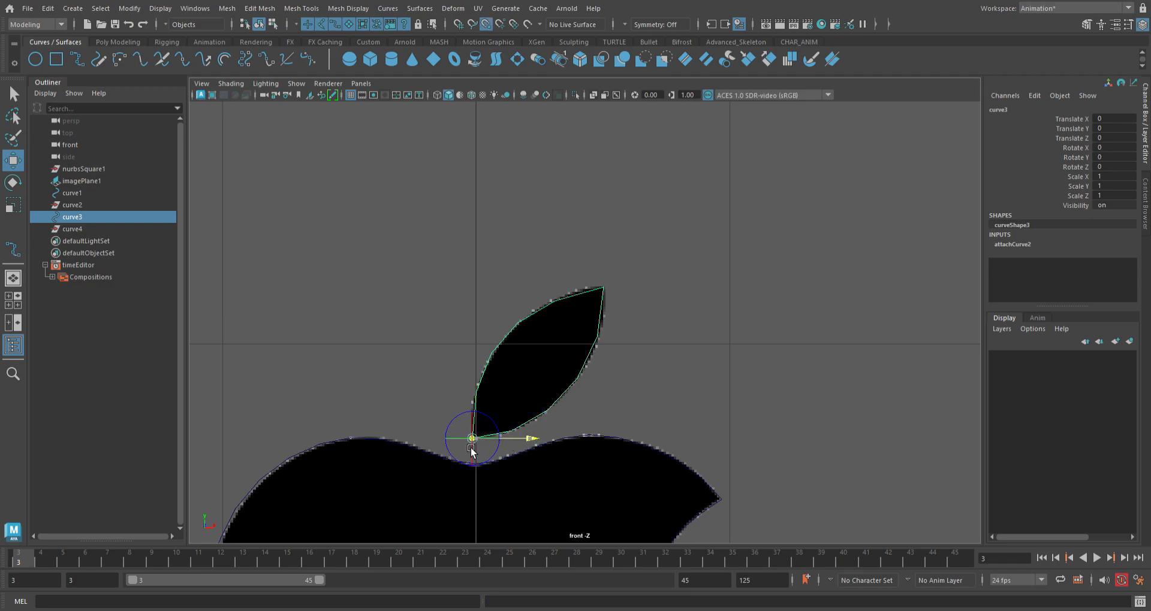
# Reselect the leaf outline curve and center its pivot.
pyautogui.click(547, 408)
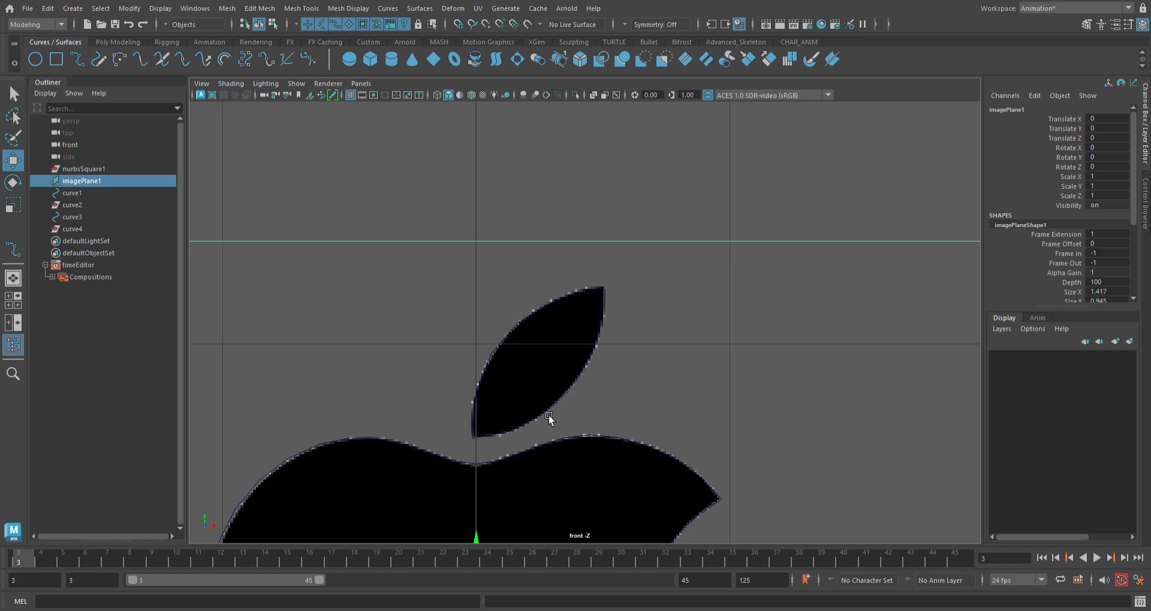
pyautogui.click(549, 423)
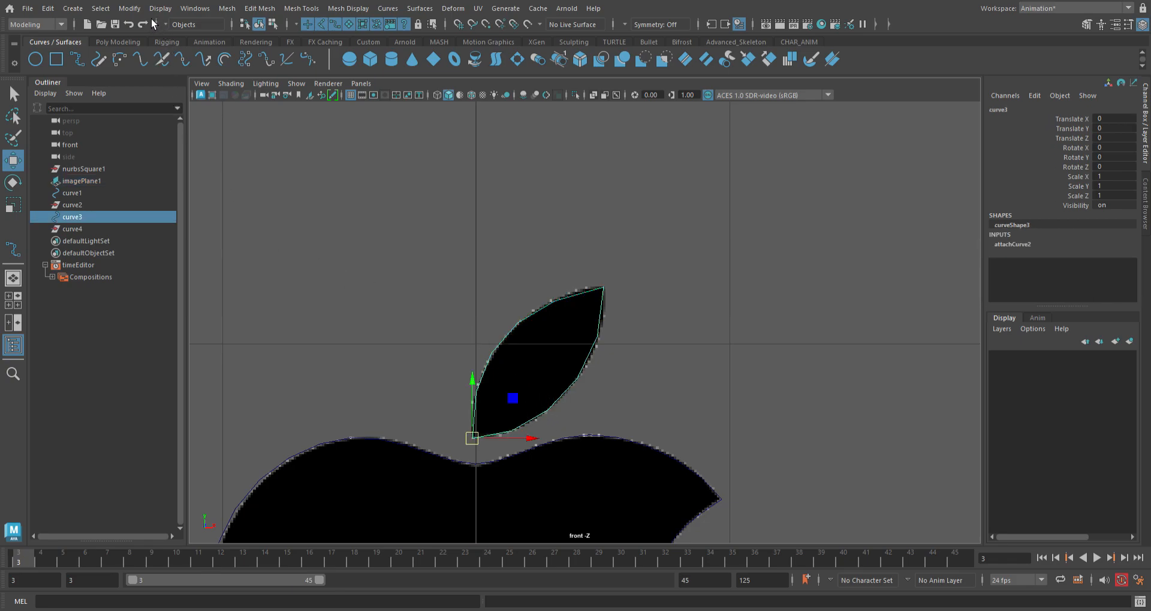
pyautogui.click(136, 9)
pyautogui.click(168, 96)
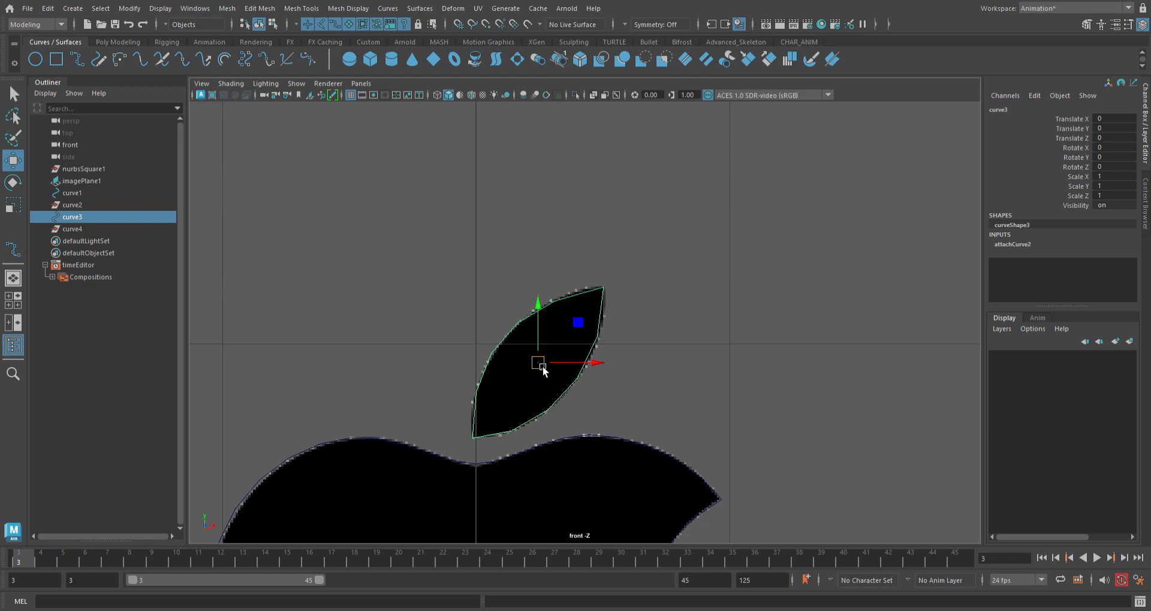
# Select the apple body outline curve, center its pivot and clear the selection.
pyautogui.scroll(-10, 542, 365)
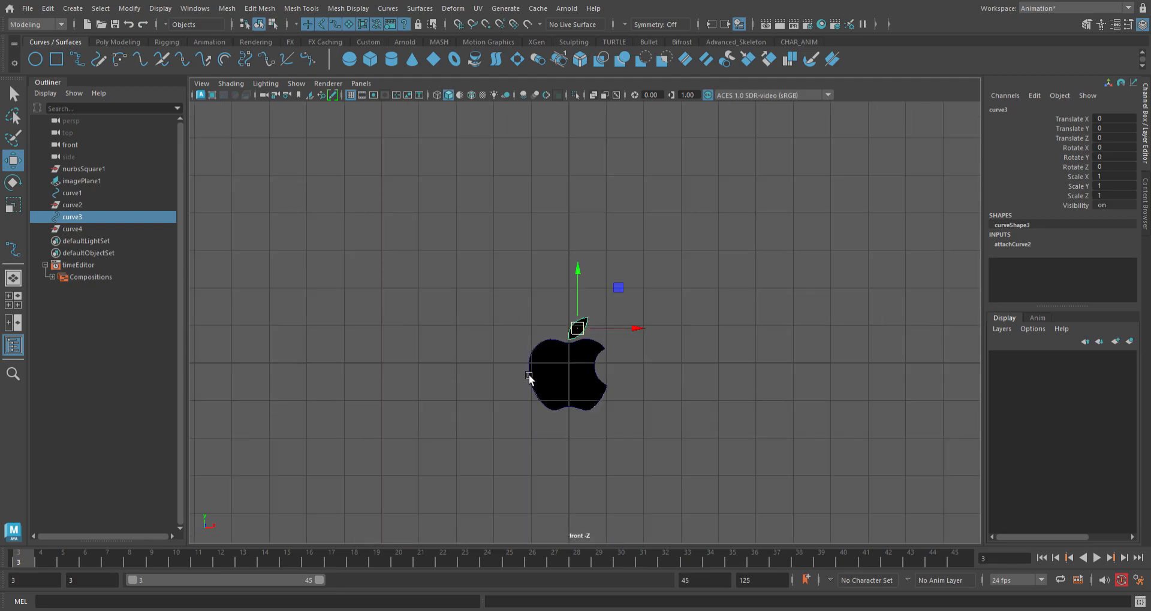
pyautogui.click(605, 383)
pyautogui.click(129, 8)
pyautogui.click(178, 99)
pyautogui.click(676, 362)
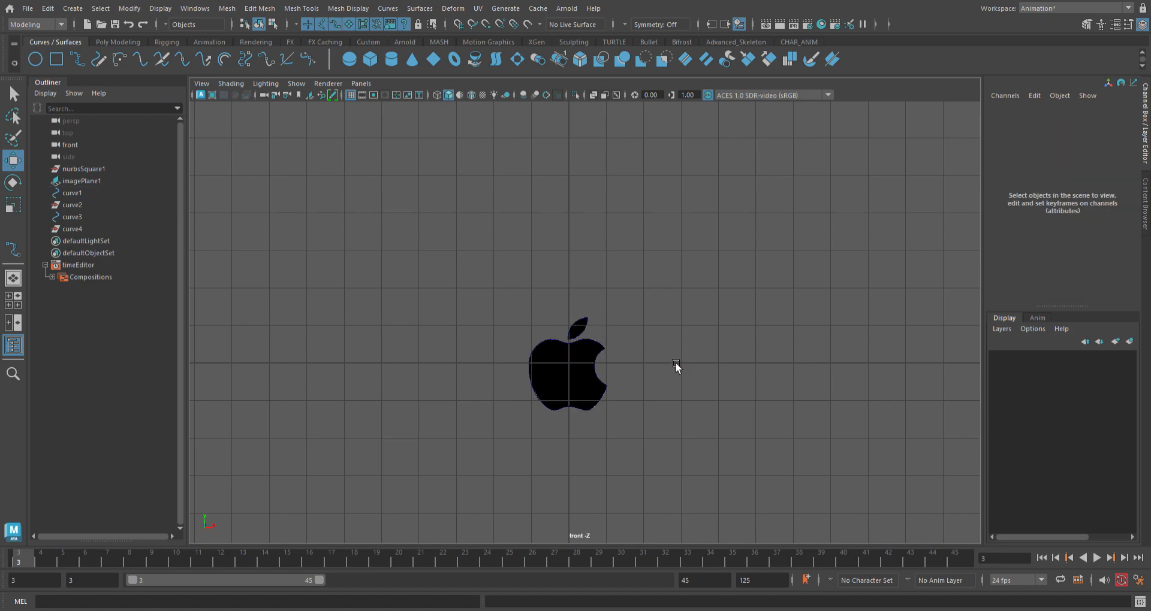
# Switch to the perspective view and move the image plane away from the curves to about 5.845 in Translate Z.
pyautogui.press('space')
pyautogui.press('space')
pyautogui.scroll(10, 606, 293)
pyautogui.click(422, 252)
pyautogui.scroll(-5, 422, 264)
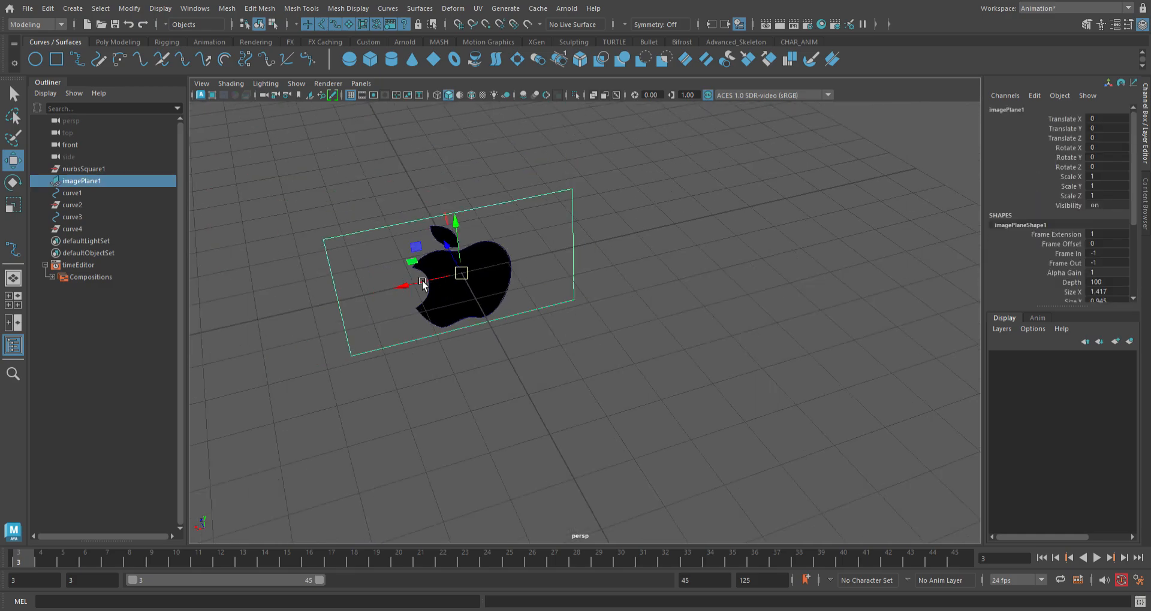
pyautogui.moveTo(460, 248); pyautogui.dragTo(383, 153)
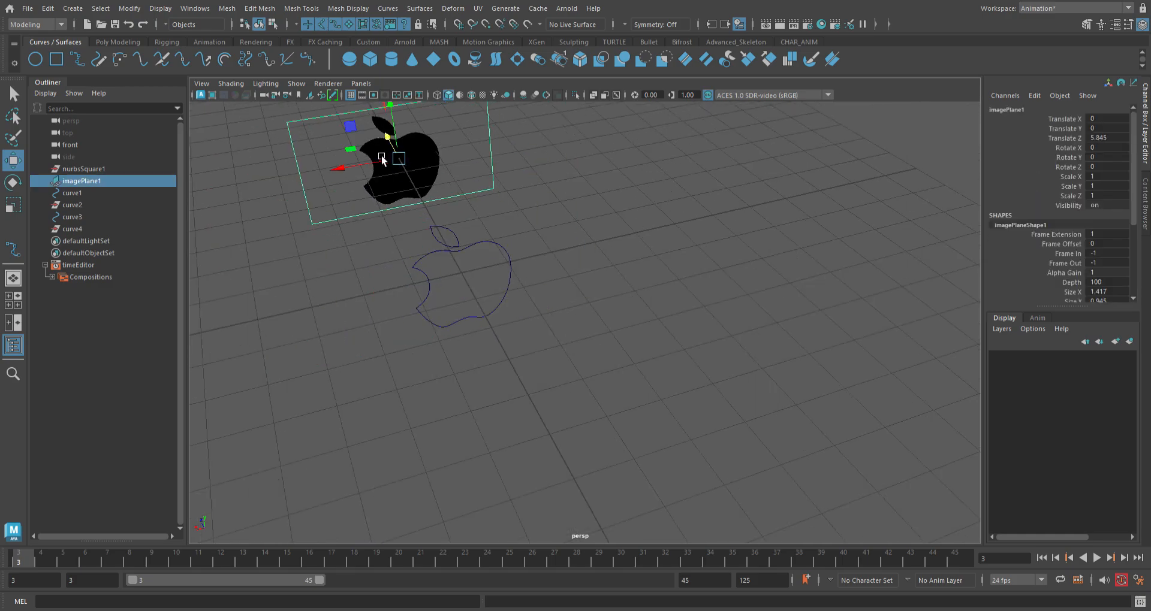
pyautogui.click(609, 304)
# Select the apple and leaf outline curves and create a planar surface from them.
pyautogui.keyDown('alt'); pyautogui.moveTo(497, 289); pyautogui.dragTo(400, 272); pyautogui.keyUp('alt')
pyautogui.scroll(3, 616, 329)
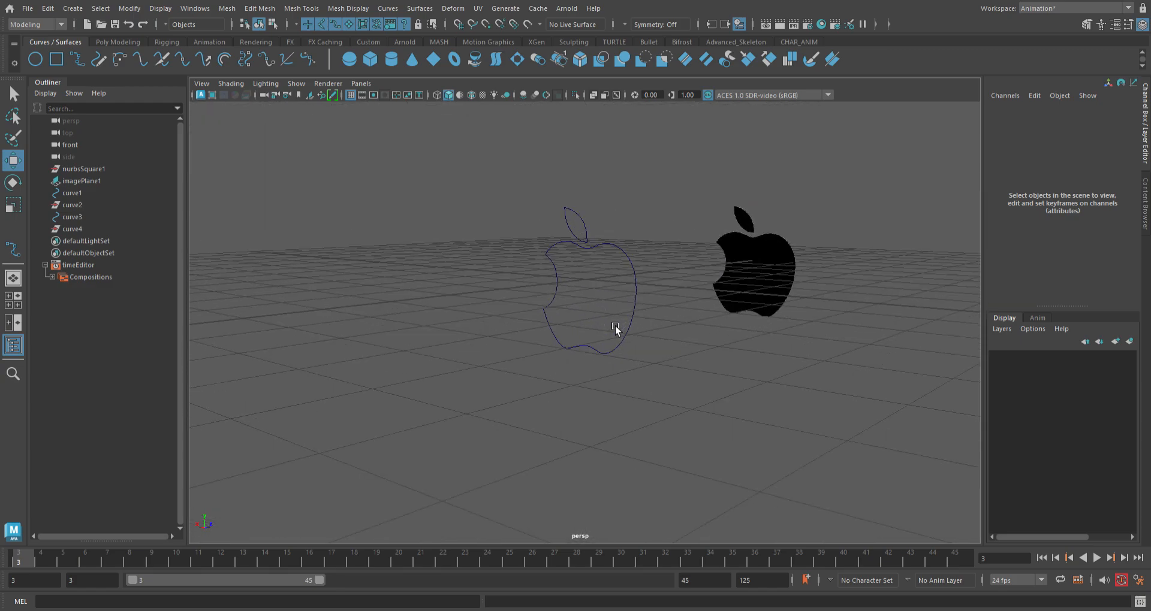
pyautogui.scroll(1, 586, 279)
pyautogui.keyDown('alt'); pyautogui.moveTo(586, 279); pyautogui.dragTo(527, 441, button='middle'); pyautogui.keyUp('alt')
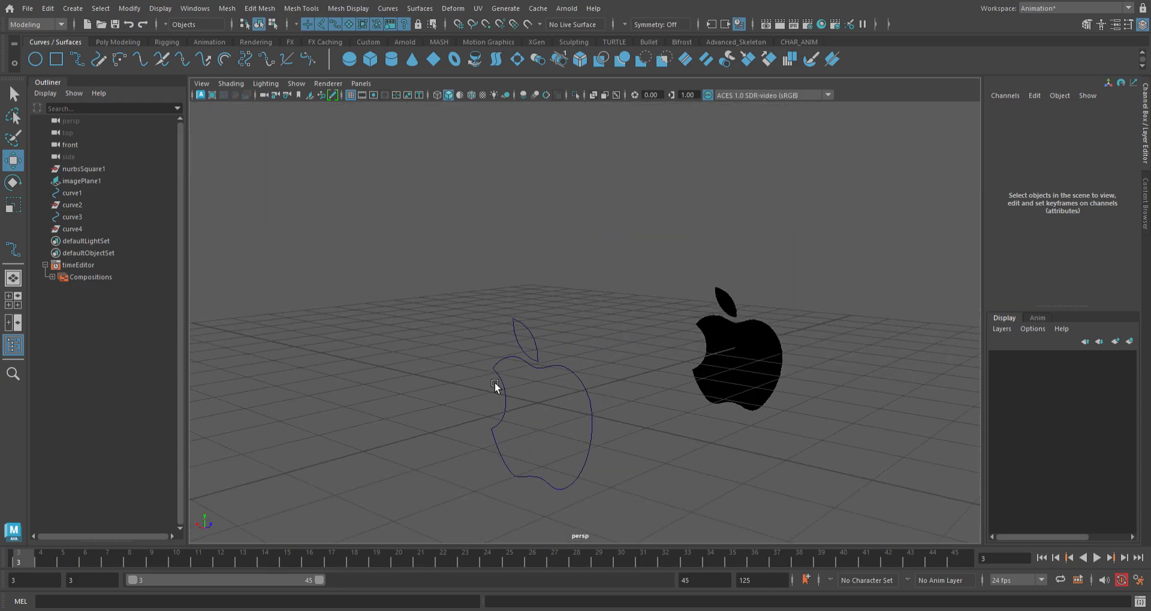
pyautogui.moveTo(484, 316); pyautogui.dragTo(540, 471)
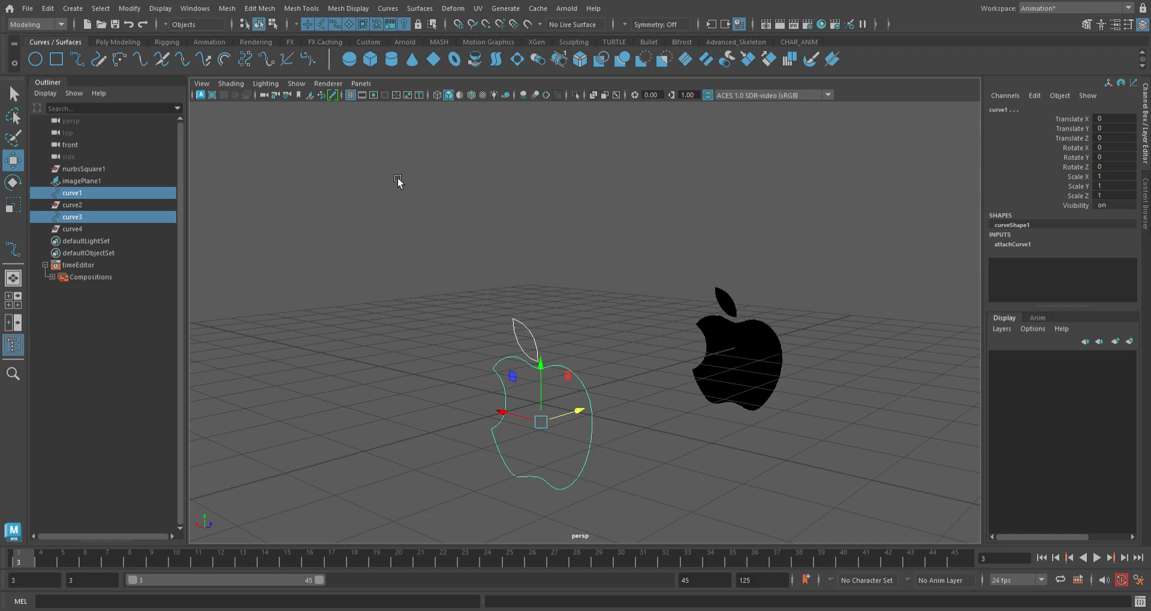
pyautogui.click(486, 314)
pyautogui.moveTo(505, 314); pyautogui.dragTo(555, 375)
pyautogui.click(459, 53)
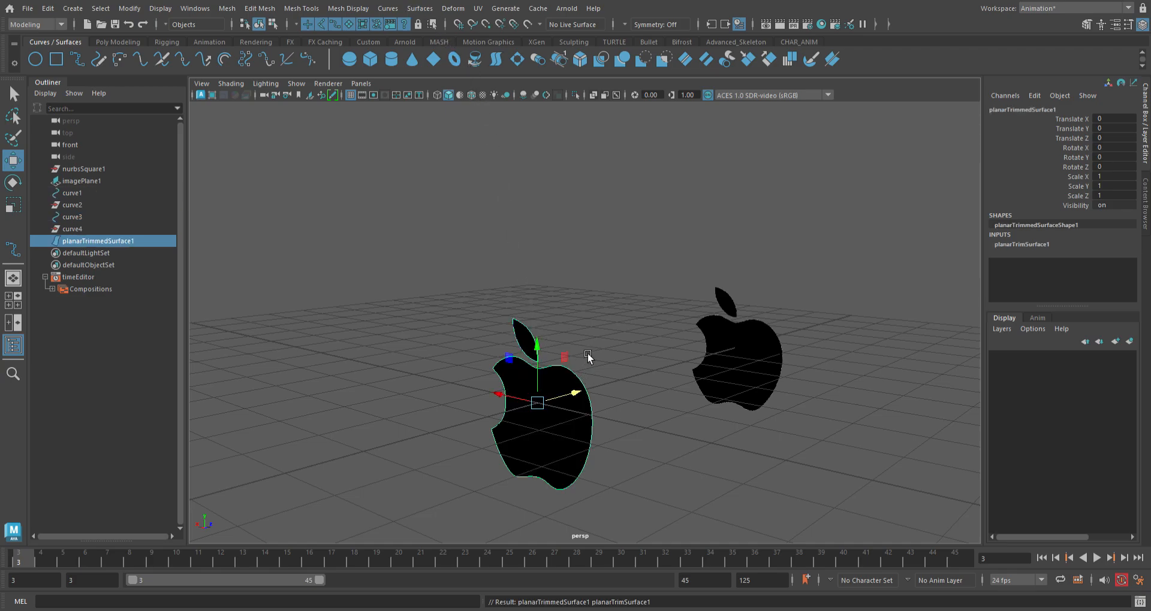
# Undo the planar surface and recreate it from the apple and leaf curves with polygon output, clearing the selection.
pyautogui.keyDown('alt'); pyautogui.moveTo(578, 383); pyautogui.dragTo(413, 385); pyautogui.keyUp('alt')
pyautogui.hotkey('ctrl', 'z')
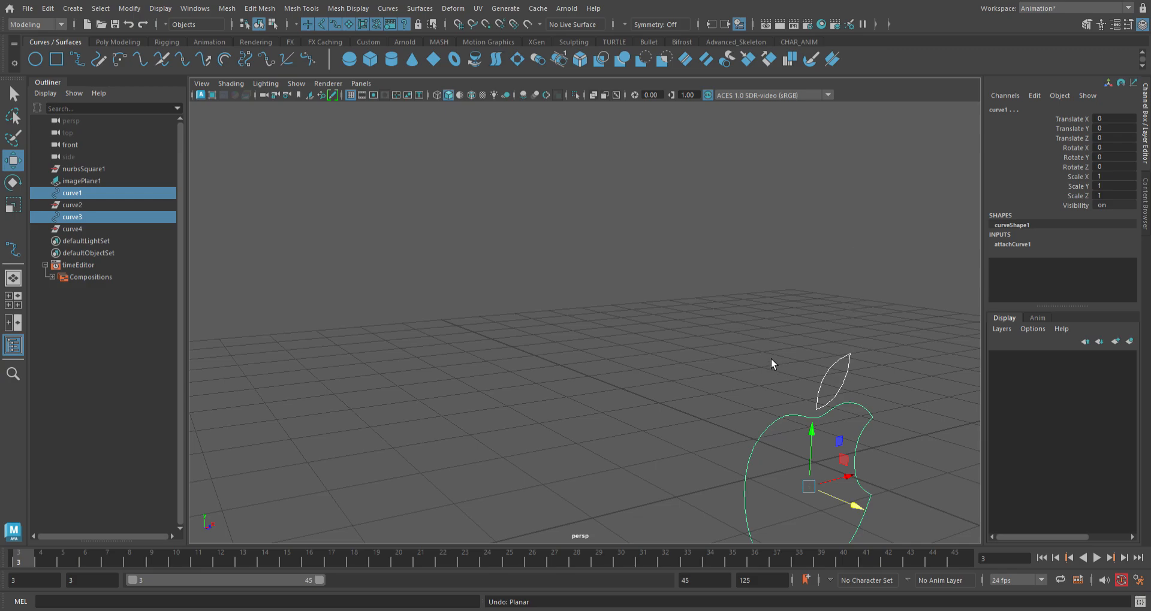
pyautogui.press('g')
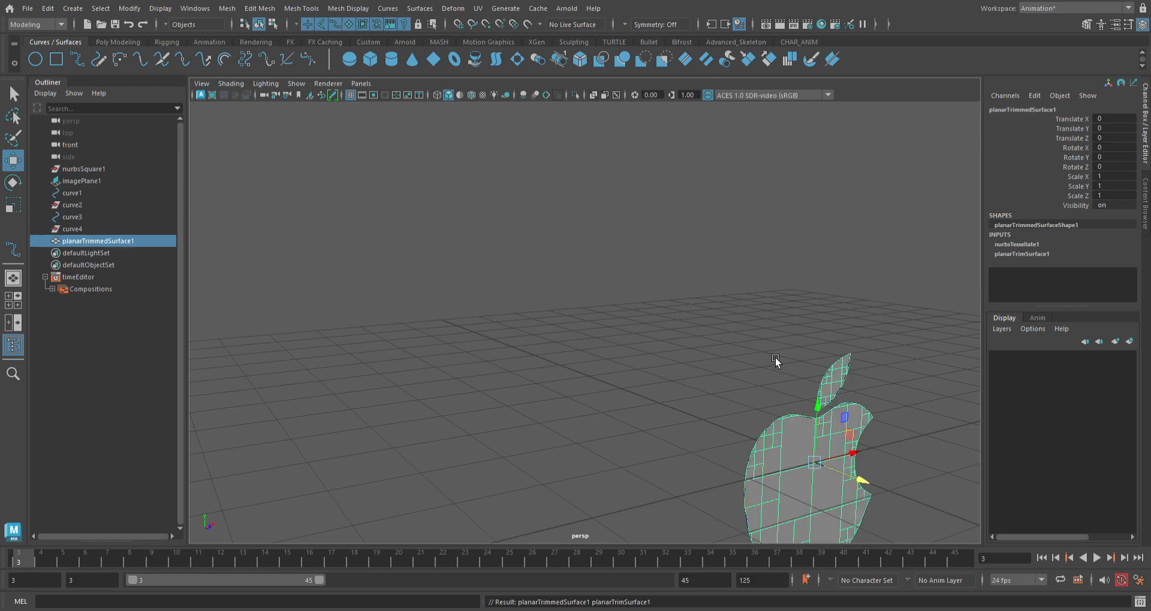
pyautogui.click(891, 375)
pyautogui.scroll(-2, 869, 393)
pyautogui.keyDown('alt'); pyautogui.moveTo(833, 434); pyautogui.dragTo(797, 455); pyautogui.keyUp('alt')
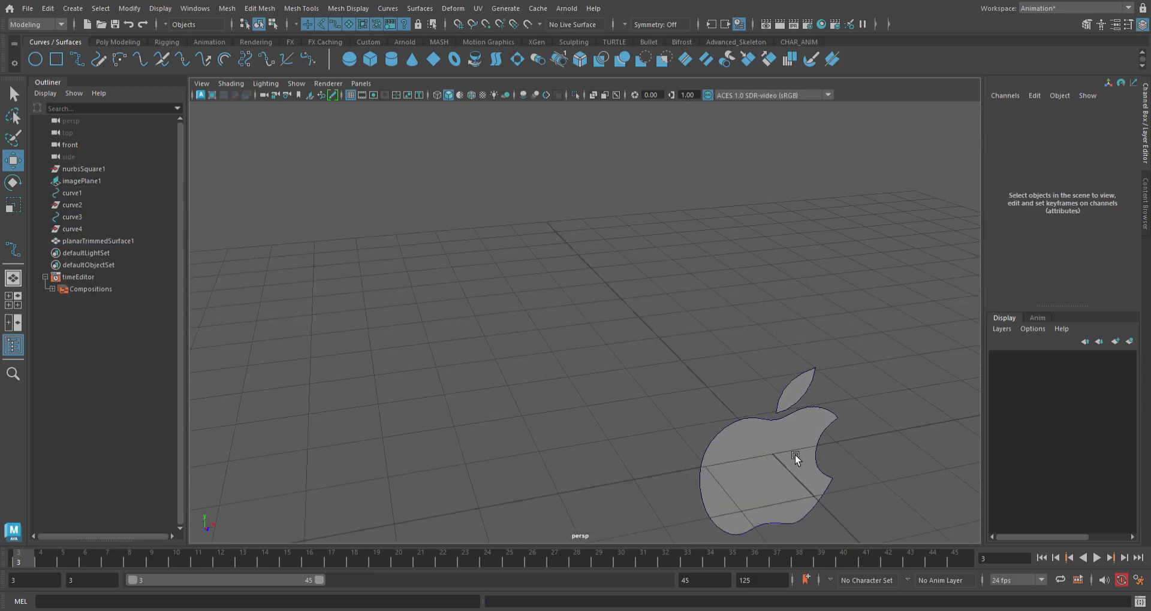
# Retopologize the polygon apple surface into an even quad mesh and inspect it up close.
pyautogui.click(791, 454)
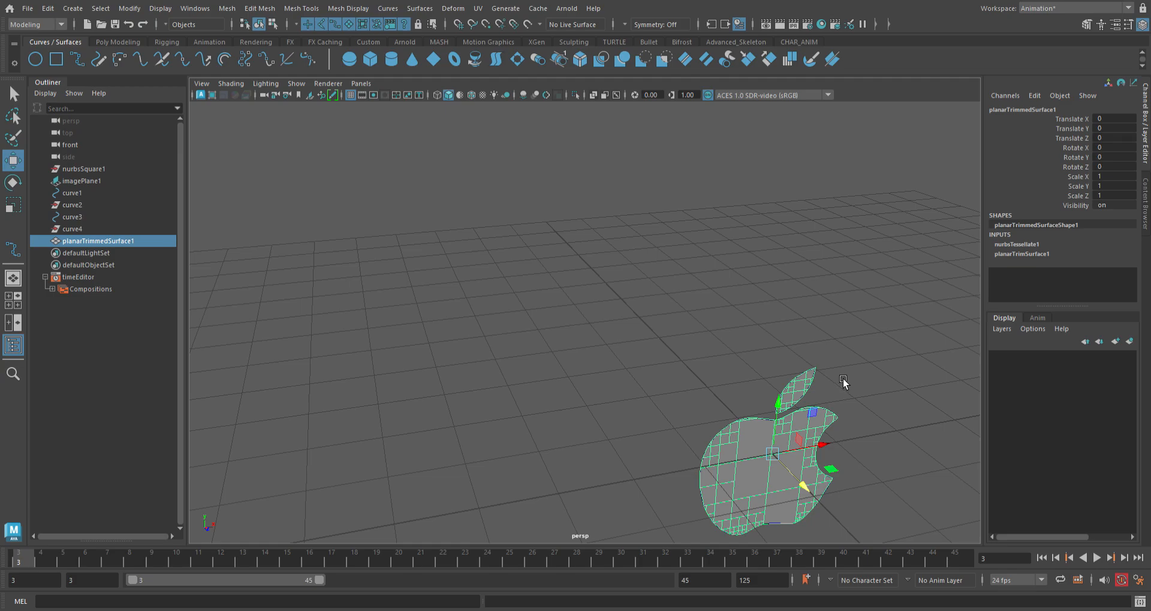
pyautogui.click(853, 387)
pyautogui.click(785, 438)
pyautogui.click(269, 11)
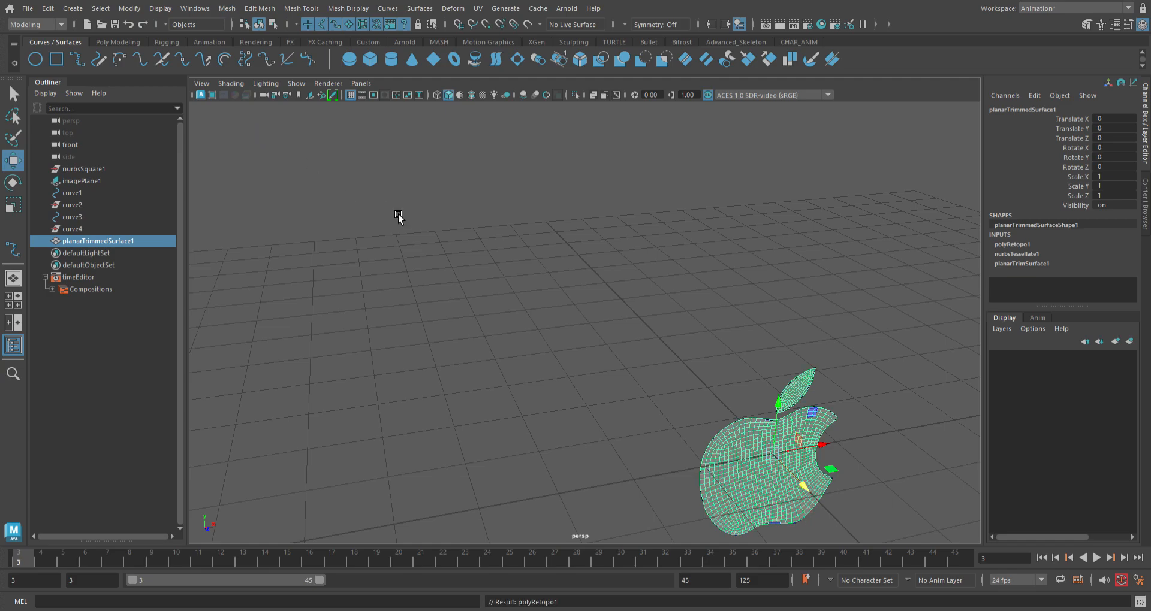
pyautogui.press('f')
pyautogui.click(706, 372)
pyautogui.click(576, 395)
pyautogui.moveTo(577, 397)
pyautogui.keyDown('alt'); pyautogui.mouseDown()
pyautogui.moveTo(517, 358)
pyautogui.moveTo(516, 367)
pyautogui.moveTo(607, 379)
pyautogui.moveTo(575, 390)
pyautogui.mouseUp(); pyautogui.keyUp('alt')
pyautogui.click(706, 388)
# Undo the retopology and polygon surface, and recreate the planar surface from both outline curves with NURBS output.
pyautogui.hotkey('ctrl', 'z')
pyautogui.hotkey('ctrl', 'z')
pyautogui.hotkey('ctrl', 'z')
pyautogui.hotkey('ctrl', 'z')
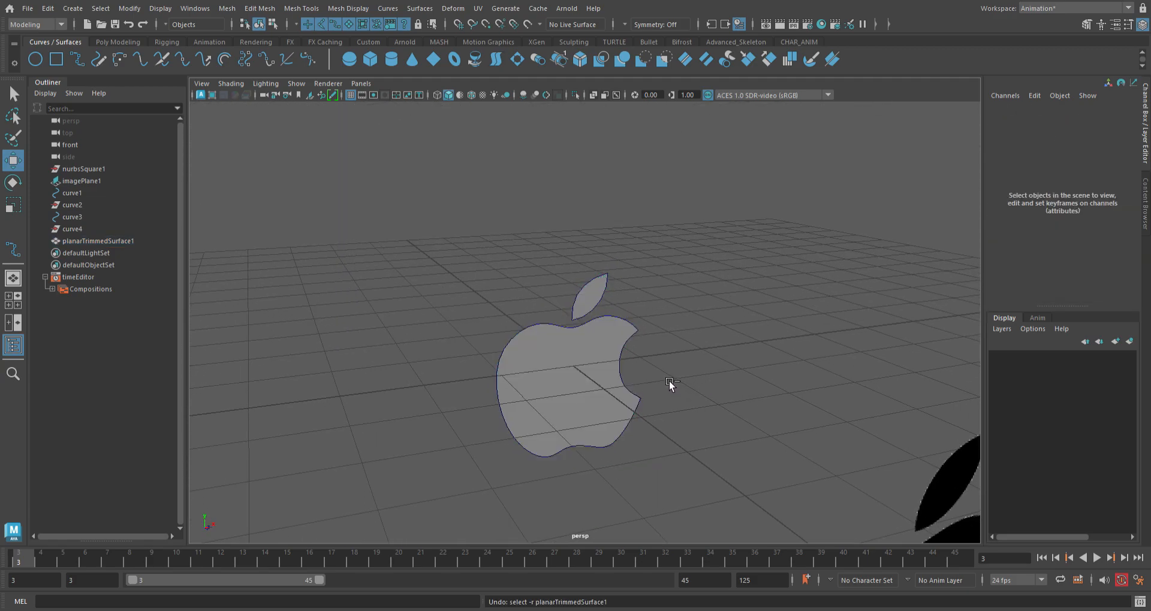
pyautogui.hotkey('ctrl', 'z')
pyautogui.hotkey('ctrl', 'z')
pyautogui.hotkey('ctrl', 'z')
pyautogui.hotkey('ctrl', 'z')
pyautogui.hotkey('ctrl', 'z')
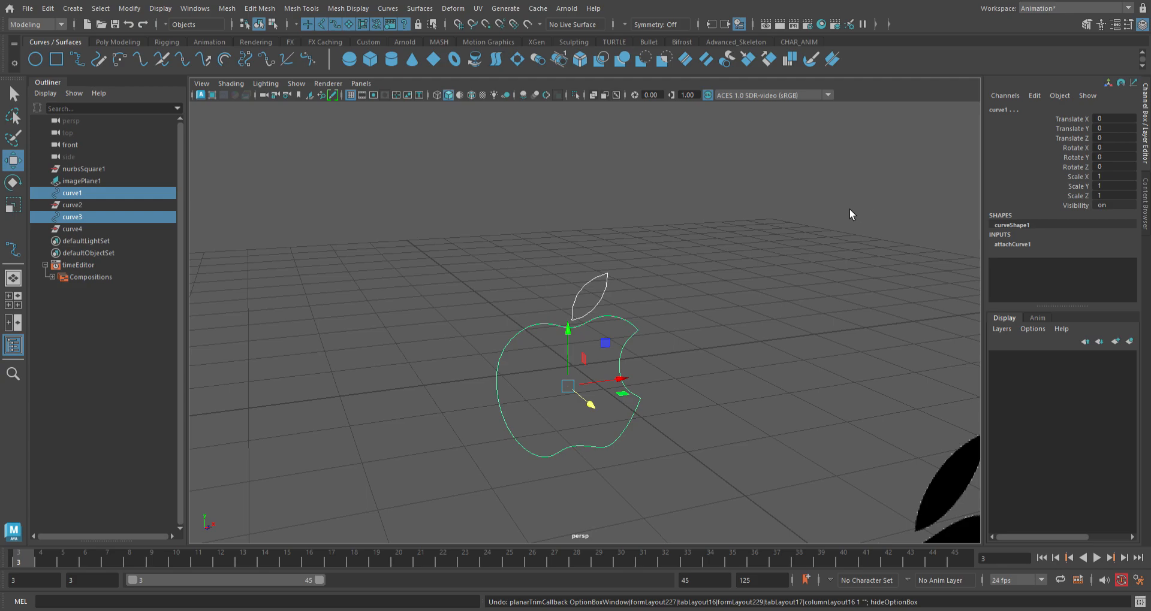
pyautogui.press('g')
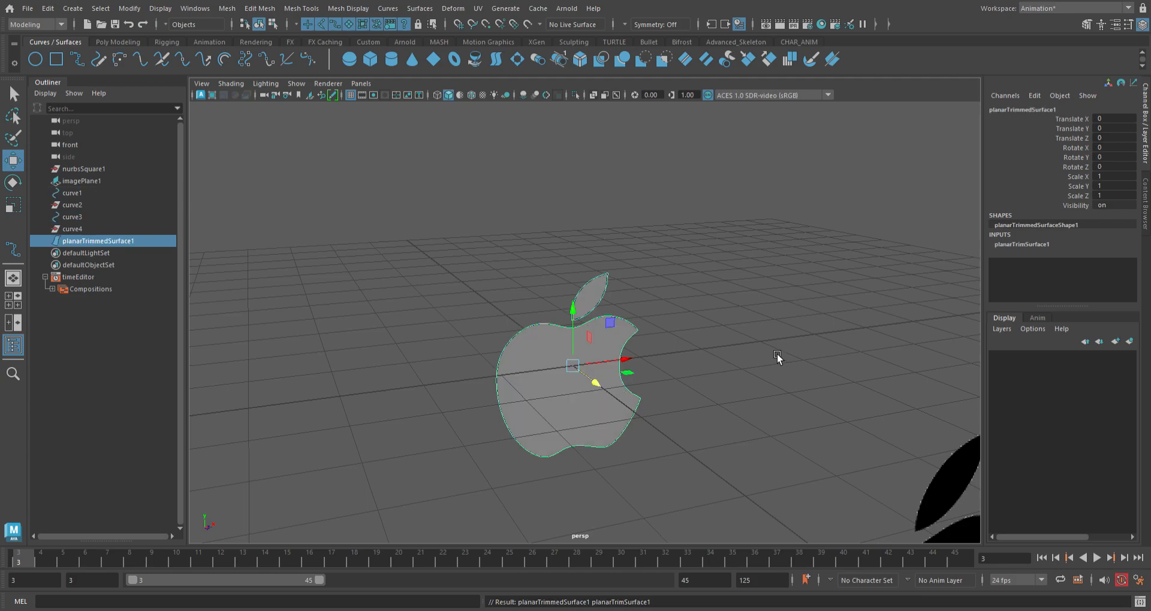
# Examine the NURBS planar apple surface beside the image plane.
pyautogui.click(709, 334)
pyautogui.click(595, 366)
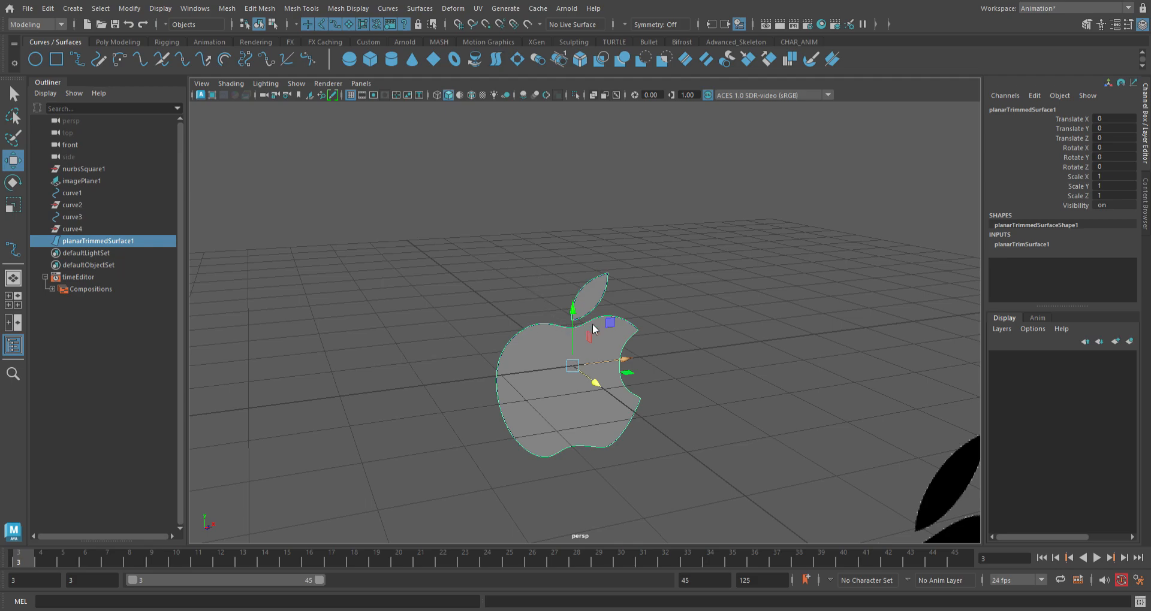
pyautogui.click(744, 326)
pyautogui.scroll(-4, 631, 358)
pyautogui.scroll(-3, 631, 358)
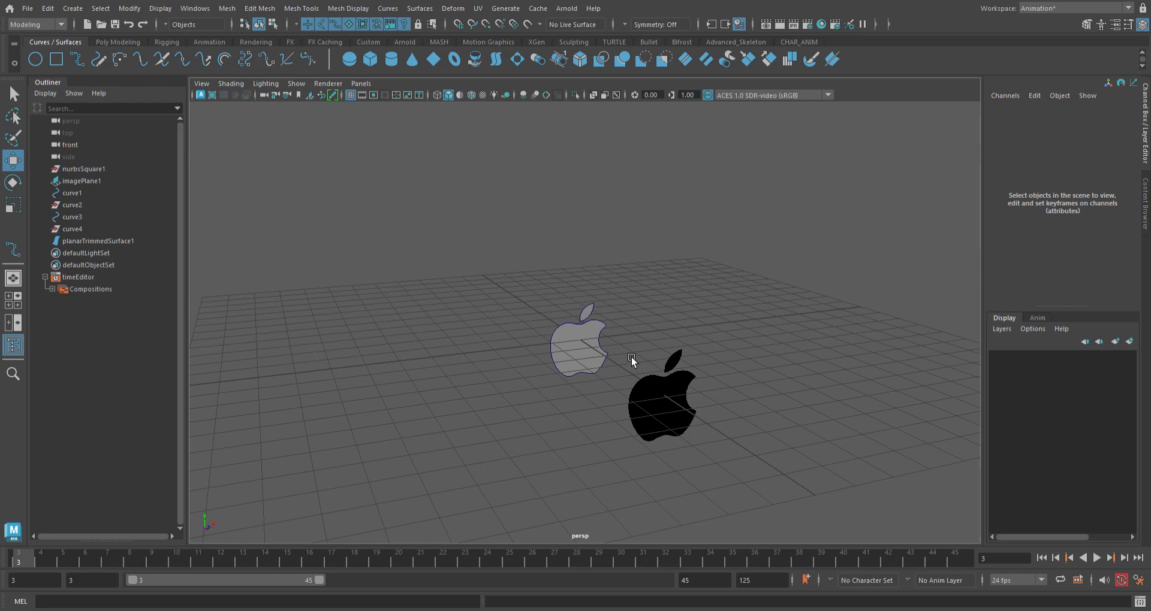
pyautogui.click(685, 392)
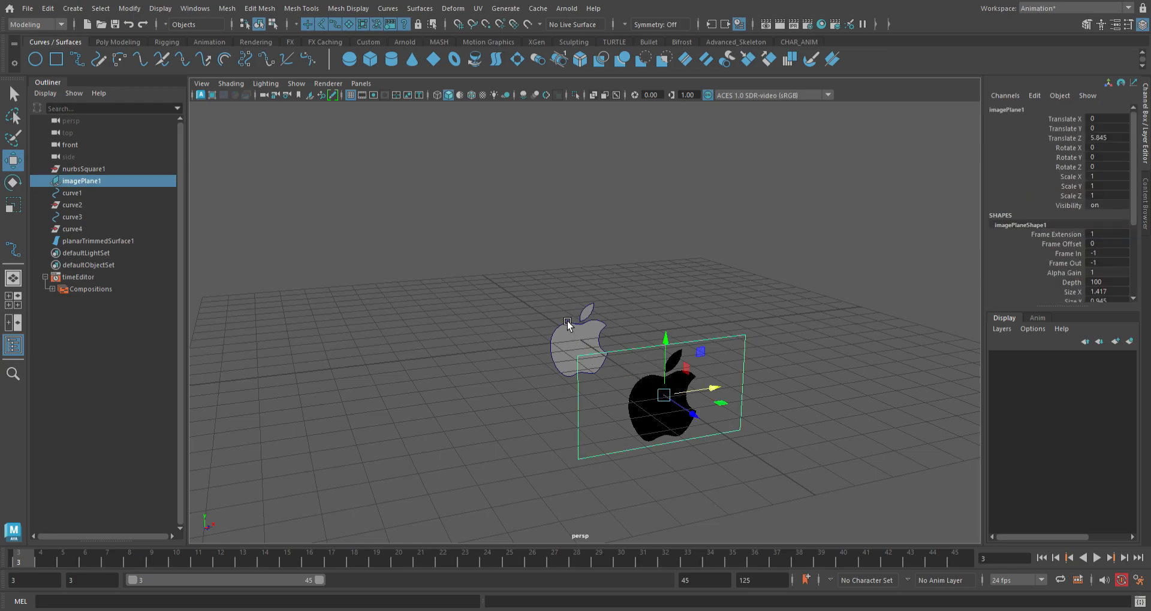
pyautogui.moveTo(645, 334)
pyautogui.keyDown('alt'); pyautogui.mouseDown()
pyautogui.moveTo(669, 355)
pyautogui.moveTo(637, 335)
pyautogui.mouseUp(); pyautogui.keyUp('alt')
pyautogui.moveTo(524, 310)
pyautogui.mouseDown()
pyautogui.moveTo(621, 388)
pyautogui.moveTo(568, 312)
pyautogui.mouseUp()
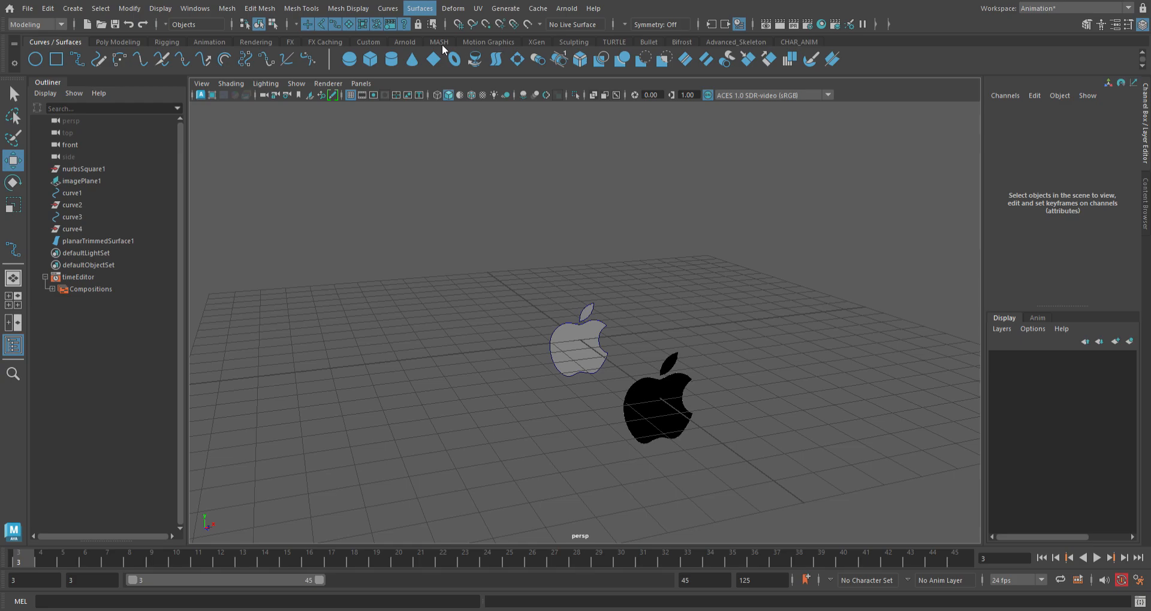
# Draw a straight two-point EP curve along the left side of the grid in the perspective view.
pyautogui.keyDown('alt'); pyautogui.moveTo(540, 352); pyautogui.dragTo(530, 362); pyautogui.keyUp('alt')
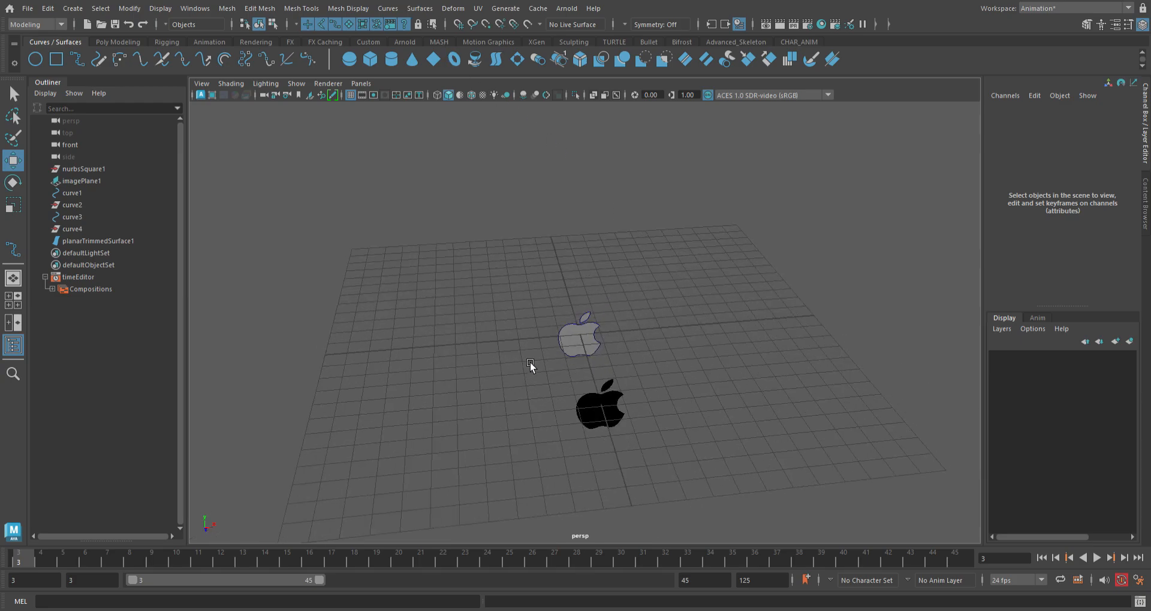
pyautogui.click(77, 60)
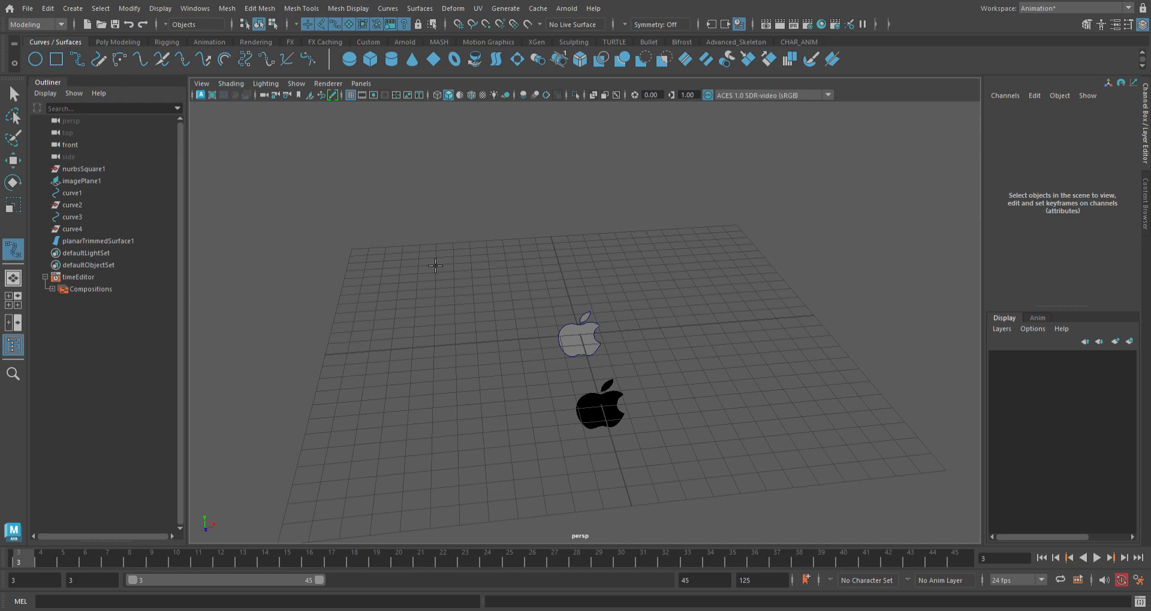
pyautogui.click(426, 258)
pyautogui.click(358, 495)
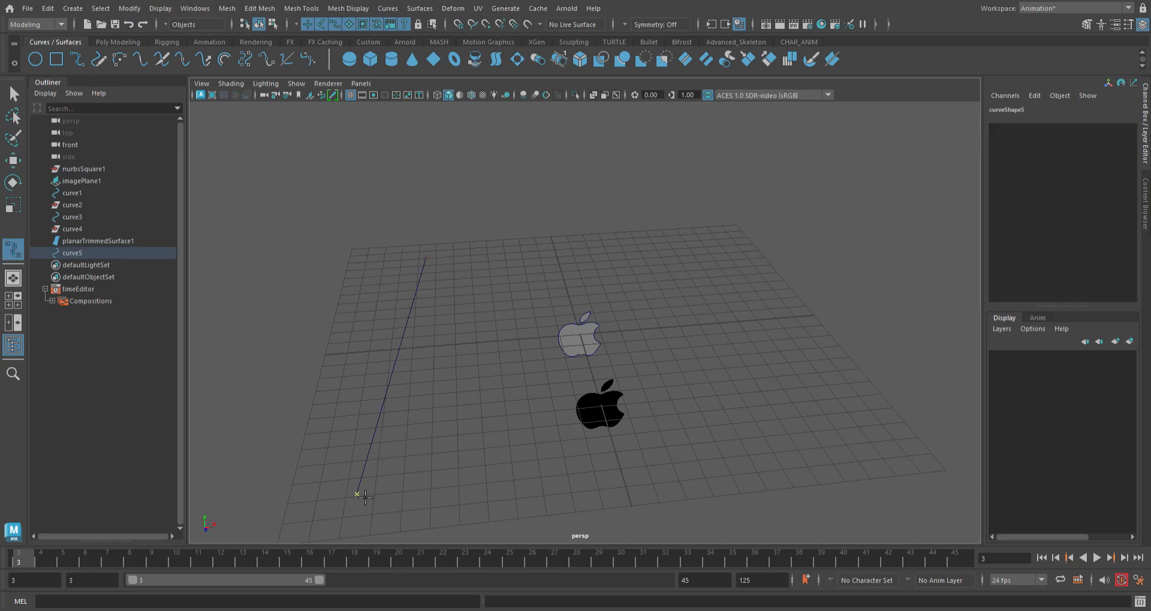
pyautogui.press('w')
pyautogui.click(742, 280)
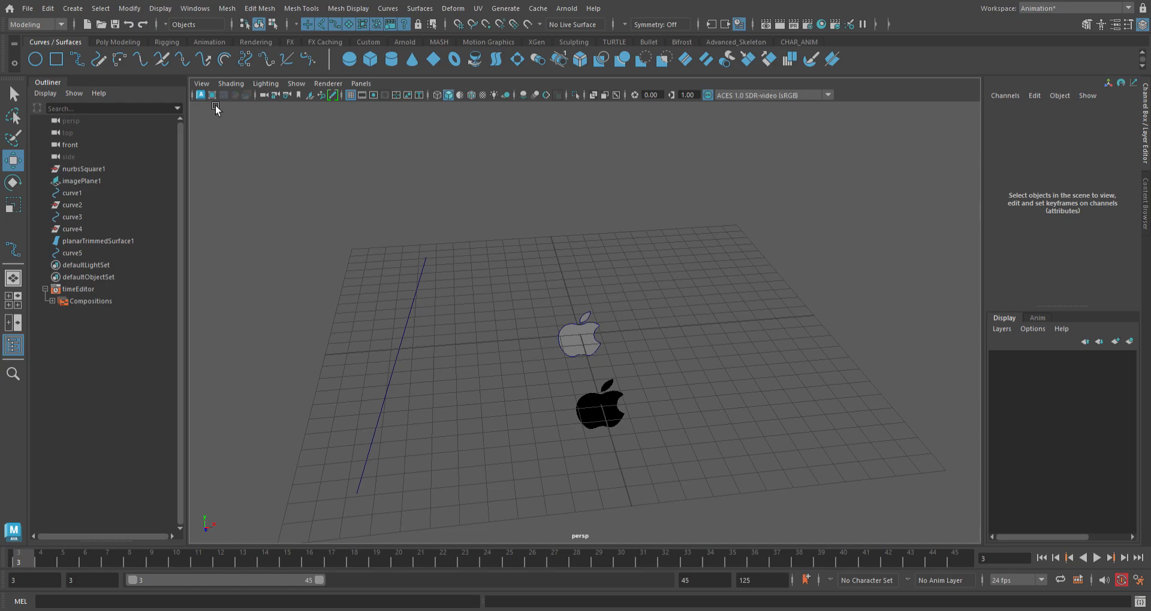
# Draw a second straight two-point EP curve diagonally along the right side of the grid.
pyautogui.click(80, 61)
pyautogui.click(652, 273)
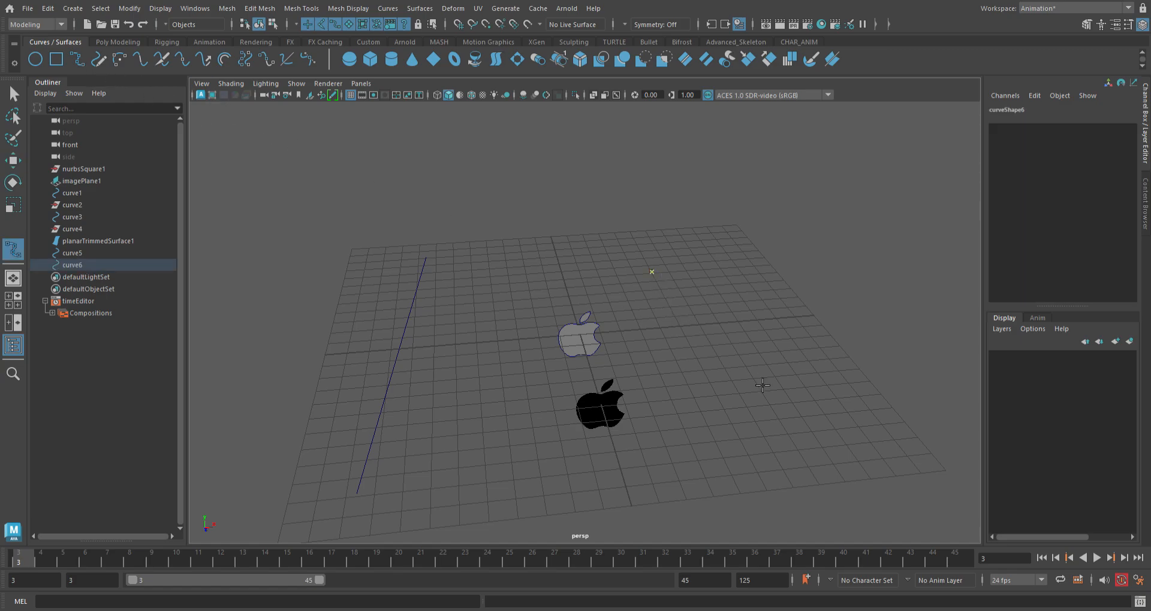
pyautogui.click(938, 500)
pyautogui.click(13, 95)
# Select the left and right straight curves, loft a surface between them and inspect the surface.
pyautogui.click(408, 336)
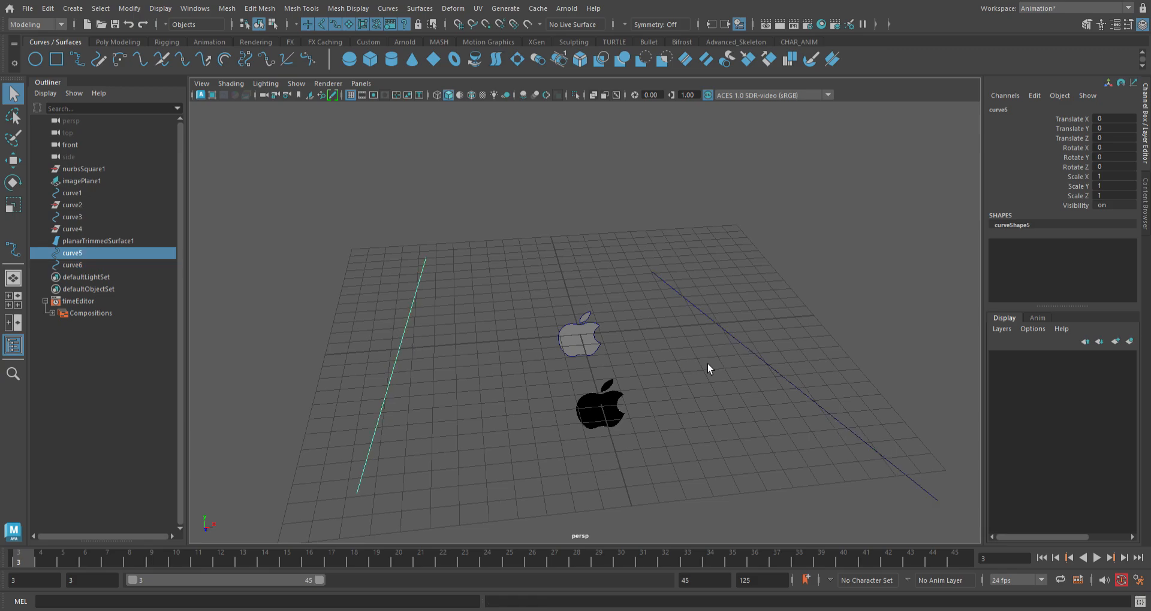
pyautogui.keyDown('shift'); pyautogui.click(735, 339); pyautogui.keyUp('shift')
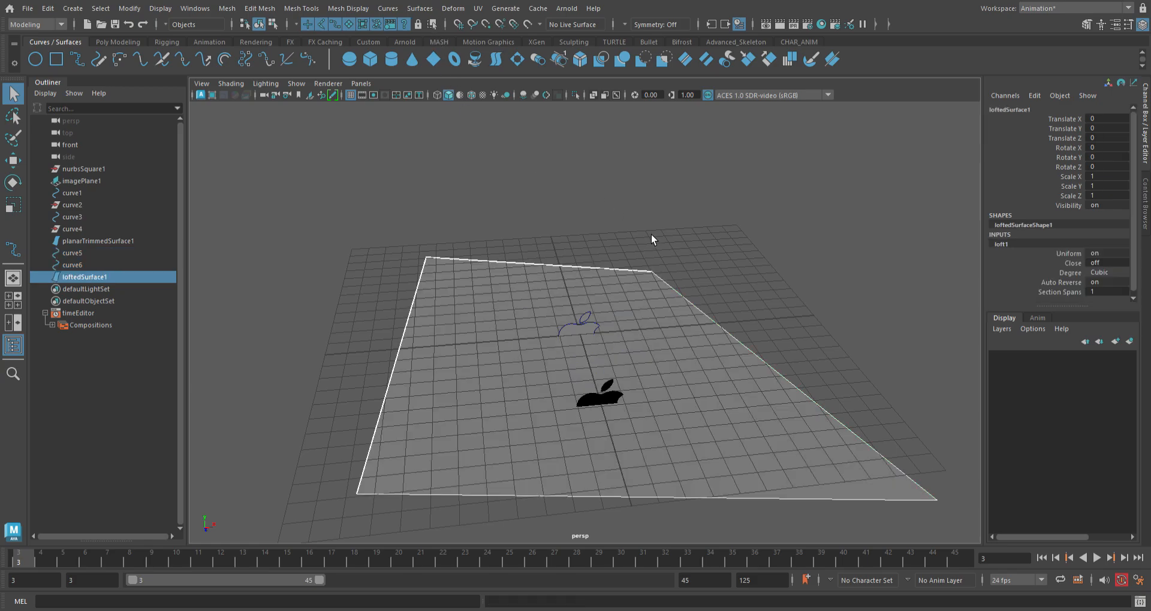
pyautogui.click(650, 235)
pyautogui.keyDown('alt'); pyautogui.moveTo(640, 257); pyautogui.dragTo(709, 233); pyautogui.keyUp('alt')
pyautogui.click(639, 253)
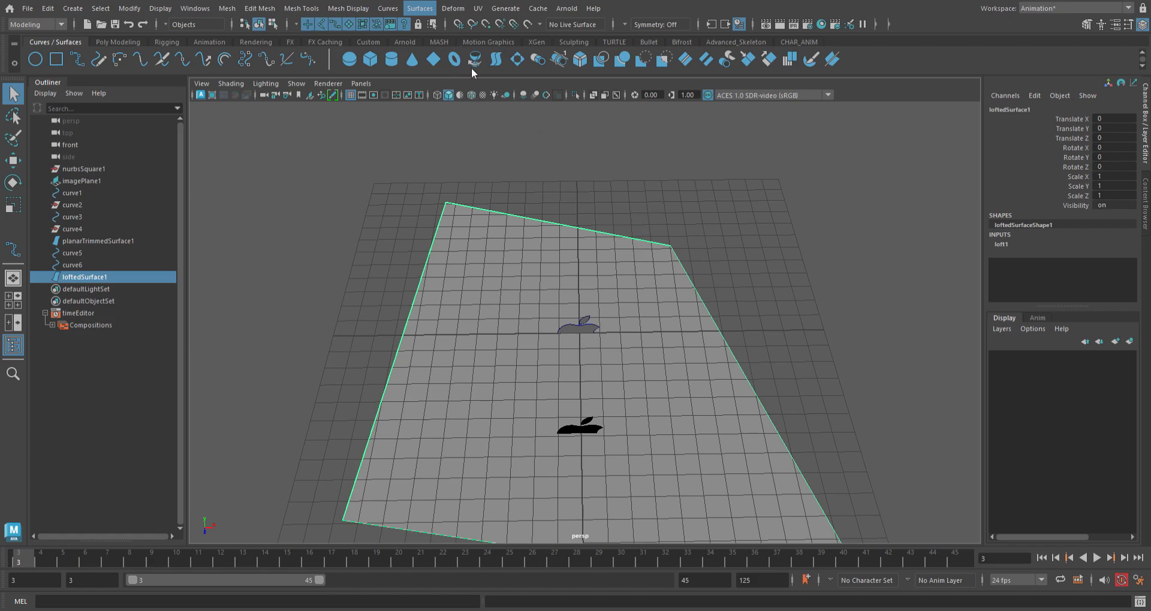
# Clear the lofted surface selection and switch to the side view with empty space above the grid axis.
pyautogui.click(703, 198)
pyautogui.press('space')
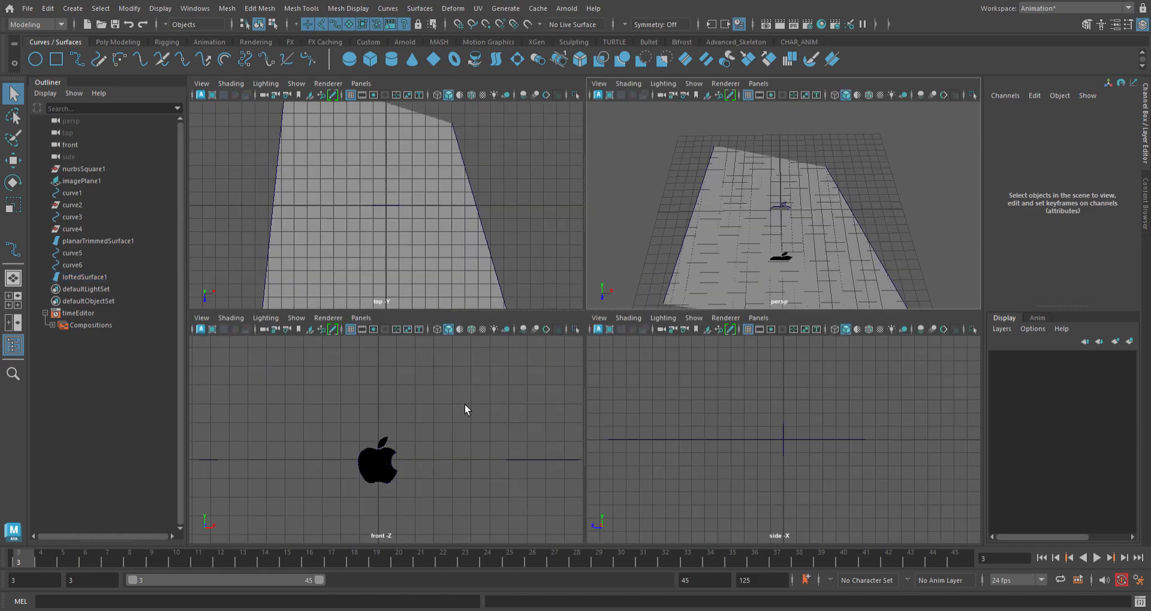
pyautogui.press('space')
pyautogui.scroll(-4, 616, 357)
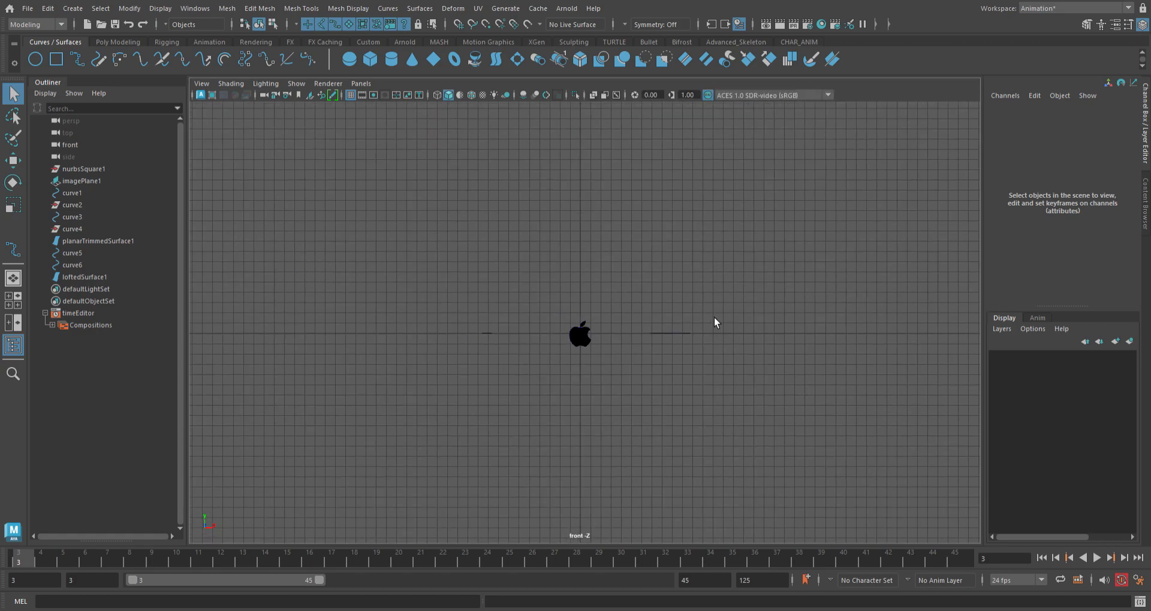
pyautogui.press('space')
pyautogui.press('space')
pyautogui.keyDown('alt'); pyautogui.moveTo(598, 256); pyautogui.dragTo(566, 396, button='middle'); pyautogui.keyUp('alt')
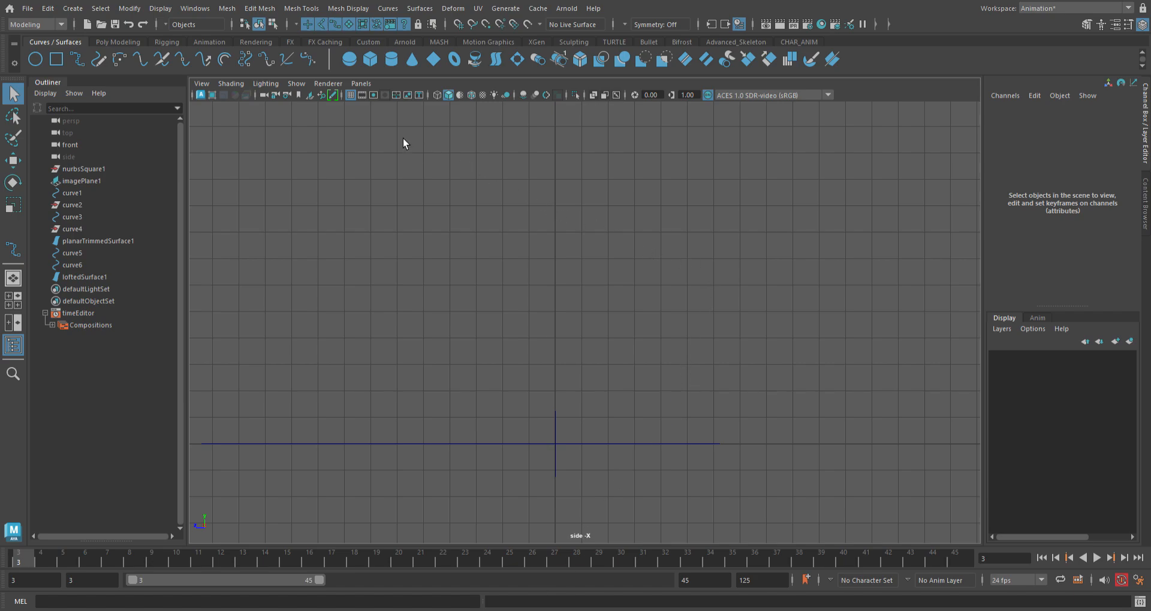
# Draw an S-shaped EP curve profile from the upper right down to just above the horizontal axis.
pyautogui.click(87, 61)
pyautogui.click(627, 175)
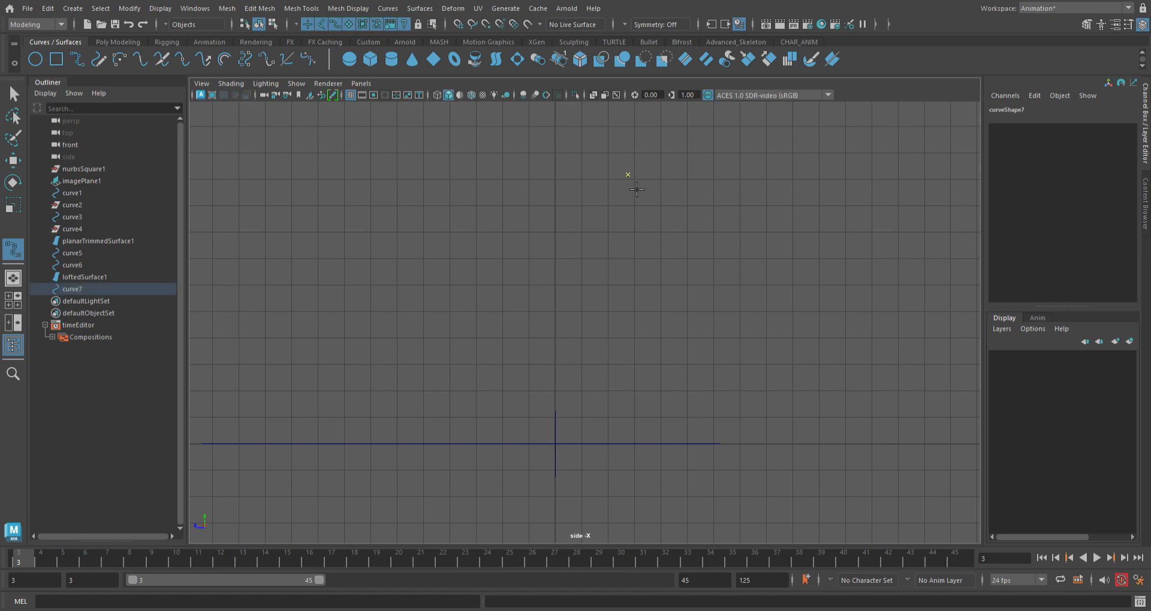
pyautogui.click(614, 250)
pyautogui.moveTo(624, 259); pyautogui.dragTo(577, 283)
pyautogui.moveTo(570, 424); pyautogui.dragTo(568, 425)
pyautogui.click(639, 429)
pyautogui.hotkey('ctrl', 'z')
pyautogui.press('Return')
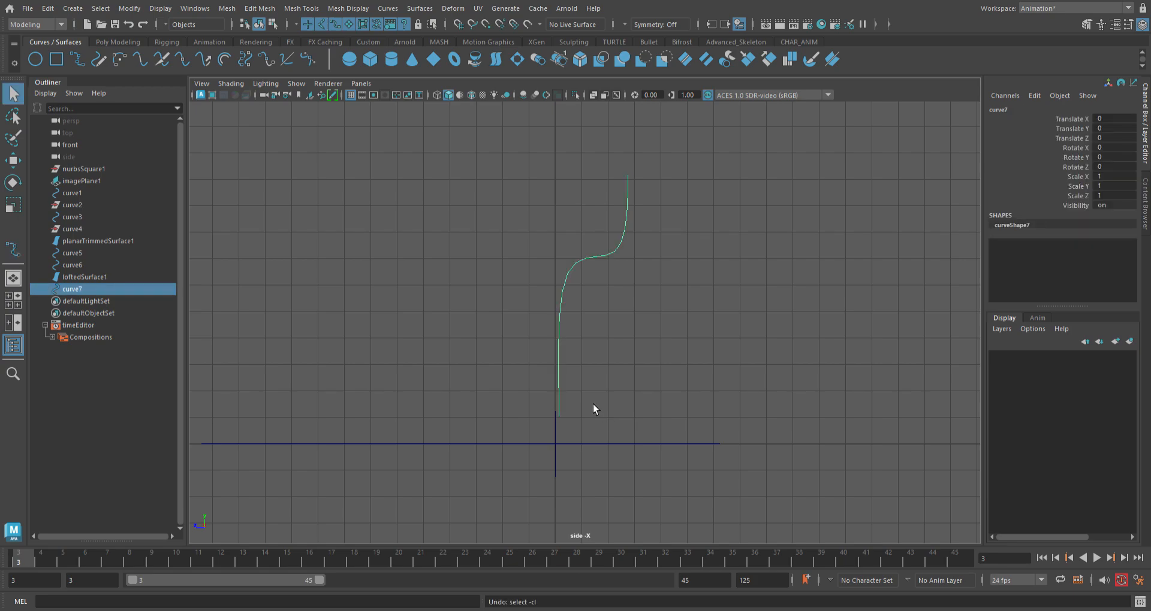
# Draw a flat looping EP curve for the base, snapping its start to the lower end of the S-shaped profile.
pyautogui.press('y')
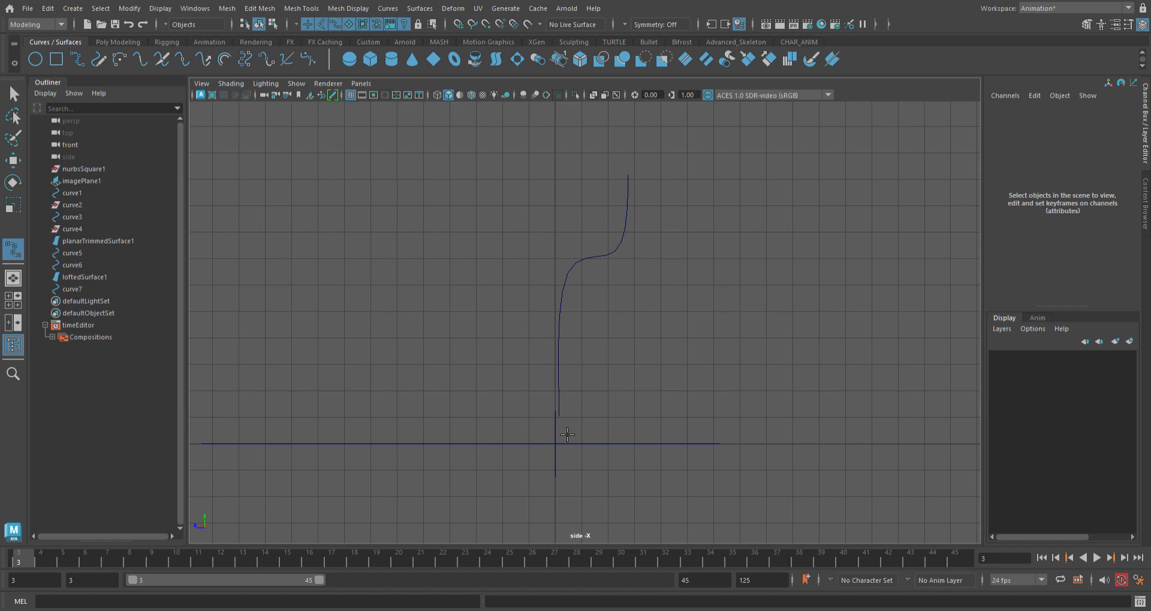
pyautogui.press('c')
pyautogui.click(561, 417)
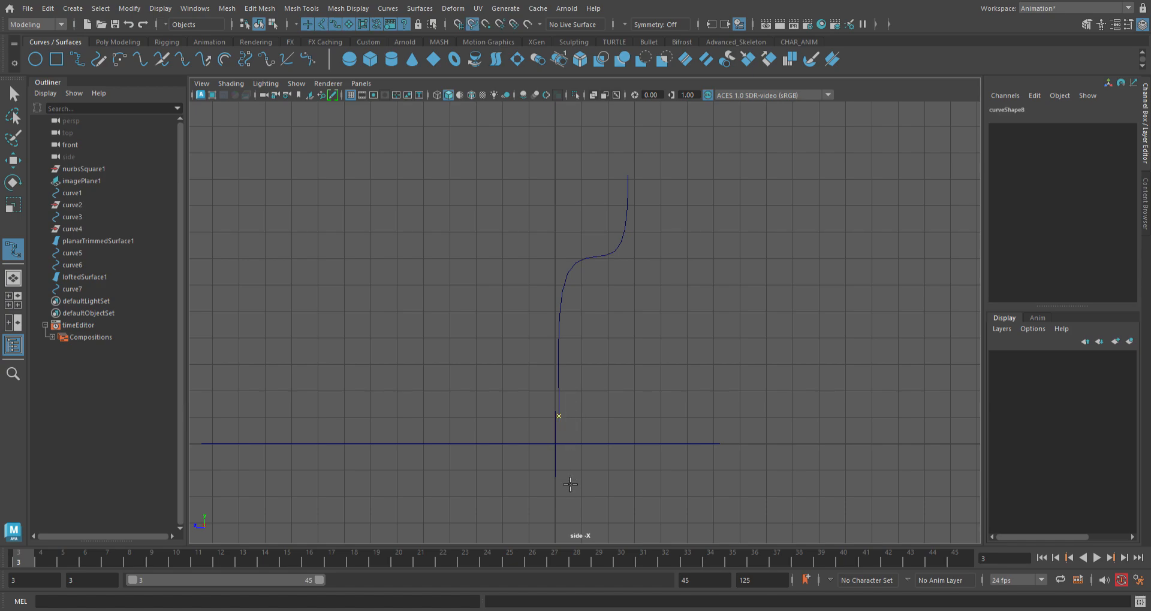
pyautogui.click(648, 419)
pyautogui.click(648, 426)
pyautogui.click(555, 426)
pyautogui.press('q')
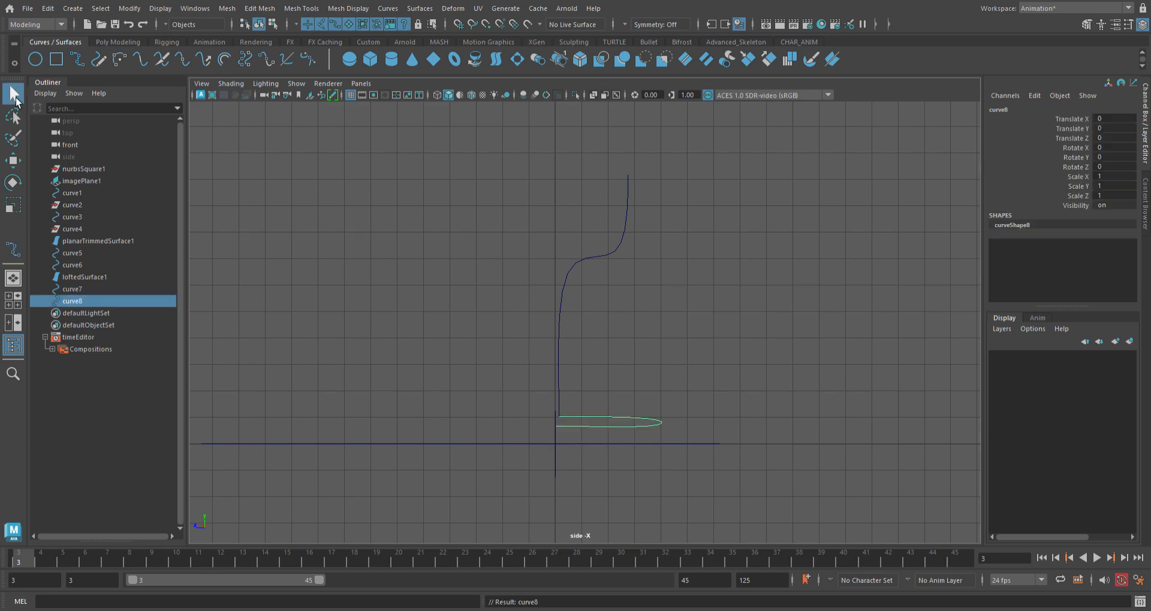
# Select the S-shaped profile and the base curve, attach them and clear the selection.
pyautogui.click(580, 358)
pyautogui.click(565, 373)
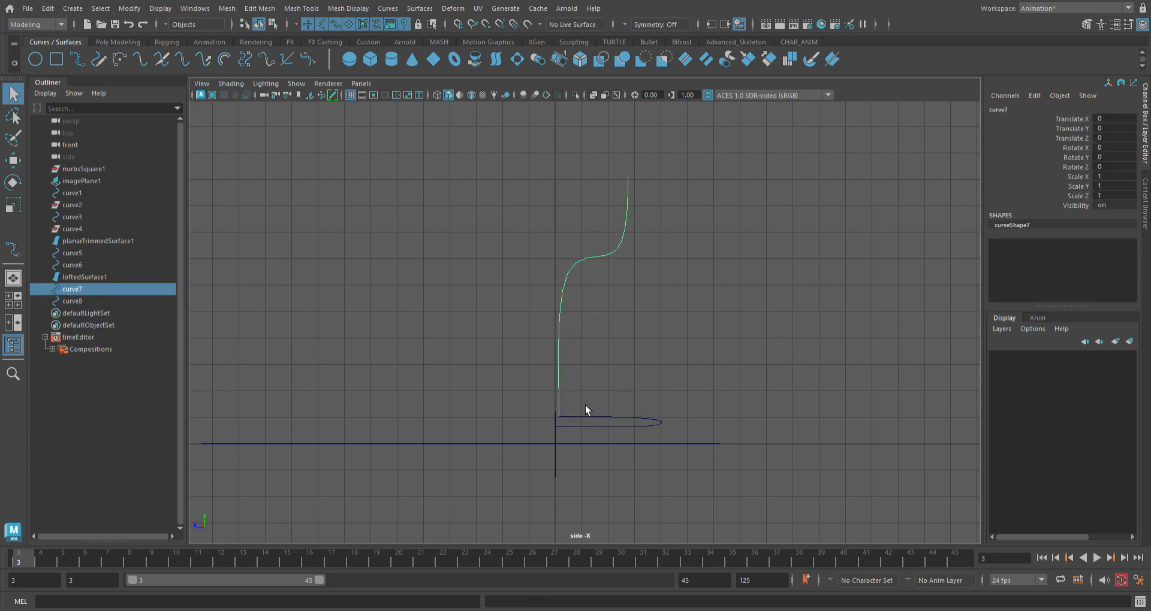
pyautogui.keyDown('shift'); pyautogui.click(591, 422); pyautogui.keyUp('shift')
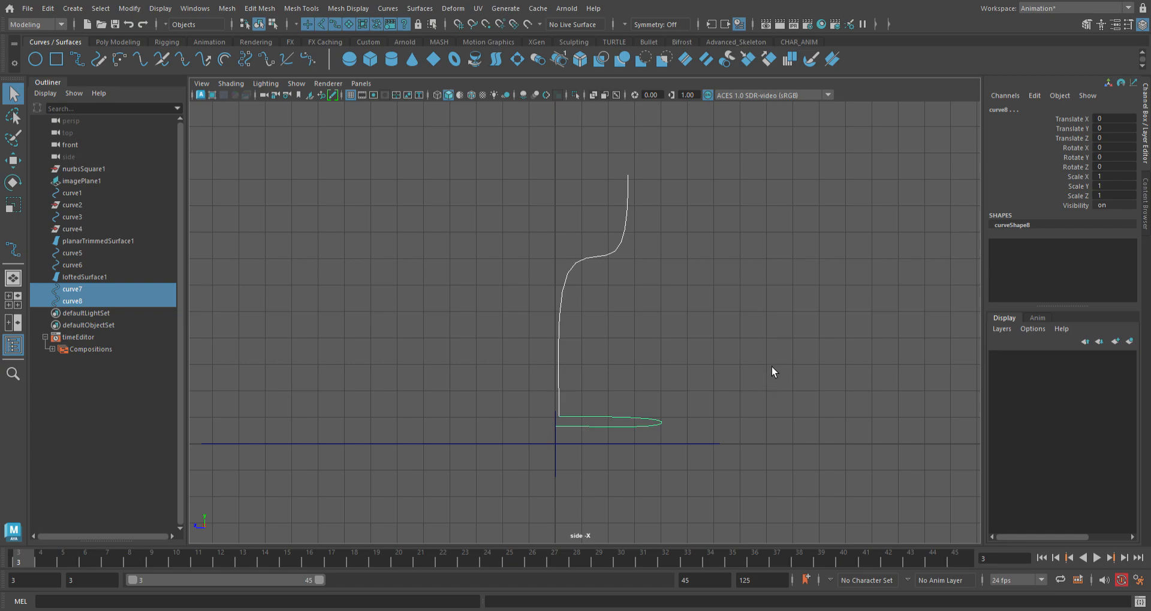
pyautogui.press('g')
pyautogui.click(668, 390)
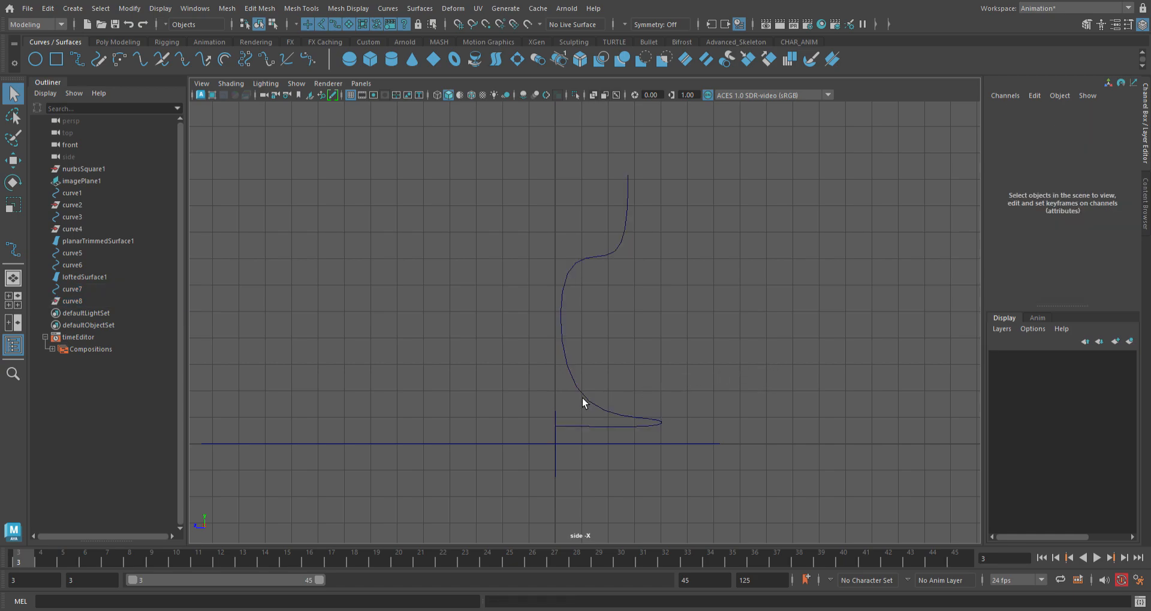
# Show the attached profile's control vertices and try moving the vertex at the lower-left joint slightly.
pyautogui.click(582, 404)
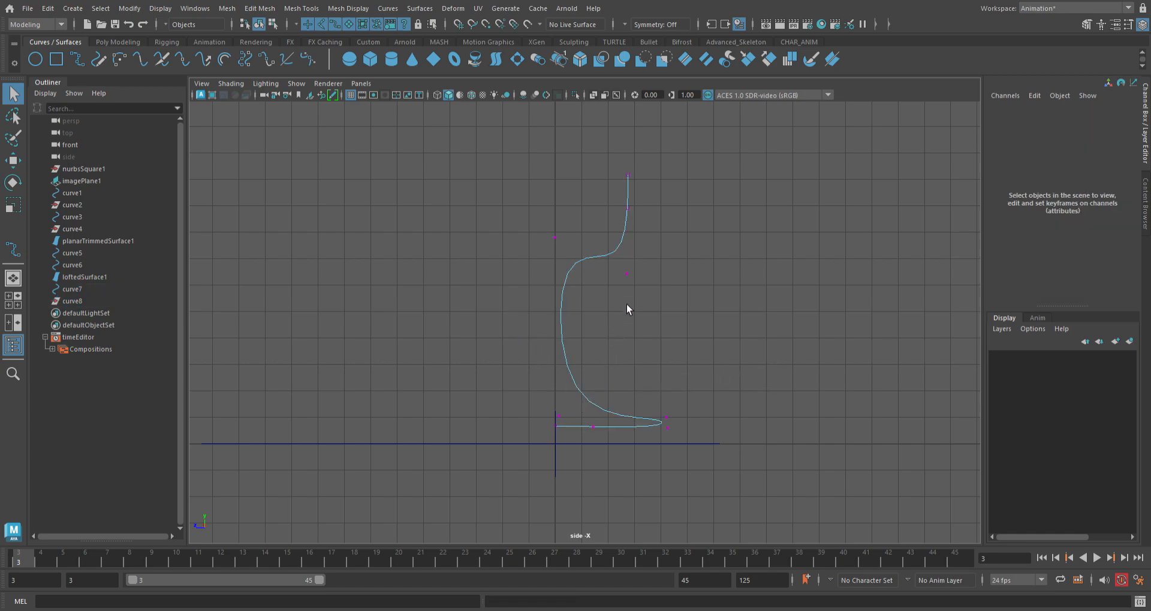
pyautogui.moveTo(606, 308); pyautogui.dragTo(602, 306)
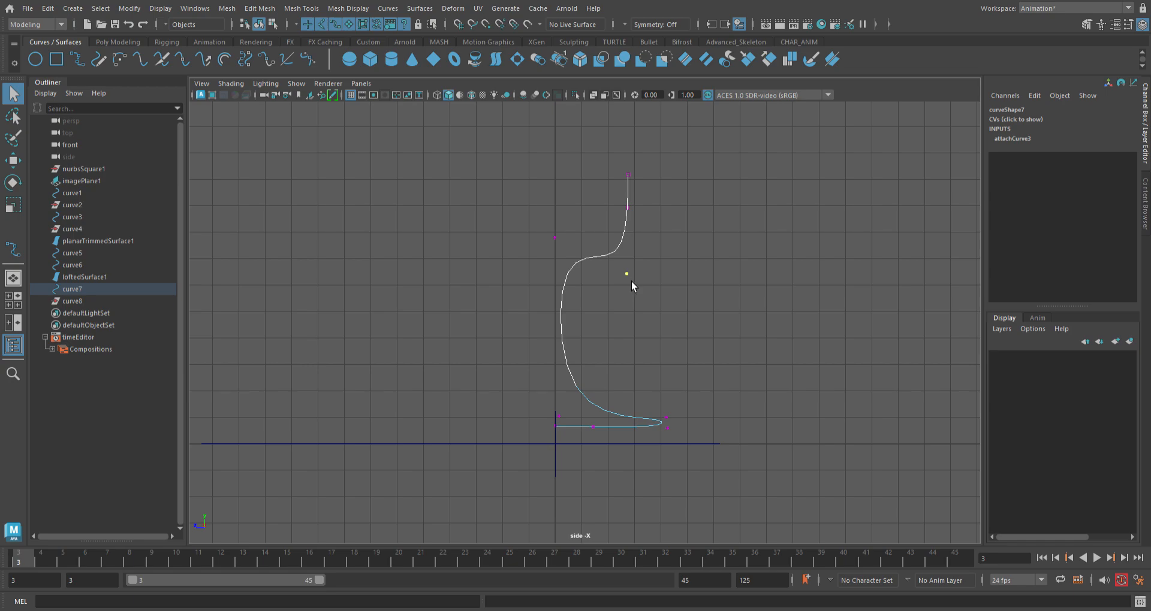
pyautogui.click(563, 423)
pyautogui.press('w')
pyautogui.moveTo(576, 422)
pyautogui.mouseDown()
pyautogui.moveTo(574, 444)
pyautogui.moveTo(580, 428)
pyautogui.mouseUp()
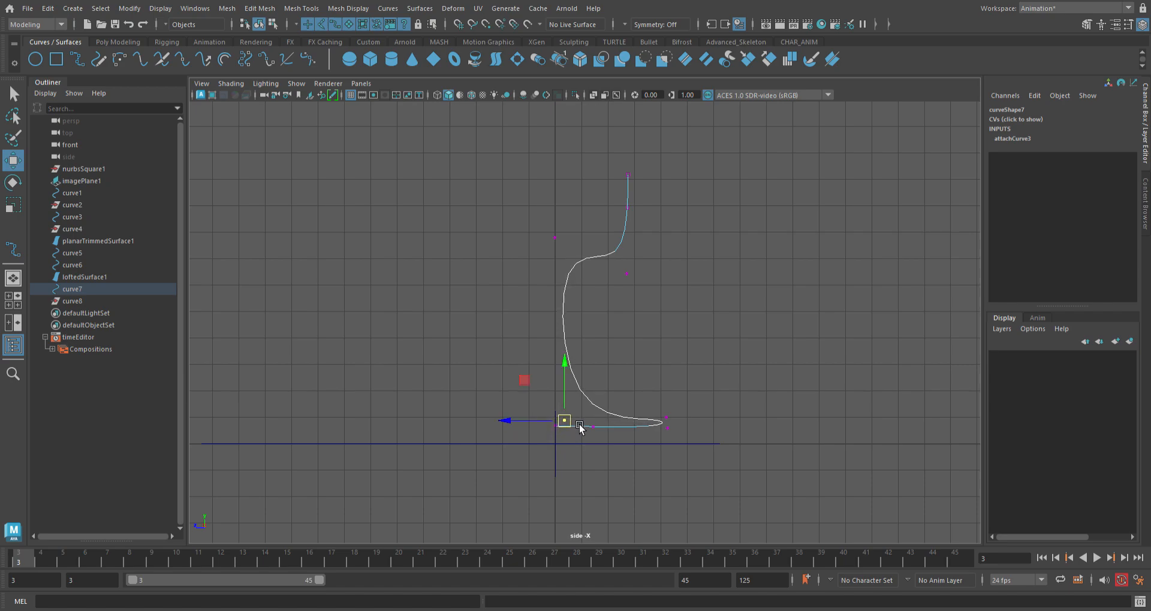
# Undo the control vertex move and leave component selection on the attached profile.
pyautogui.hotkey('ctrl', 'z')
pyautogui.hotkey('ctrl', 'z')
pyautogui.hotkey('ctrl', 'z')
pyautogui.hotkey('ctrl', 'z')
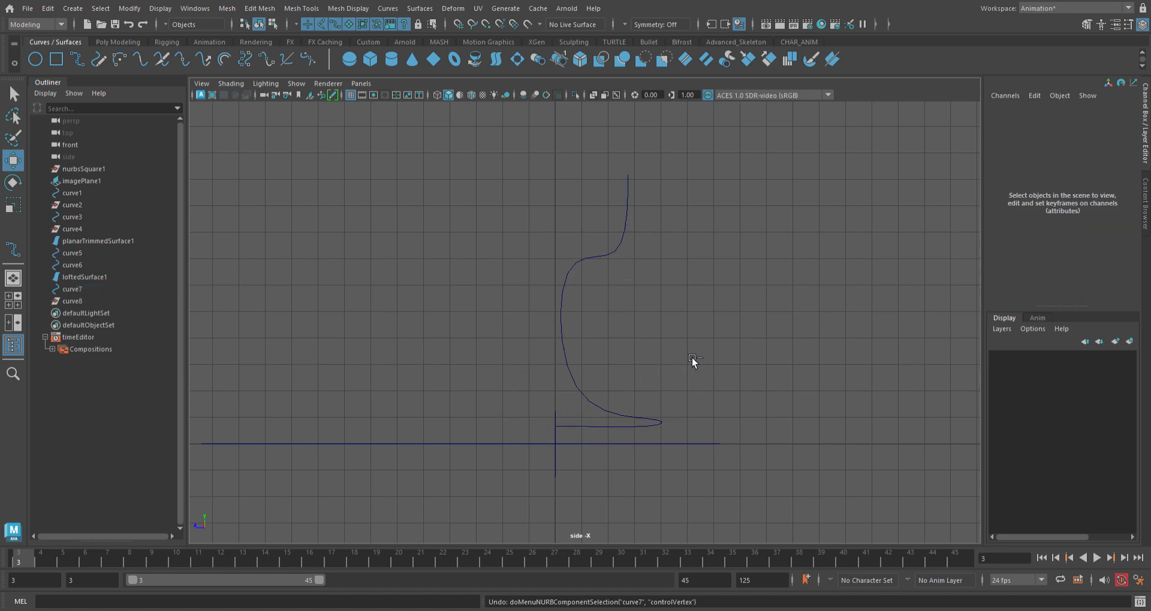
# Undo the earlier attachment, then reattach the S-shaped profile and the base curve with a sharp corner at the joint.
pyautogui.click(656, 369)
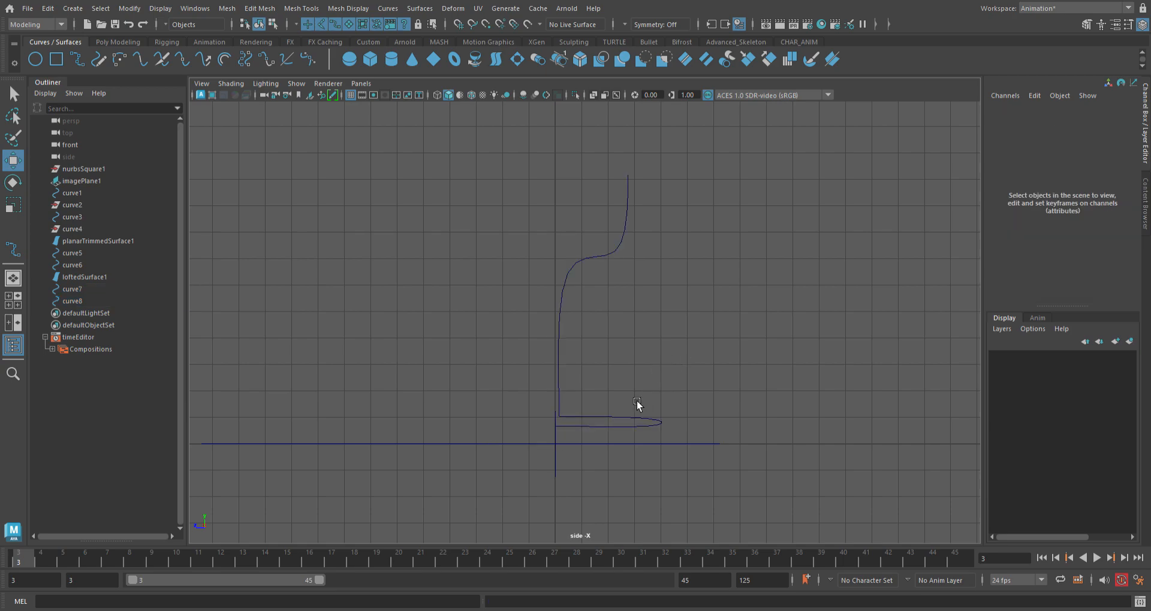
pyautogui.click(573, 396)
pyautogui.keyDown('shift'); pyautogui.click(595, 422); pyautogui.keyUp('shift')
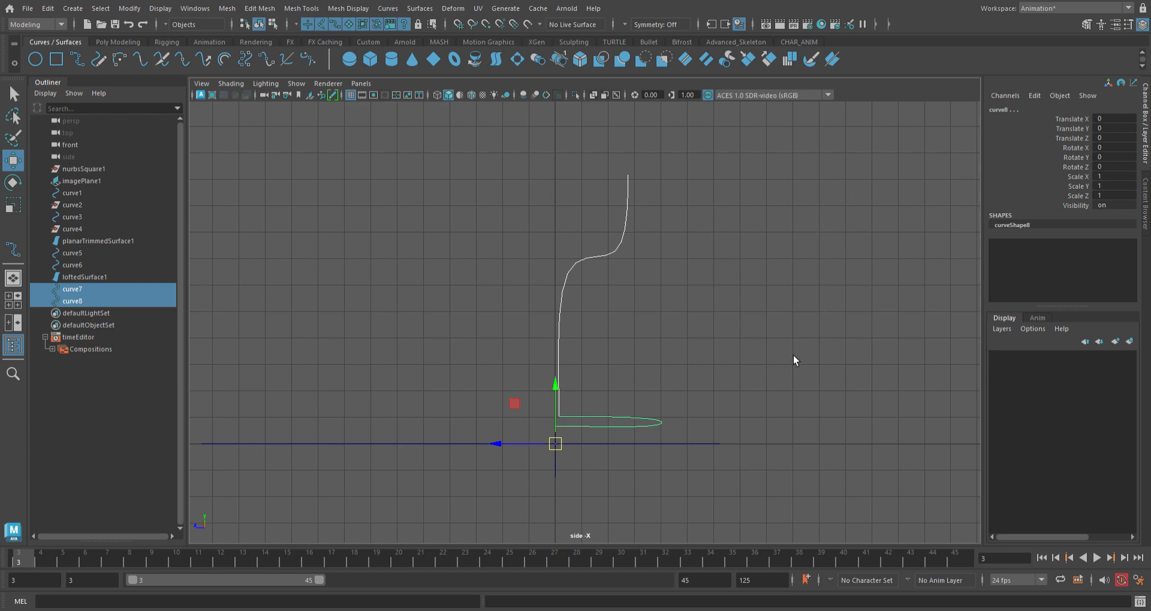
pyautogui.hotkey('ctrl', 'z')
pyautogui.hotkey('ctrl', 'z')
# Revolve the attached profile curve into a goblet surface and show it in the perspective view.
pyautogui.click(606, 418)
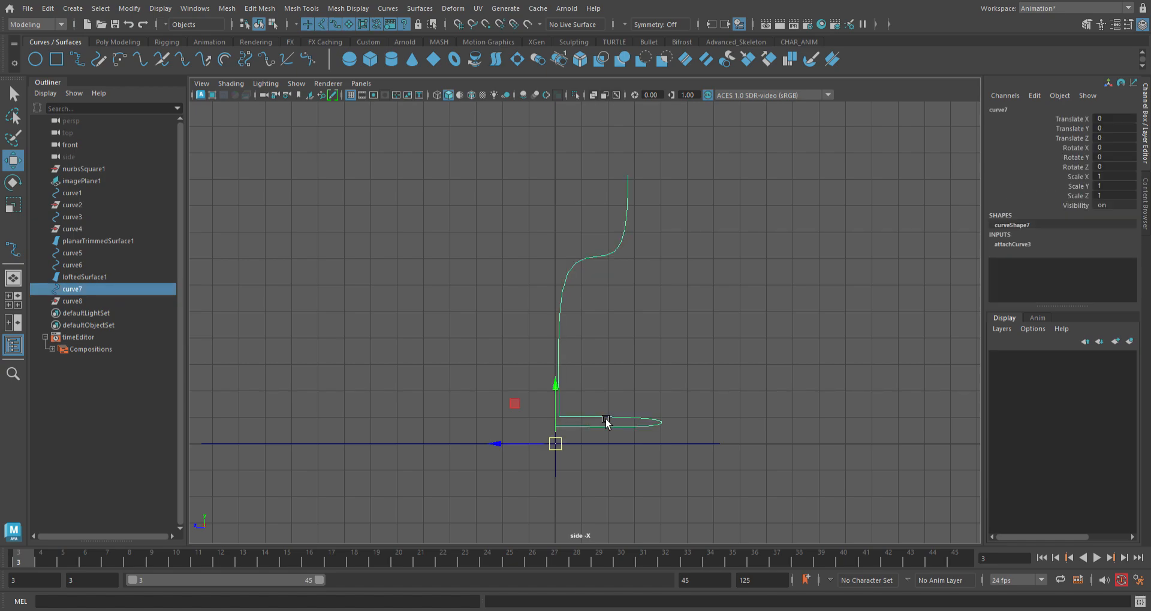
pyautogui.scroll(2, 605, 423)
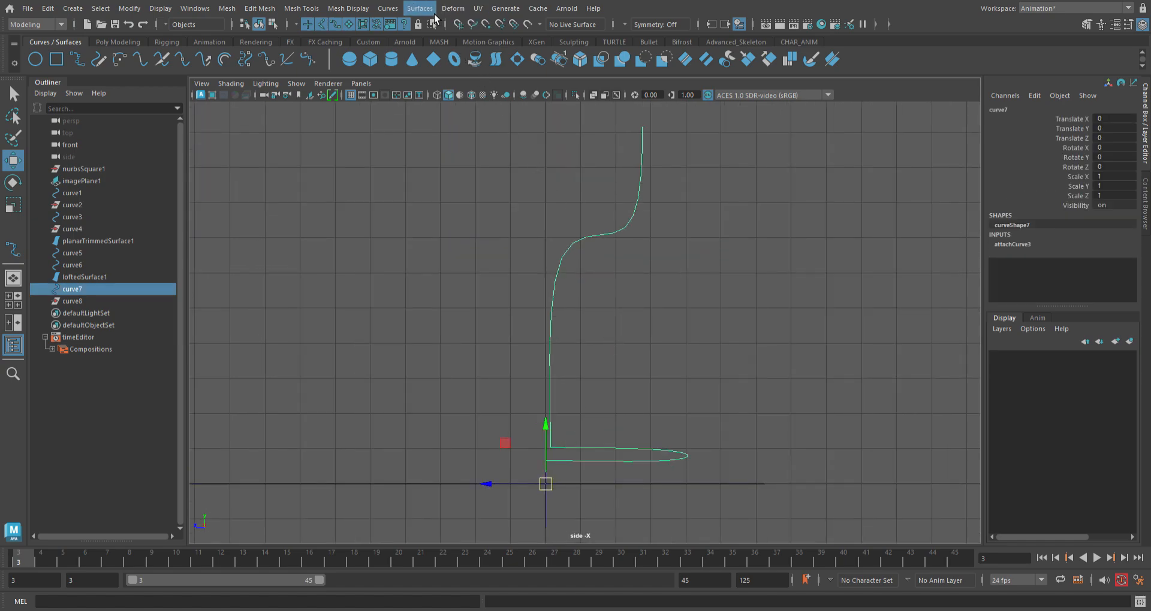
pyautogui.click(453, 59)
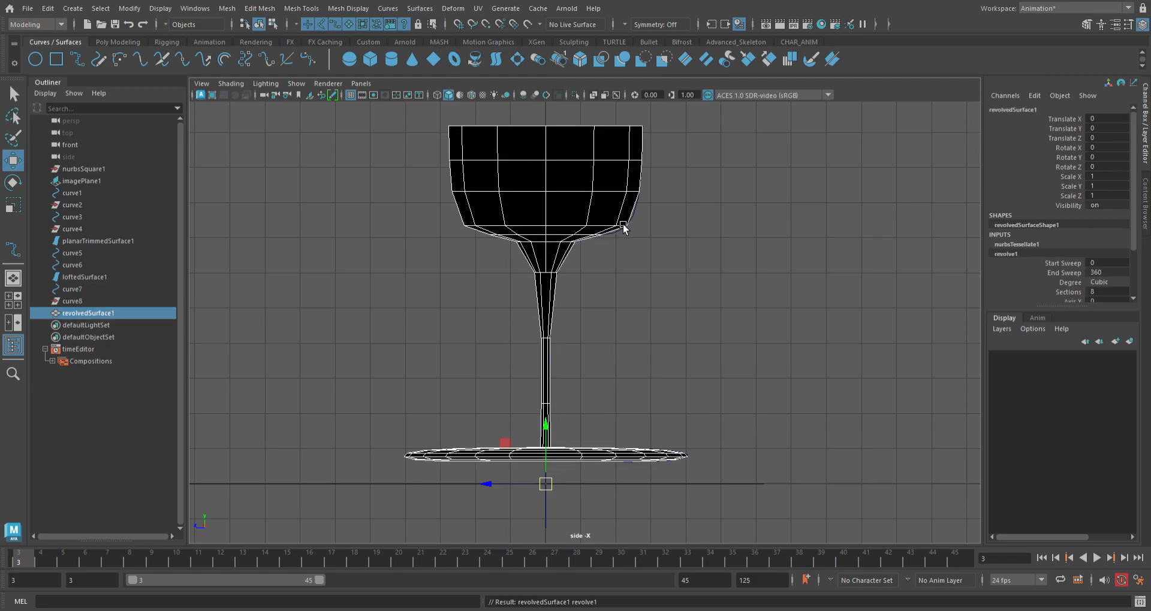
pyautogui.click(709, 280)
pyautogui.press('space')
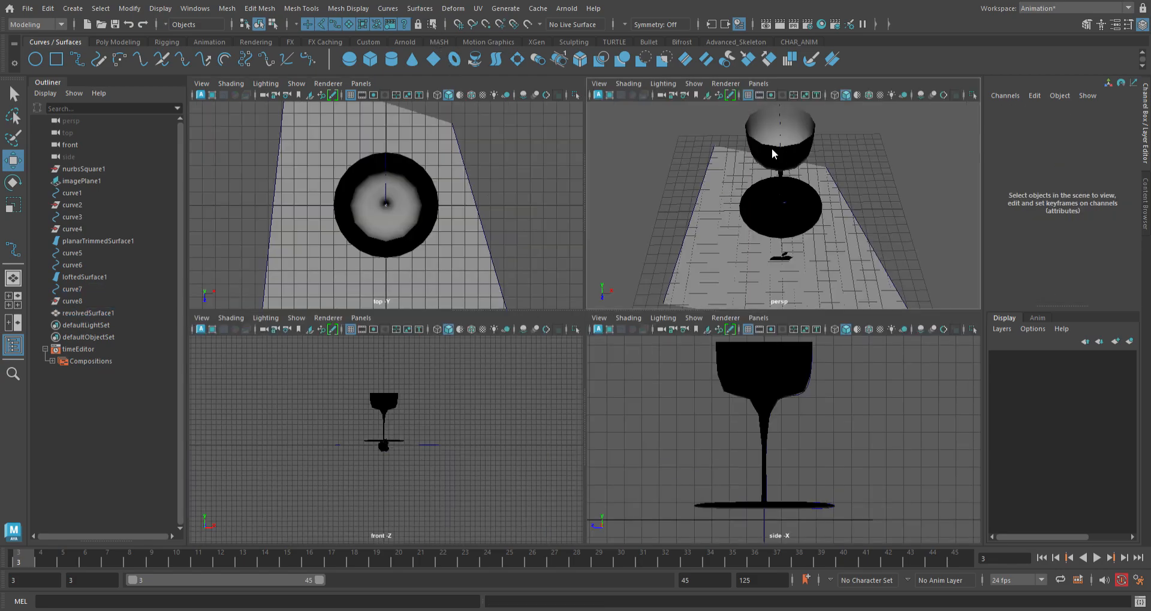
pyautogui.press('space')
pyautogui.keyDown('alt'); pyautogui.moveTo(665, 289); pyautogui.dragTo(619, 370); pyautogui.keyUp('alt')
# Select all faces of the revolved goblet, reverse their normals, and return to object selection with nothing selected.
pyautogui.click(603, 306)
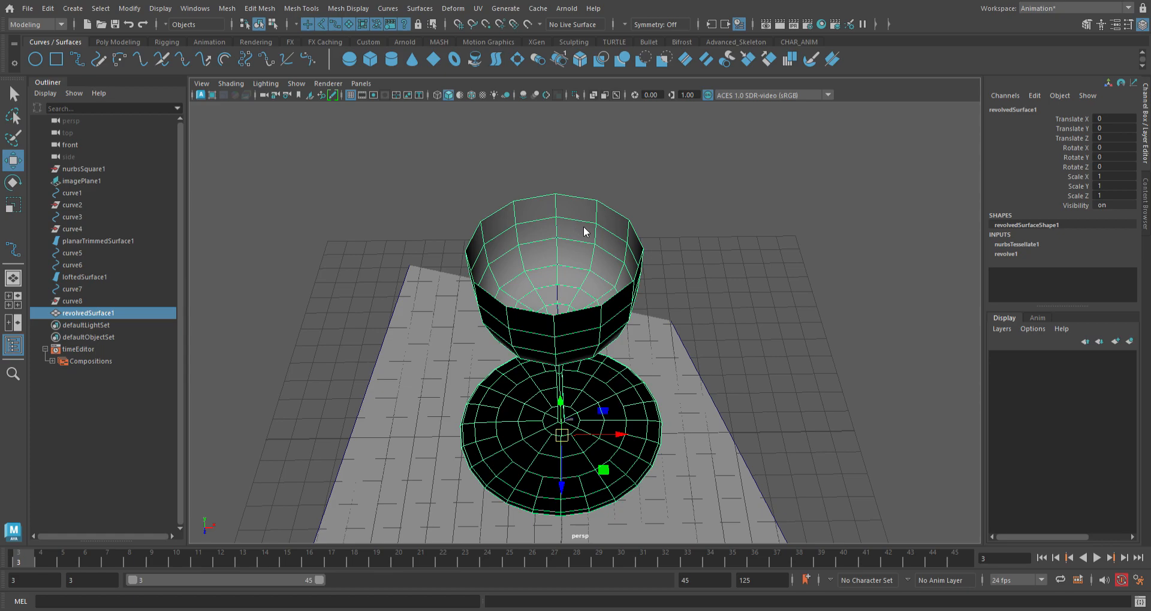
pyautogui.moveTo(597, 254)
pyautogui.keyDown('alt'); pyautogui.mouseDown()
pyautogui.moveTo(606, 303)
pyautogui.moveTo(594, 272)
pyautogui.mouseUp(); pyautogui.keyUp('alt')
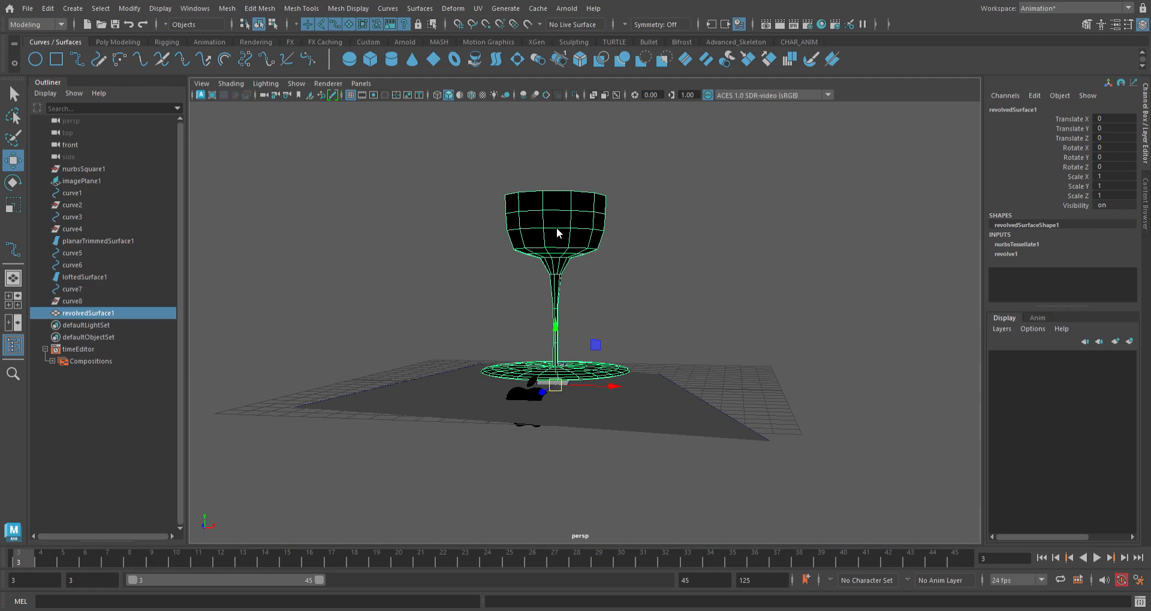
pyautogui.moveTo(470, 168); pyautogui.dragTo(705, 442)
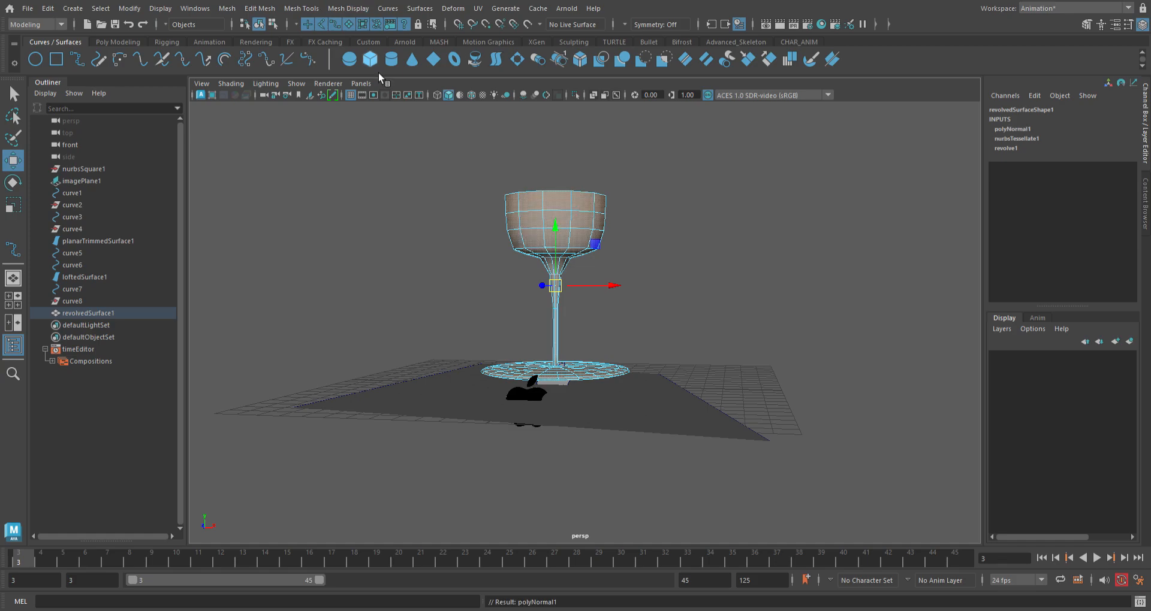
pyautogui.click(746, 330)
pyautogui.scroll(4, 670, 333)
pyautogui.keyDown('alt'); pyautogui.moveTo(596, 288); pyautogui.dragTo(606, 354, button='middle'); pyautogui.keyUp('alt')
pyautogui.keyDown('alt'); pyautogui.moveTo(596, 378); pyautogui.dragTo(558, 218); pyautogui.keyUp('alt')
pyautogui.click(586, 202)
pyautogui.click(662, 248)
pyautogui.click(568, 231)
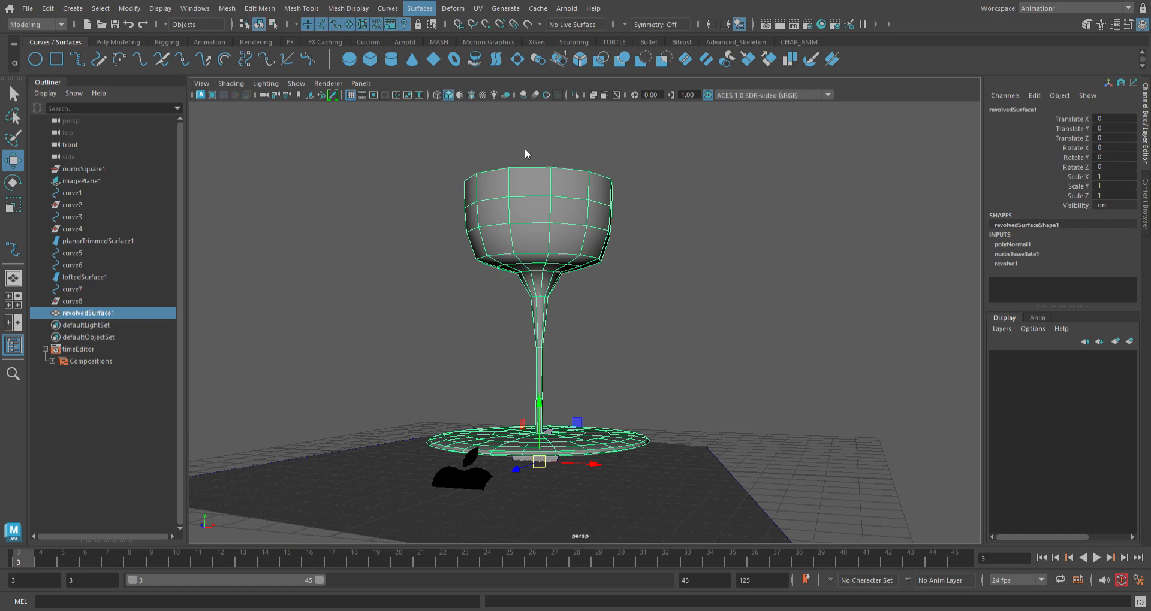
pyautogui.click(784, 434)
pyautogui.keyDown('alt'); pyautogui.moveTo(784, 434); pyautogui.dragTo(724, 408, button='right'); pyautogui.keyUp('alt')
pyautogui.keyDown('alt'); pyautogui.moveTo(695, 404); pyautogui.dragTo(700, 422); pyautogui.keyUp('alt')
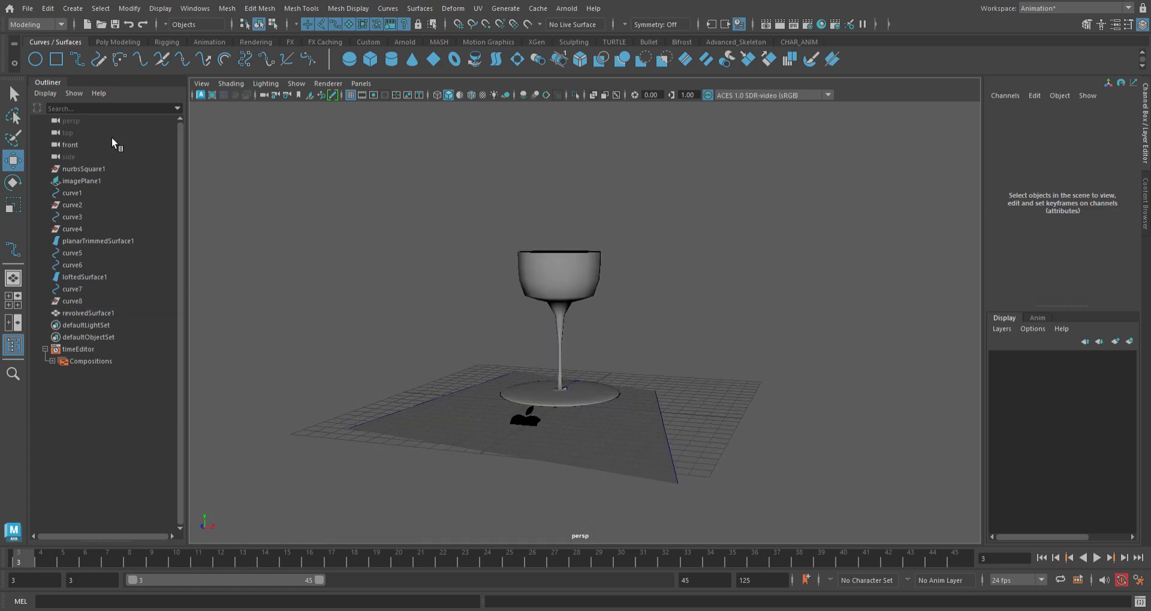
# Draw a two-point EP curve on the ground grid beside the goblet and bend it by moving its middle control vertices.
pyautogui.click(80, 62)
pyautogui.click(727, 376)
pyautogui.moveTo(709, 425); pyautogui.dragTo(712, 427)
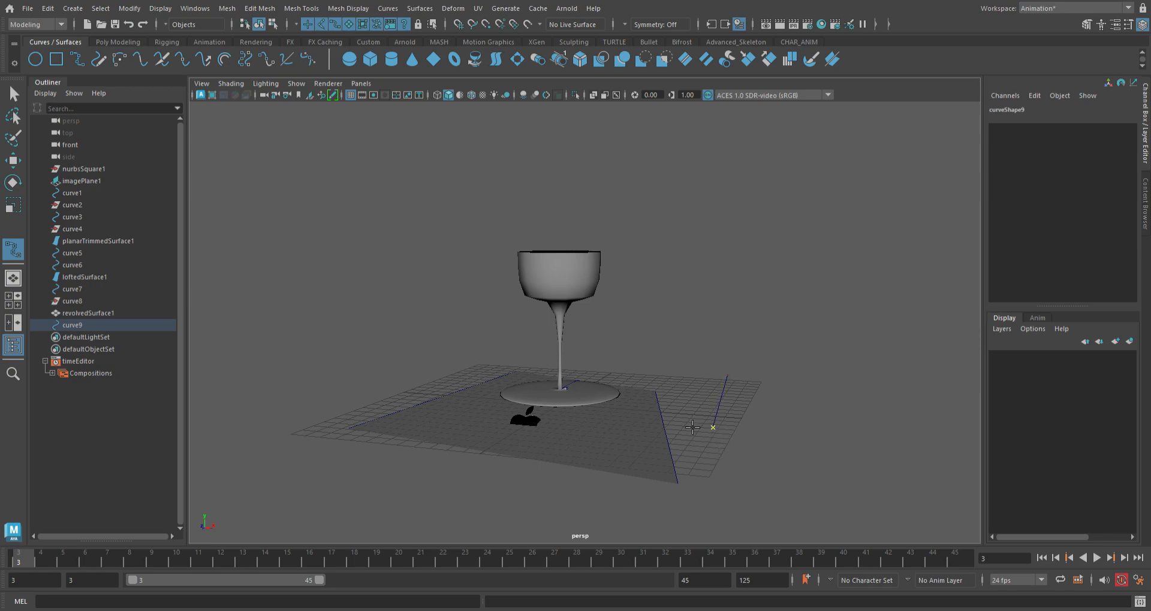
pyautogui.press('q')
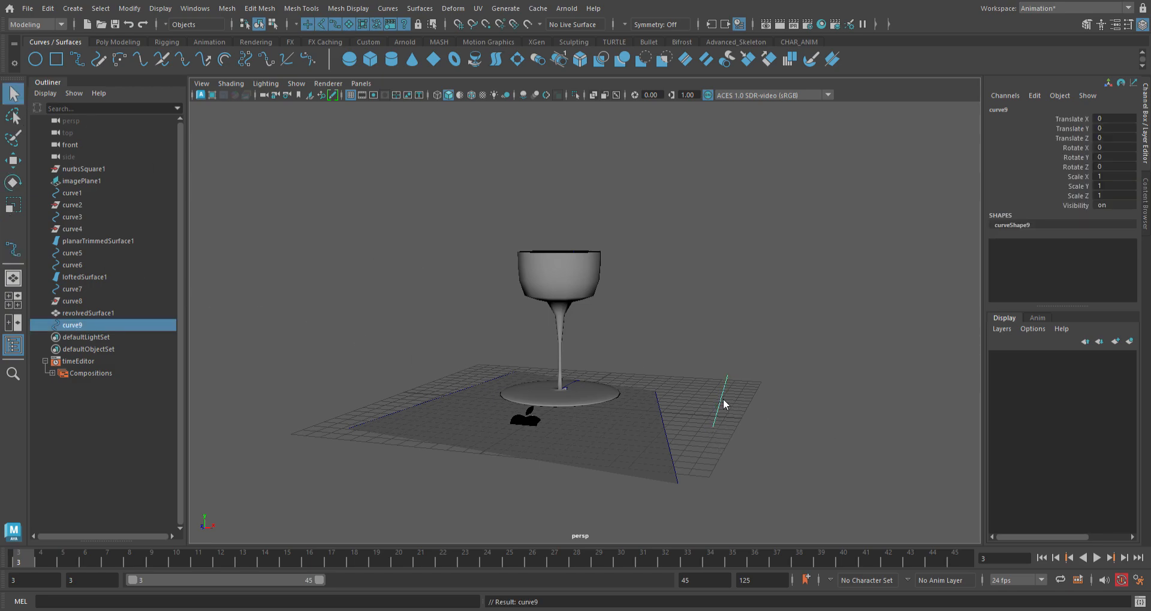
pyautogui.press('F8')
pyautogui.moveTo(710, 385); pyautogui.dragTo(749, 411)
pyautogui.press('w')
pyautogui.click(758, 449)
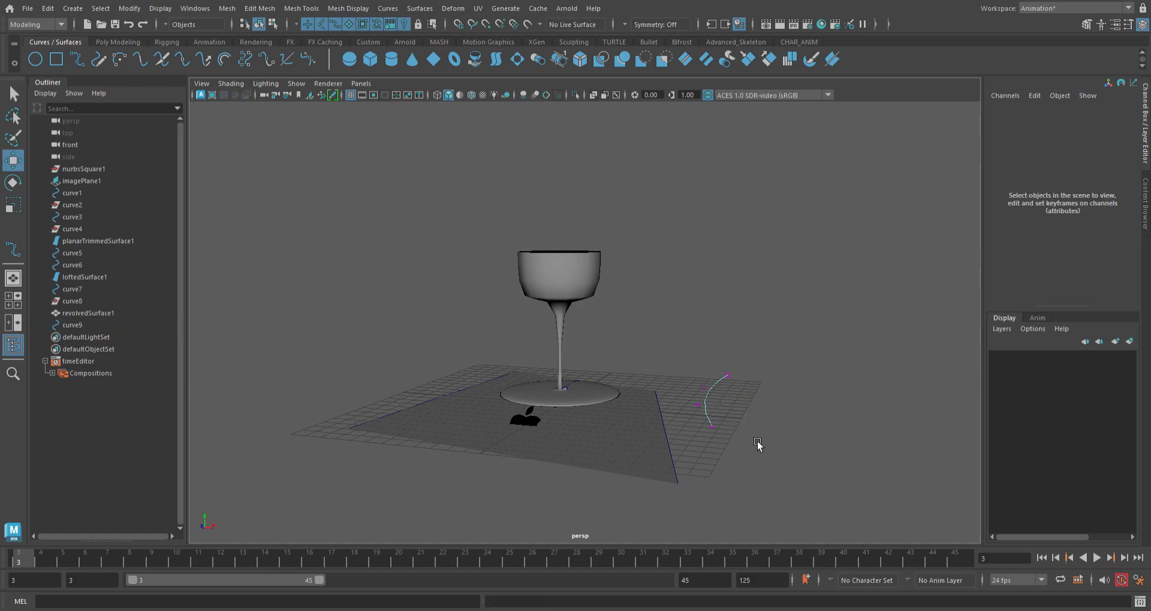
# In the side view, draw an upright two-point EP curve from the ground line and bow its middle control vertices away from the goblet.
pyautogui.press('space')
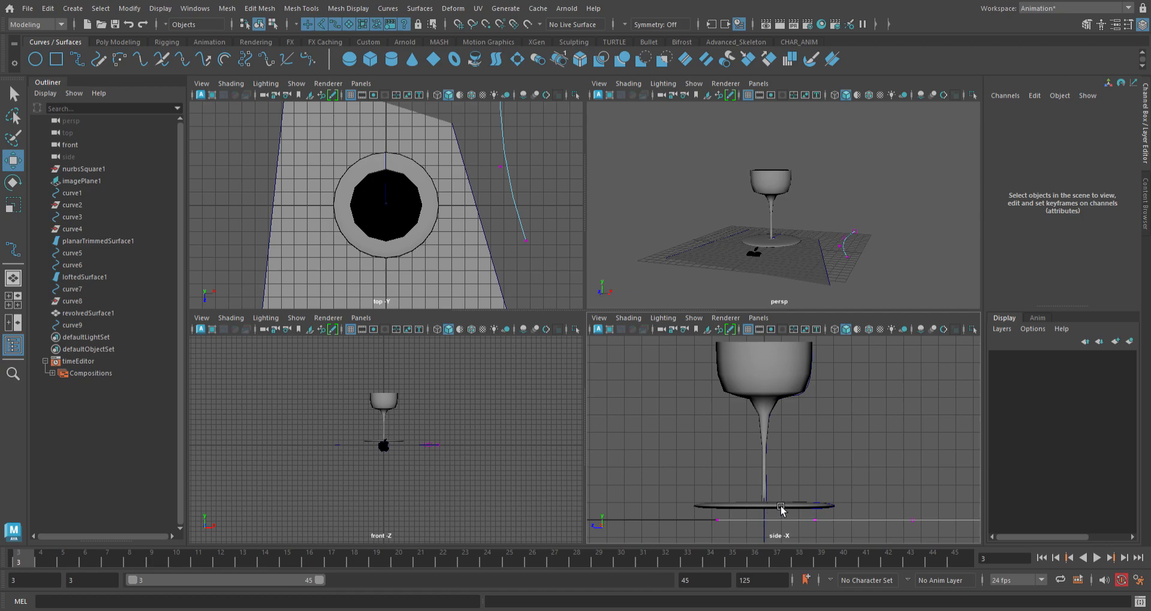
pyautogui.press('space')
pyautogui.scroll(-4, 781, 501)
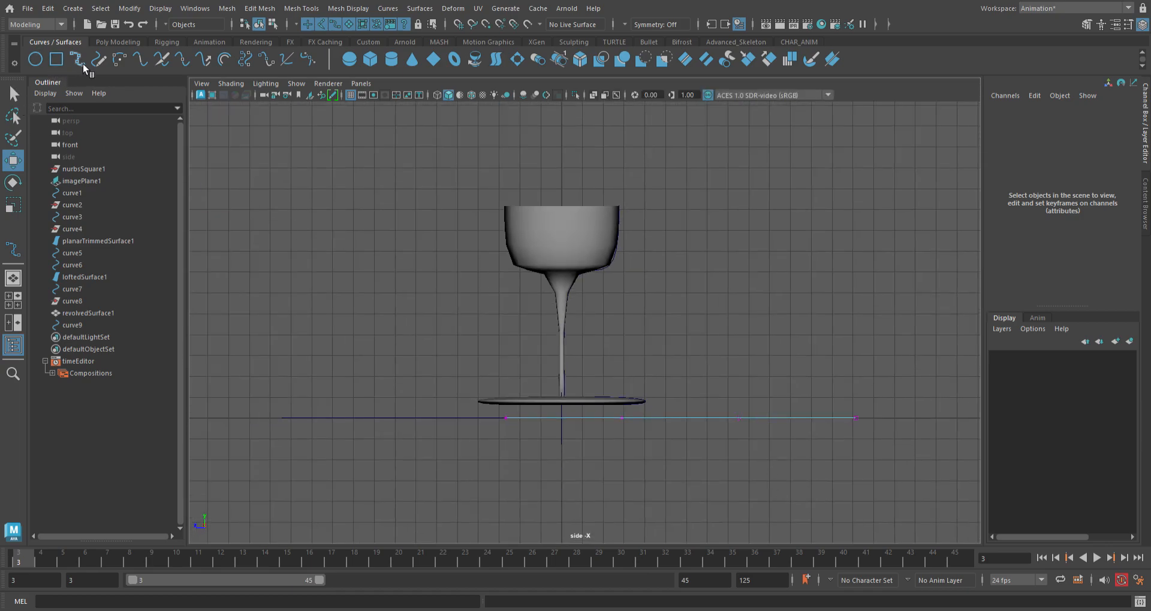
pyautogui.click(12, 249)
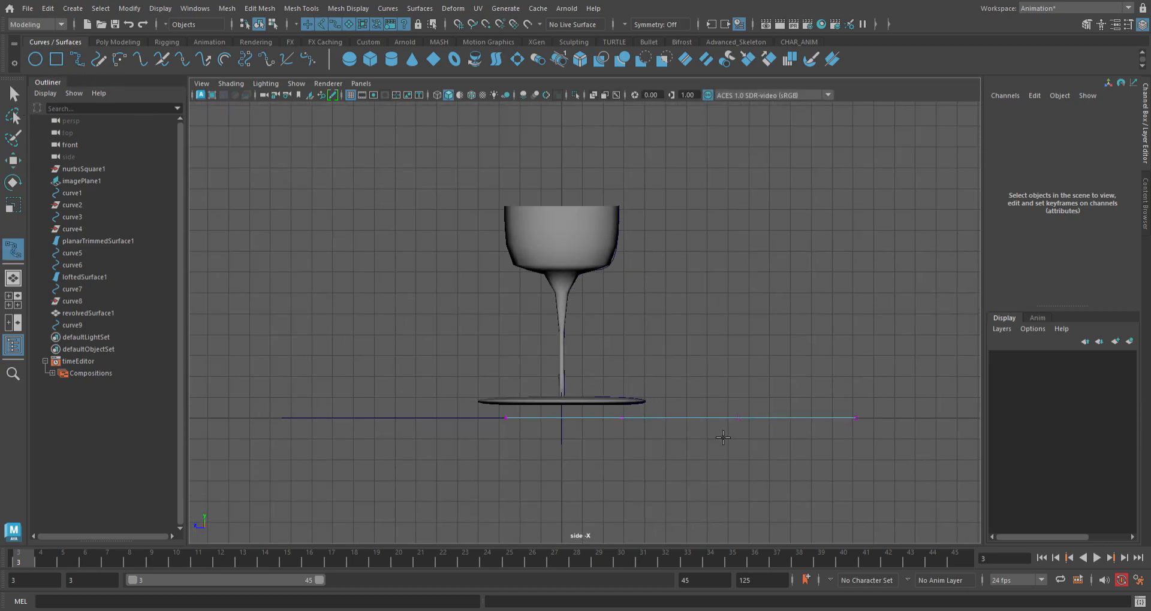
pyautogui.press('c')
pyautogui.moveTo(721, 428); pyautogui.dragTo(688, 426)
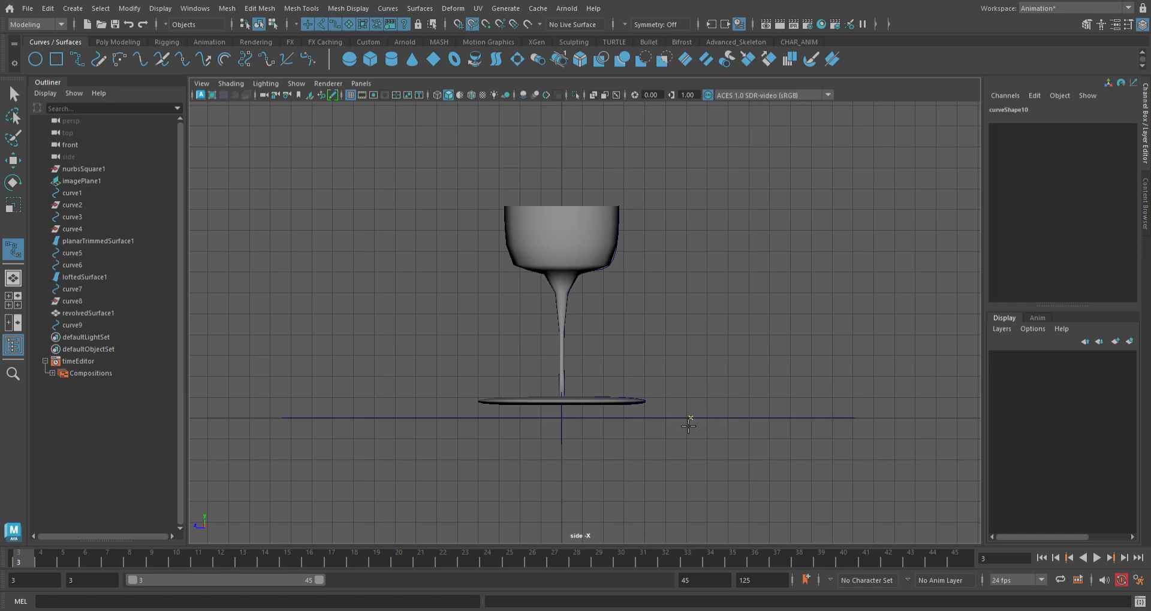
pyautogui.click(663, 179)
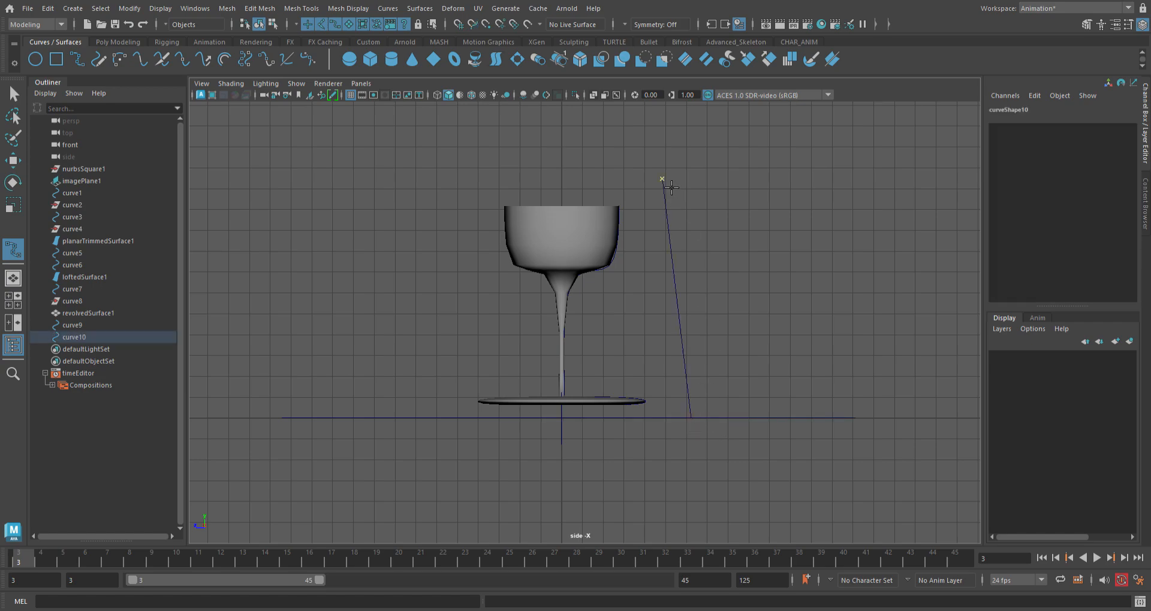
pyautogui.click(15, 92)
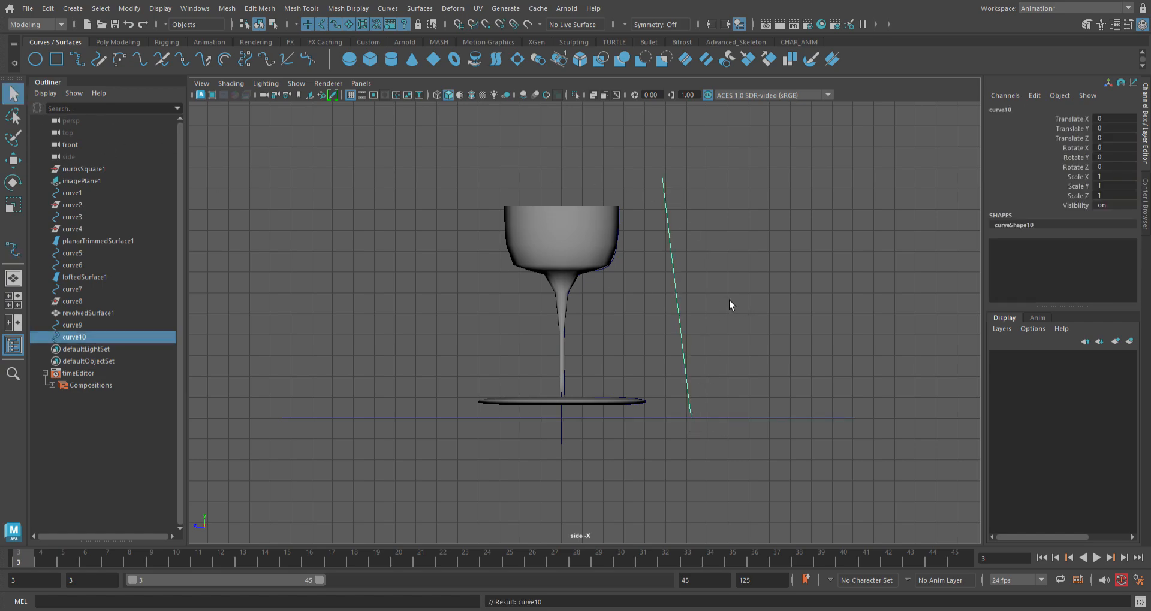
pyautogui.moveTo(670, 268); pyautogui.dragTo(660, 259, button='right')
pyautogui.moveTo(660, 218); pyautogui.dragTo(735, 354)
pyautogui.press('w')
pyautogui.moveTo(699, 300); pyautogui.dragTo(732, 291, button='middle')
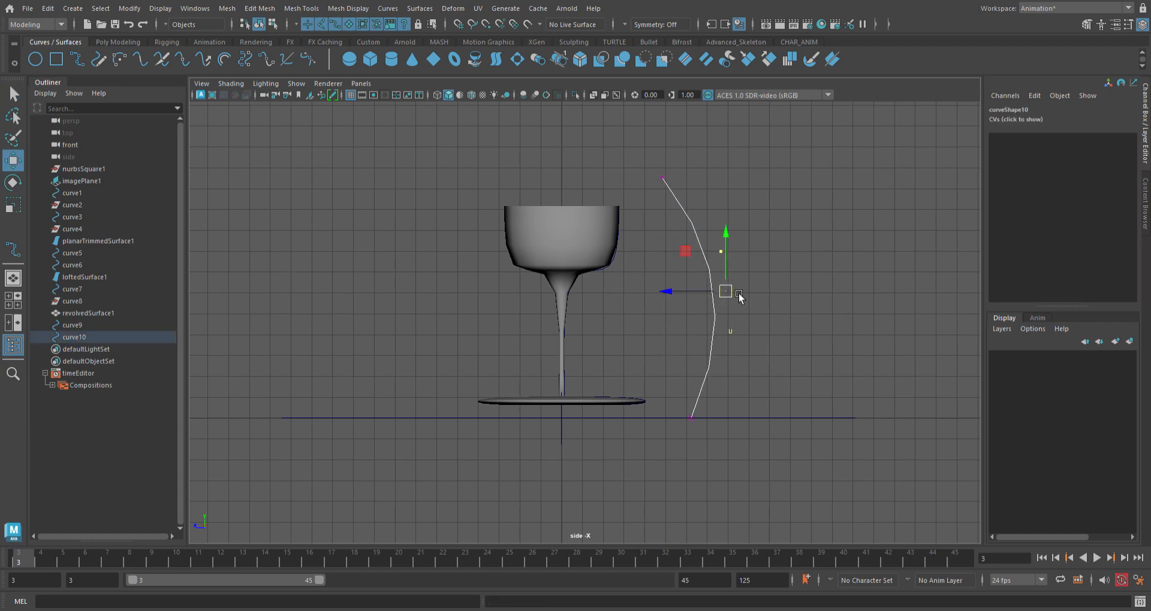
# Check the upright curve's position against the ground curve in perspective and delete the upright curve.
pyautogui.press('space')
pyautogui.press('space')
pyautogui.keyDown('alt'); pyautogui.moveTo(771, 401); pyautogui.dragTo(696, 296); pyautogui.keyUp('alt')
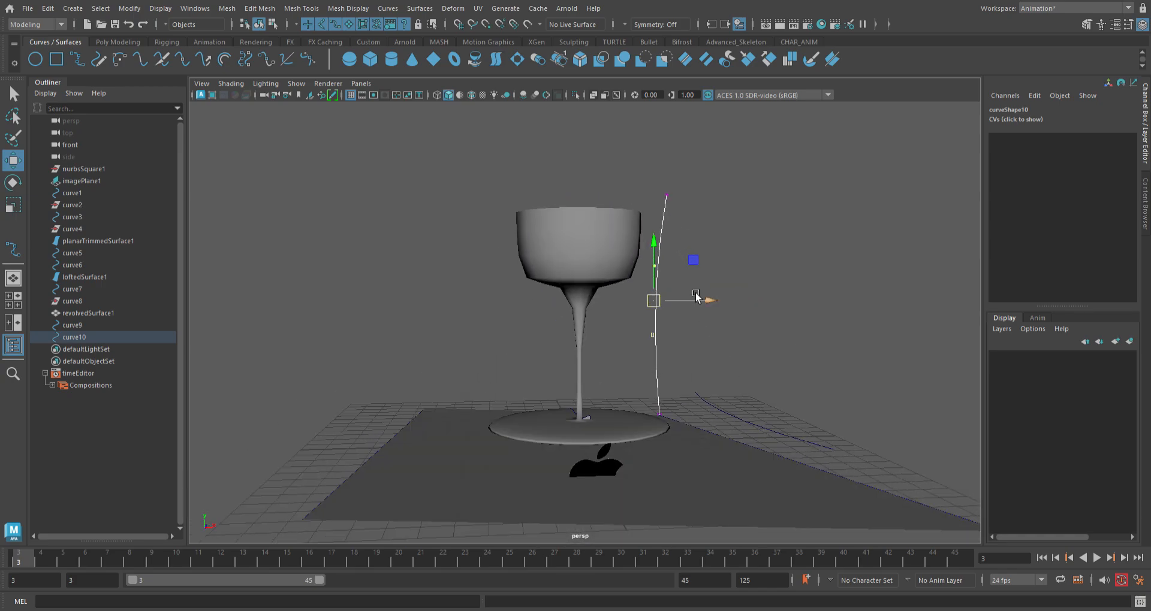
pyautogui.click(735, 447)
pyautogui.keyDown('alt'); pyautogui.moveTo(763, 447); pyautogui.dragTo(449, 465); pyautogui.keyUp('alt')
pyautogui.click(451, 459)
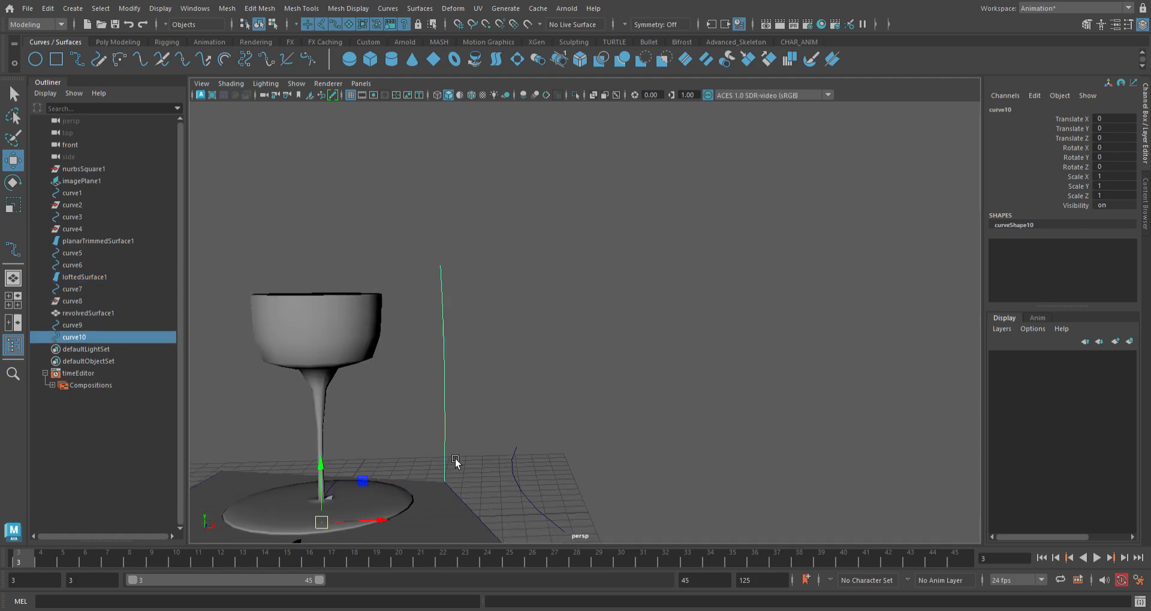
pyautogui.press('Delete')
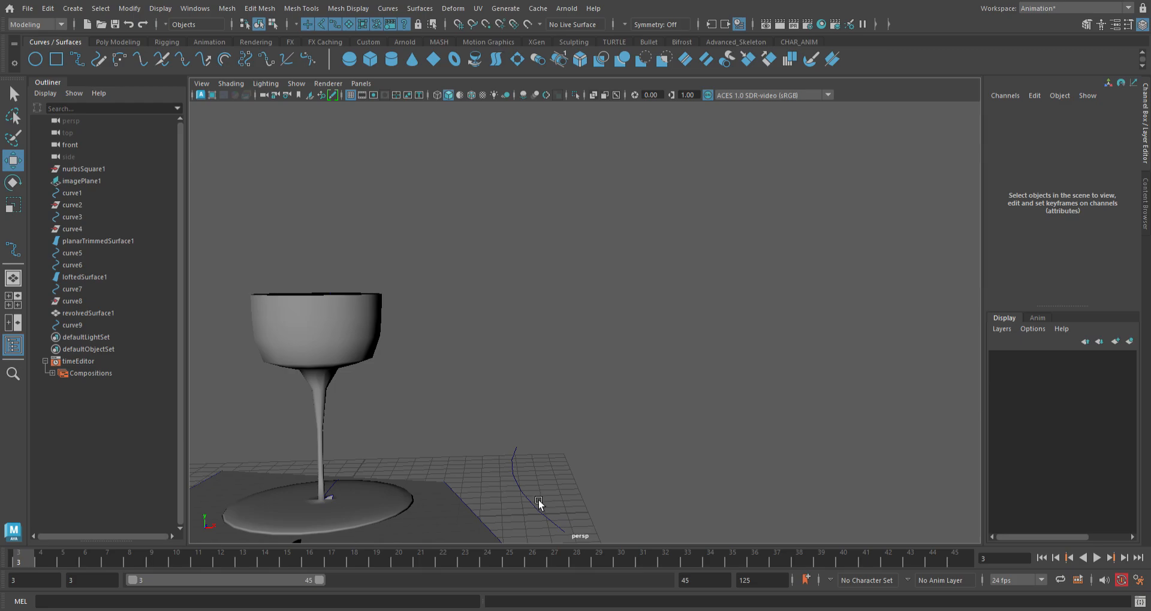
# Draw an EP curve starting on the curved ground line in perspective and ending near the goblet's rim height in the side view.
pyautogui.click(538, 501)
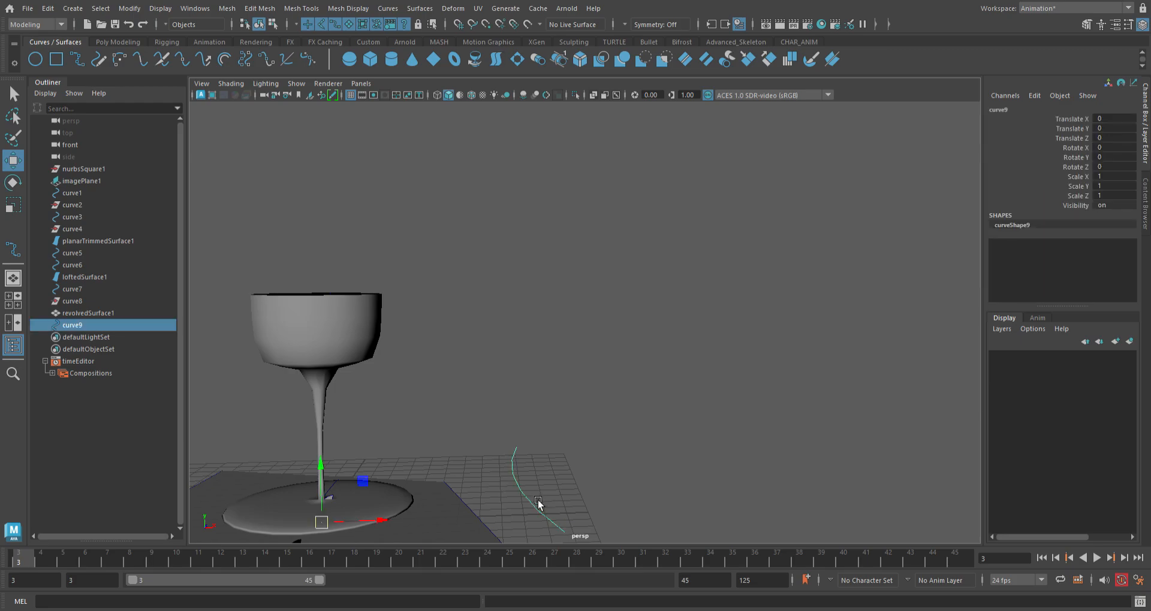
pyautogui.click(76, 59)
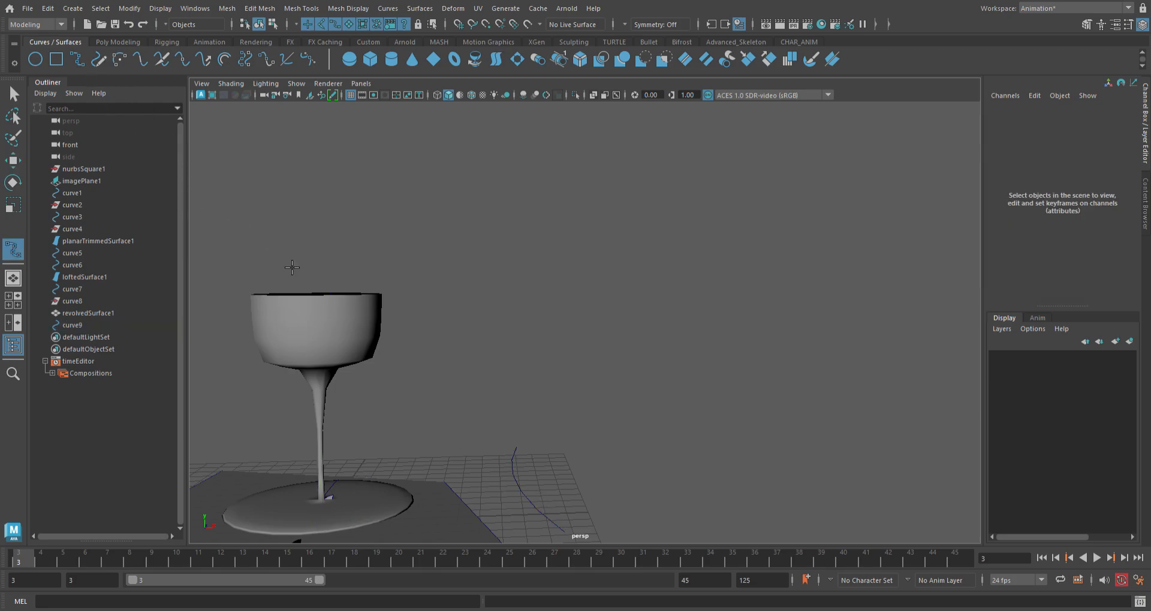
pyautogui.click(515, 482)
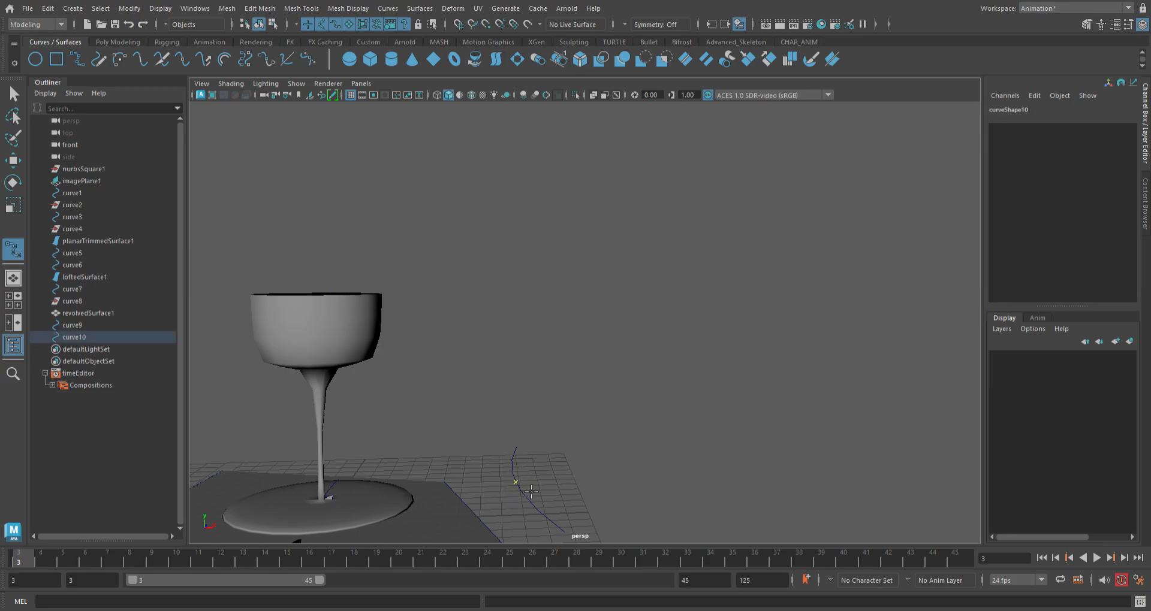
pyautogui.press('space')
pyautogui.press('space')
pyautogui.scroll(-2, 716, 280)
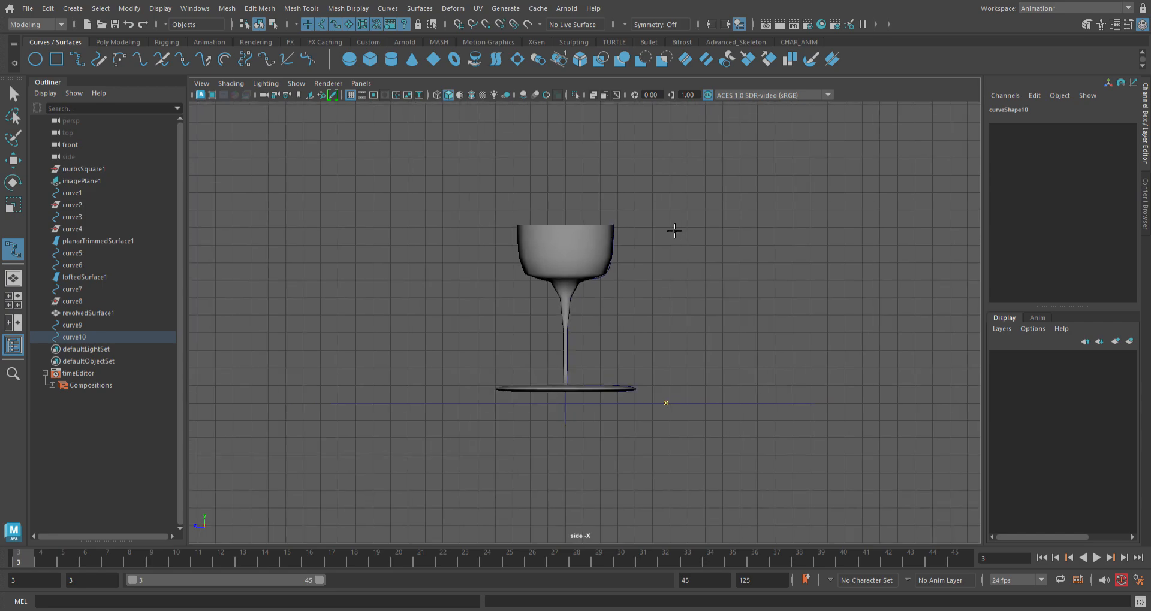
pyautogui.click(631, 228)
pyautogui.click(12, 93)
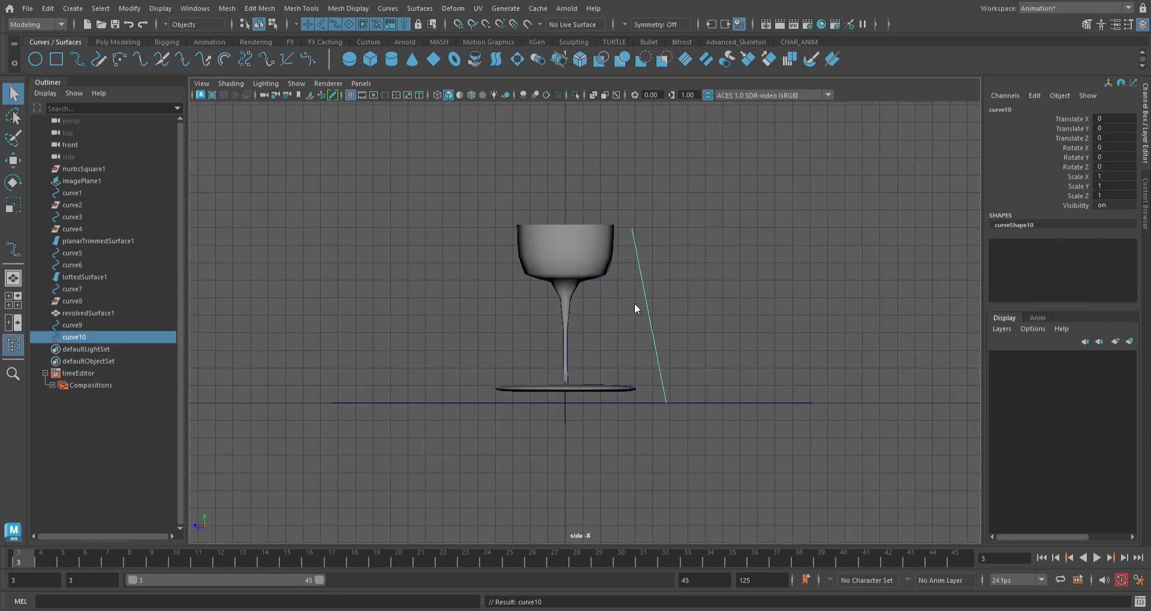
# Bow the new upright curve outward by moving its two middle control vertices away from the goblet in the side view.
pyautogui.press('F8')
pyautogui.moveTo(629, 250); pyautogui.dragTo(694, 366)
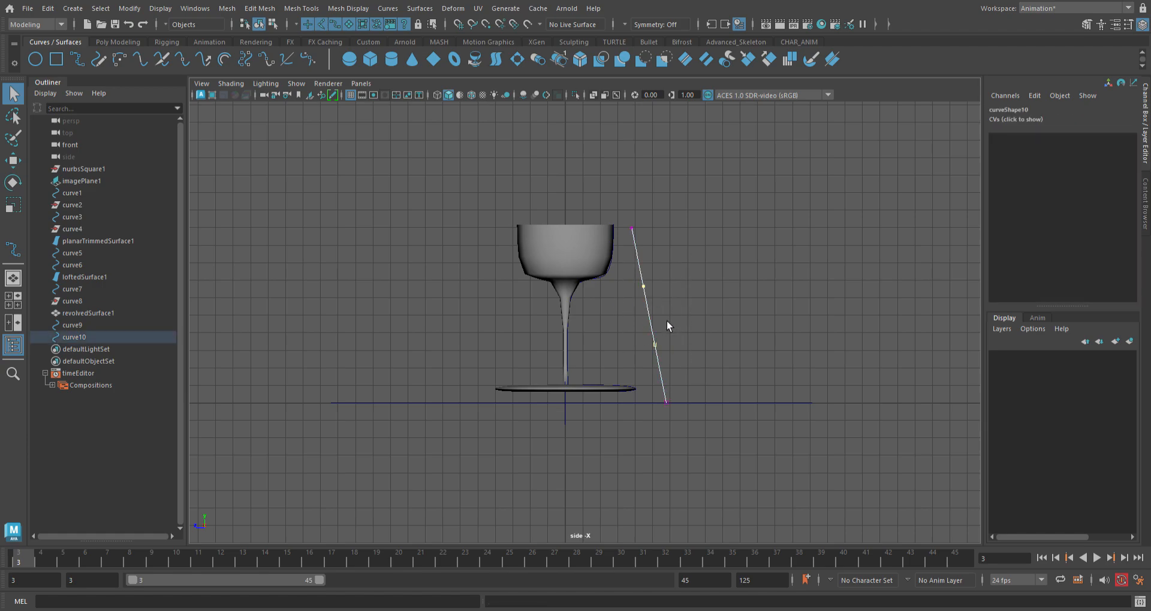
pyautogui.press('w')
pyautogui.moveTo(662, 314); pyautogui.dragTo(683, 306)
pyautogui.press('space')
pyautogui.press('space')
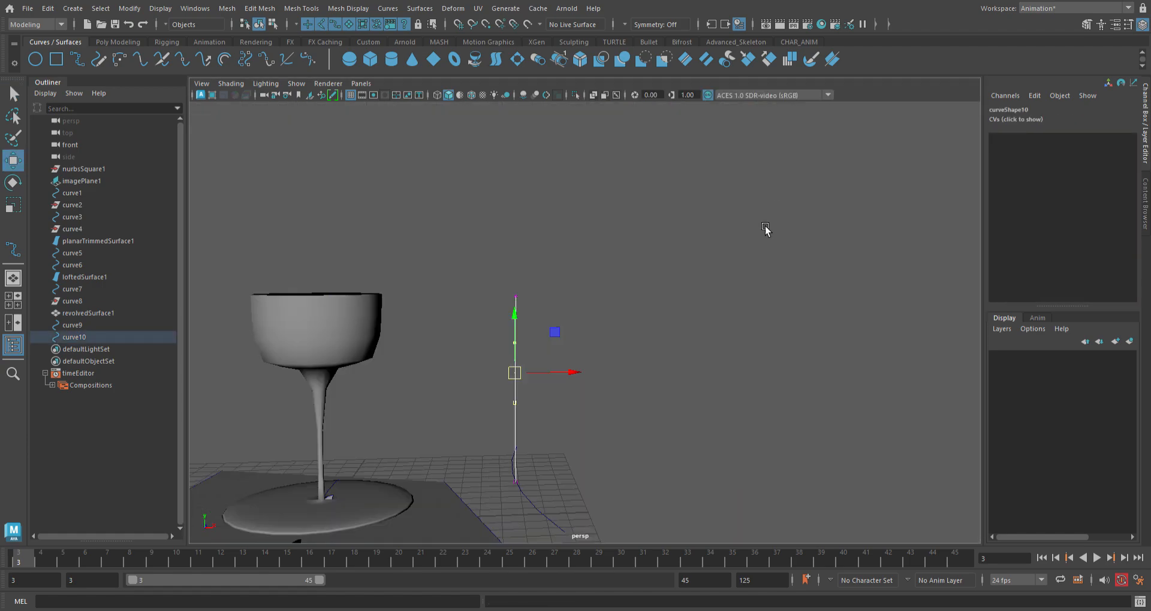
pyautogui.keyDown('alt'); pyautogui.moveTo(652, 355); pyautogui.dragTo(532, 429); pyautogui.keyUp('alt')
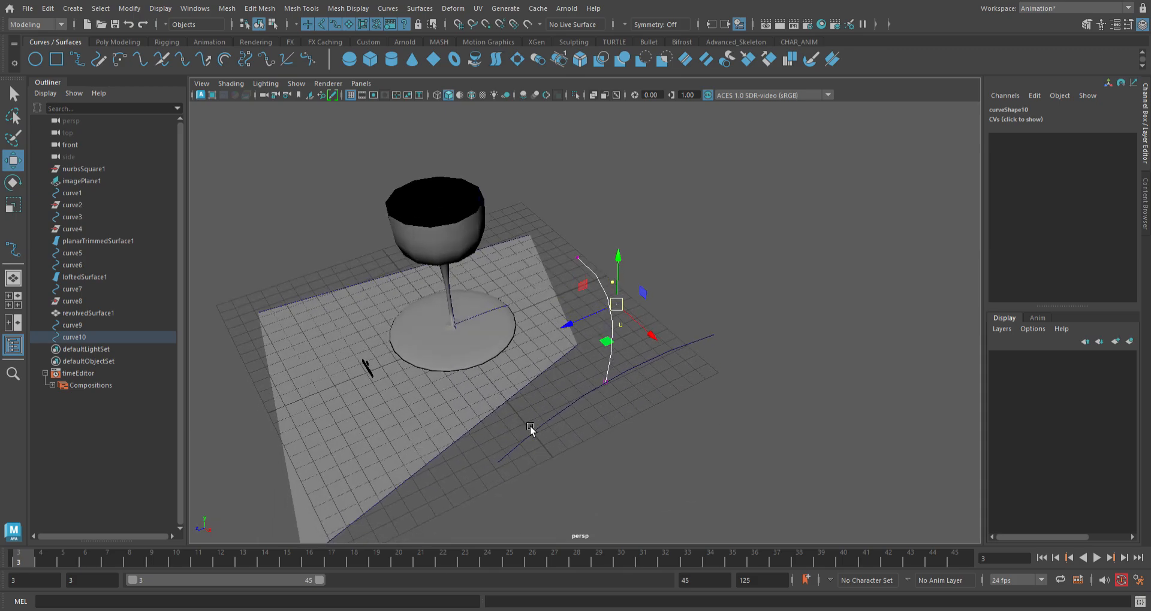
# Move the upright curve's upper end outward along X in perspective, then return to object selection.
pyautogui.moveTo(562, 240); pyautogui.dragTo(618, 298)
pyautogui.click(635, 378)
pyautogui.moveTo(642, 306); pyautogui.dragTo(657, 319)
pyautogui.moveTo(626, 344); pyautogui.dragTo(658, 288, button='right')
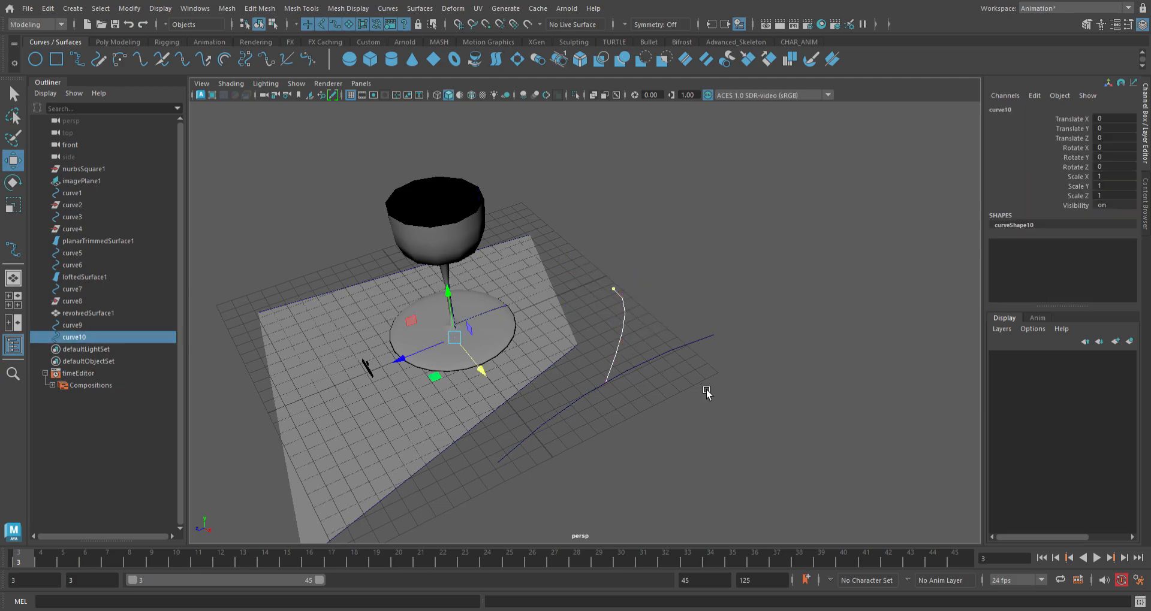
pyautogui.click(706, 390)
# Select the ground curve and the upright curve and extrude them into a curved surface.
pyautogui.click(644, 368)
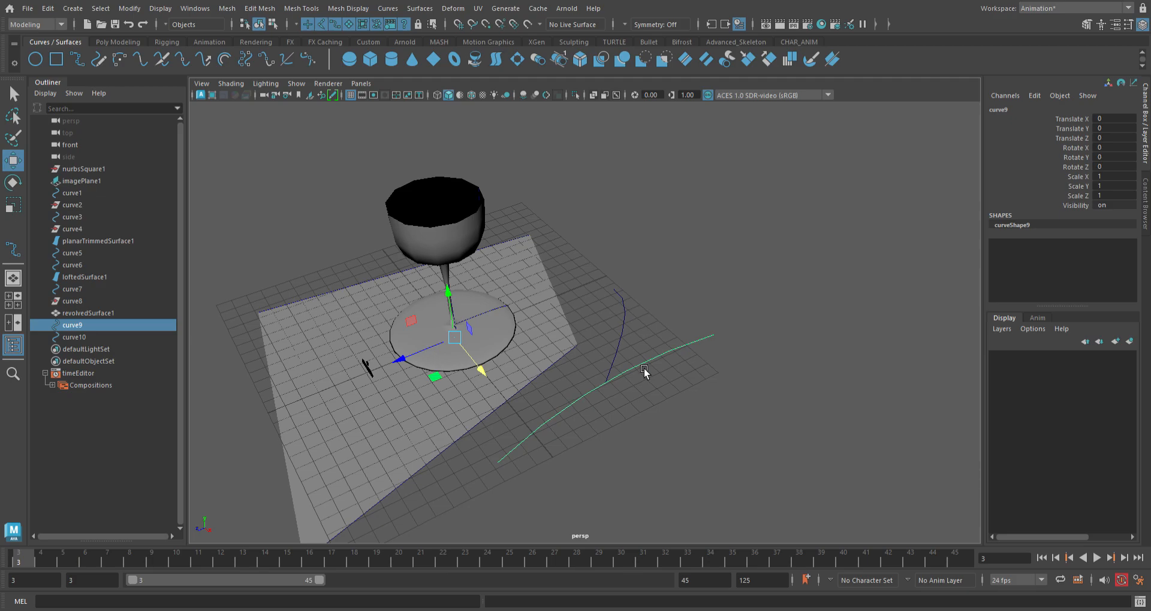
pyautogui.press('q')
pyautogui.keyDown('shift'); pyautogui.click(620, 367); pyautogui.keyUp('shift')
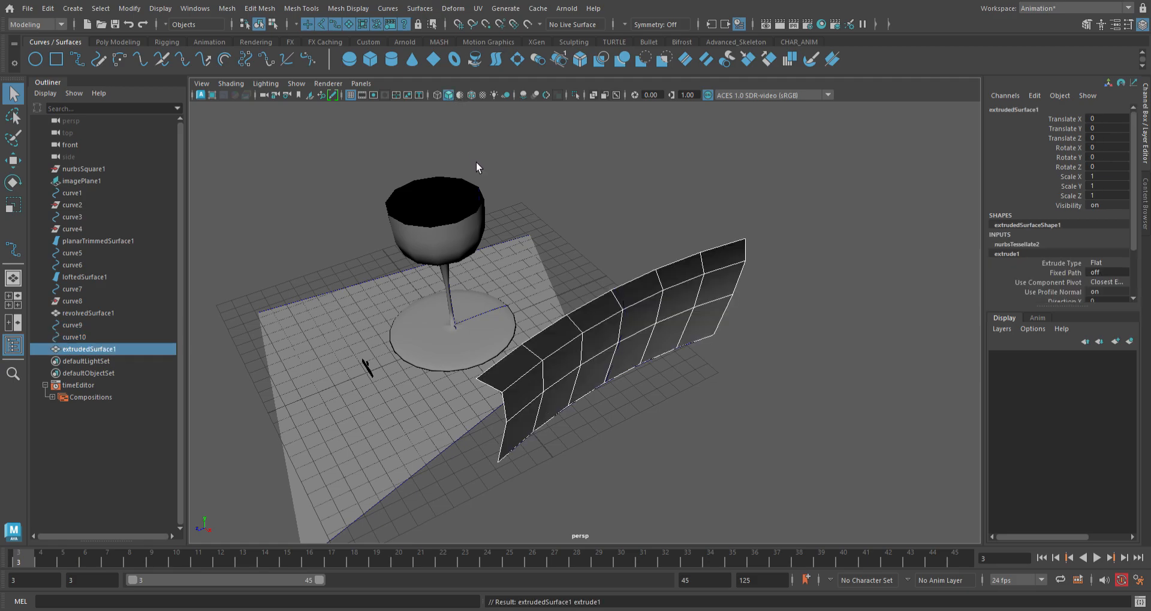
# Clear the scene by deleting the goblet, extruded surface, planar fills, curves and the remaining image plane.
pyautogui.moveTo(603, 353)
pyautogui.keyDown('alt'); pyautogui.mouseDown()
pyautogui.moveTo(635, 321)
pyautogui.moveTo(678, 316)
pyautogui.moveTo(684, 329)
pyautogui.moveTo(626, 353)
pyautogui.moveTo(434, 319)
pyautogui.moveTo(727, 331)
pyautogui.moveTo(593, 337)
pyautogui.mouseUp(); pyautogui.keyUp('alt')
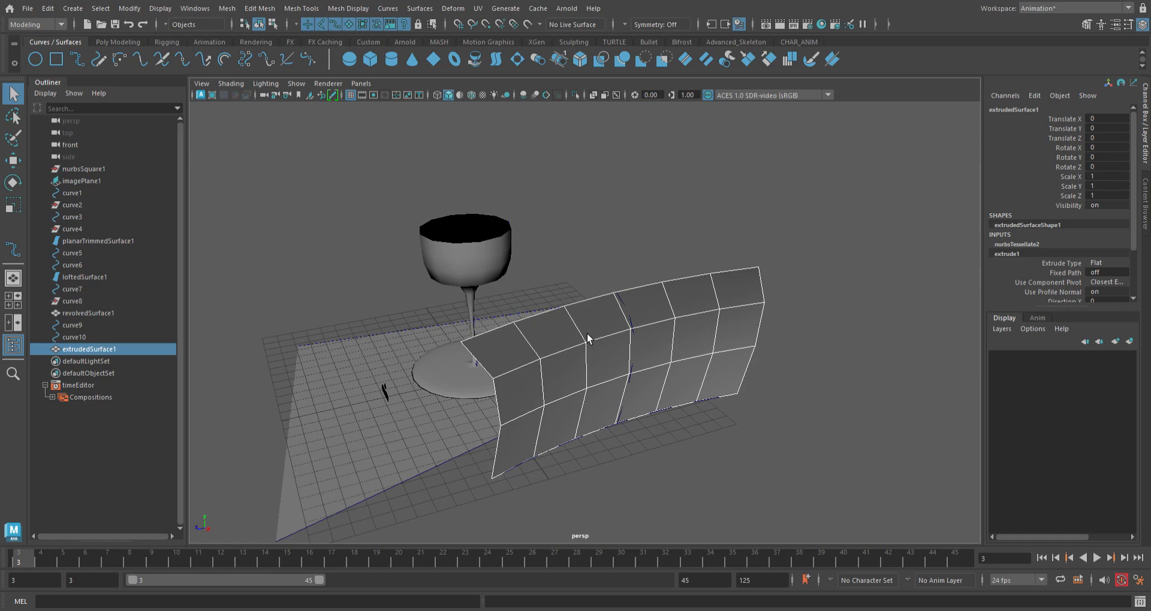
pyautogui.moveTo(333, 204); pyautogui.dragTo(710, 536)
pyautogui.press('Delete')
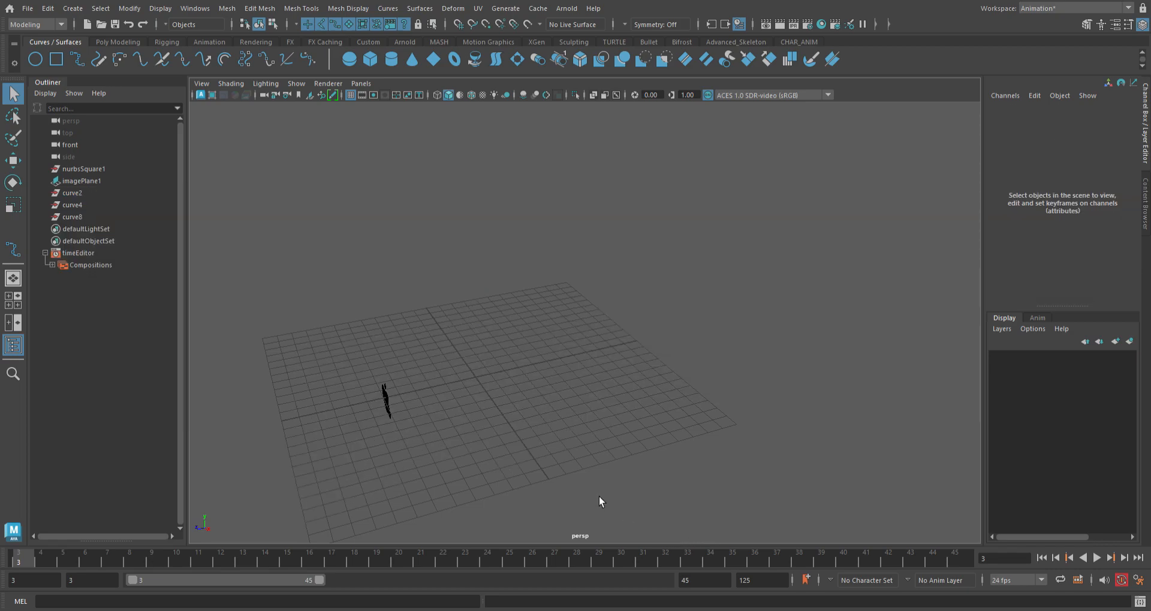
pyautogui.moveTo(317, 365); pyautogui.dragTo(435, 444)
pyautogui.press('Delete')
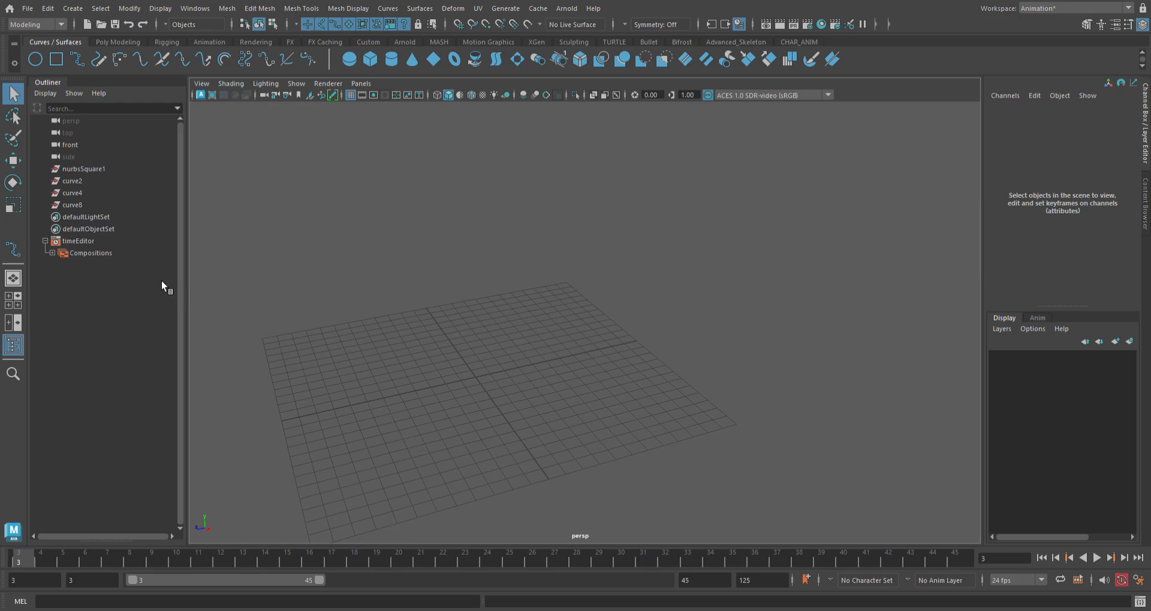
# Draw a three-point circular arc in the side view with both ends on the ground line.
pyautogui.click(17, 252)
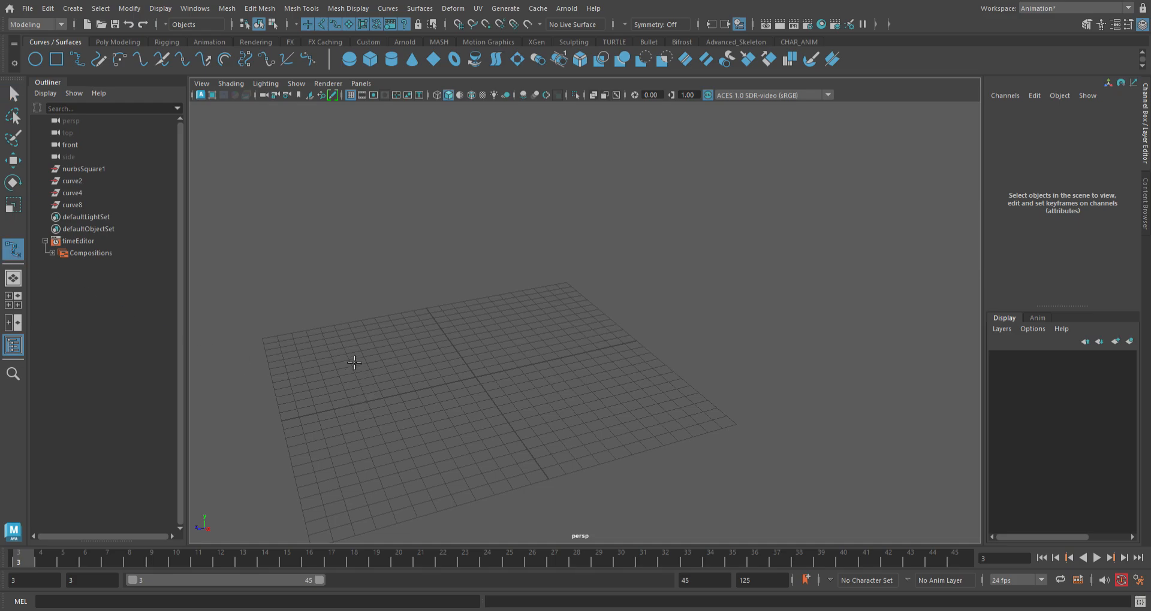
pyautogui.click(14, 96)
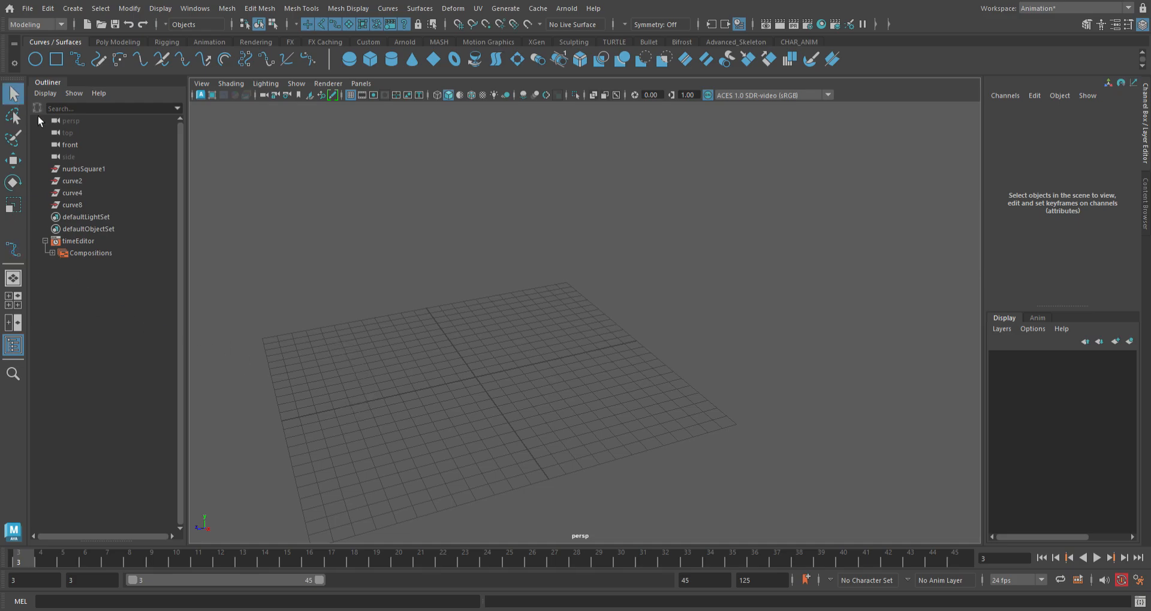
pyautogui.press('space')
pyautogui.press('space')
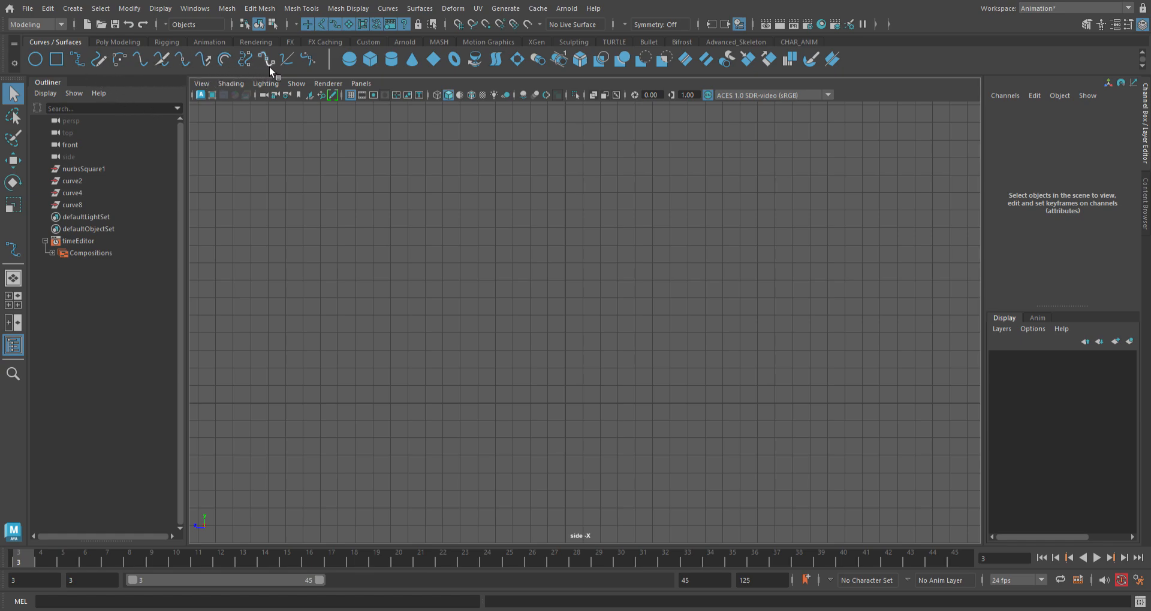
pyautogui.click(121, 61)
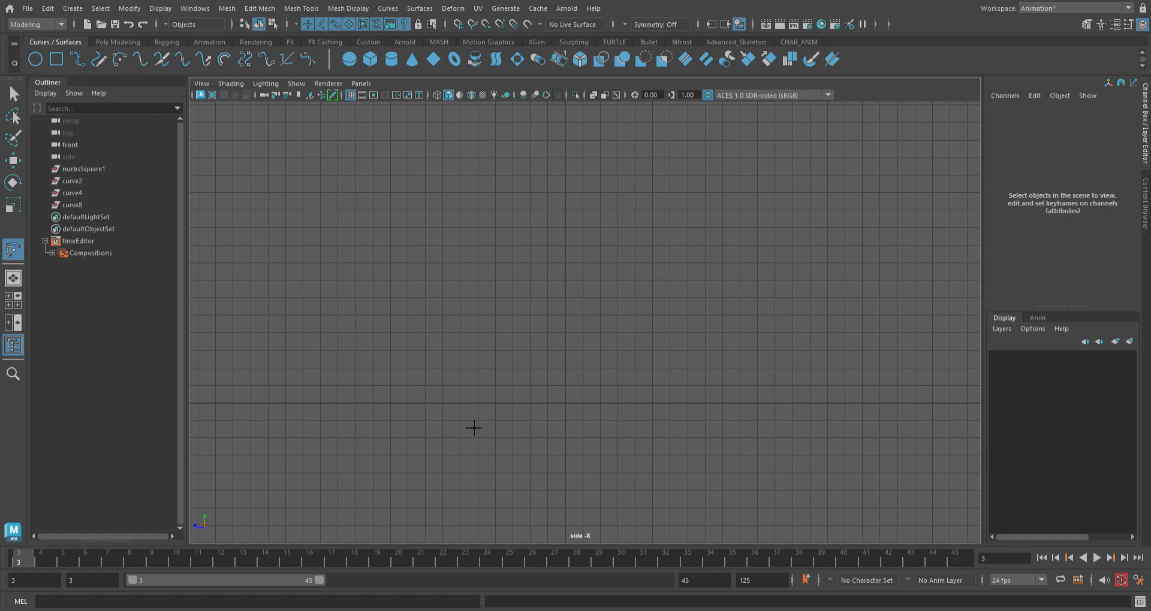
pyautogui.click(565, 283)
pyautogui.click(762, 404)
pyautogui.press('q')
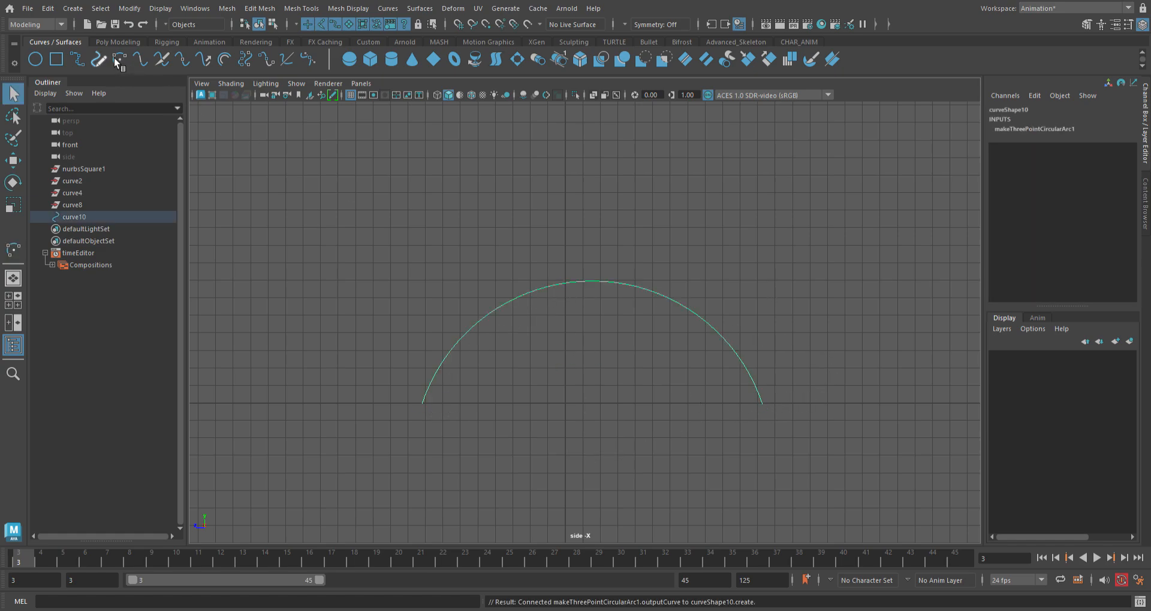
pyautogui.click(83, 61)
pyautogui.click(253, 403)
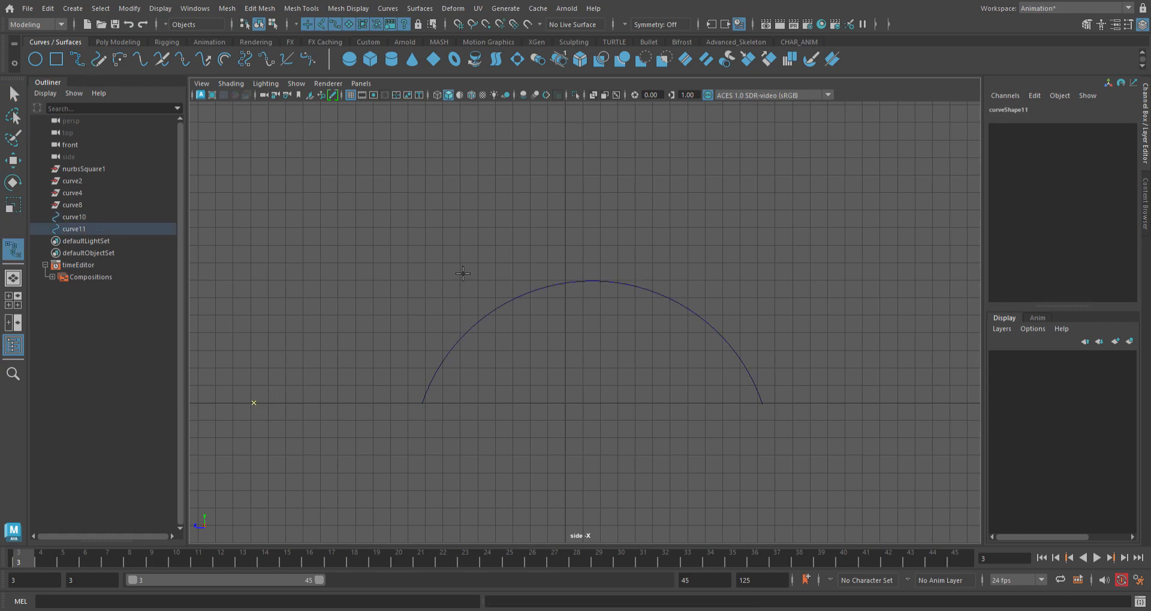
pyautogui.click(564, 205)
pyautogui.click(941, 407)
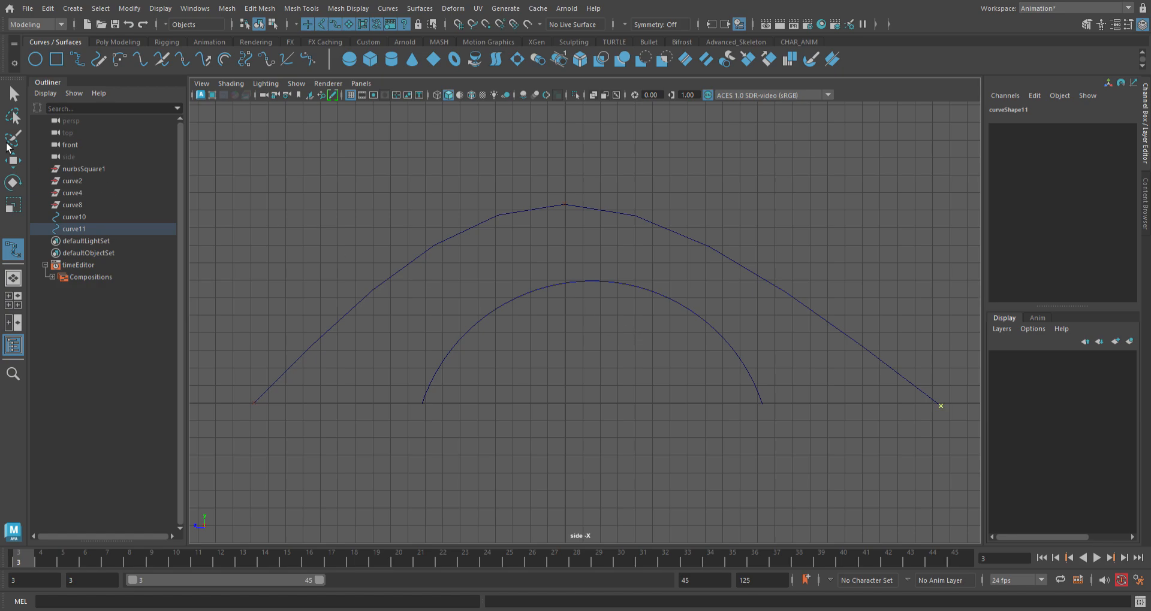
pyautogui.click(16, 92)
pyautogui.press('Delete')
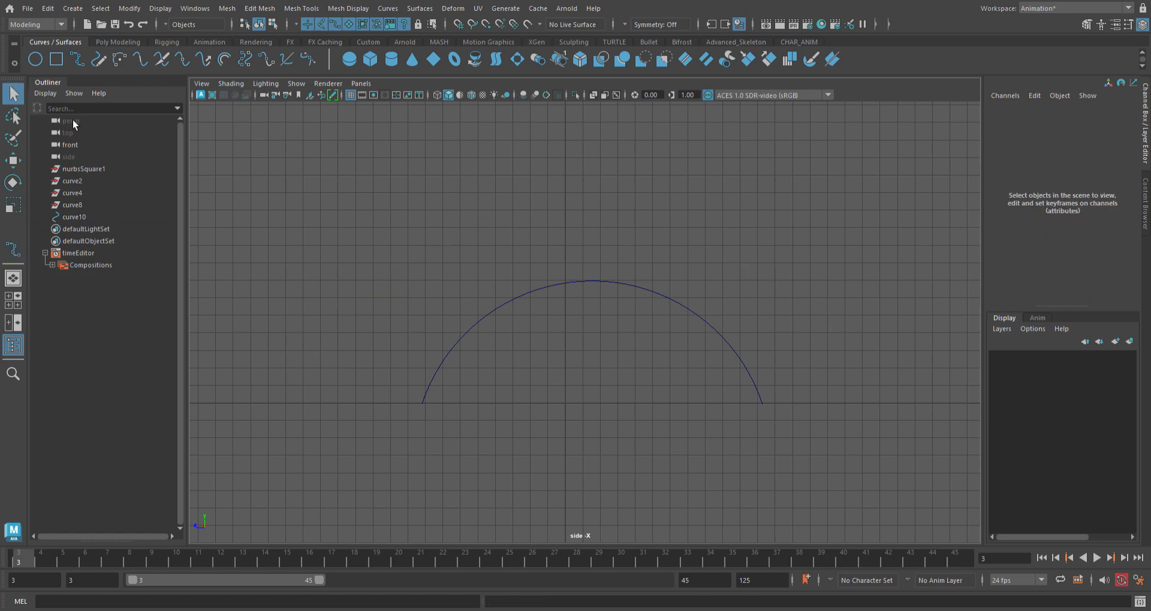
# Draw a larger three-point arc of about 20 cm radius around the first one, with its ends on the ground line.
pyautogui.click(128, 65)
pyautogui.click(255, 404)
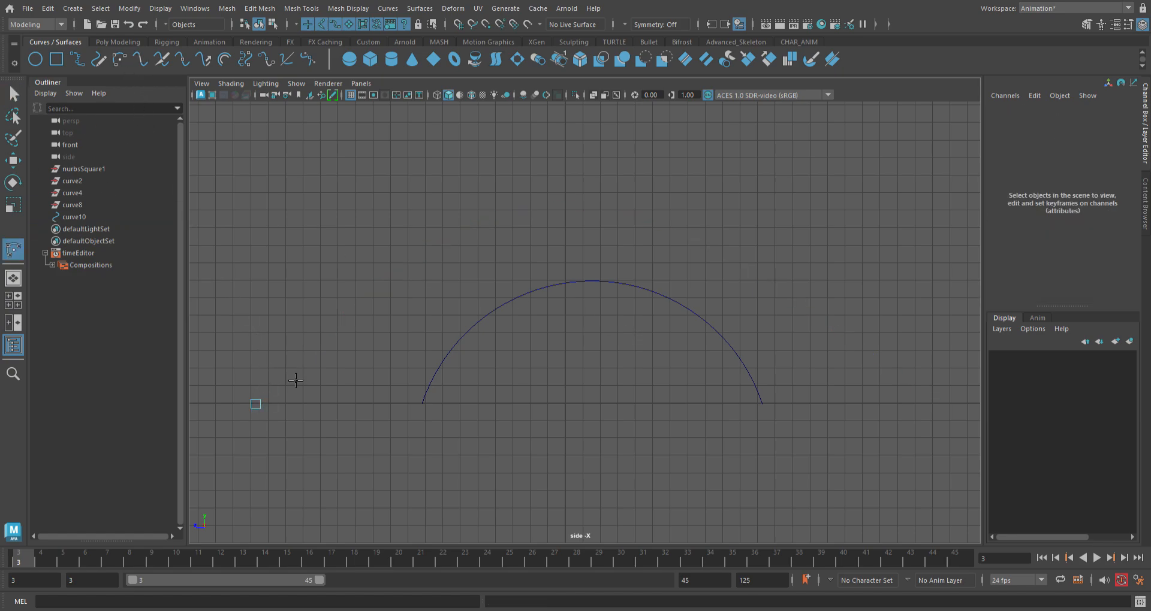
pyautogui.click(565, 193)
pyautogui.click(902, 402)
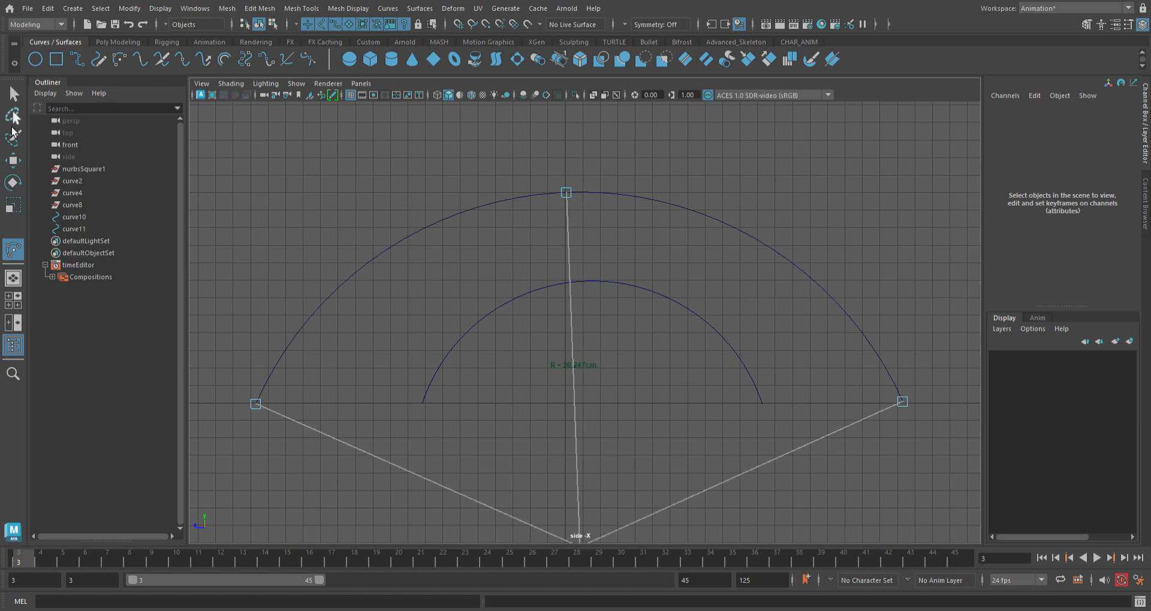
pyautogui.press('q')
# Move the larger arc along X to about -3.965 in perspective so it stands apart from the smaller arc, then deselect it.
pyautogui.press('space')
pyautogui.press('space')
pyautogui.keyDown('alt'); pyautogui.moveTo(635, 290); pyautogui.dragTo(694, 321); pyautogui.keyUp('alt')
pyautogui.press('w')
pyautogui.keyDown('alt'); pyautogui.moveTo(447, 473); pyautogui.dragTo(539, 459); pyautogui.keyUp('alt')
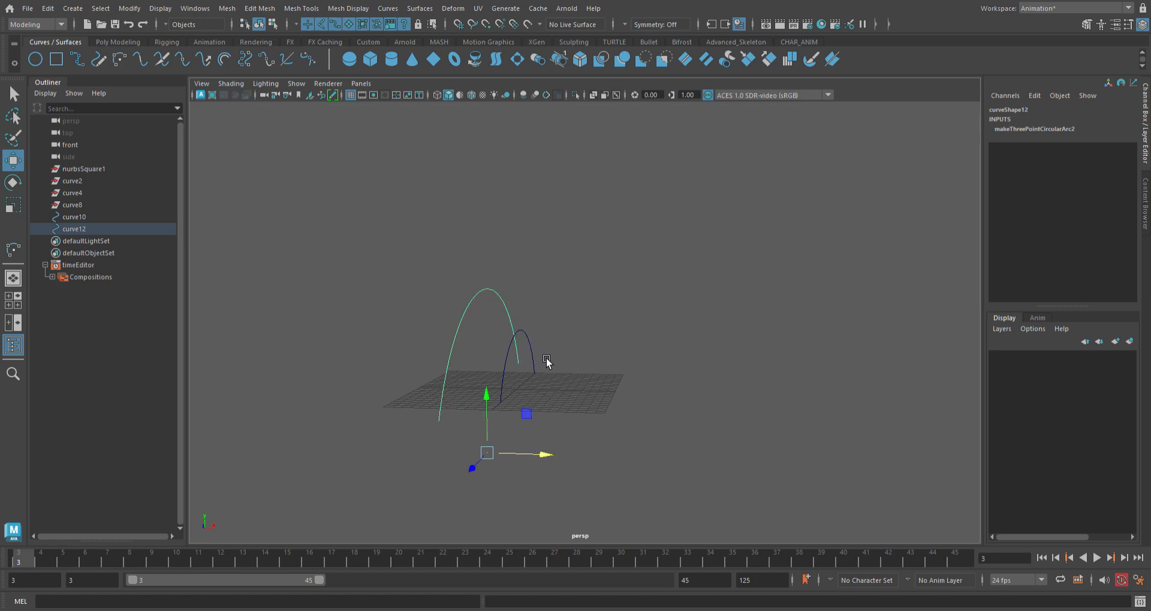
pyautogui.scroll(5, 547, 361)
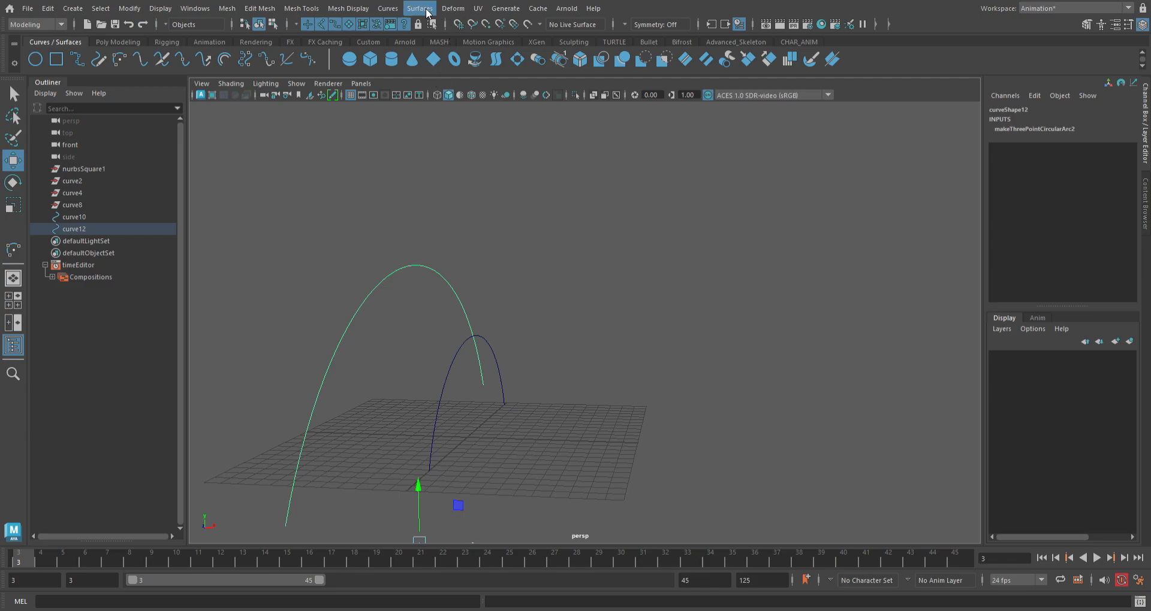
pyautogui.click(649, 480)
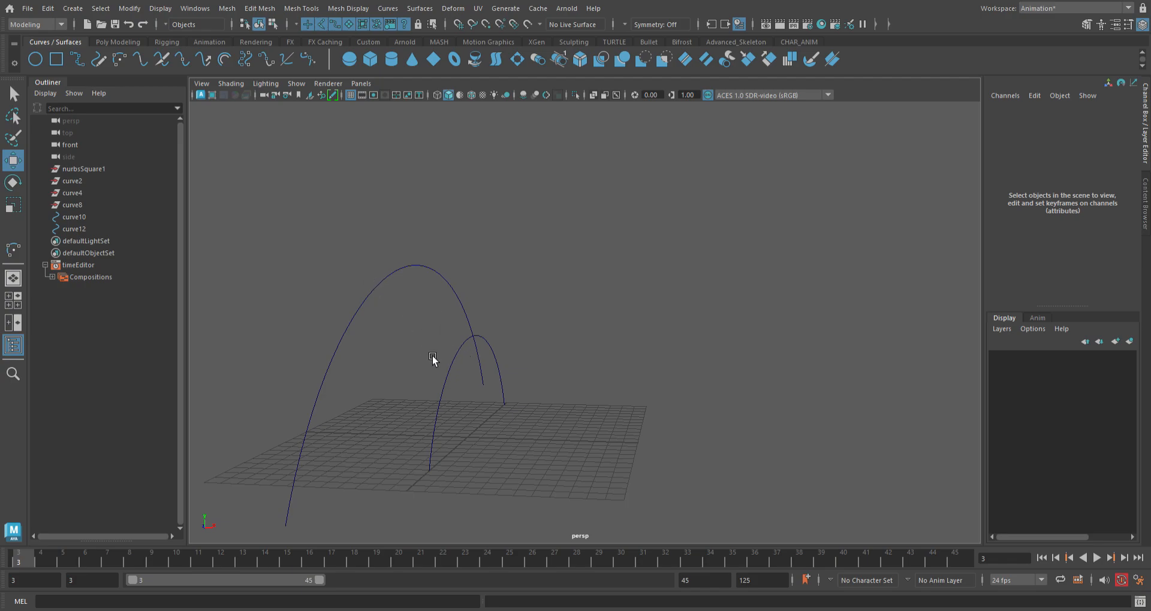
# Draw an EP curve in the side view, snapped from the smaller arc's peak to the larger arc's peak.
pyautogui.keyDown('alt'); pyautogui.moveTo(432, 370); pyautogui.dragTo(456, 390); pyautogui.keyUp('alt')
pyautogui.press('space')
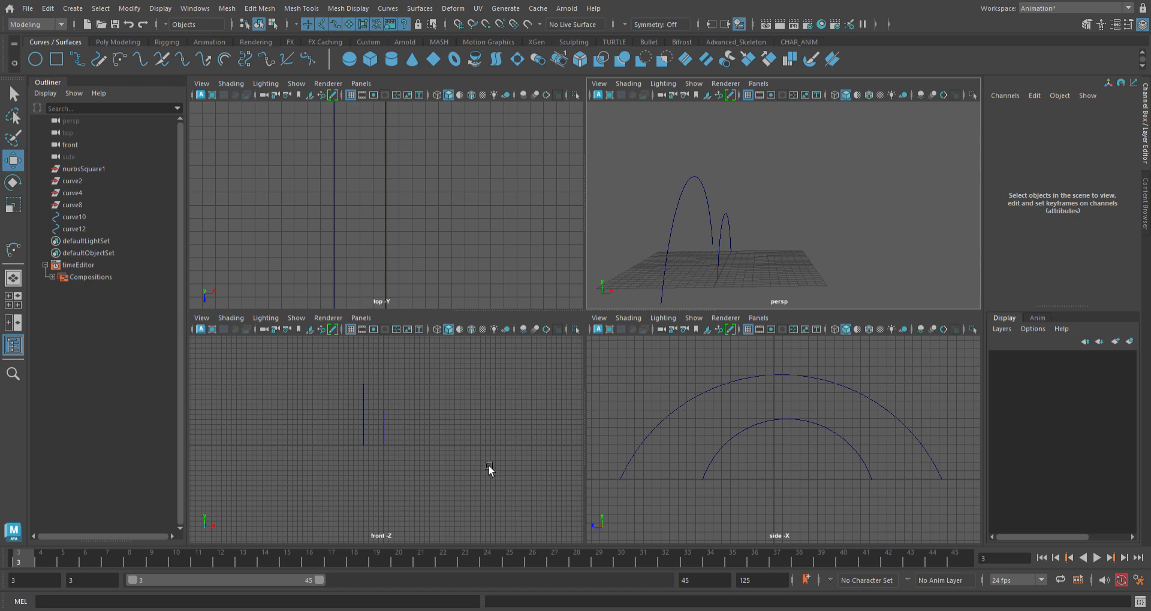
pyautogui.press('space')
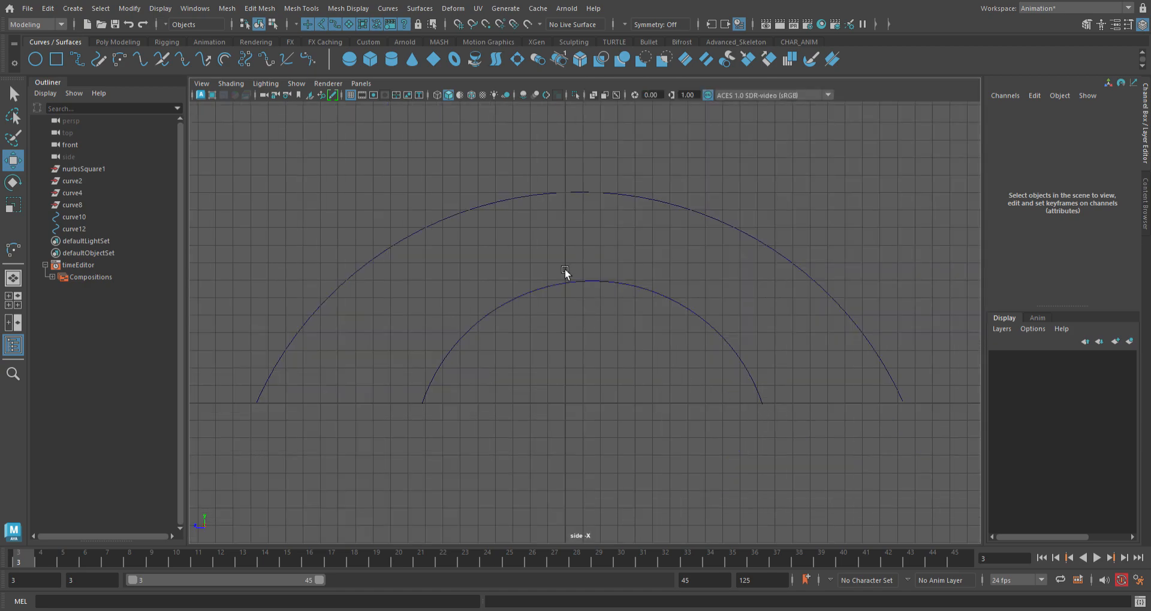
pyautogui.click(78, 60)
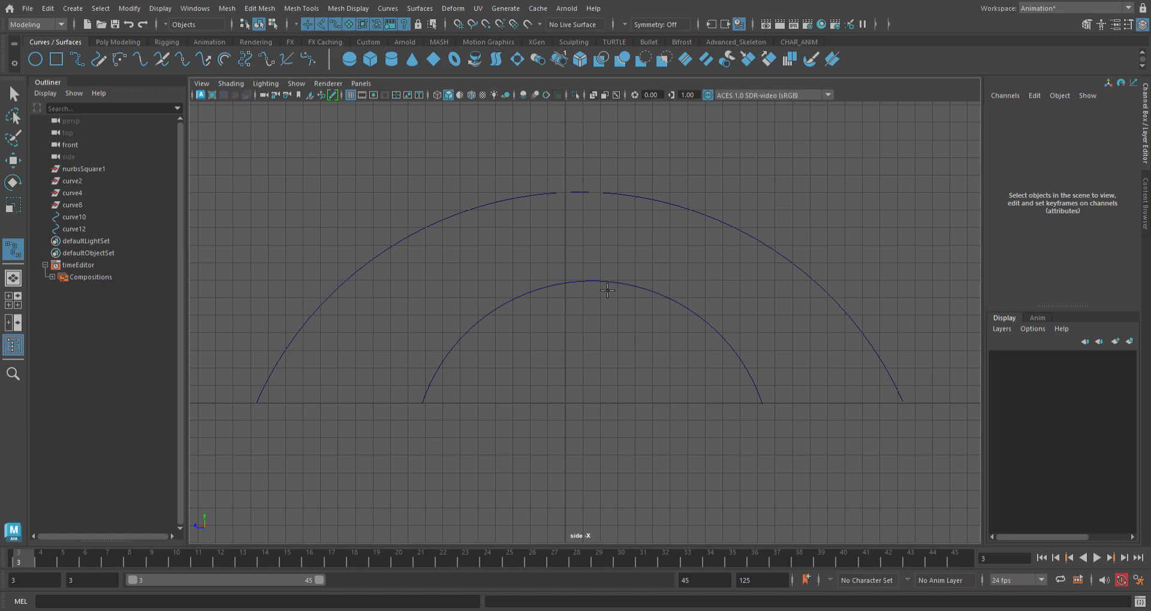
pyautogui.press('c')
pyautogui.click(603, 286)
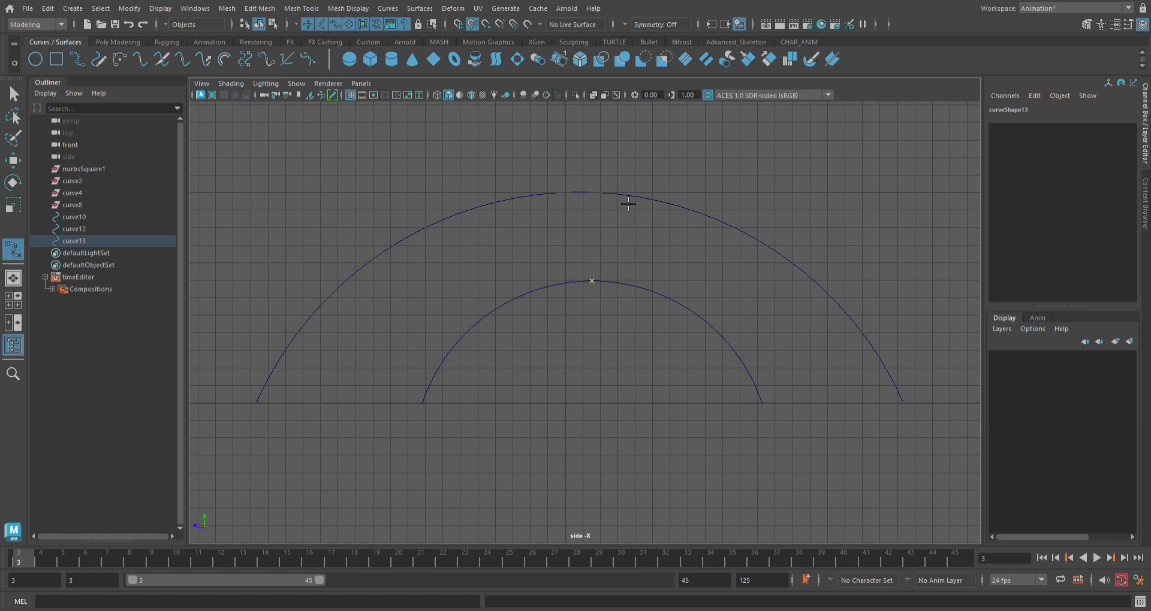
pyautogui.moveTo(623, 204); pyautogui.dragTo(600, 204)
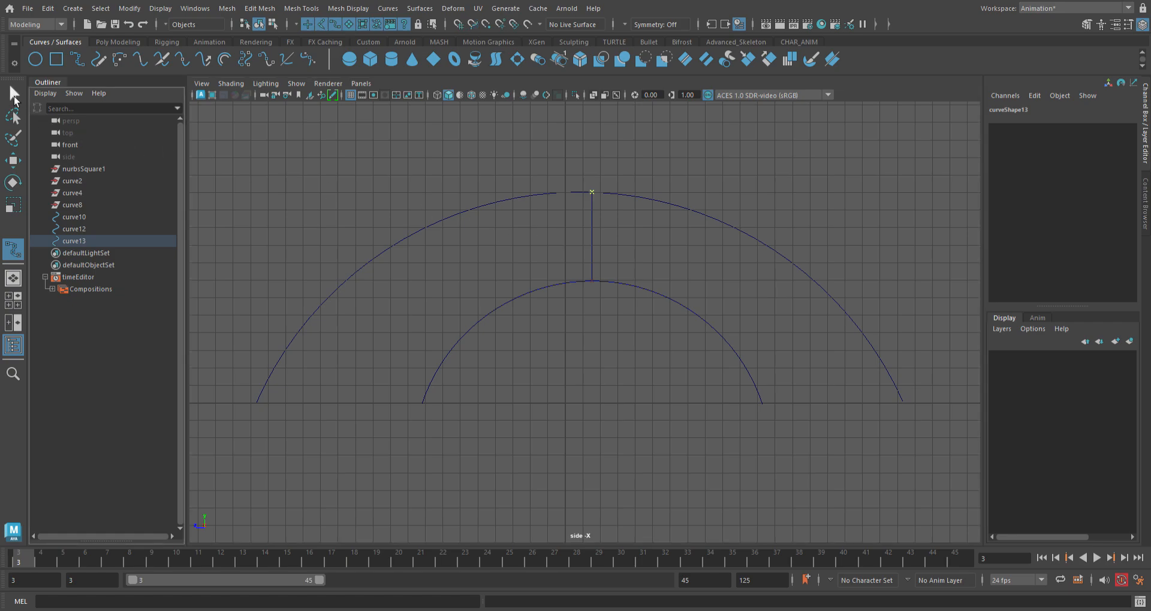
pyautogui.click(13, 94)
# Bow the connecting curve upward and outward in perspective by moving its middle control vertices, then return to object selection.
pyautogui.press('space')
pyautogui.press('space')
pyautogui.scroll(5, 653, 265)
pyautogui.keyDown('alt'); pyautogui.moveTo(384, 301); pyautogui.dragTo(388, 302, button='middle'); pyautogui.keyUp('alt')
pyautogui.keyDown('alt'); pyautogui.moveTo(389, 303); pyautogui.dragTo(461, 251); pyautogui.keyUp('alt')
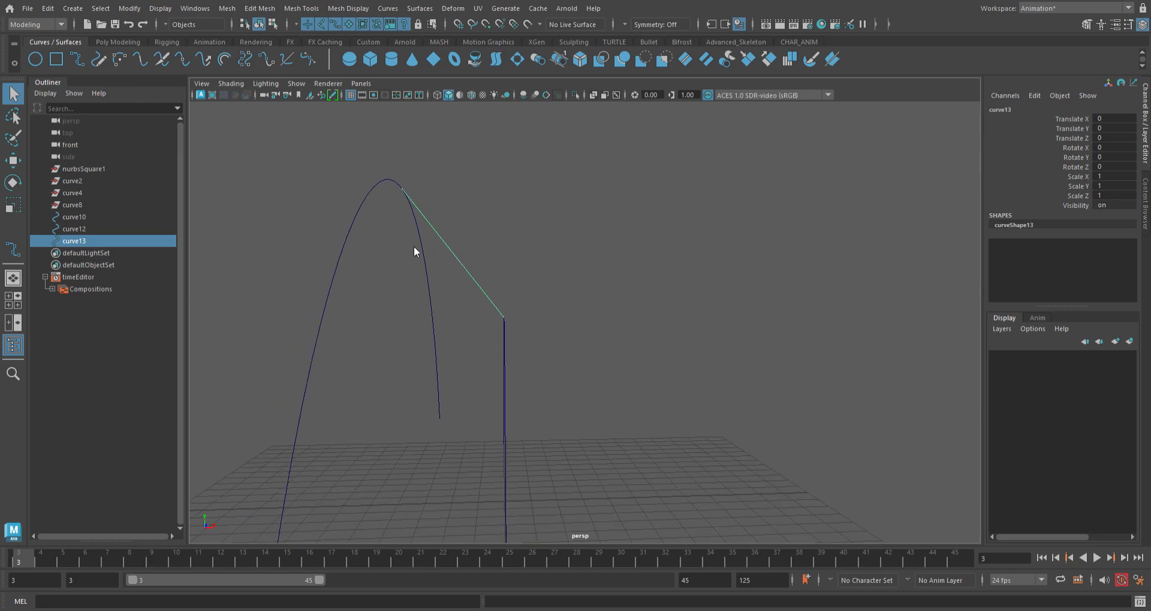
pyautogui.press('F8')
pyautogui.moveTo(433, 211); pyautogui.dragTo(552, 295)
pyautogui.press('w')
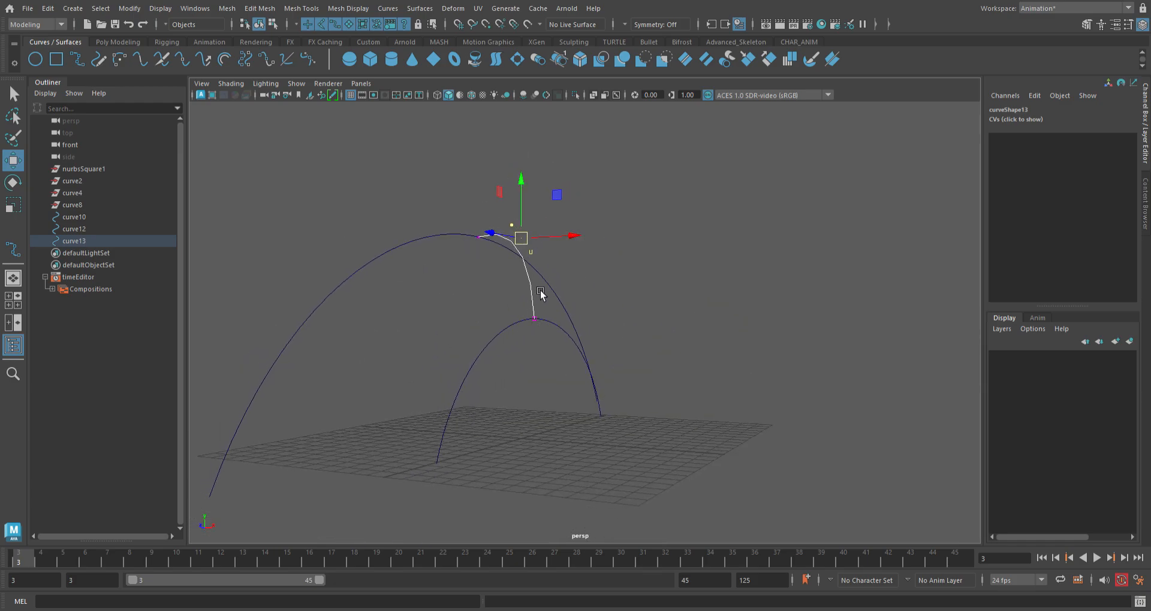
pyautogui.click(581, 272)
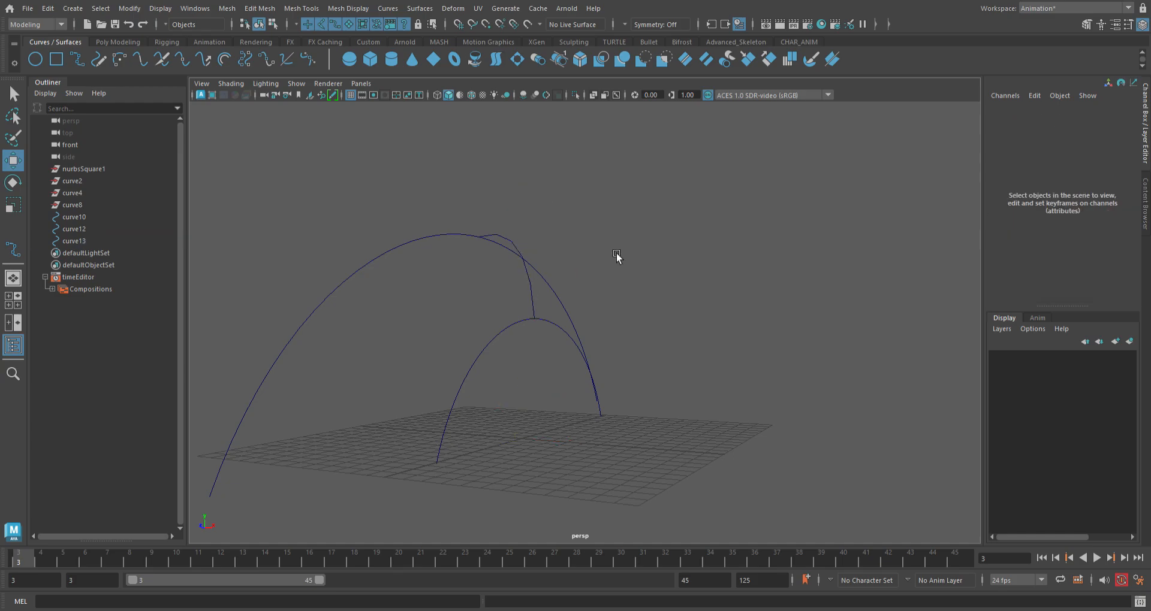
# Create a Birail 1 surface using the bowed connecting curve as the profile and the two arcs as rails.
pyautogui.click(534, 284)
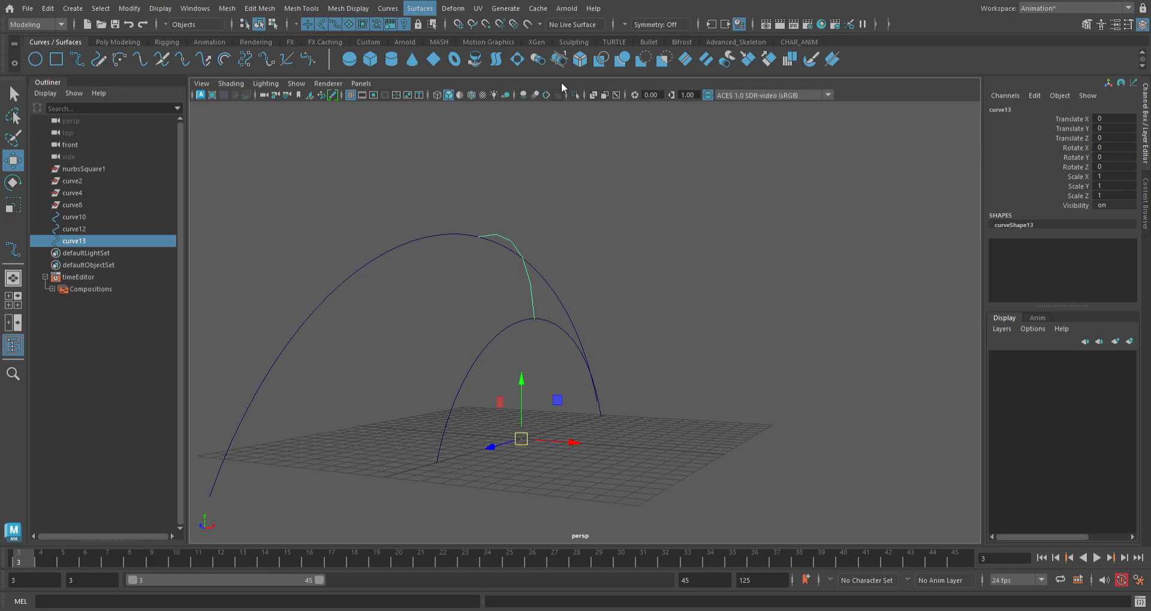
pyautogui.click(528, 311)
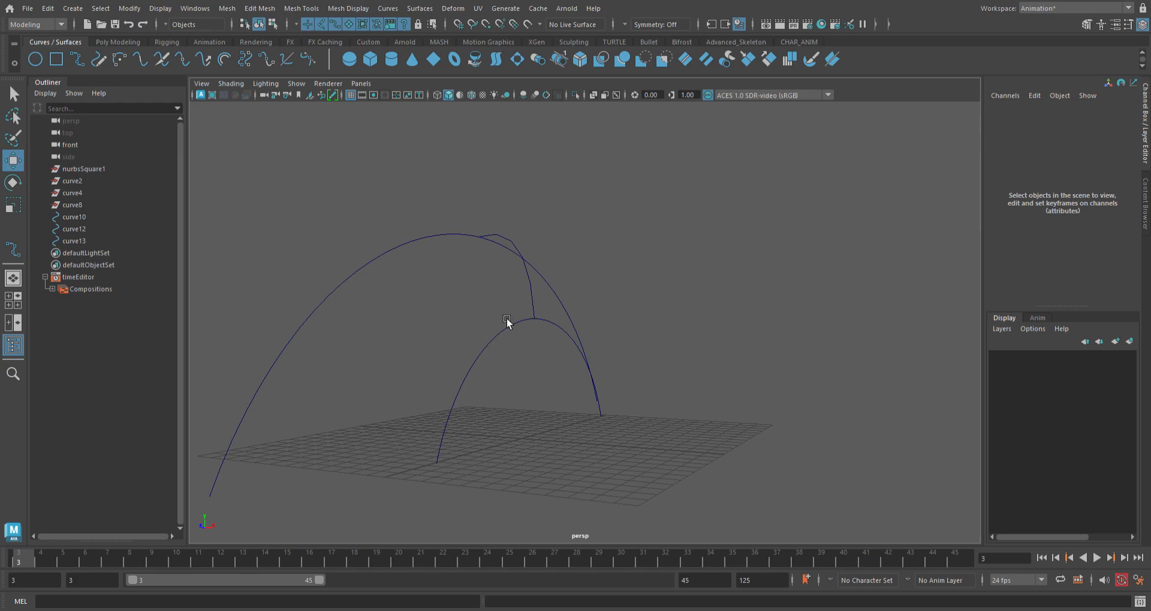
pyautogui.click(544, 295)
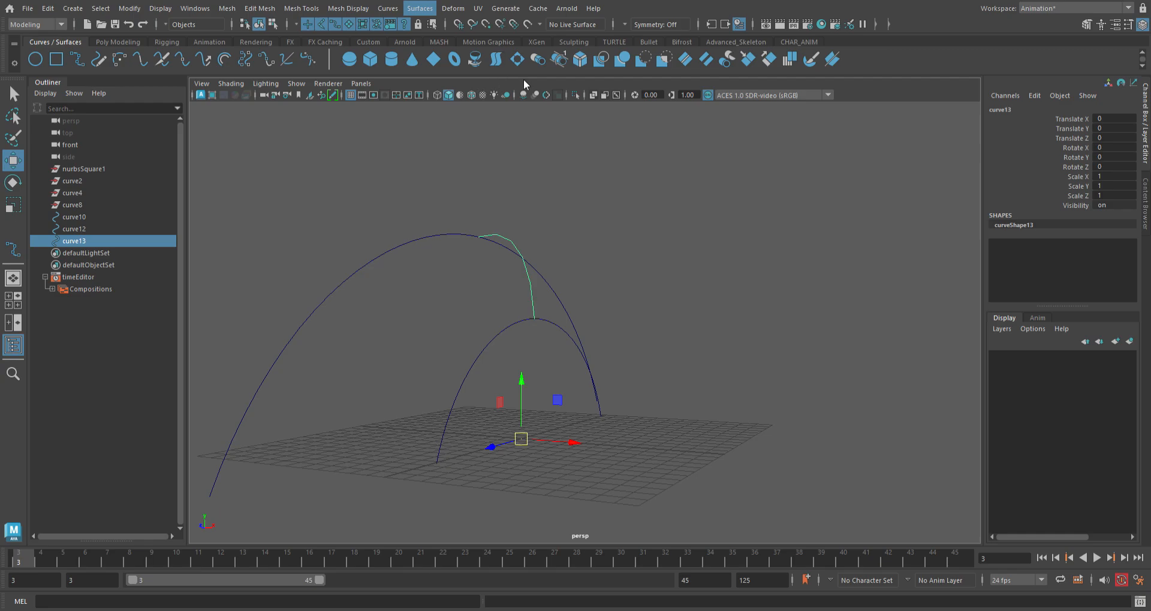
pyautogui.click(568, 96)
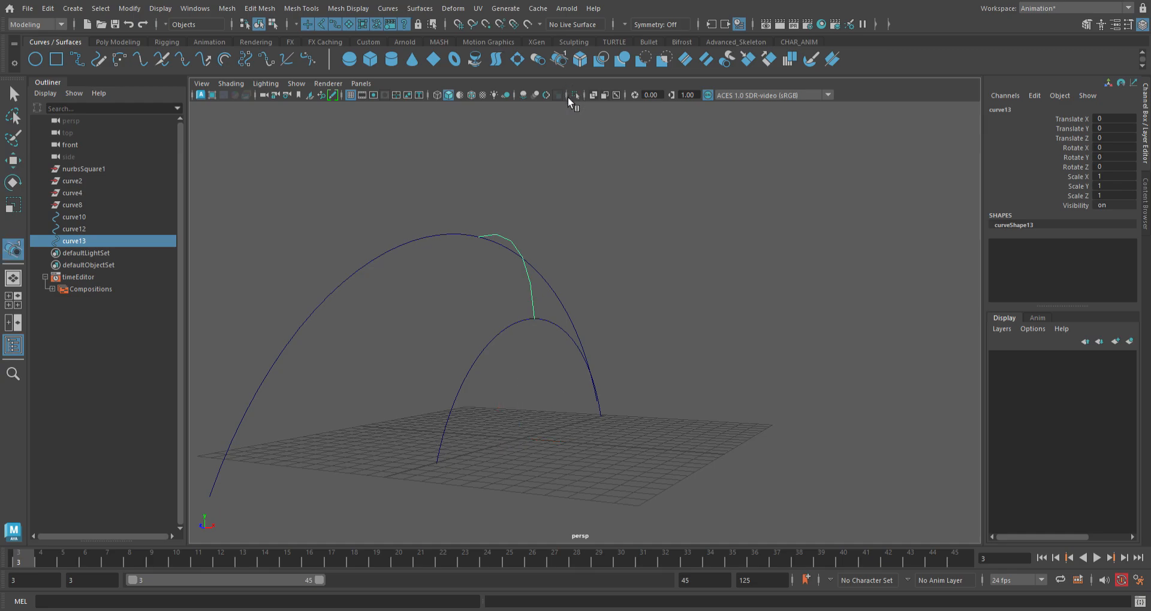
pyautogui.keyDown('shift'); pyautogui.click(458, 236); pyautogui.keyUp('shift')
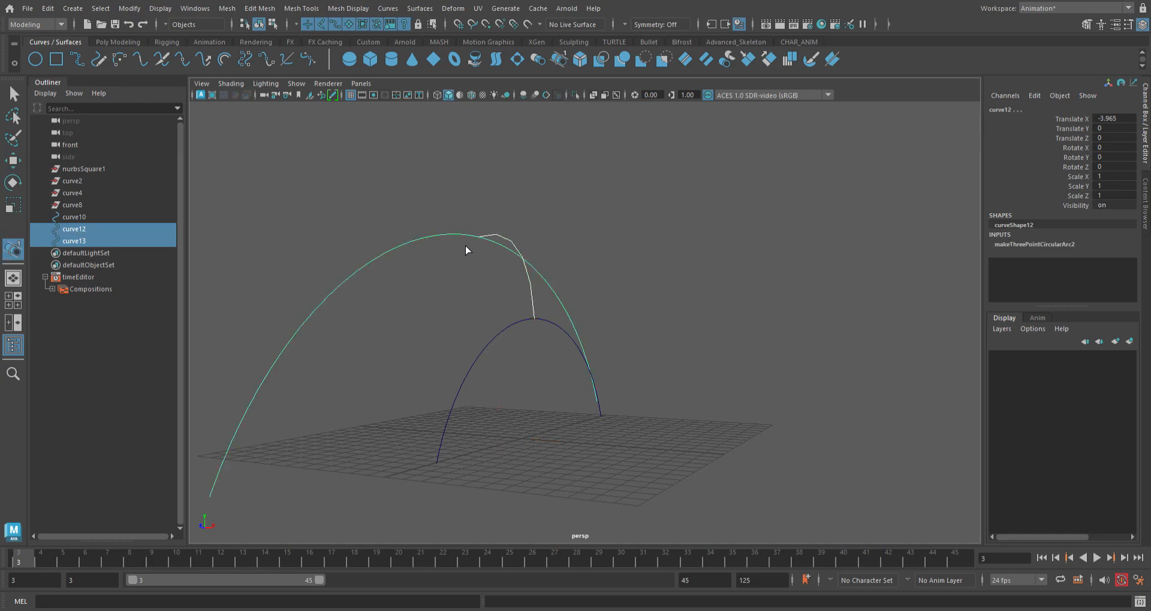
pyautogui.click(509, 334)
pyautogui.keyDown('alt'); pyautogui.moveTo(502, 337); pyautogui.dragTo(591, 378); pyautogui.keyUp('alt')
pyautogui.click(591, 378)
# Reverse the birail surface's direction and rebuild the surface, then deselect it.
pyautogui.click(506, 286)
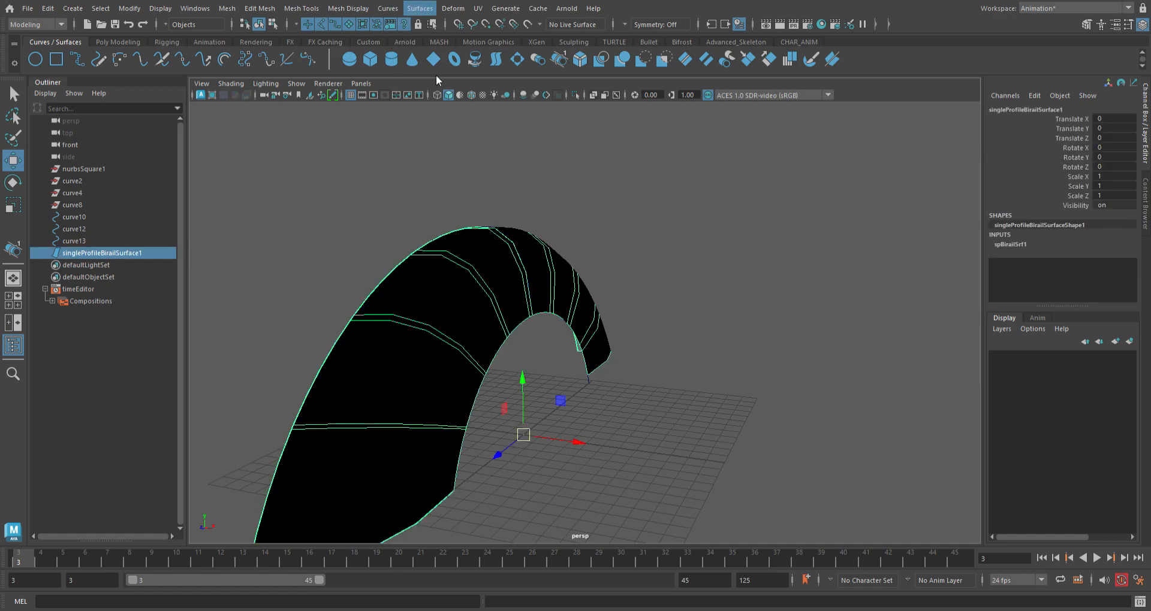
pyautogui.click(450, 437)
pyautogui.keyDown('alt'); pyautogui.moveTo(512, 356); pyautogui.dragTo(509, 329); pyautogui.keyUp('alt')
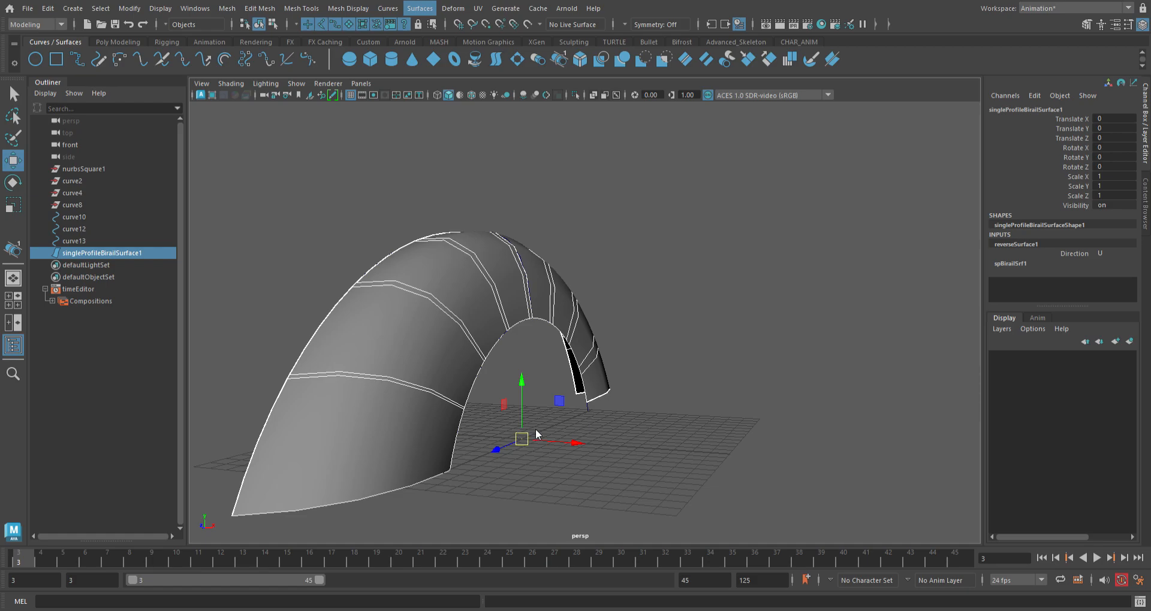
pyautogui.press('g')
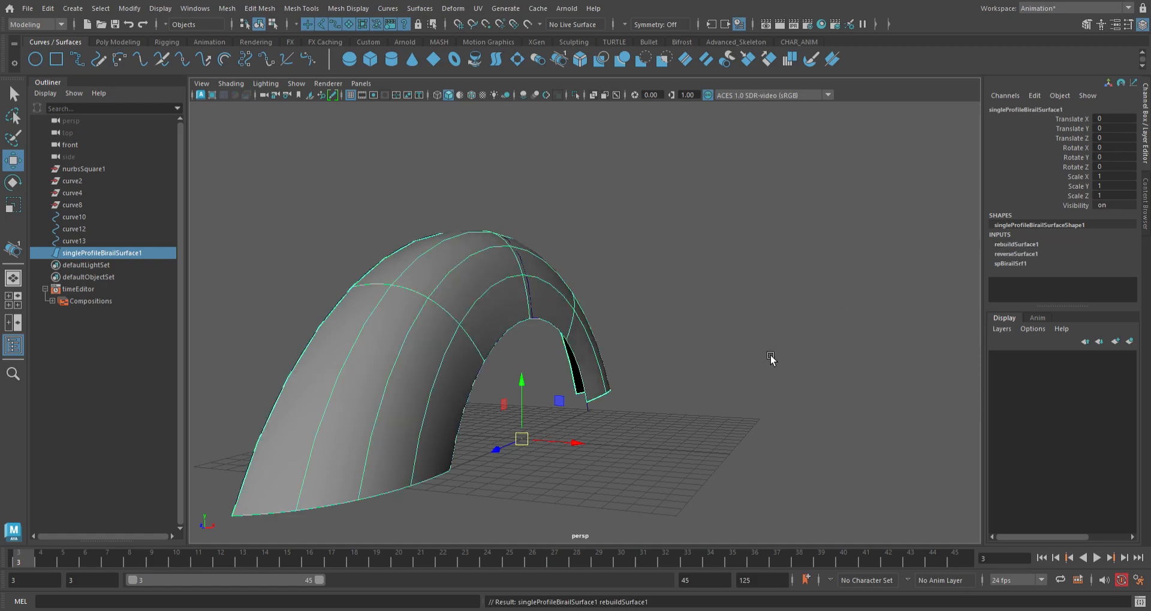
pyautogui.moveTo(694, 334)
pyautogui.keyDown('alt'); pyautogui.mouseDown()
pyautogui.moveTo(460, 347)
pyautogui.moveTo(673, 331)
pyautogui.mouseUp(); pyautogui.keyUp('alt')
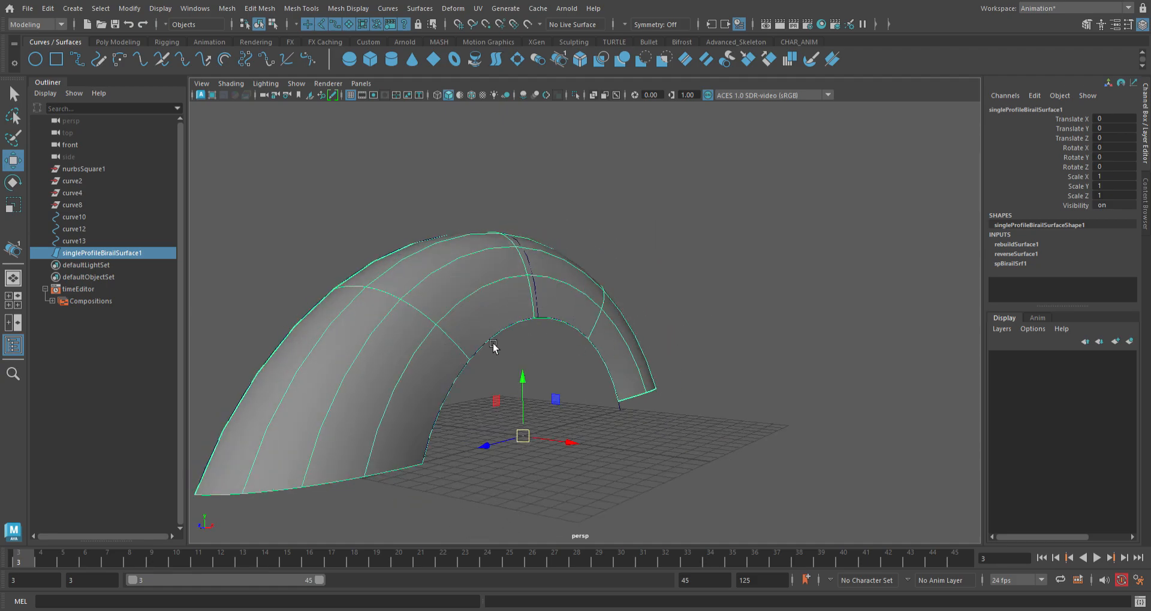
pyautogui.keyDown('alt'); pyautogui.moveTo(649, 351); pyautogui.dragTo(455, 350); pyautogui.keyUp('alt')
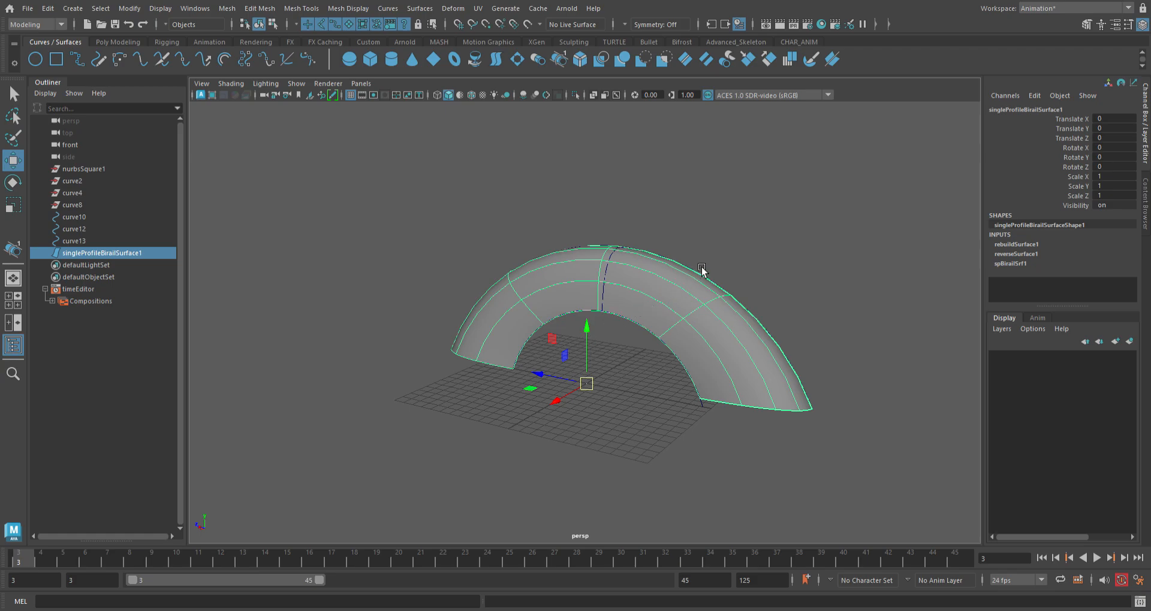
pyautogui.click(727, 256)
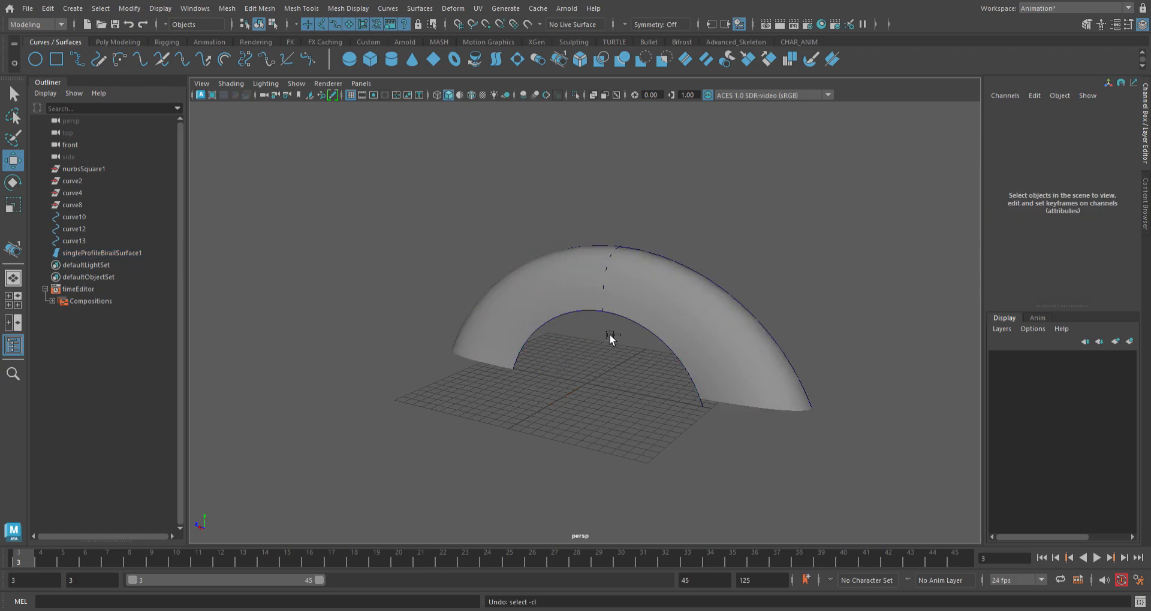
# Undo the deselection and the rebuild of the birail surface, and delete the surface, keeping the curves.
pyautogui.hotkey('ctrl', 'z')
pyautogui.hotkey('ctrl', 'z')
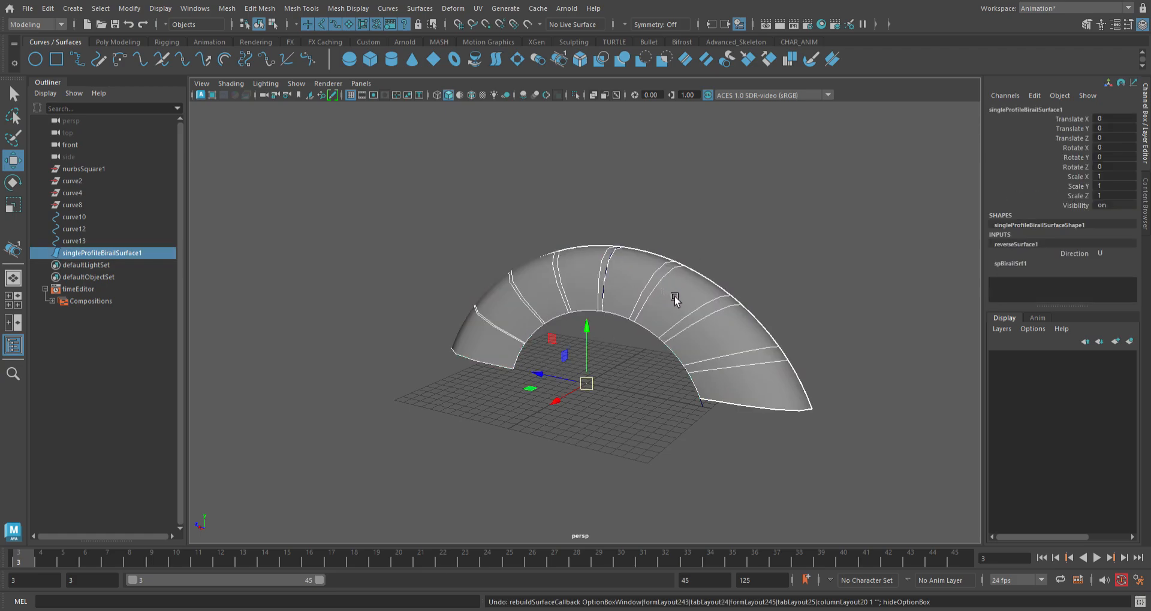
pyautogui.press('Delete')
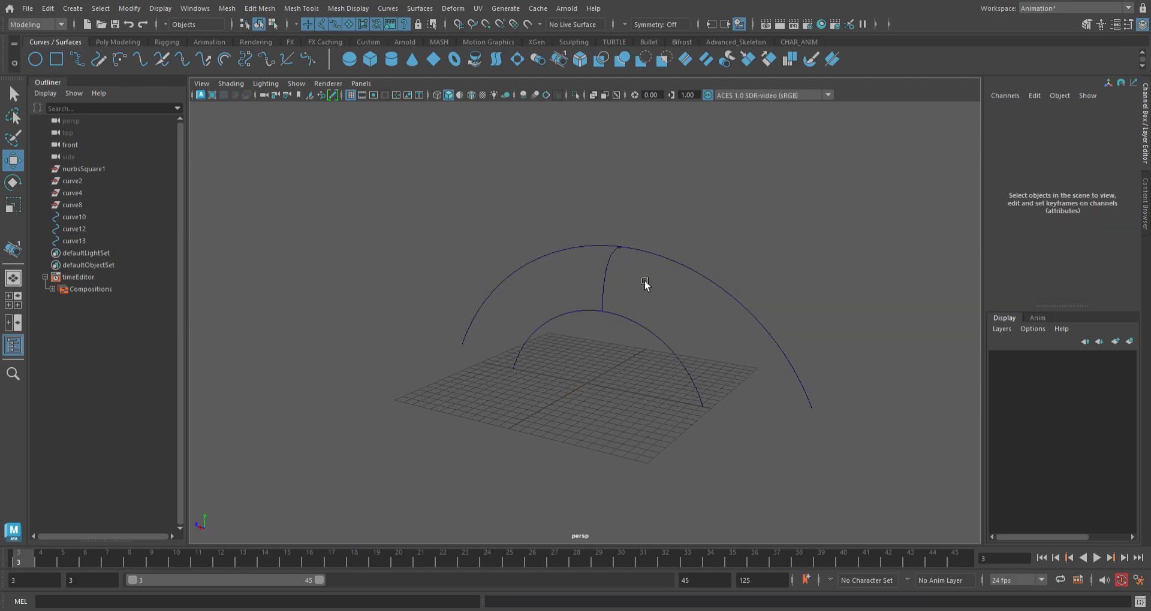
# Draw an EP curve snapped from the larger arc's end to the smaller arc's neighbouring end.
pyautogui.keyDown('alt'); pyautogui.moveTo(627, 308); pyautogui.dragTo(769, 307); pyautogui.keyUp('alt')
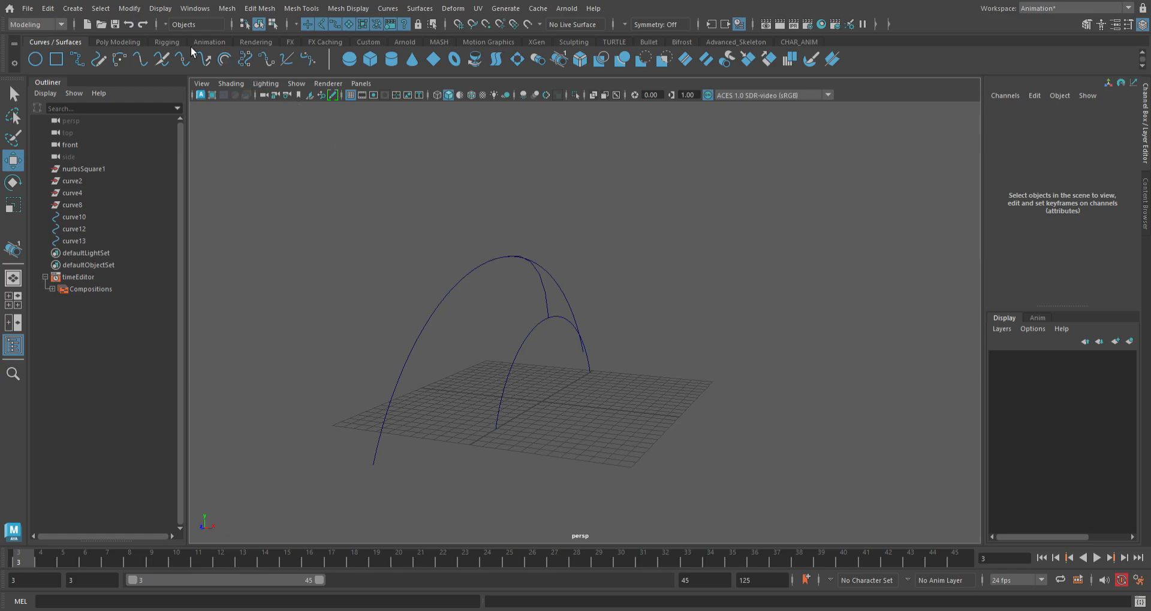
pyautogui.scroll(2, 557, 347)
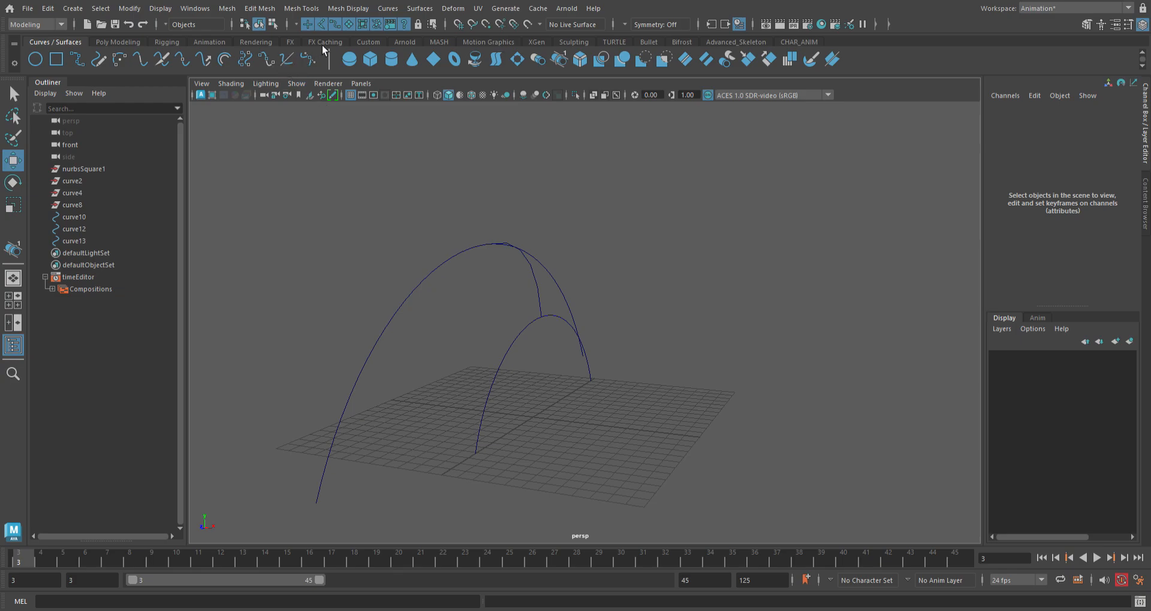
pyautogui.click(81, 62)
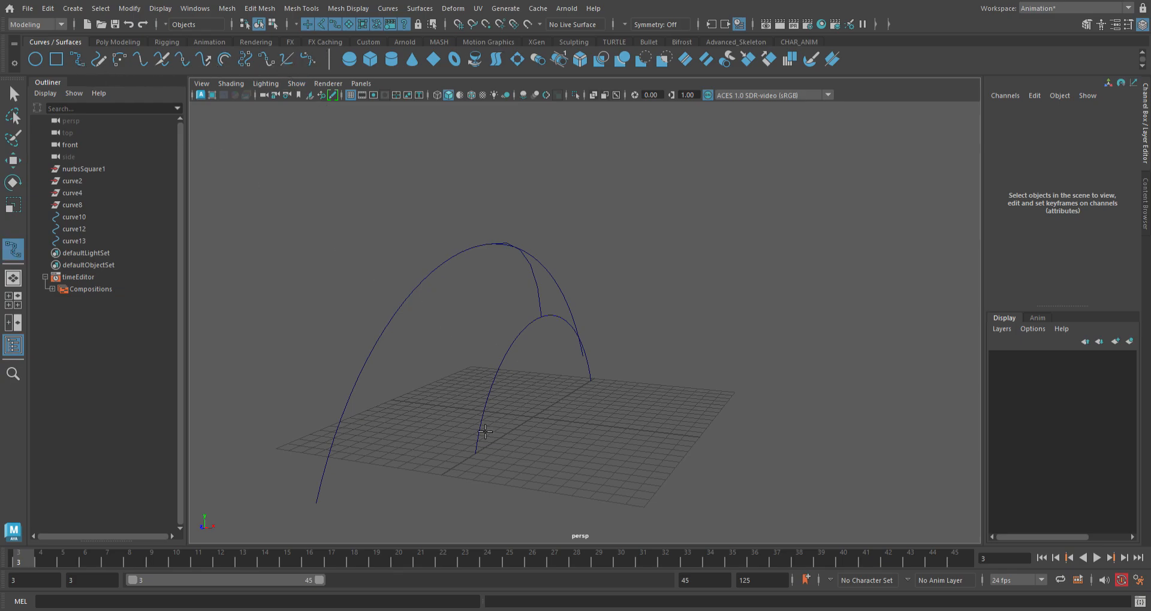
pyautogui.press('c')
pyautogui.moveTo(348, 427); pyautogui.dragTo(316, 503)
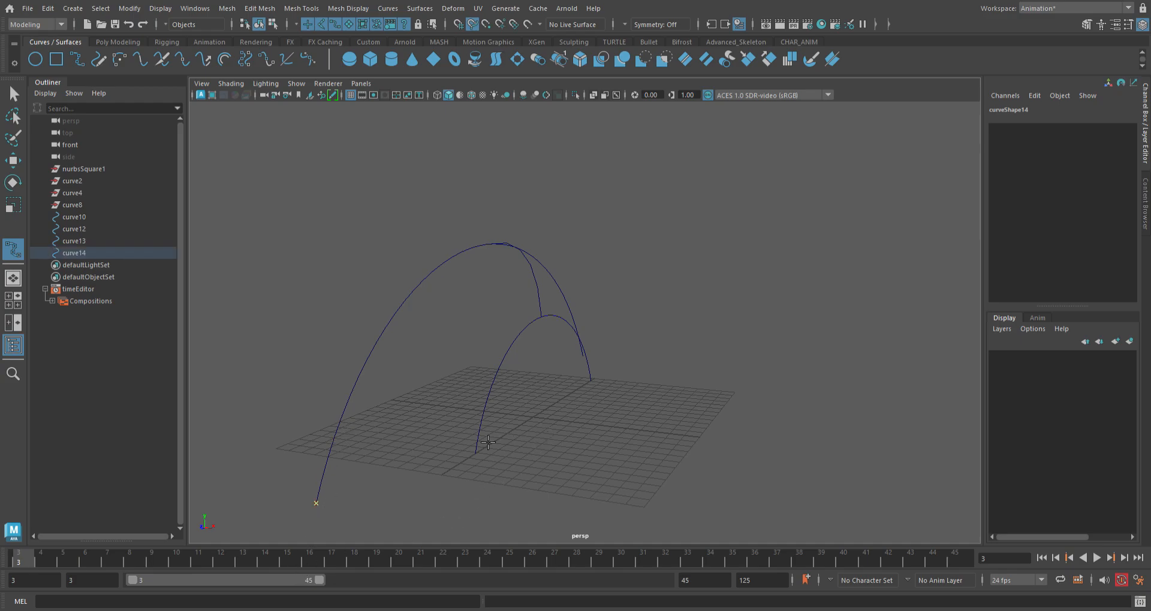
pyautogui.moveTo(485, 442); pyautogui.dragTo(474, 455)
pyautogui.press('Return')
pyautogui.press('q')
pyautogui.scroll(-3, 411, 395)
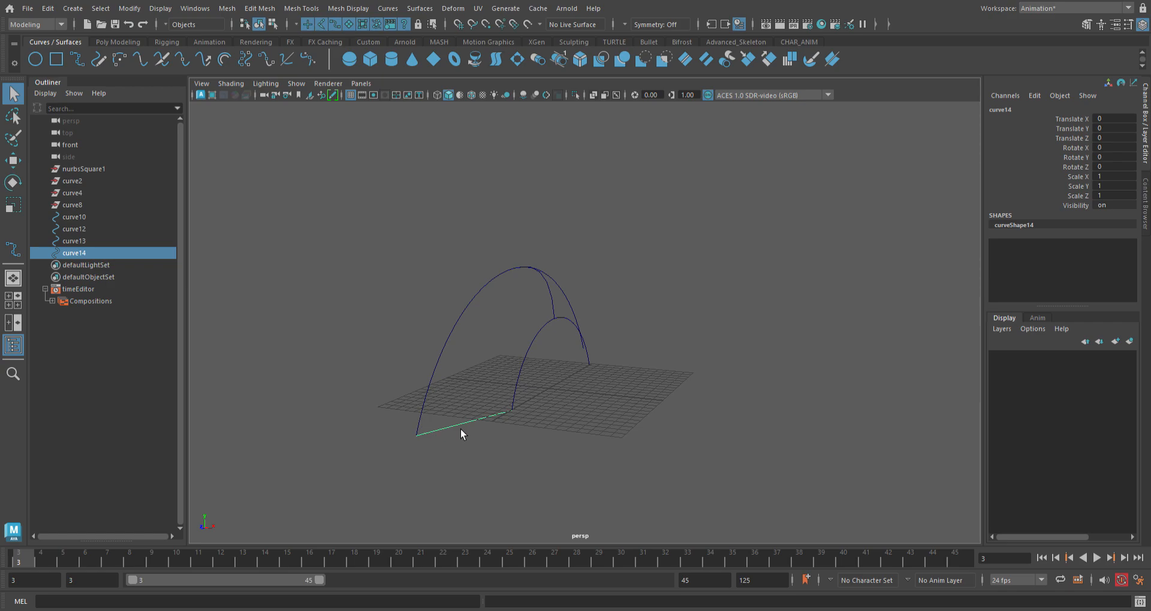
# Bow the new end curve outward by moving its middle control vertices, then return to object selection and deselect it.
pyautogui.press('F9')
pyautogui.moveTo(438, 405); pyautogui.dragTo(492, 467)
pyautogui.keyDown('alt'); pyautogui.moveTo(493, 468); pyautogui.dragTo(484, 490); pyautogui.keyUp('alt')
pyautogui.press('w')
pyautogui.moveTo(474, 451); pyautogui.dragTo(506, 491)
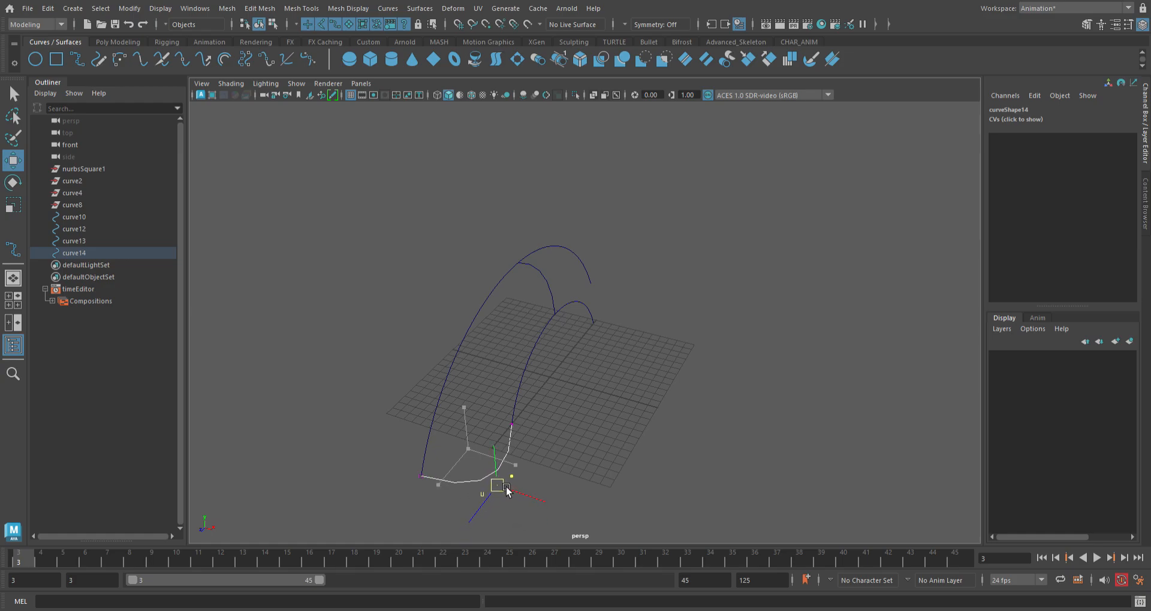
pyautogui.press('F8')
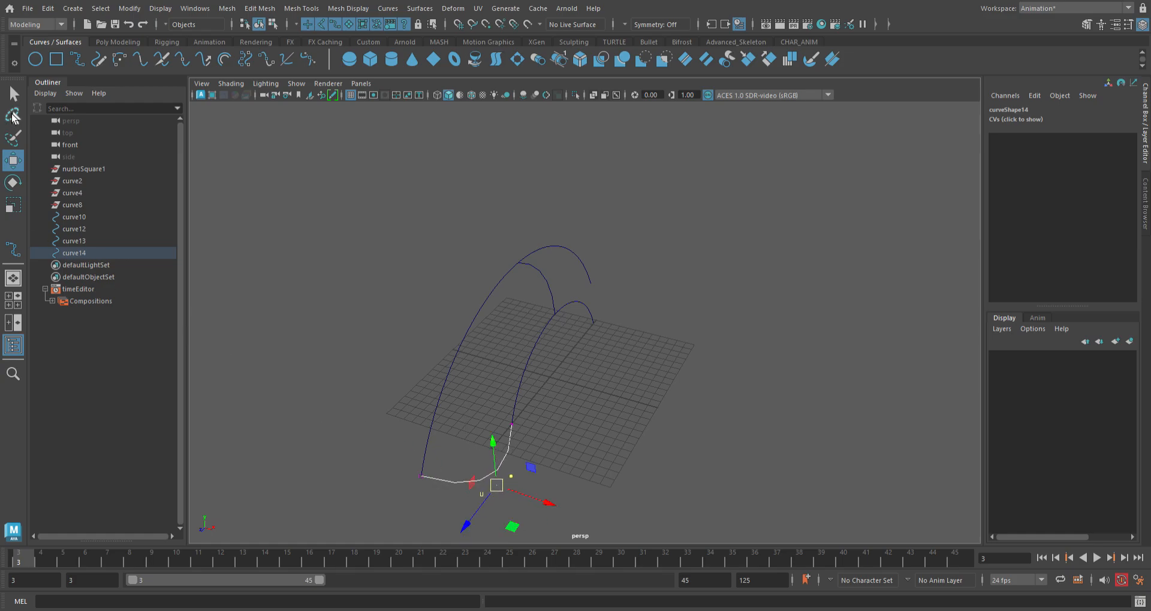
pyautogui.press('q')
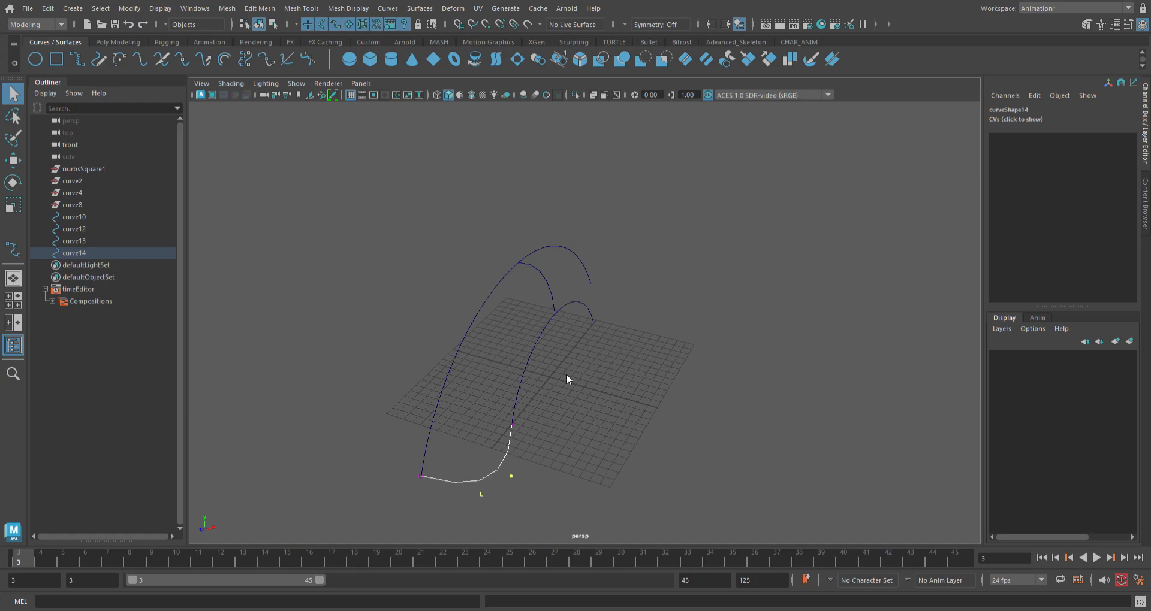
pyautogui.doubleClick(609, 374)
# Try a Birail 2 surface with the bowed end and middle curves as profiles and the arcs as rails, then undo it.
pyautogui.keyDown('alt'); pyautogui.moveTo(534, 430); pyautogui.dragTo(509, 427); pyautogui.keyUp('alt')
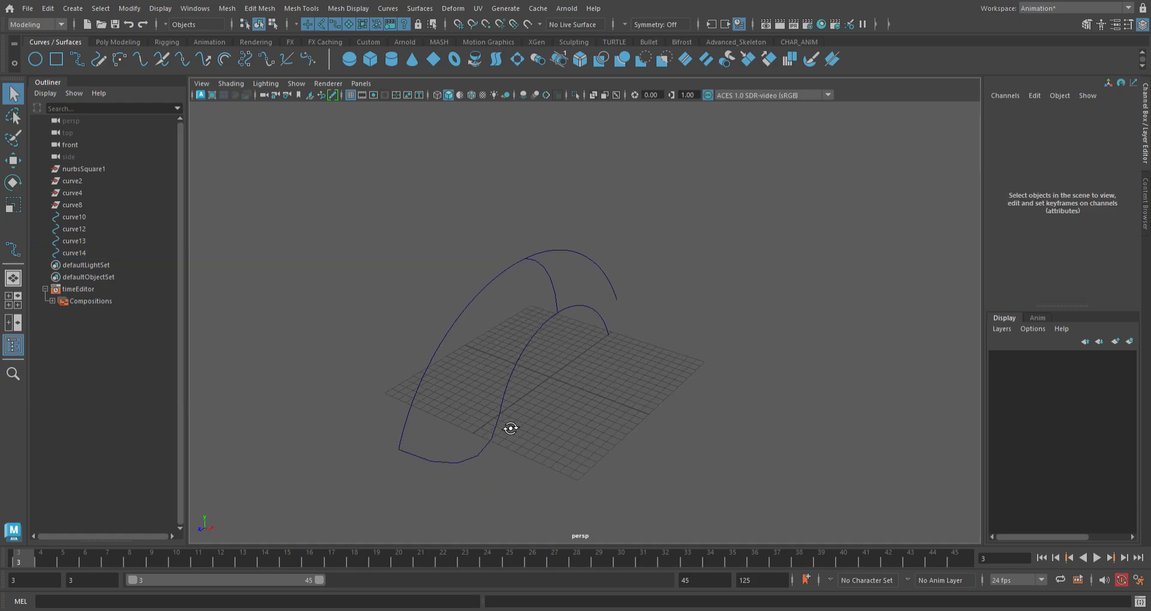
pyautogui.click(479, 465)
pyautogui.keyDown('shift'); pyautogui.click(557, 301); pyautogui.keyUp('shift')
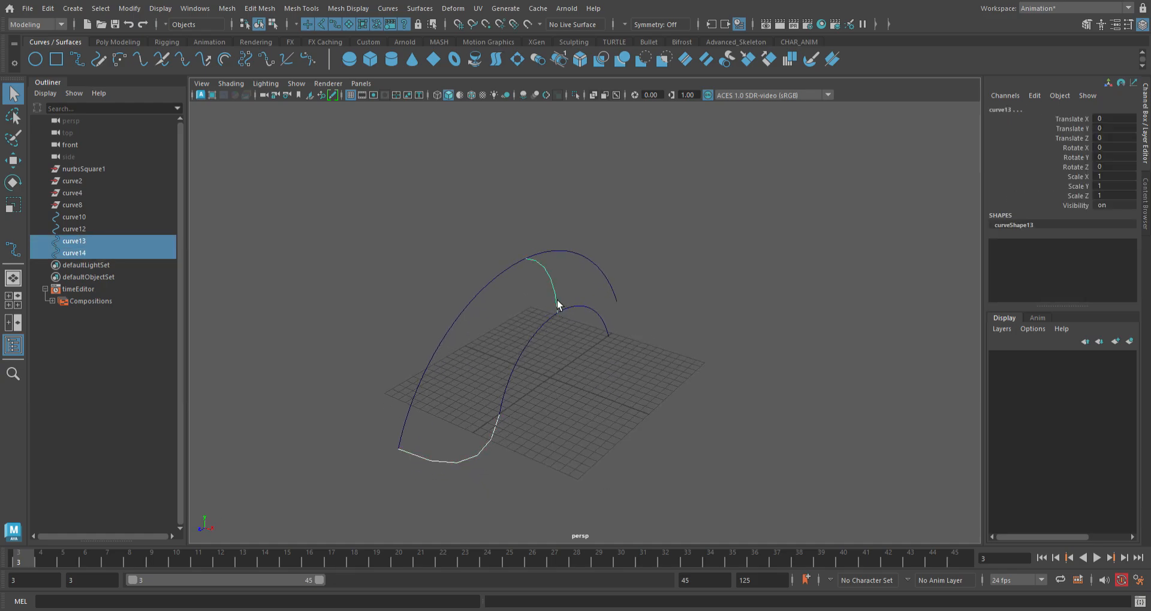
pyautogui.click(556, 94)
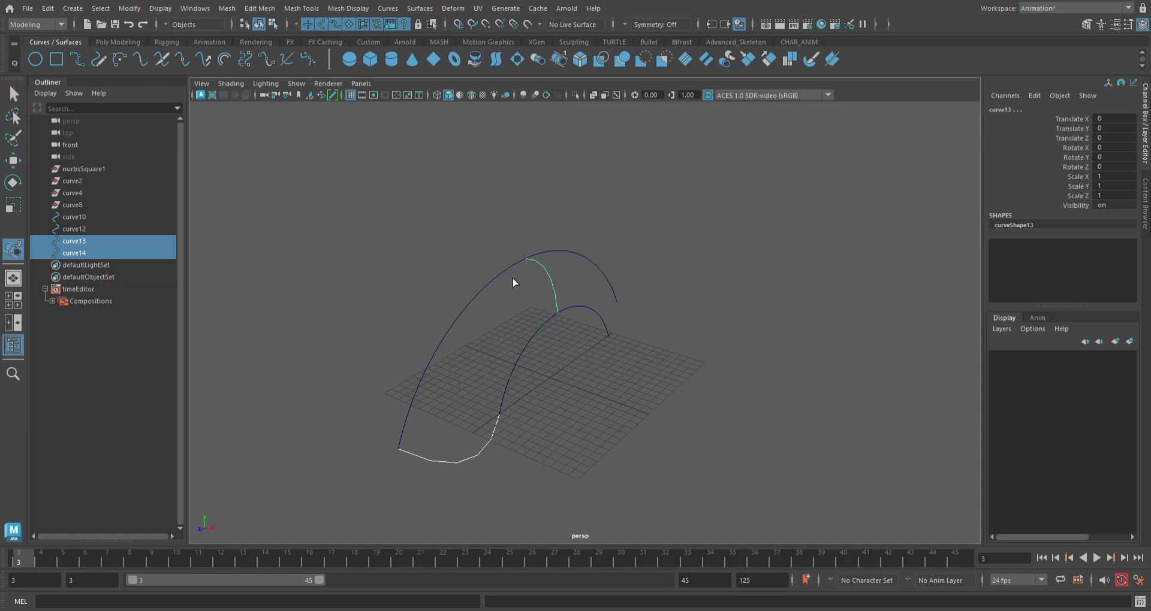
pyautogui.click(493, 290)
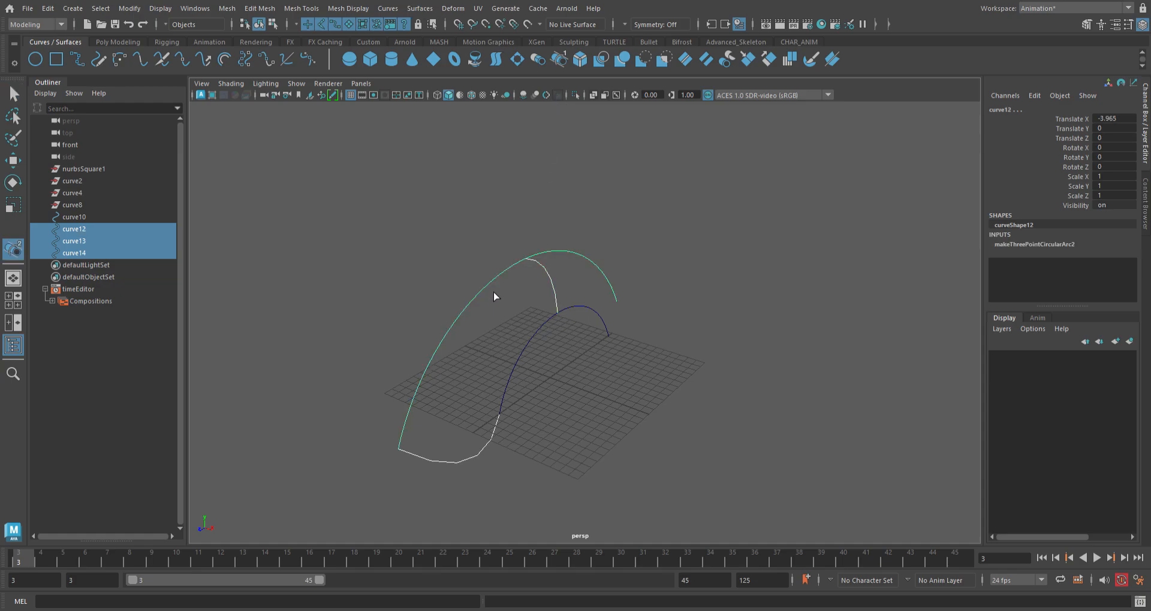
pyautogui.click(544, 333)
pyautogui.keyDown('alt'); pyautogui.moveTo(543, 347); pyautogui.dragTo(576, 306); pyautogui.keyUp('alt')
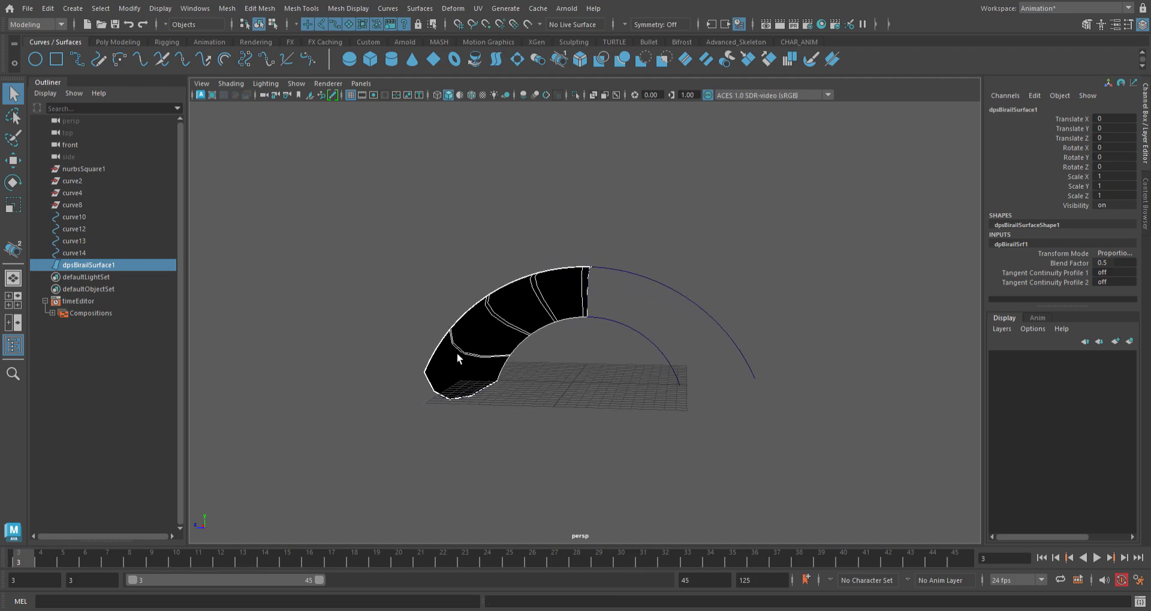
pyautogui.hotkey('ctrl', 'z')
pyautogui.click(603, 417)
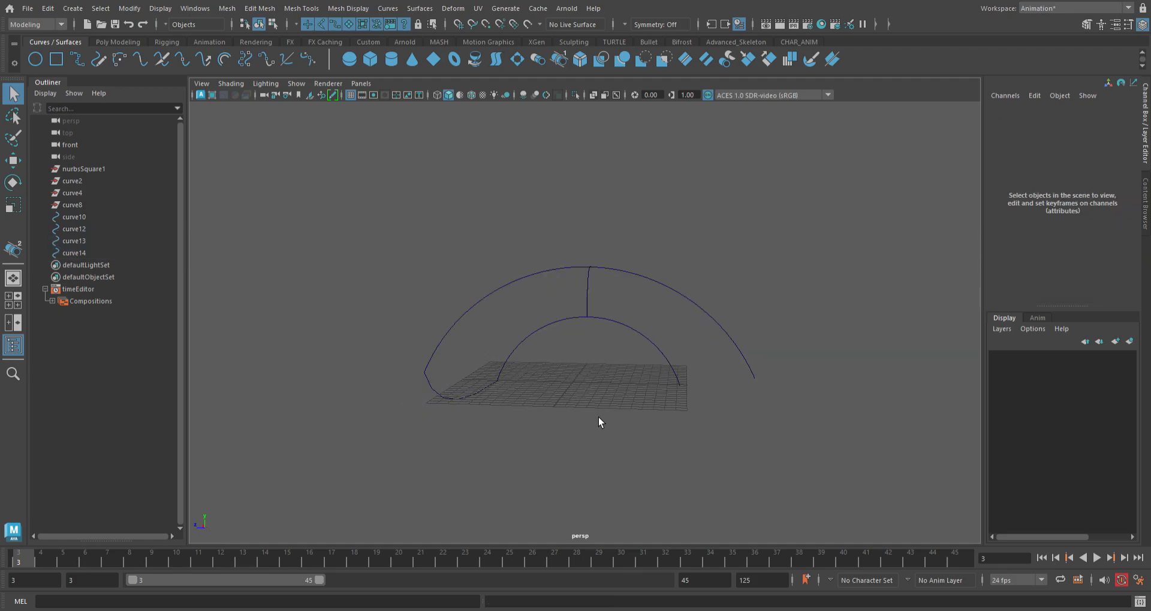
# Draw an EP curve snapped from the smaller arc's open end to the larger arc's open end.
pyautogui.keyDown('alt'); pyautogui.moveTo(596, 380); pyautogui.dragTo(624, 398); pyautogui.keyUp('alt')
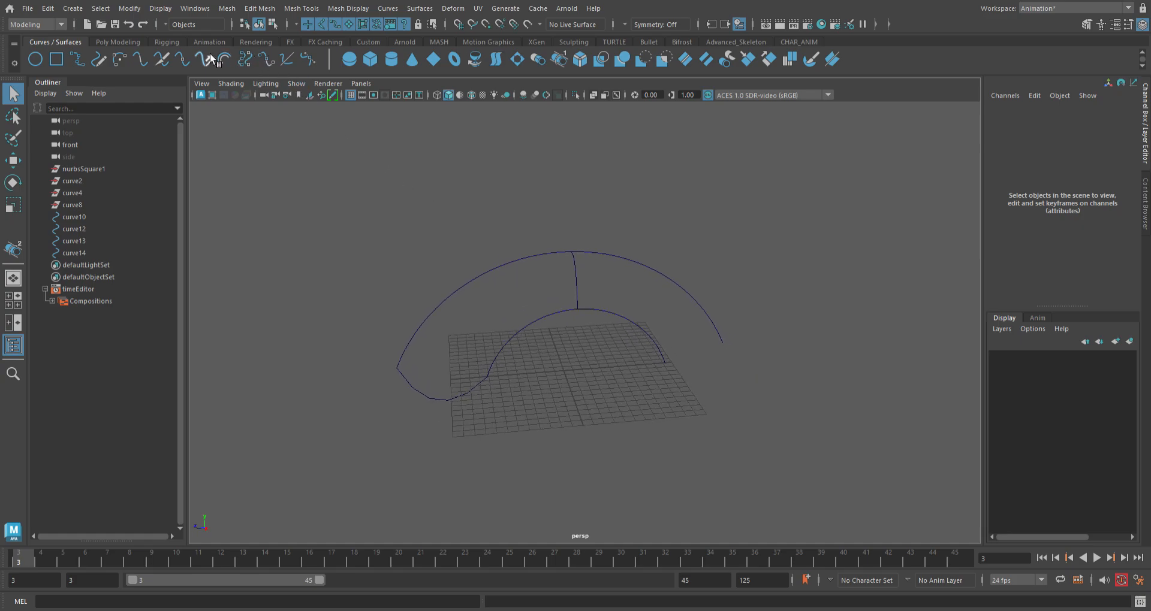
pyautogui.click(98, 59)
pyautogui.press('c')
pyautogui.click(664, 362)
pyautogui.click(723, 340)
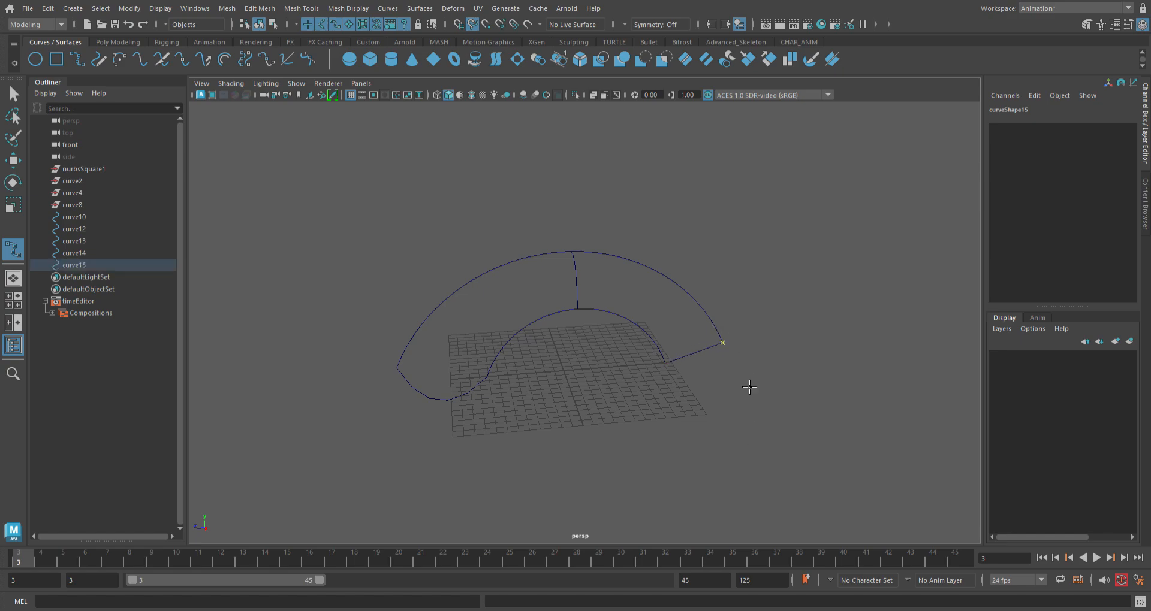
pyautogui.click(13, 94)
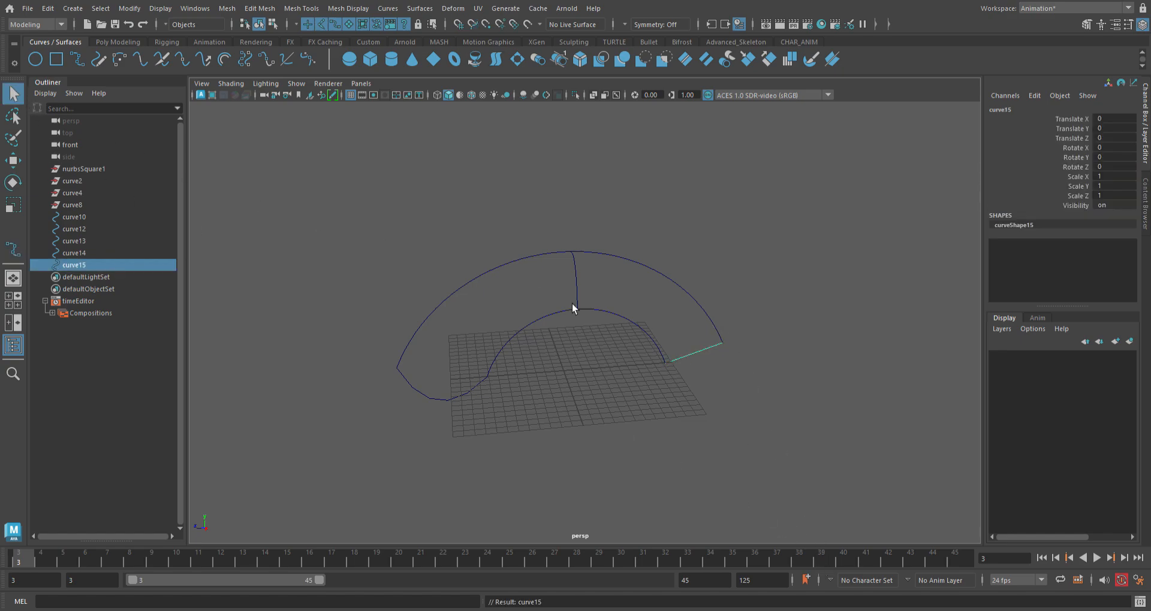
# Bow the second end curve outward and downward by moving its middle control vertices, then return to object selection and deselect it.
pyautogui.press('F9')
pyautogui.moveTo(673, 334); pyautogui.dragTo(719, 380)
pyautogui.press('w')
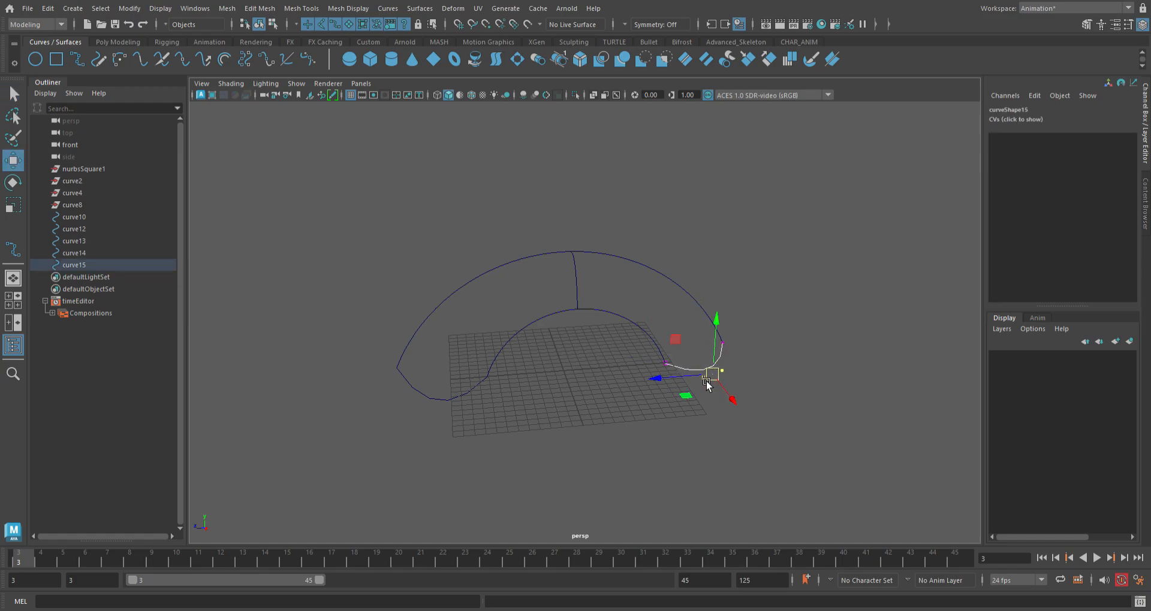
pyautogui.press('F8')
pyautogui.click(789, 352)
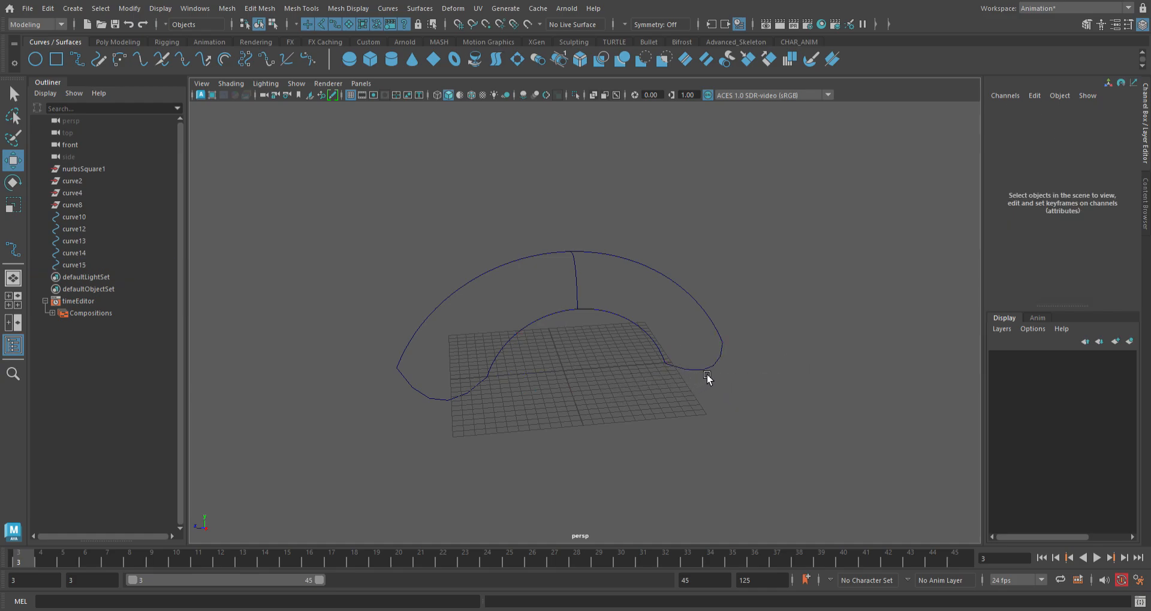
# Try to build a Birail 3+ surface from the three preselected profile curves and the two arcs as rails, then clear the selection.
pyautogui.click(708, 376)
pyautogui.keyDown('shift'); pyautogui.click(583, 290); pyautogui.keyUp('shift')
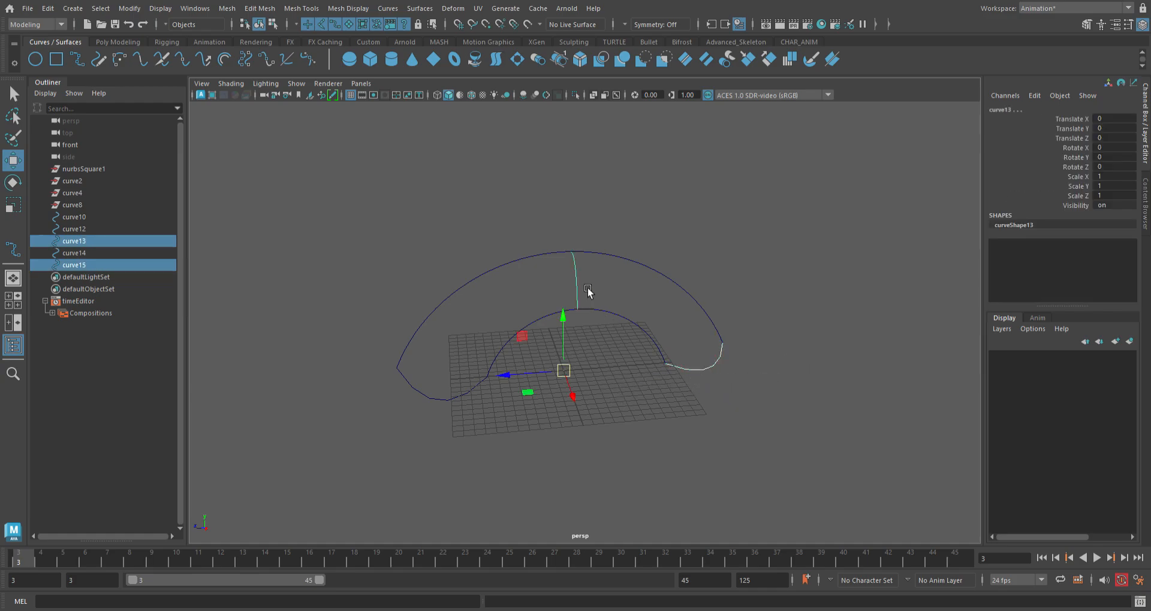
pyautogui.keyDown('shift'); pyautogui.click(446, 399); pyautogui.keyUp('shift')
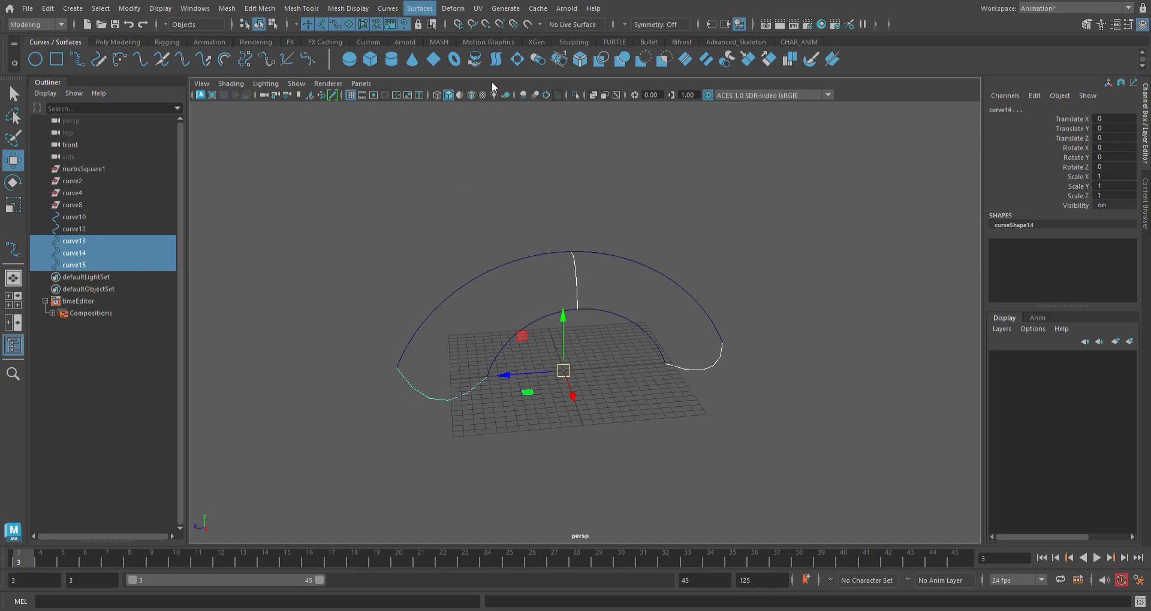
pyautogui.click(562, 101)
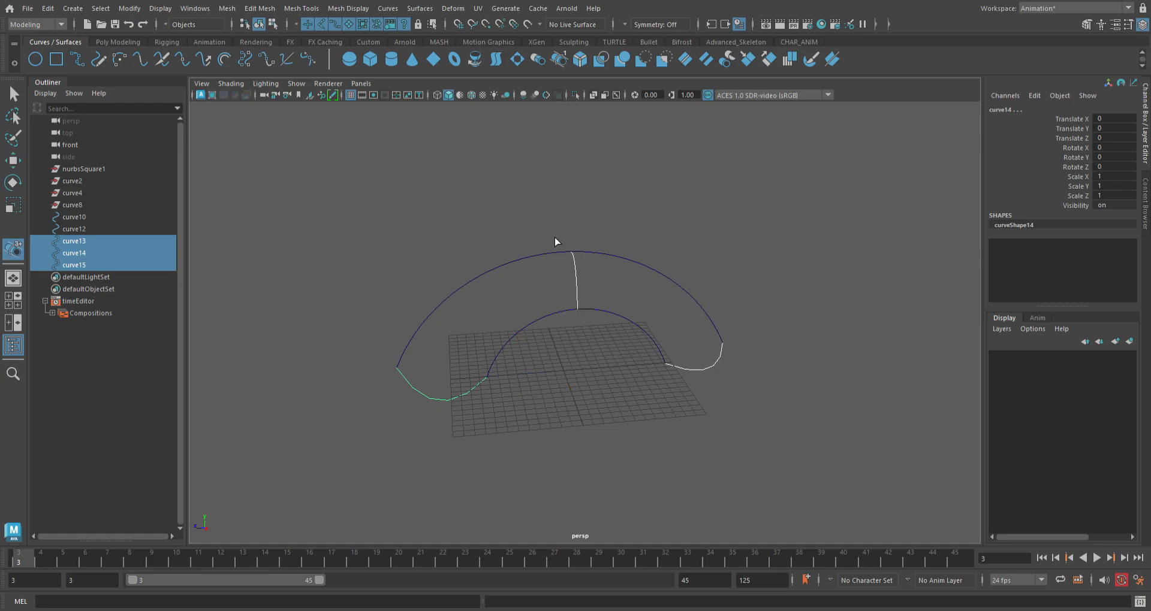
pyautogui.click(535, 260)
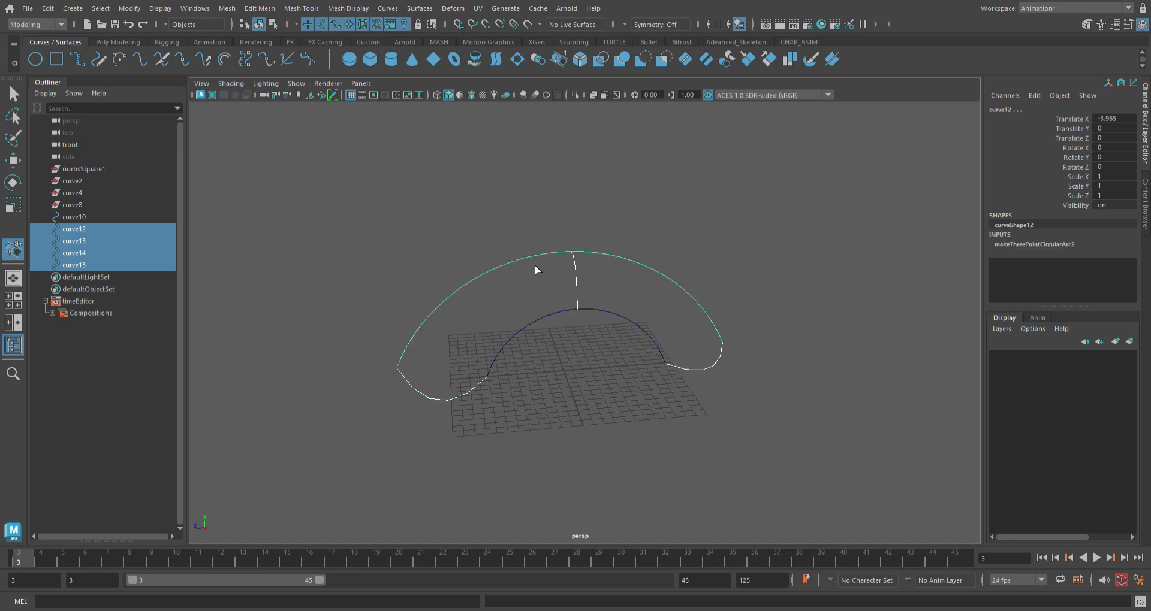
pyautogui.click(554, 319)
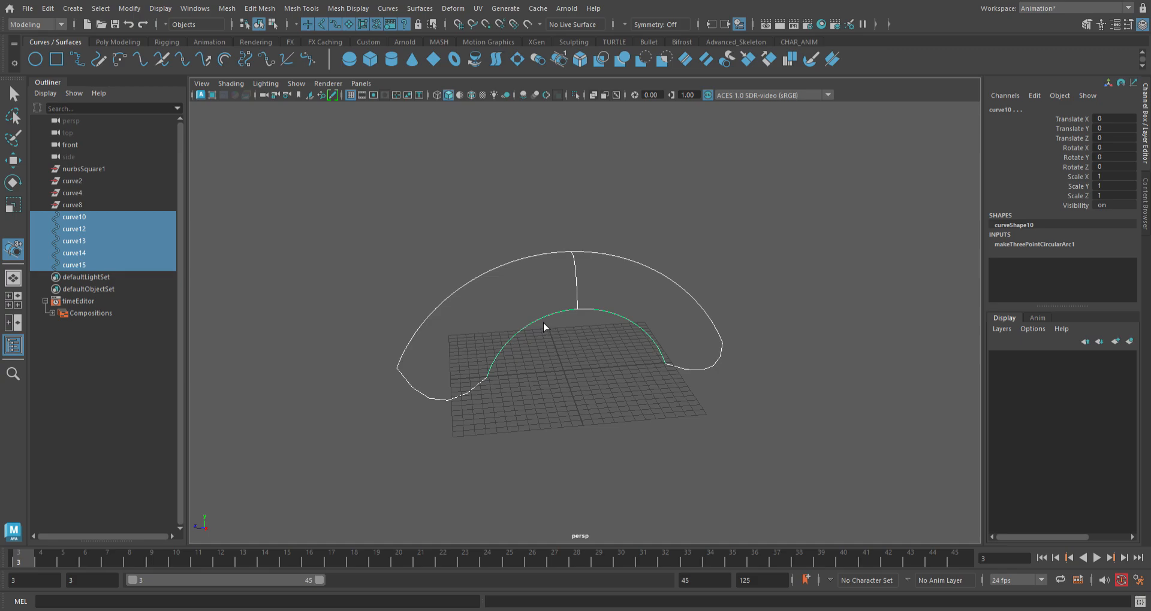
pyautogui.hotkey('ctrl', 'z')
pyautogui.hotkey('ctrl', 'z')
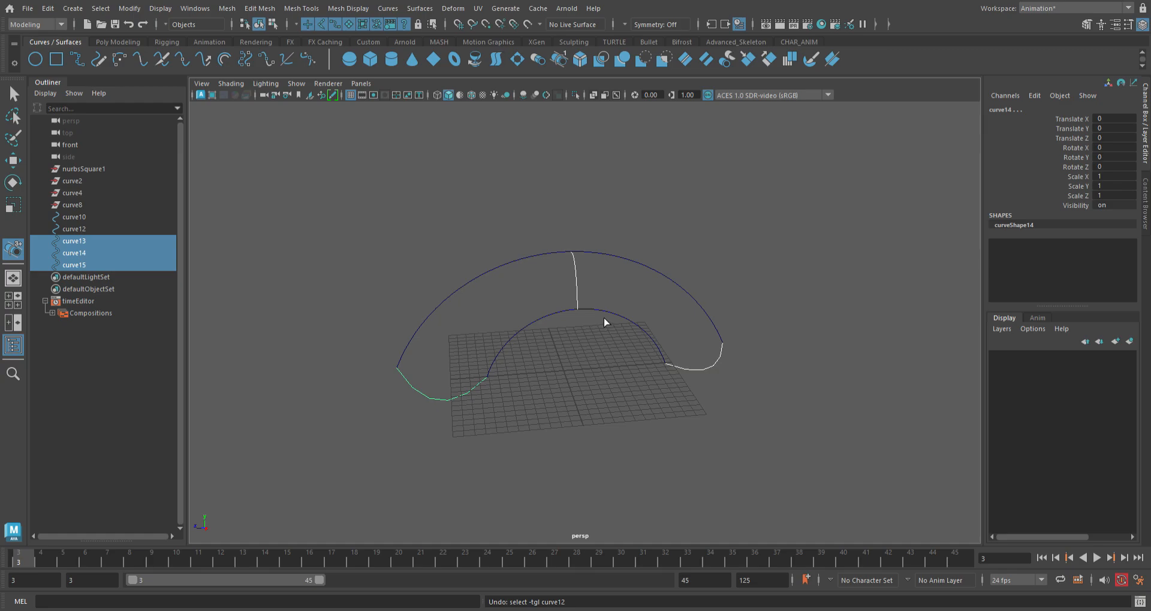
pyautogui.keyDown('shift'); pyautogui.click(516, 266); pyautogui.keyUp('shift')
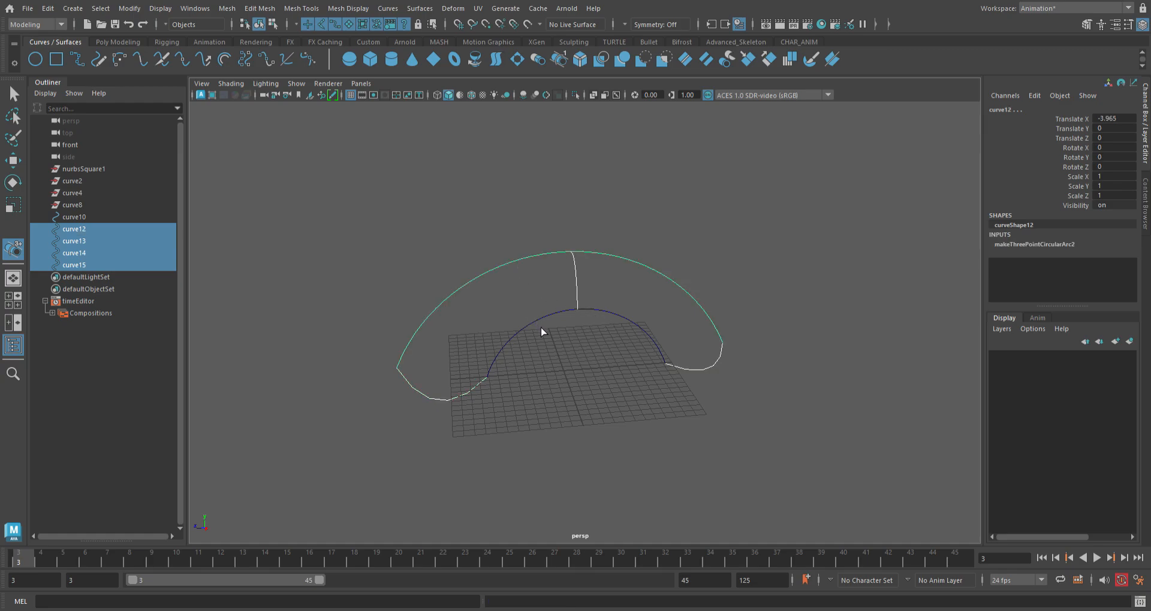
pyautogui.keyDown('shift'); pyautogui.click(540, 326); pyautogui.keyUp('shift')
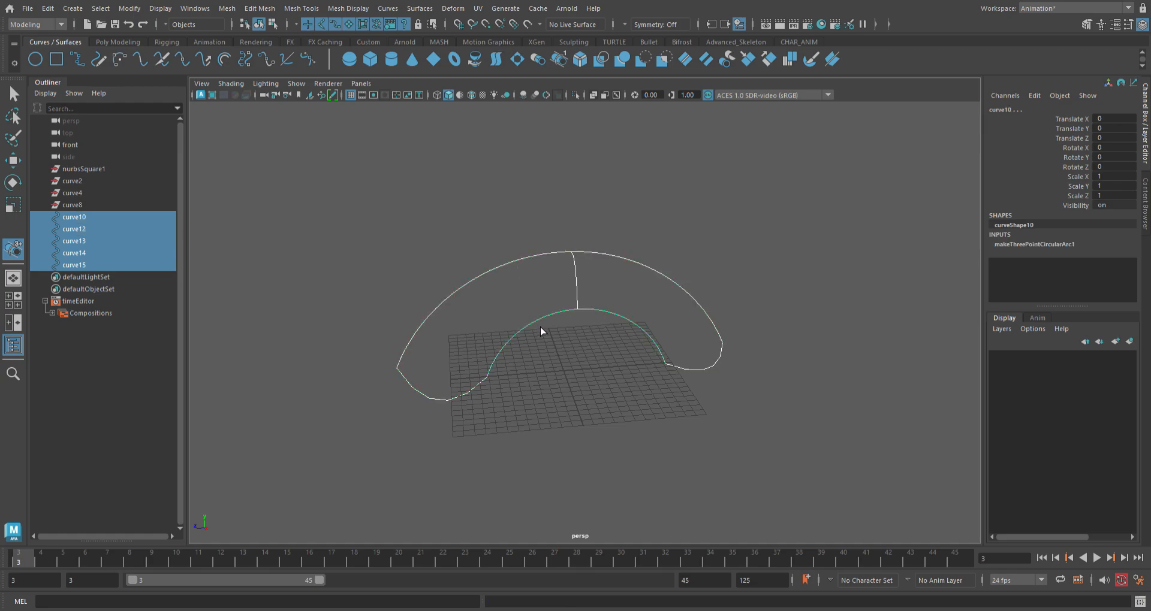
pyautogui.click(469, 309)
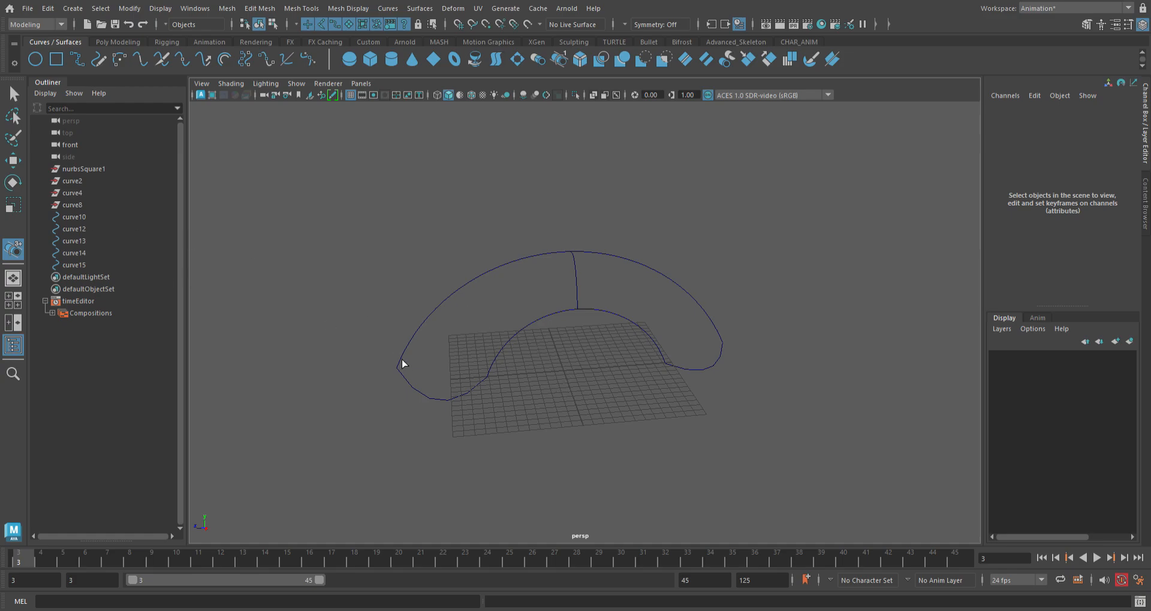
# Build a Birail 3+ surface using the two bowed end curves and the middle curve as profiles and the two arcs as rails.
pyautogui.press('q')
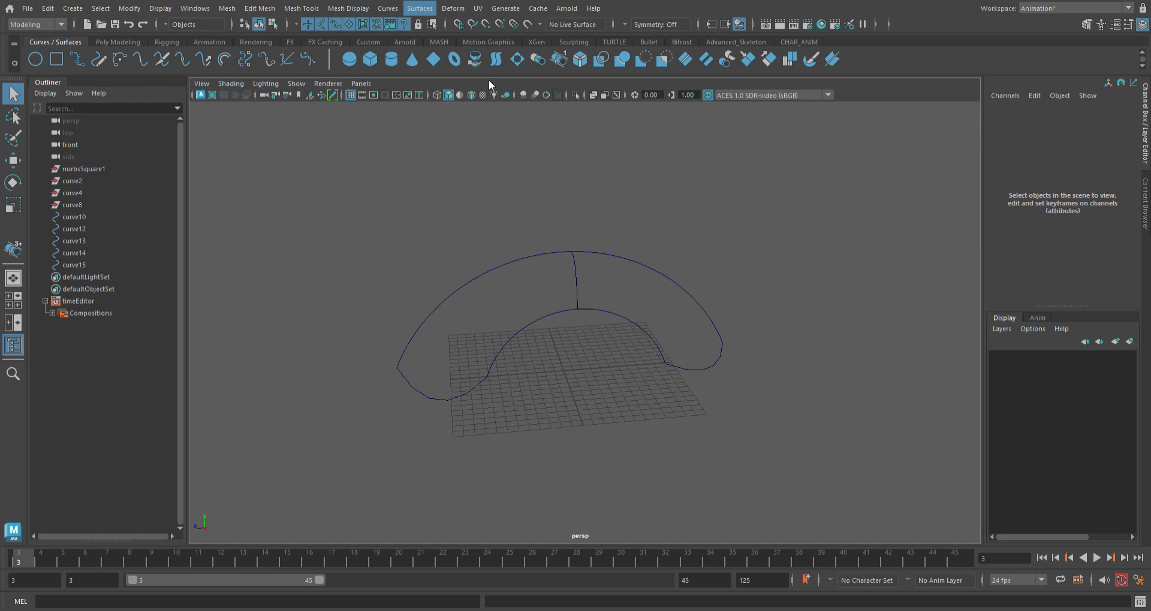
pyautogui.press('y')
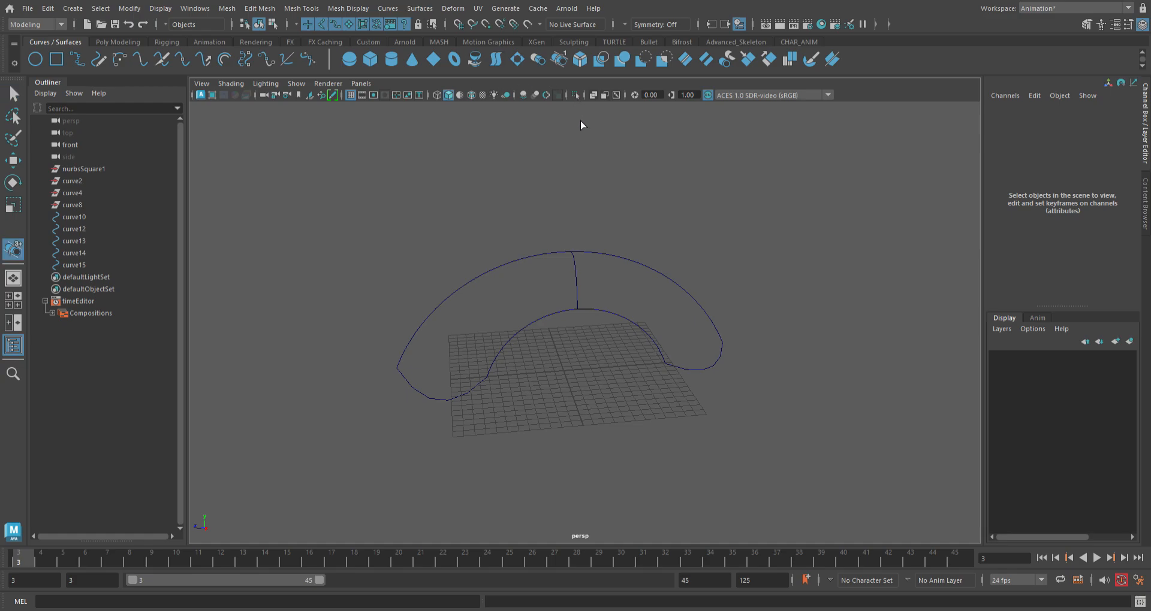
pyautogui.click(443, 400)
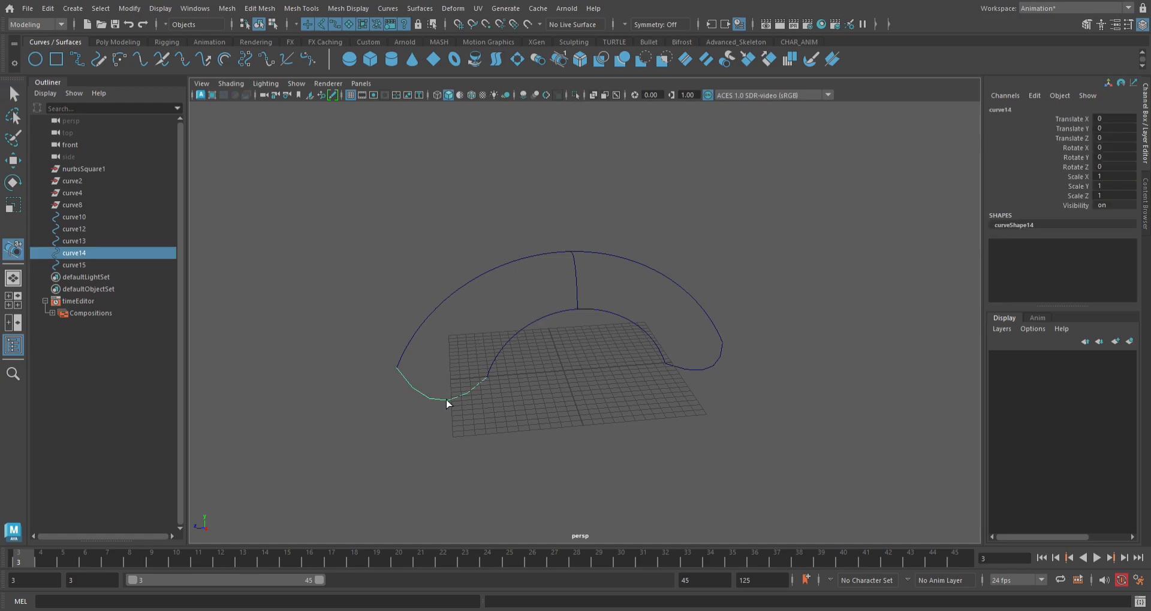
pyautogui.keyDown('shift'); pyautogui.click(583, 289); pyautogui.keyUp('shift')
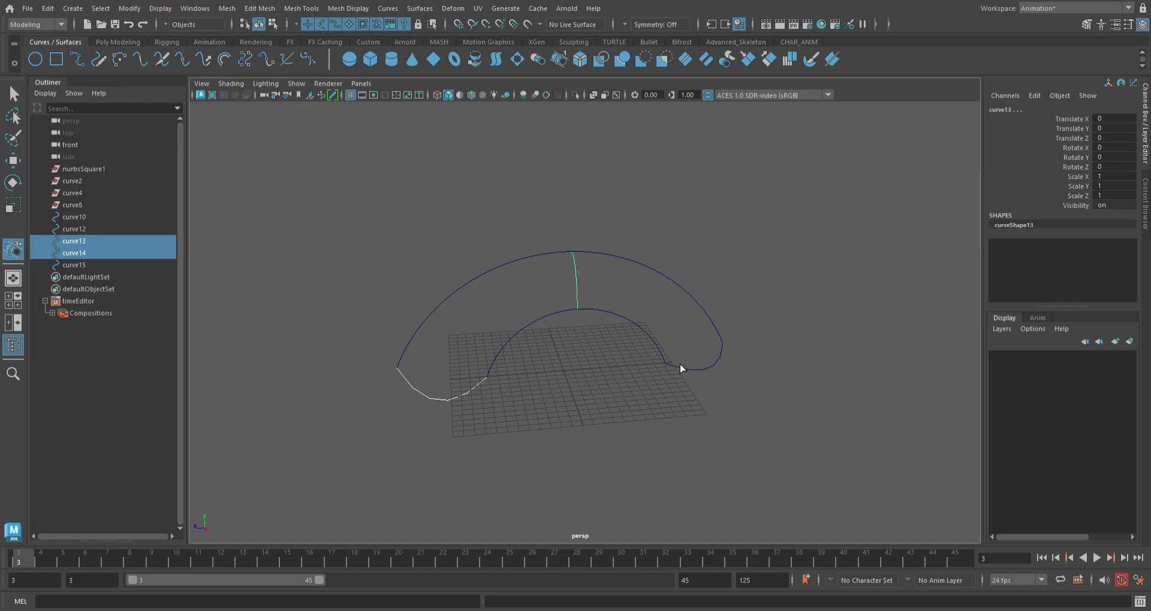
pyautogui.keyDown('shift'); pyautogui.click(705, 370); pyautogui.keyUp('shift')
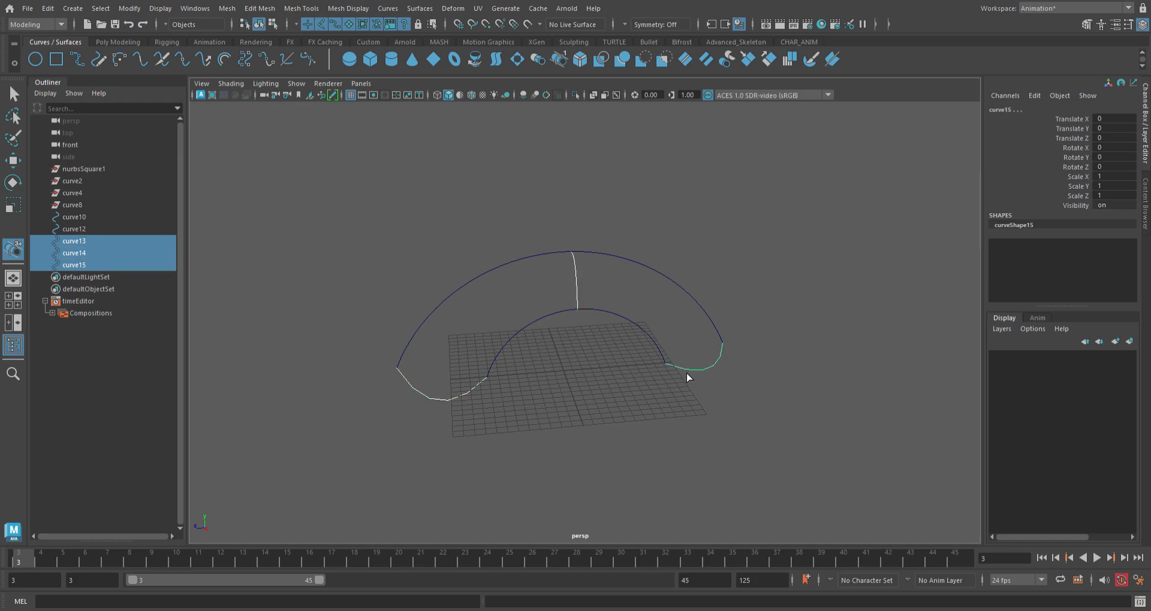
pyautogui.keyDown('shift'); pyautogui.click(520, 268); pyautogui.keyUp('shift')
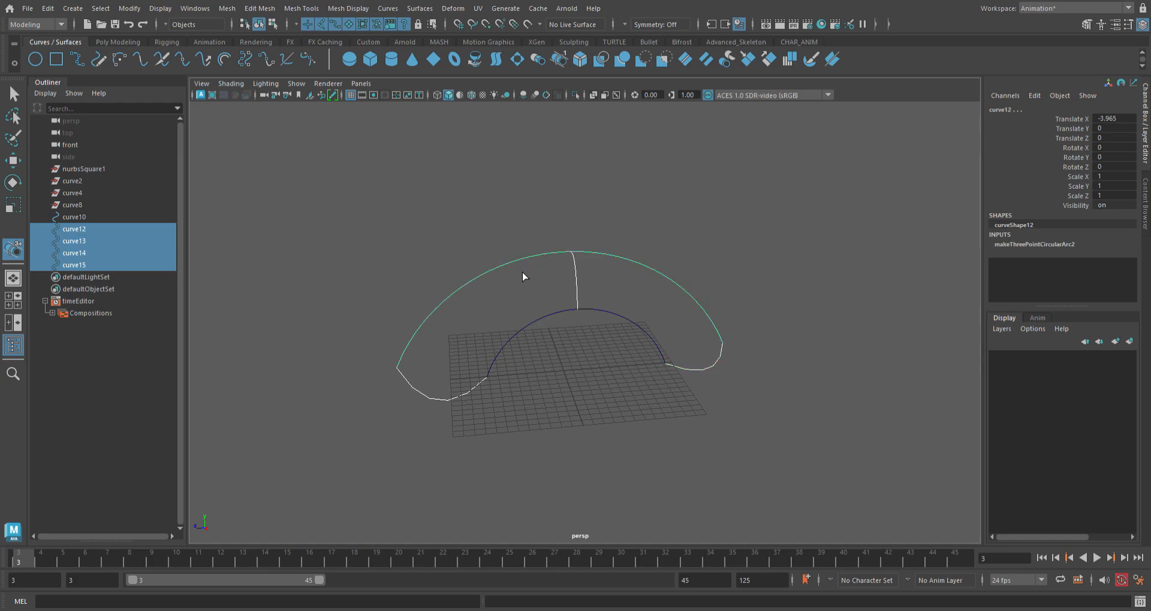
pyautogui.press('Return')
# Reverse the direction of the birail surface and rebuild it, then deselect it.
pyautogui.keyDown('alt'); pyautogui.moveTo(566, 335); pyautogui.dragTo(747, 320); pyautogui.keyUp('alt')
pyautogui.click(630, 405)
pyautogui.click(646, 322)
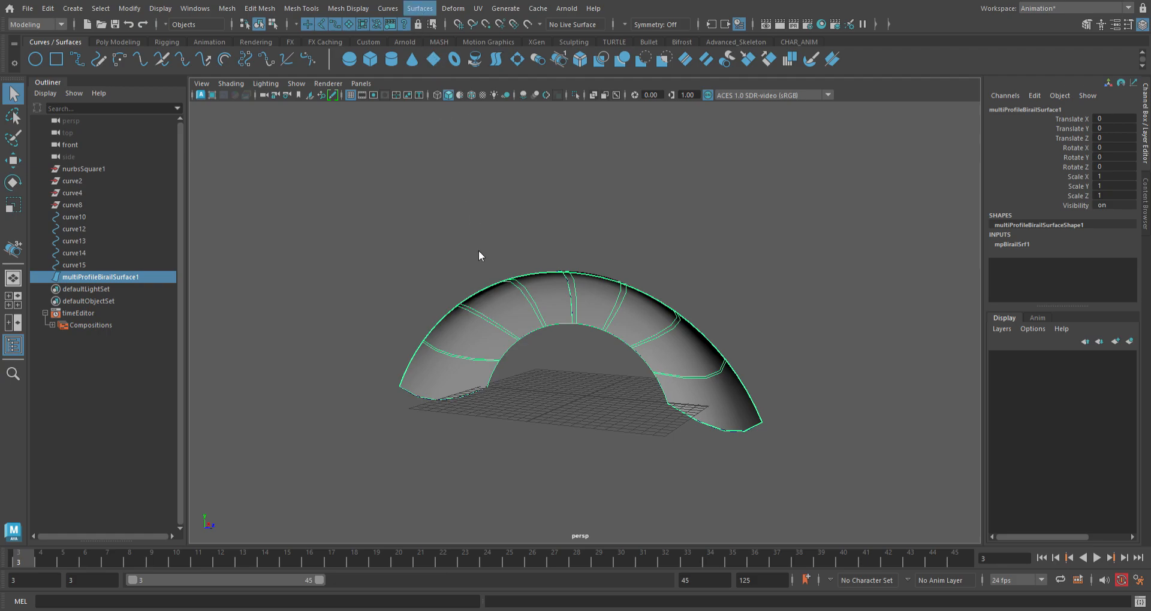
pyautogui.click(469, 437)
pyautogui.click(427, 10)
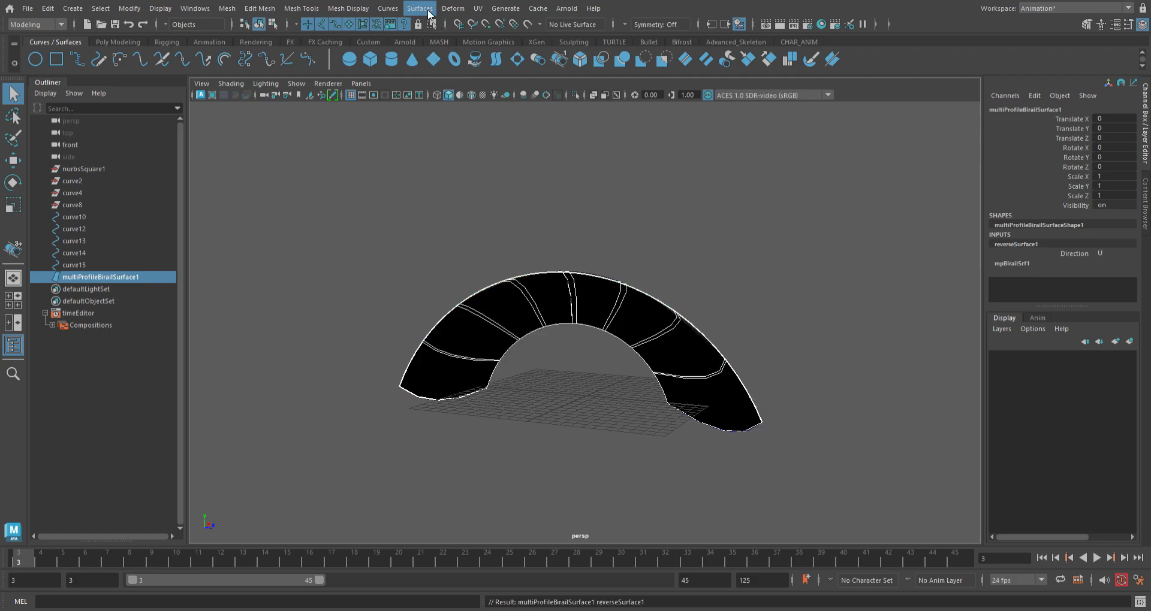
pyautogui.click(462, 424)
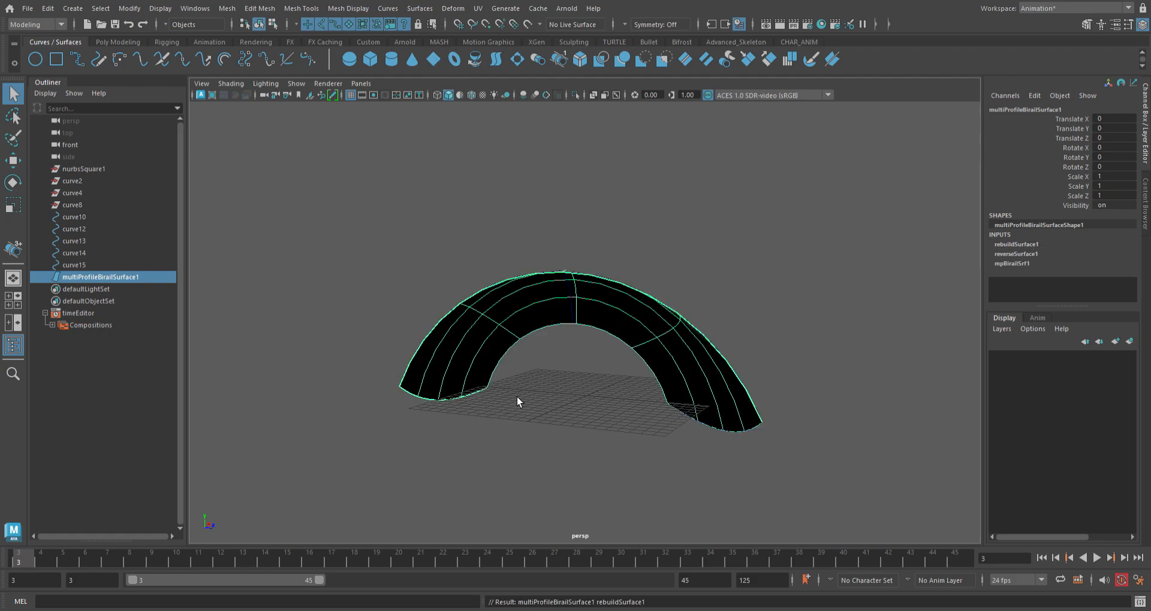
pyautogui.keyDown('alt'); pyautogui.moveTo(565, 334); pyautogui.dragTo(432, 329); pyautogui.keyUp('alt')
pyautogui.click(555, 396)
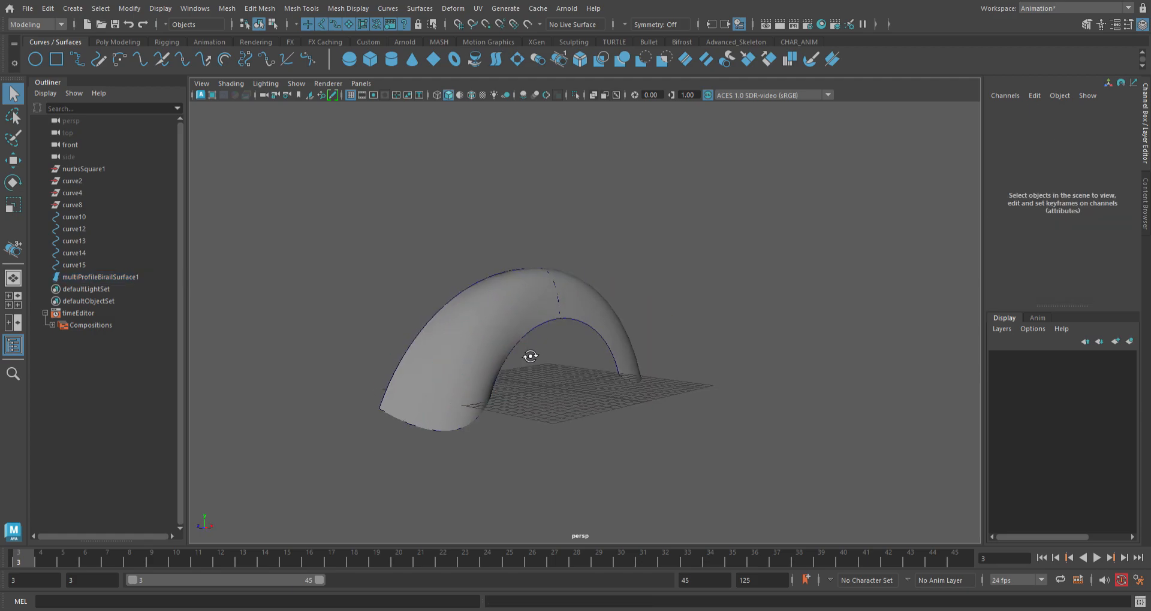
pyautogui.keyDown('alt'); pyautogui.moveTo(532, 353); pyautogui.dragTo(514, 314); pyautogui.keyUp('alt')
# Convert the rebuilt birail surface to a polygon mesh and clear the selection.
pyautogui.click(514, 314)
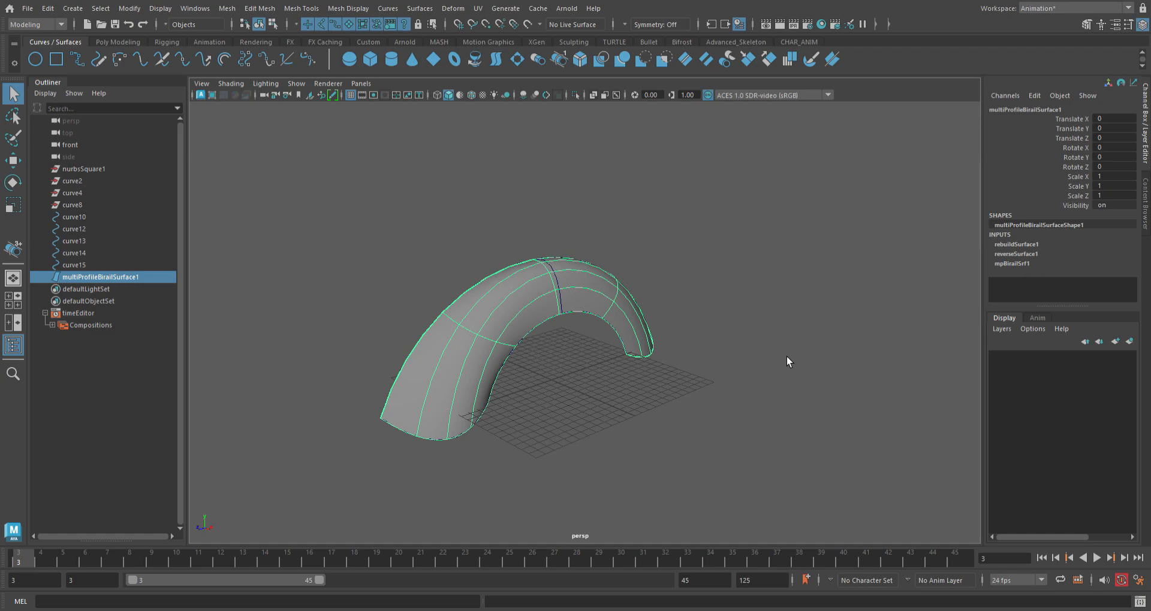
pyautogui.press('g')
pyautogui.click(577, 422)
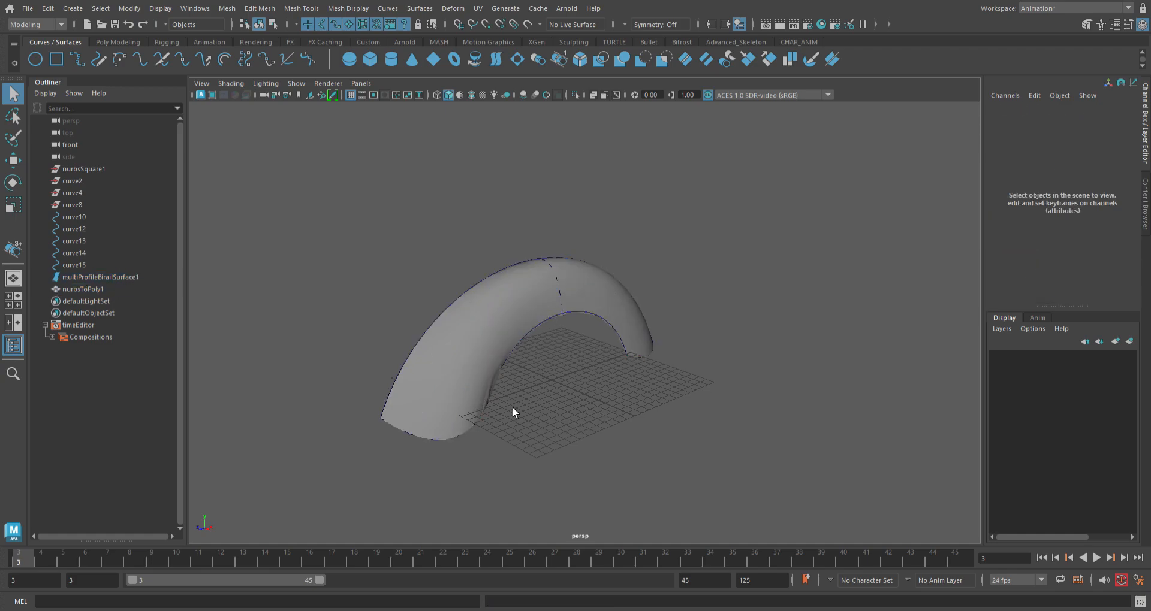
# Move the converted polygon arch away from the NURBS surface to about 18.8 in X, then deselect it.
pyautogui.click(98, 291)
pyautogui.press('w')
pyautogui.moveTo(593, 398); pyautogui.dragTo(737, 480)
pyautogui.click(681, 393)
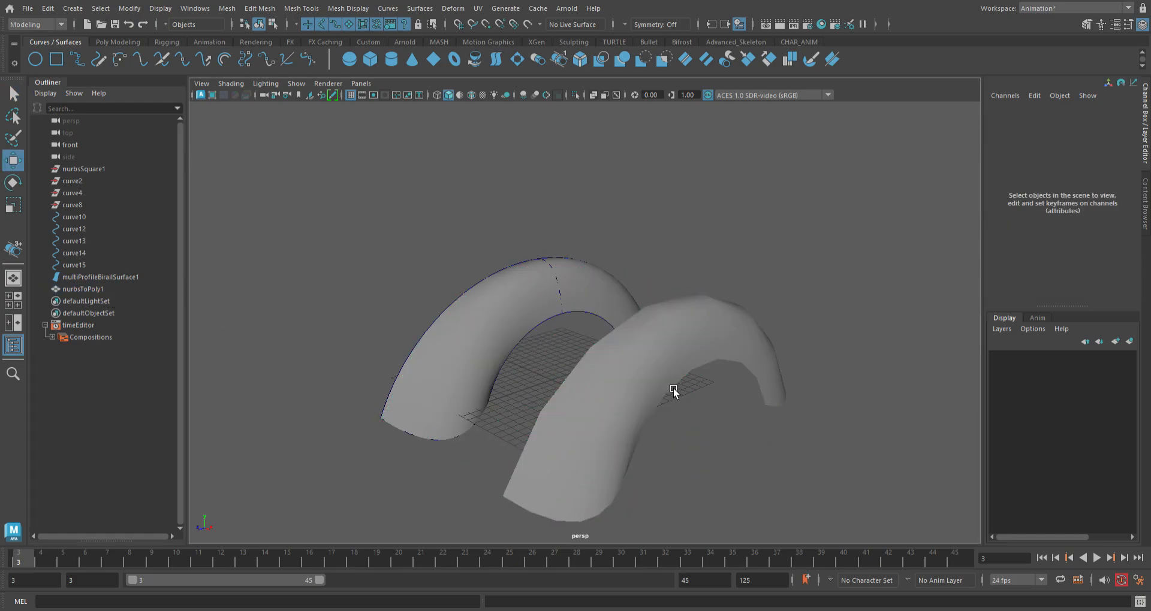
pyautogui.keyDown('alt'); pyautogui.moveTo(681, 394); pyautogui.dragTo(570, 371); pyautogui.keyUp('alt')
pyautogui.click(624, 342)
pyautogui.keyDown('alt'); pyautogui.moveTo(624, 342); pyautogui.dragTo(641, 361); pyautogui.keyUp('alt')
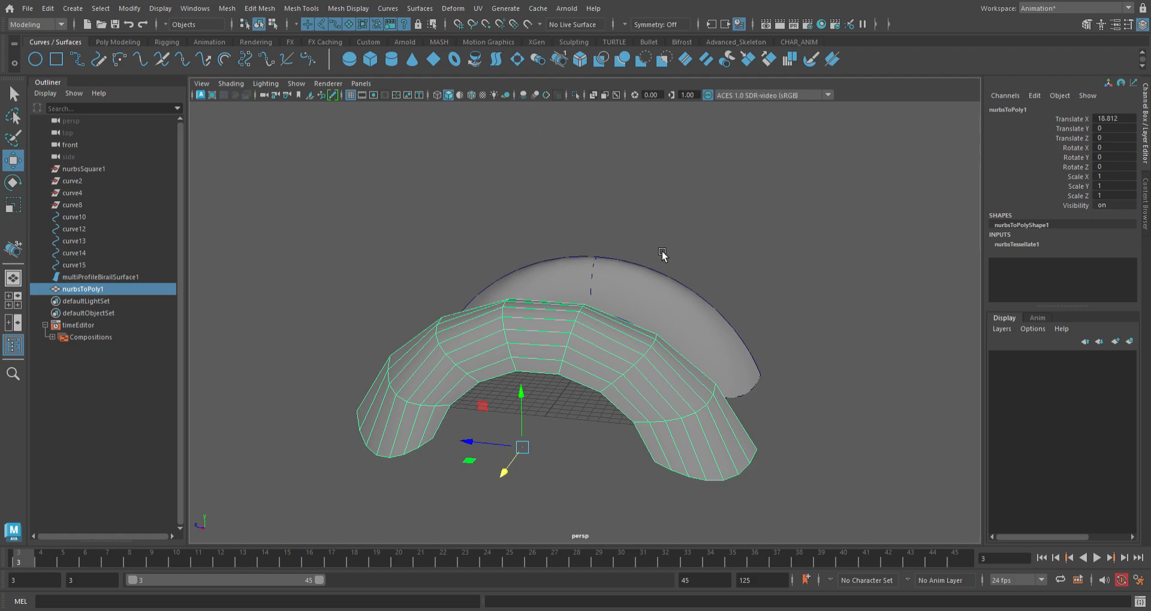
pyautogui.click(602, 231)
# Load the Apple logo picture as an image plane in the side view and deselect it.
pyautogui.scroll(-3, 584, 255)
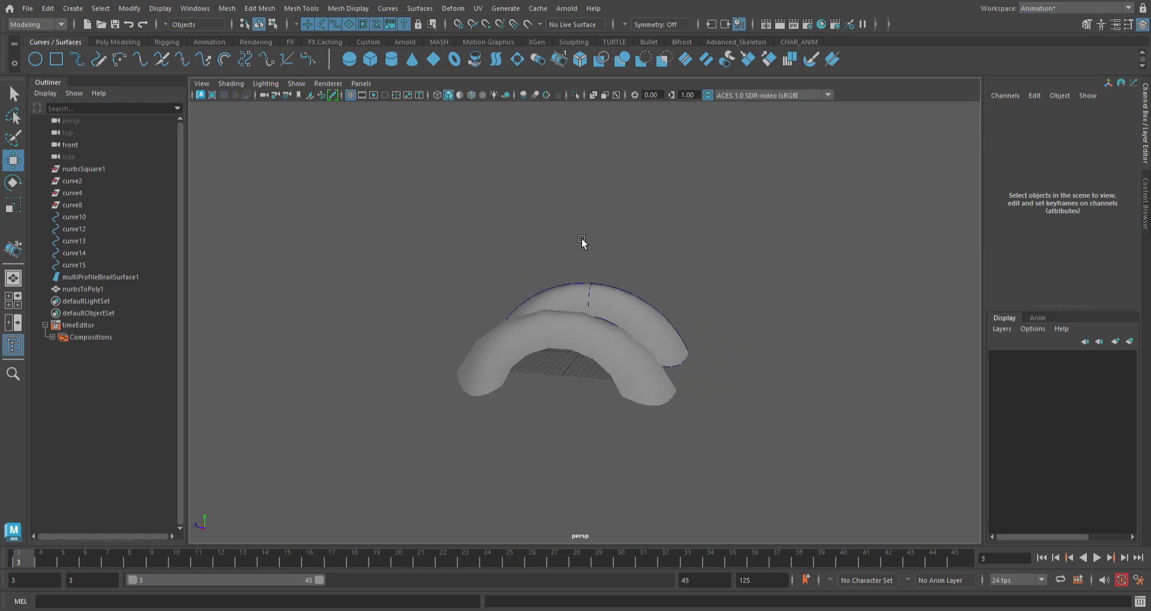
pyautogui.press('space')
pyautogui.press('space')
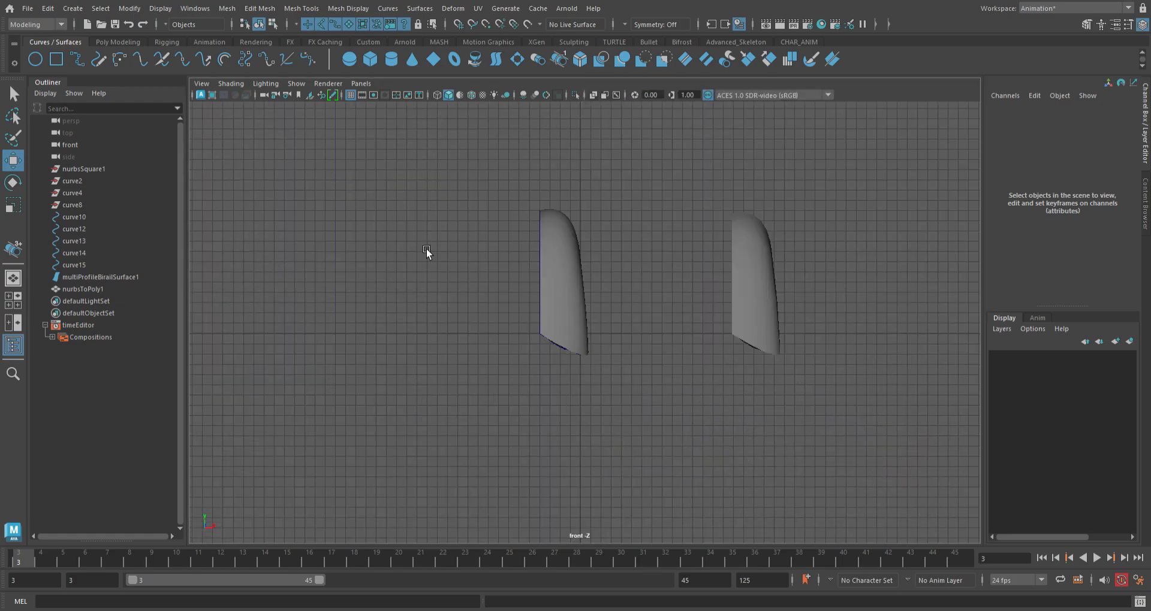
pyautogui.press('space')
pyautogui.press('space')
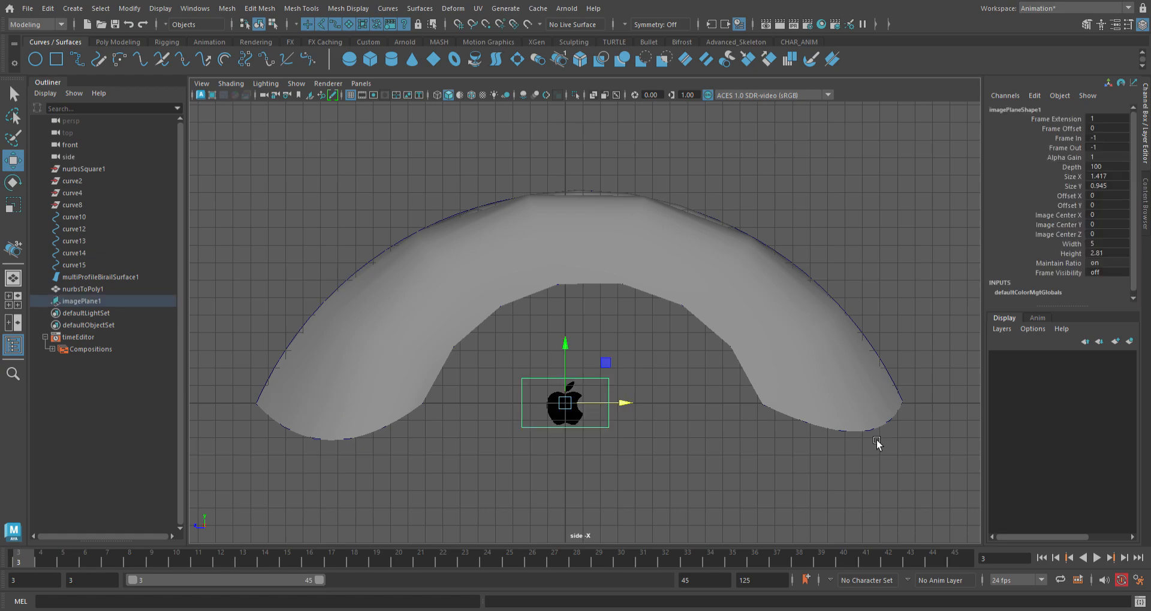
pyautogui.click(611, 437)
pyautogui.scroll(8, 614, 432)
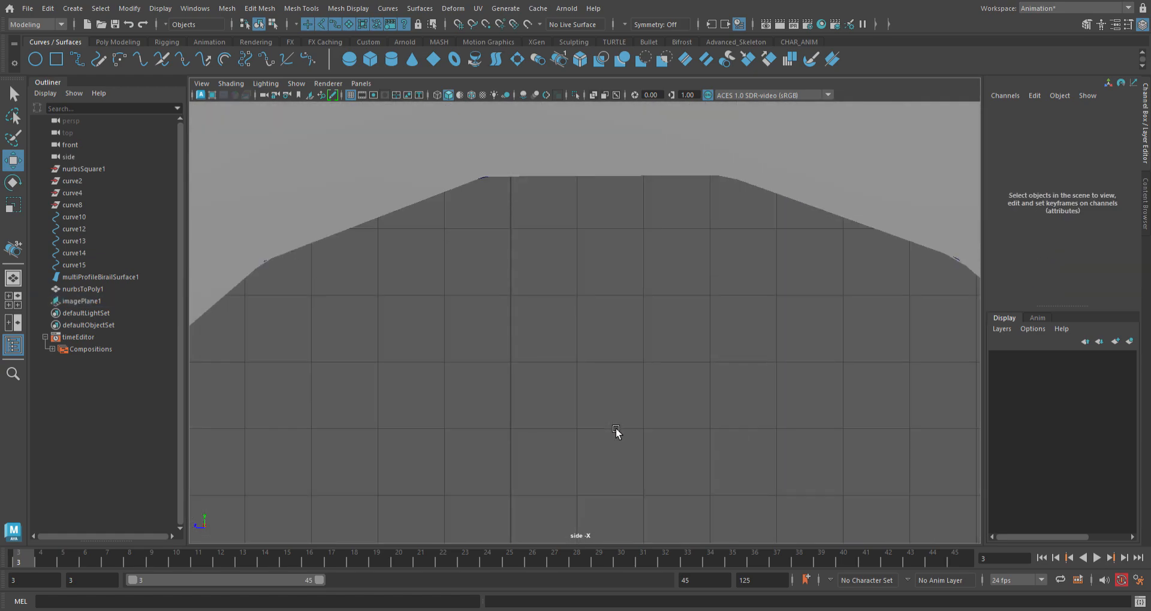
pyautogui.scroll(-6, 599, 330)
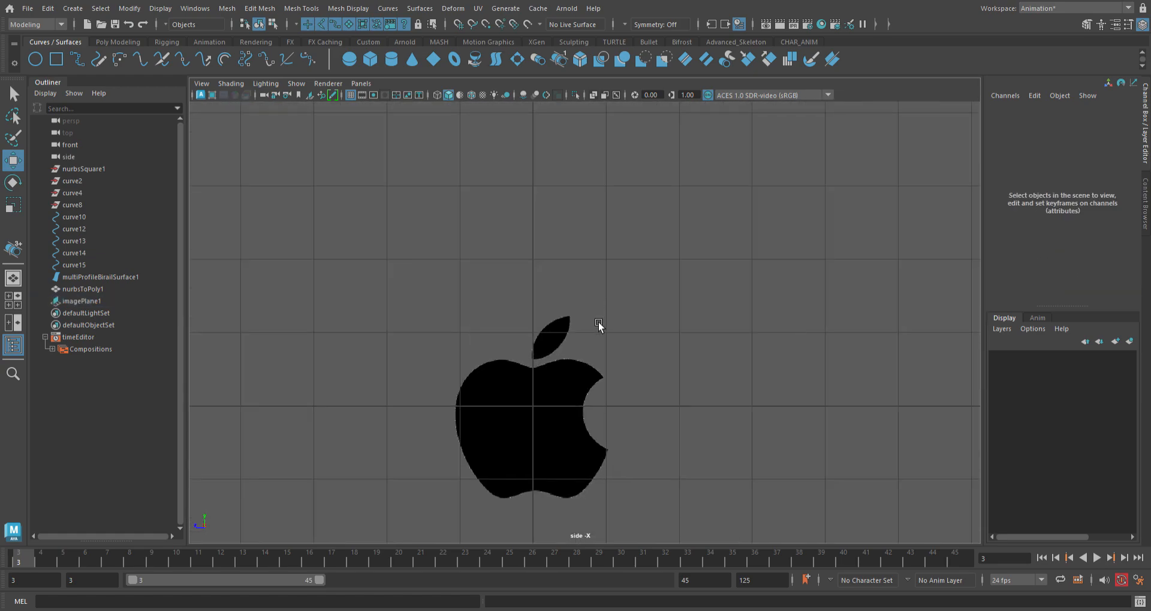
# Draw a two-point EP curve from the lower tip to the upper tip of the logo's leaf.
pyautogui.click(77, 59)
pyautogui.scroll(5, 506, 319)
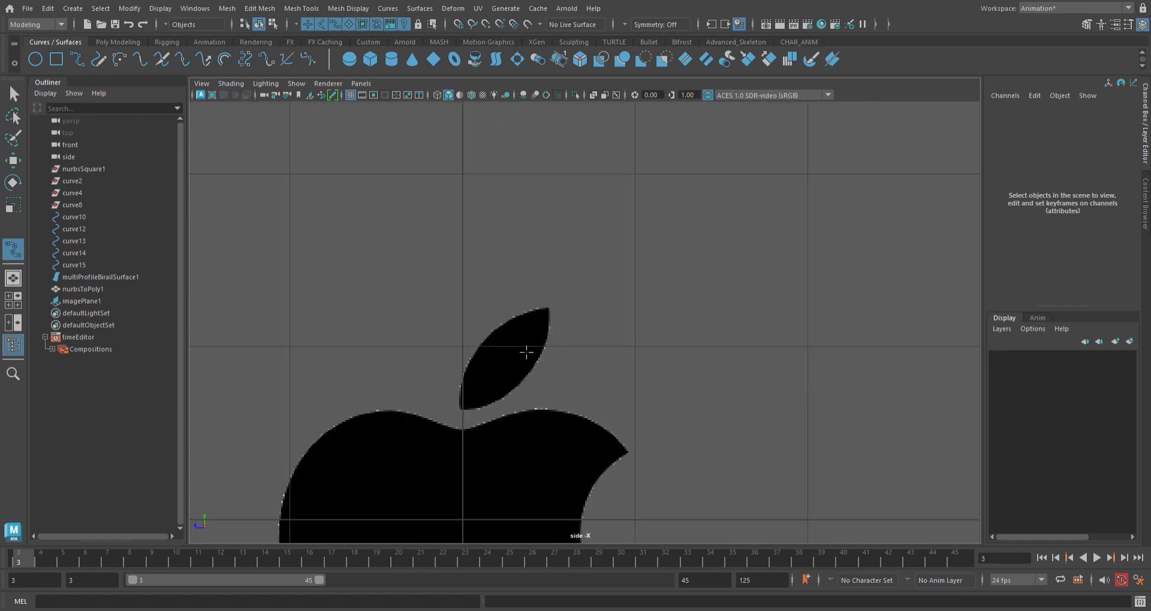
pyautogui.click(460, 408)
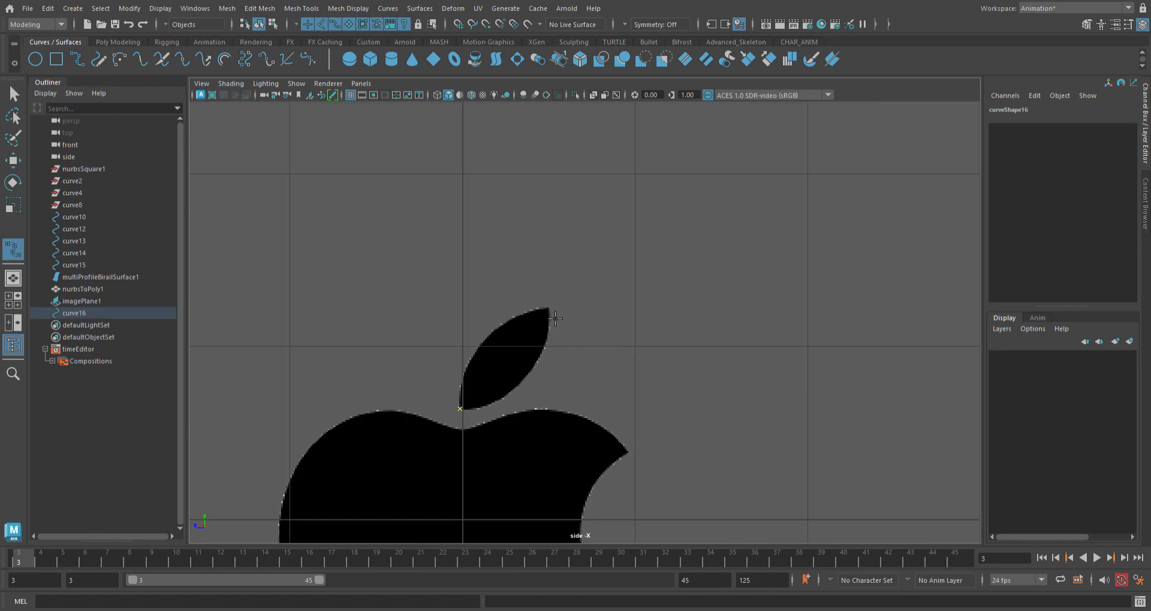
pyautogui.click(548, 308)
pyautogui.click(12, 94)
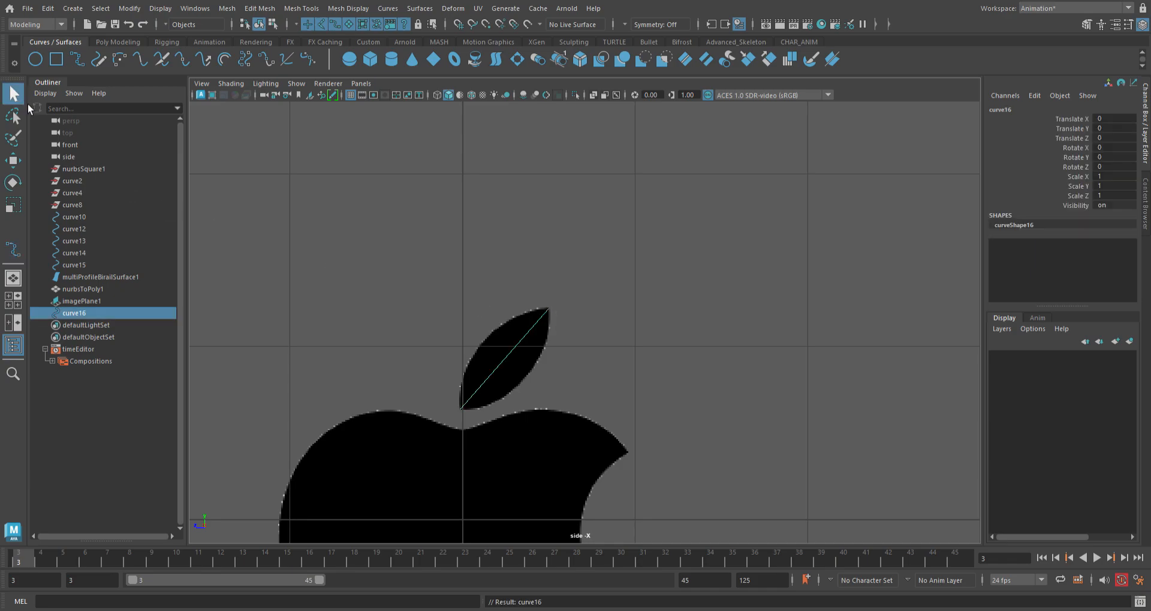
# Move the curve's middle control vertices so it follows the leaf's upper-left edge.
pyautogui.moveTo(463, 321); pyautogui.dragTo(487, 333)
pyautogui.press('w')
pyautogui.click(12, 103)
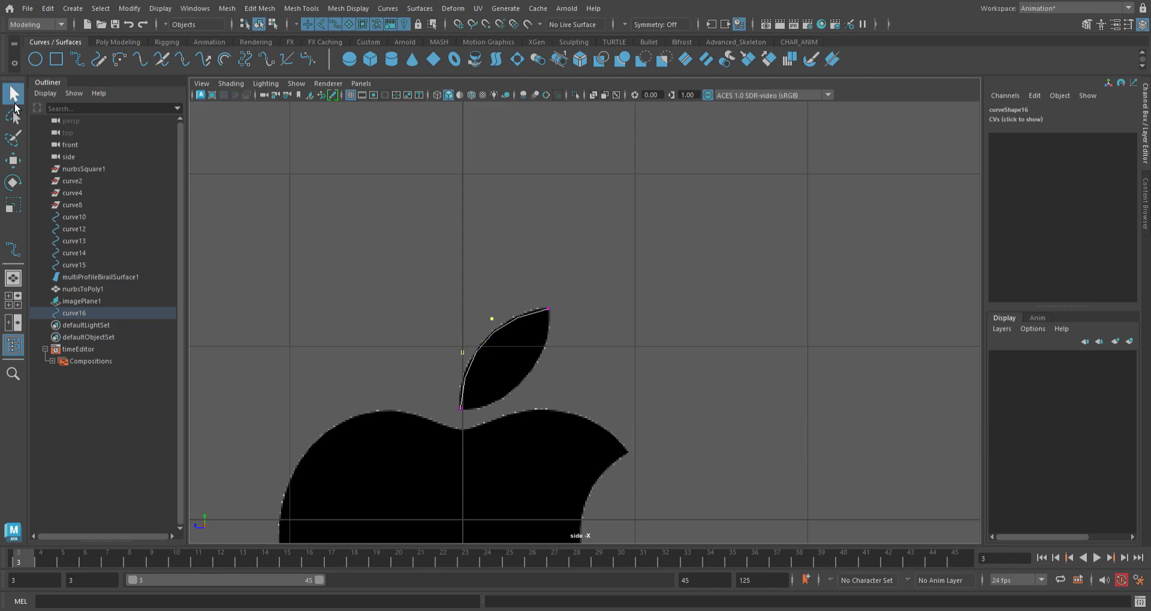
# Draw a second EP curve between the leaf's two tips, snapping both points to the ends of the first curve.
pyautogui.press('g')
pyautogui.press('c')
pyautogui.click(533, 319)
pyautogui.click(482, 396)
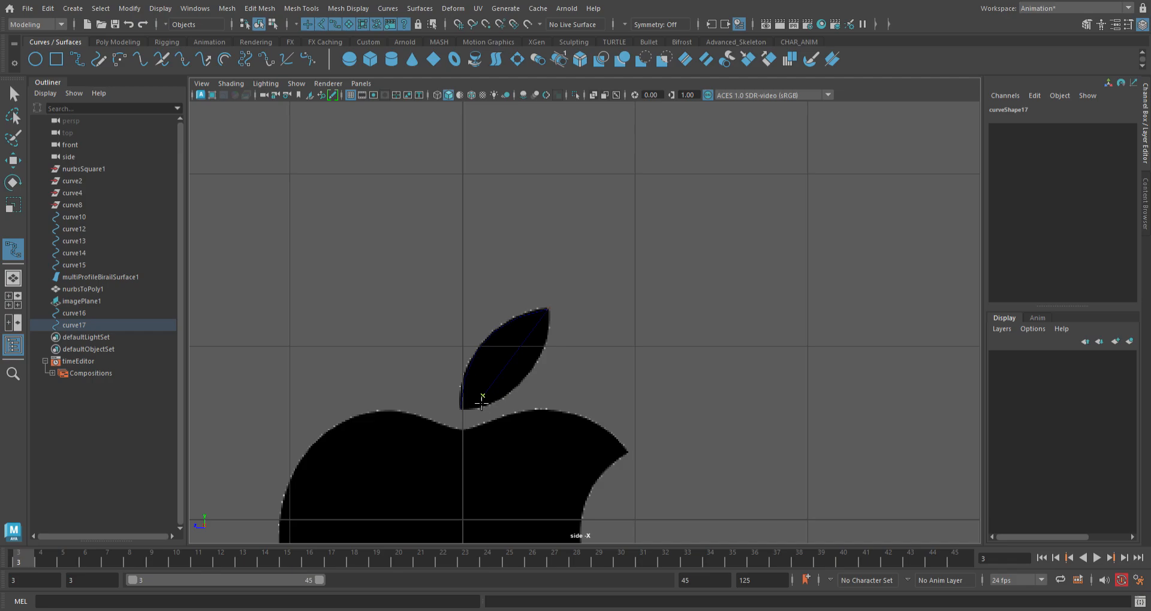
pyautogui.press('c')
pyautogui.click(13, 94)
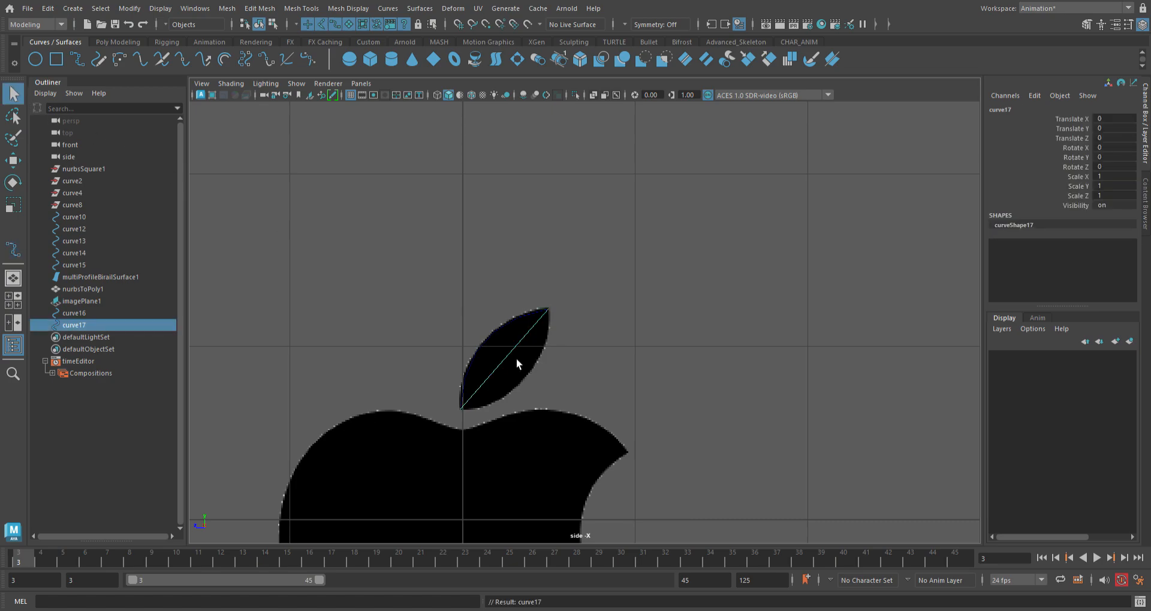
# Move the second curve's middle control vertices to match the leaf's lower-right edge, then return to object selection.
pyautogui.click(444, 307)
pyautogui.moveTo(534, 353); pyautogui.dragTo(524, 357, button='right')
pyautogui.moveTo(531, 333); pyautogui.dragTo(542, 399)
pyautogui.press('w')
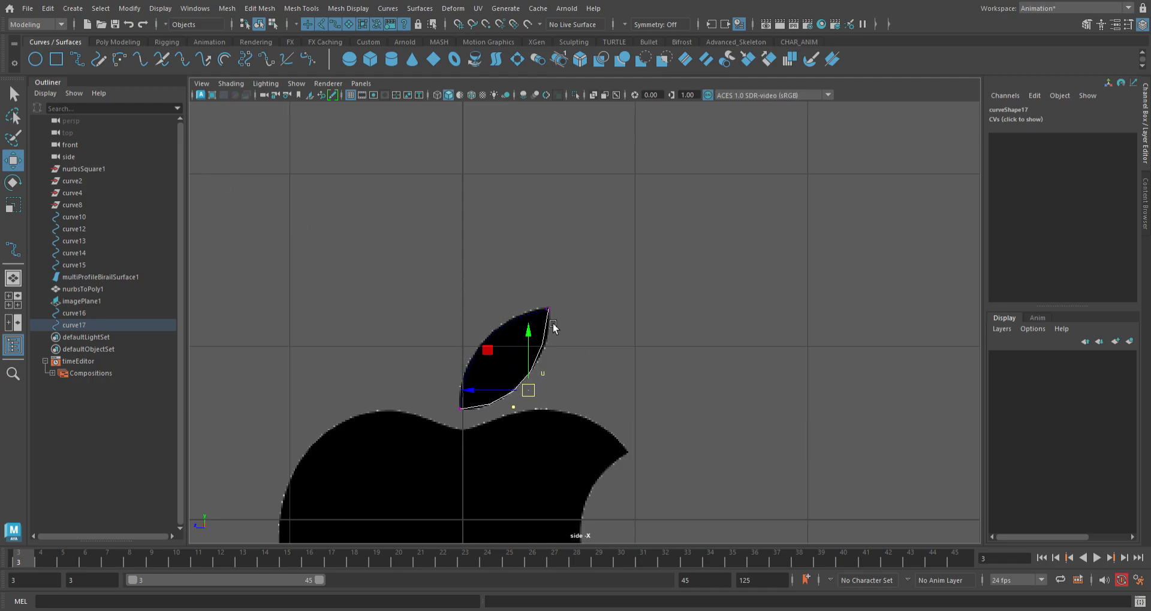
pyautogui.press('F8')
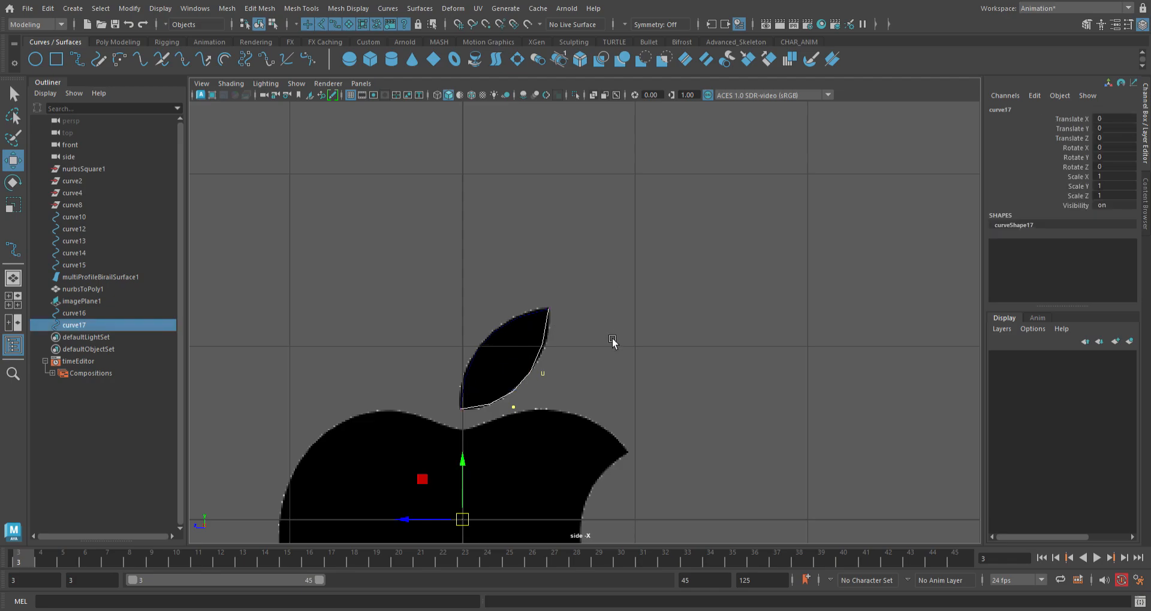
# Delete the Apple logo image plane, keeping the two leaf curves.
pyautogui.click(503, 324)
pyautogui.click(513, 331)
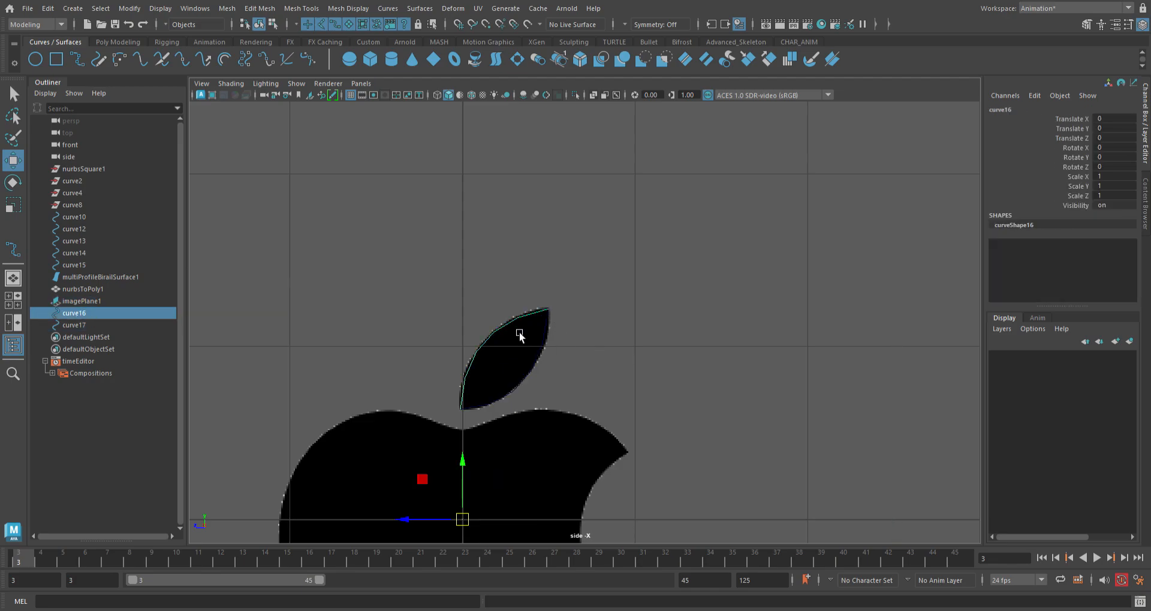
pyautogui.keyDown('shift'); pyautogui.click(556, 350); pyautogui.keyUp('shift')
pyautogui.click(614, 253)
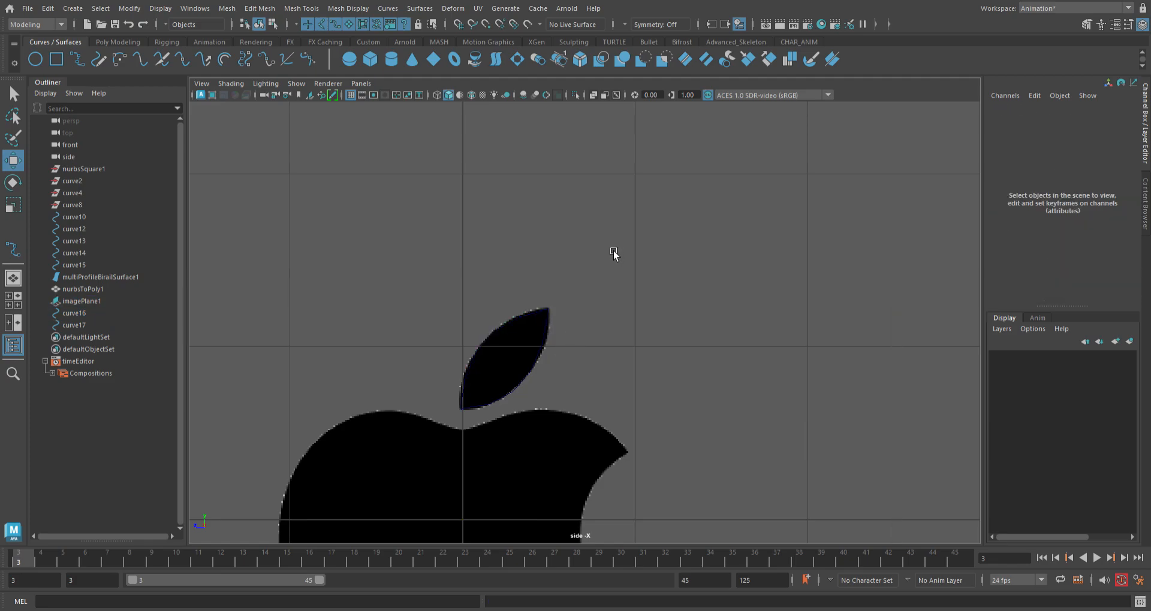
pyautogui.click(552, 345)
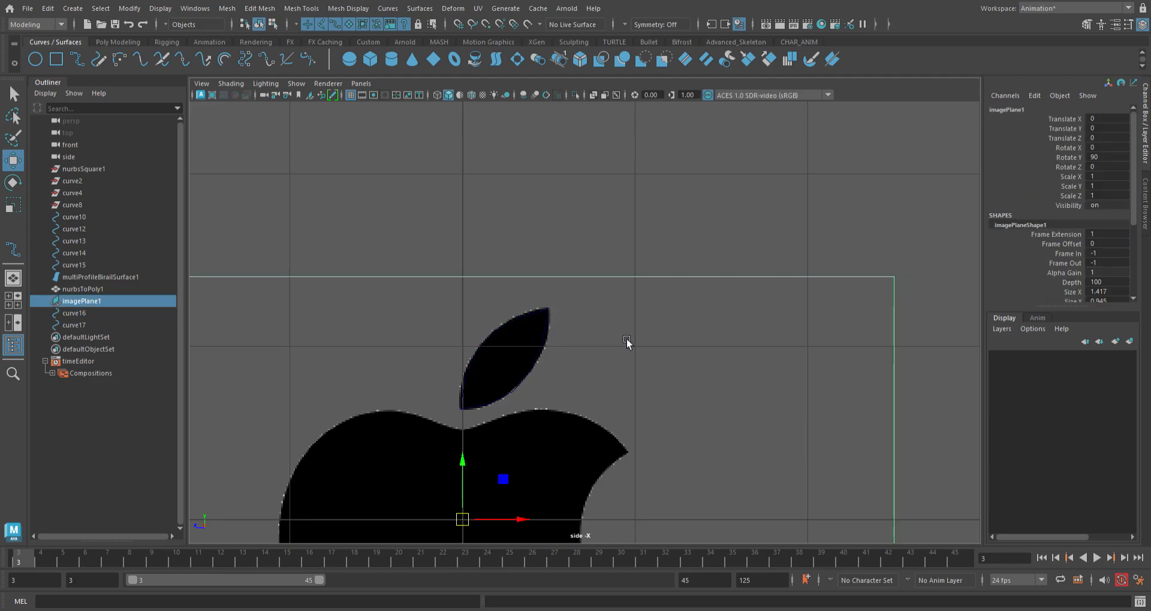
pyautogui.press('Delete')
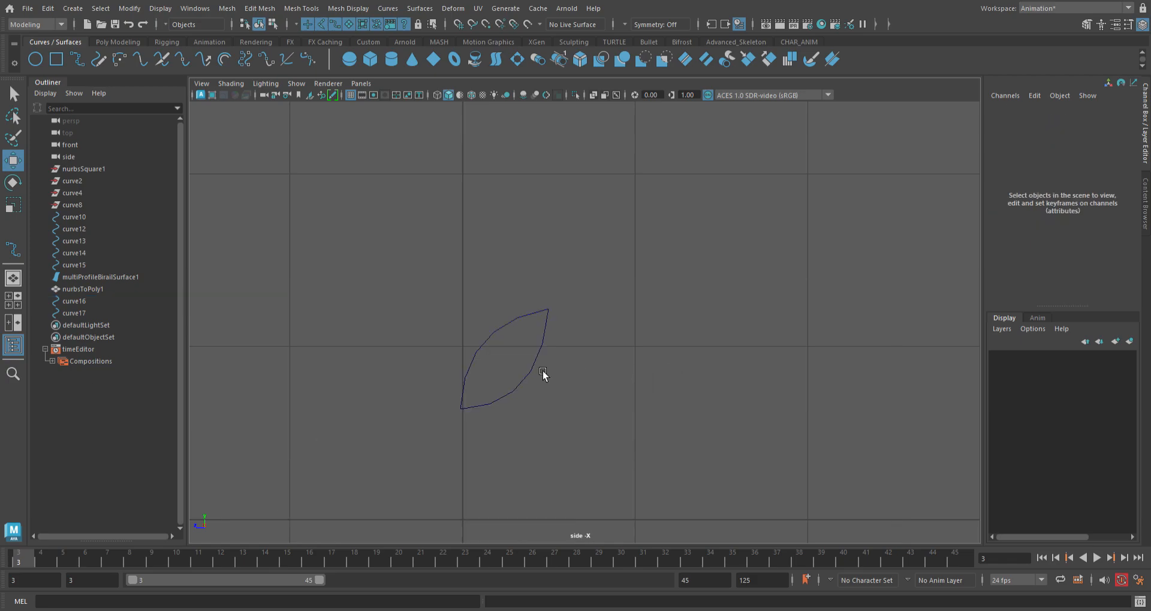
# Attach the two leaf curves into a single outline curve.
pyautogui.click(528, 363)
pyautogui.keyDown('shift'); pyautogui.click(502, 340); pyautogui.keyUp('shift')
pyautogui.click(388, 9)
pyautogui.click(424, 178)
# Create a Bevel Plus shape from the attached leaf outline in the perspective view.
pyautogui.press('space')
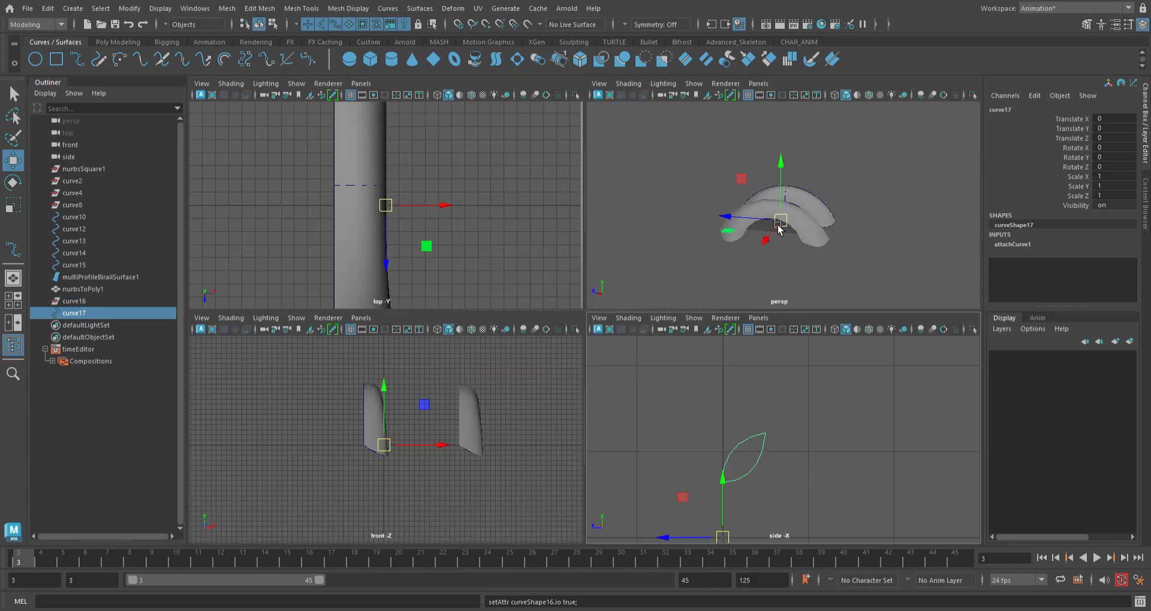
pyautogui.press('space')
pyautogui.scroll(3, 610, 329)
pyautogui.moveTo(612, 336)
pyautogui.keyDown('alt'); pyautogui.mouseDown()
pyautogui.moveTo(616, 318)
pyautogui.moveTo(606, 321)
pyautogui.mouseUp(); pyautogui.keyUp('alt')
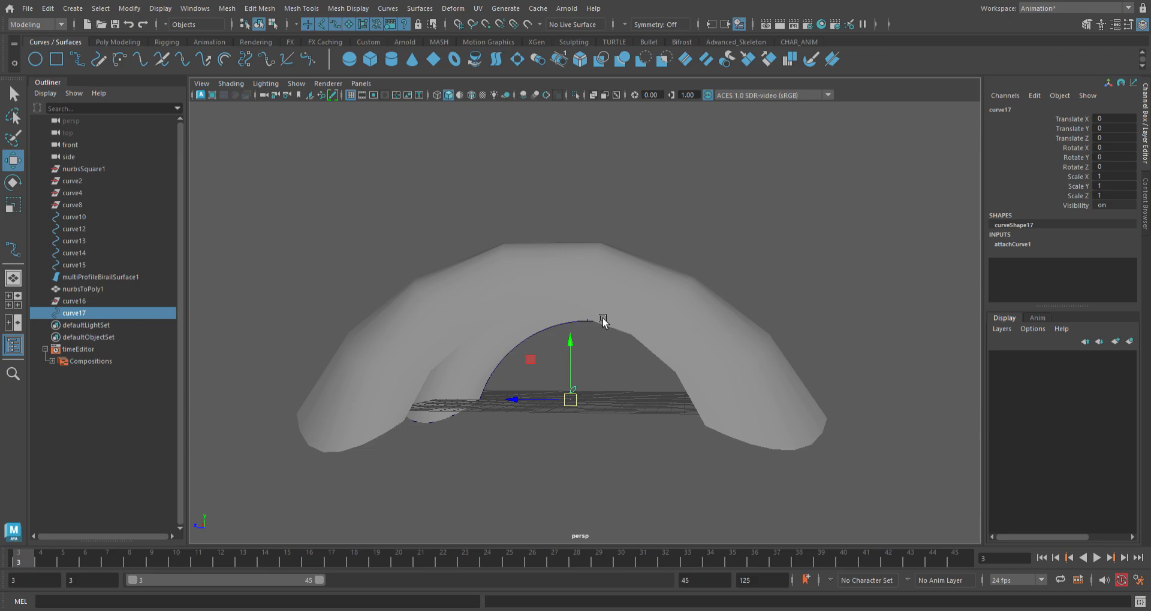
pyautogui.press('f')
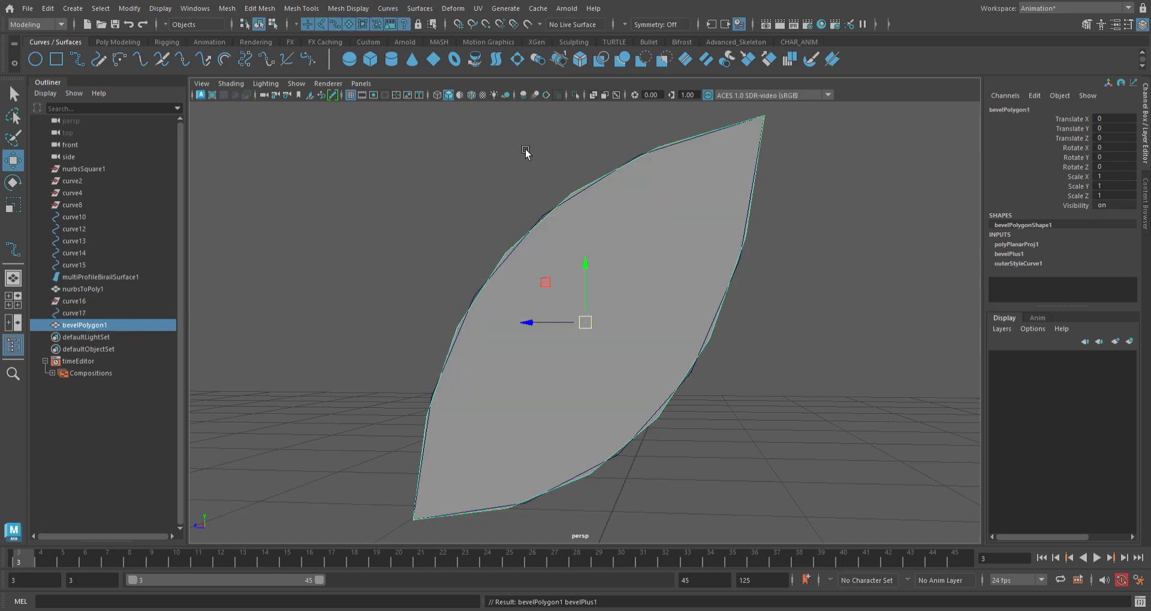
pyautogui.keyDown('alt'); pyautogui.moveTo(584, 245); pyautogui.dragTo(713, 301); pyautogui.keyUp('alt')
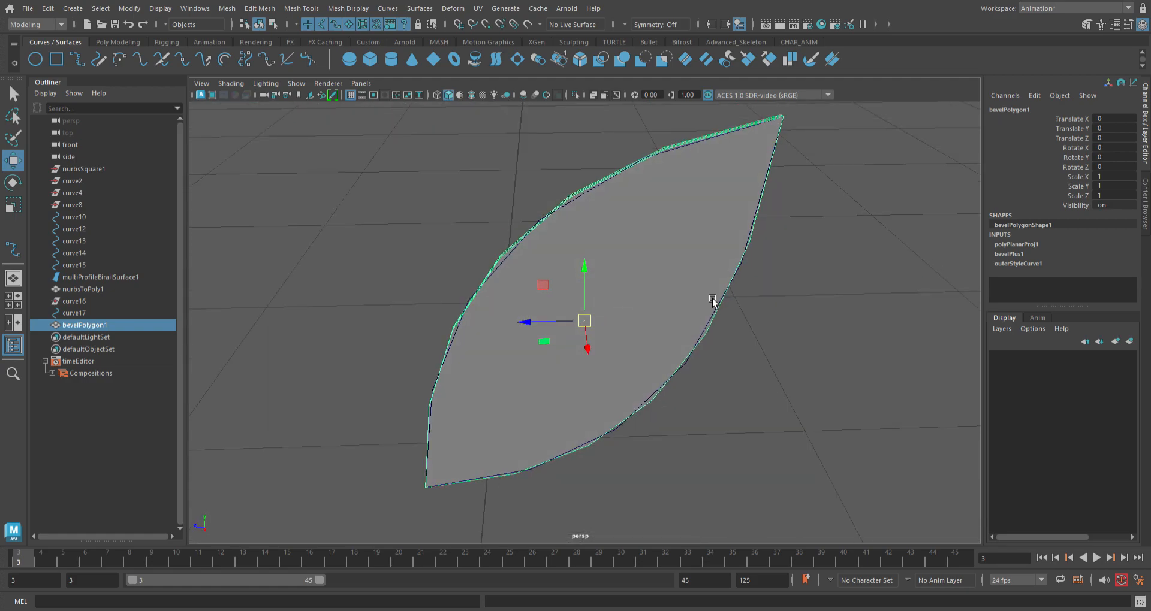